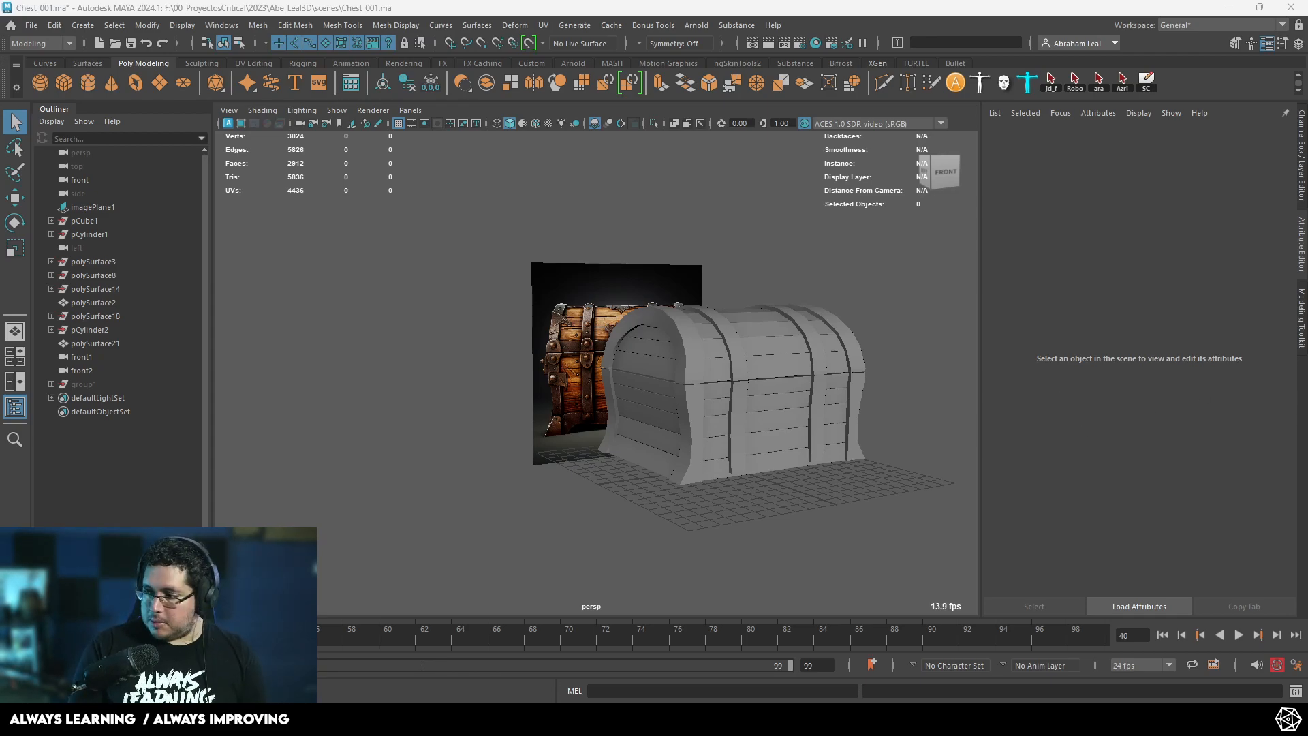
Switch to Discord, follow the Google Drive link in the resources channel, and open the Exercises folder.
key("alt+Tab")
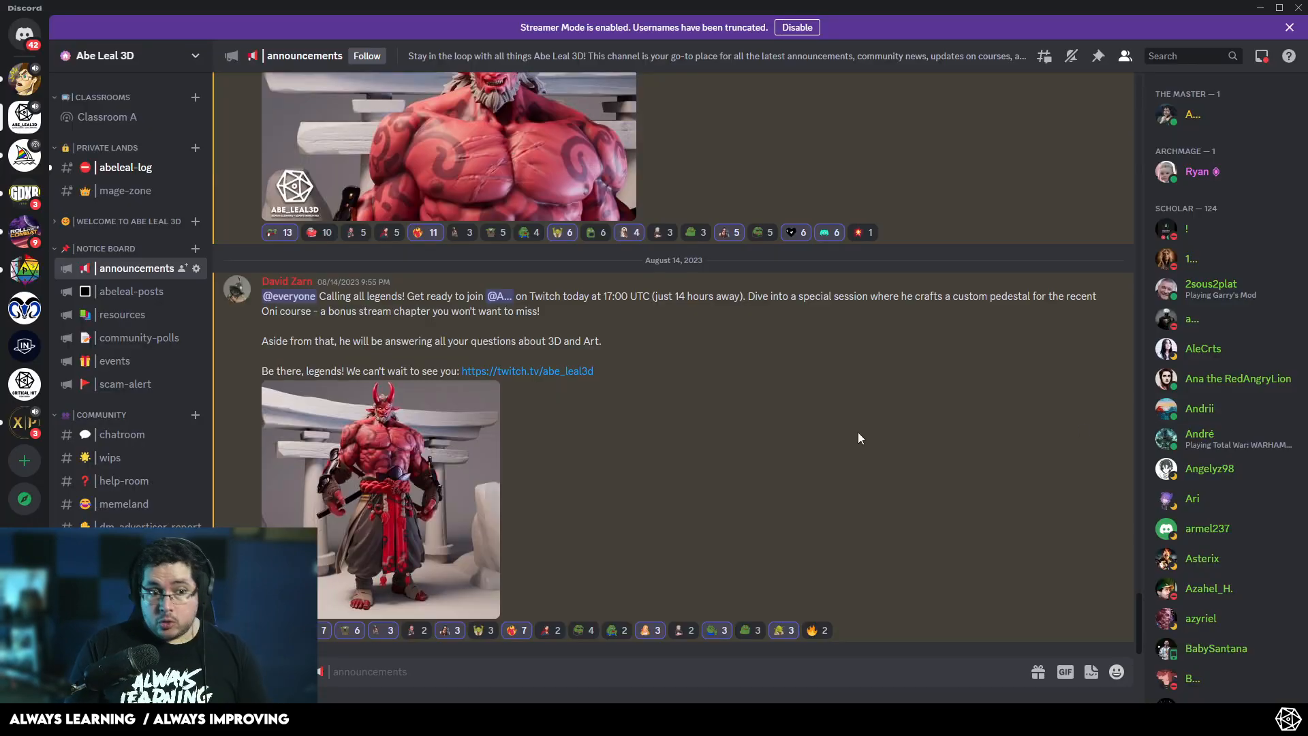
left_click(122, 316)
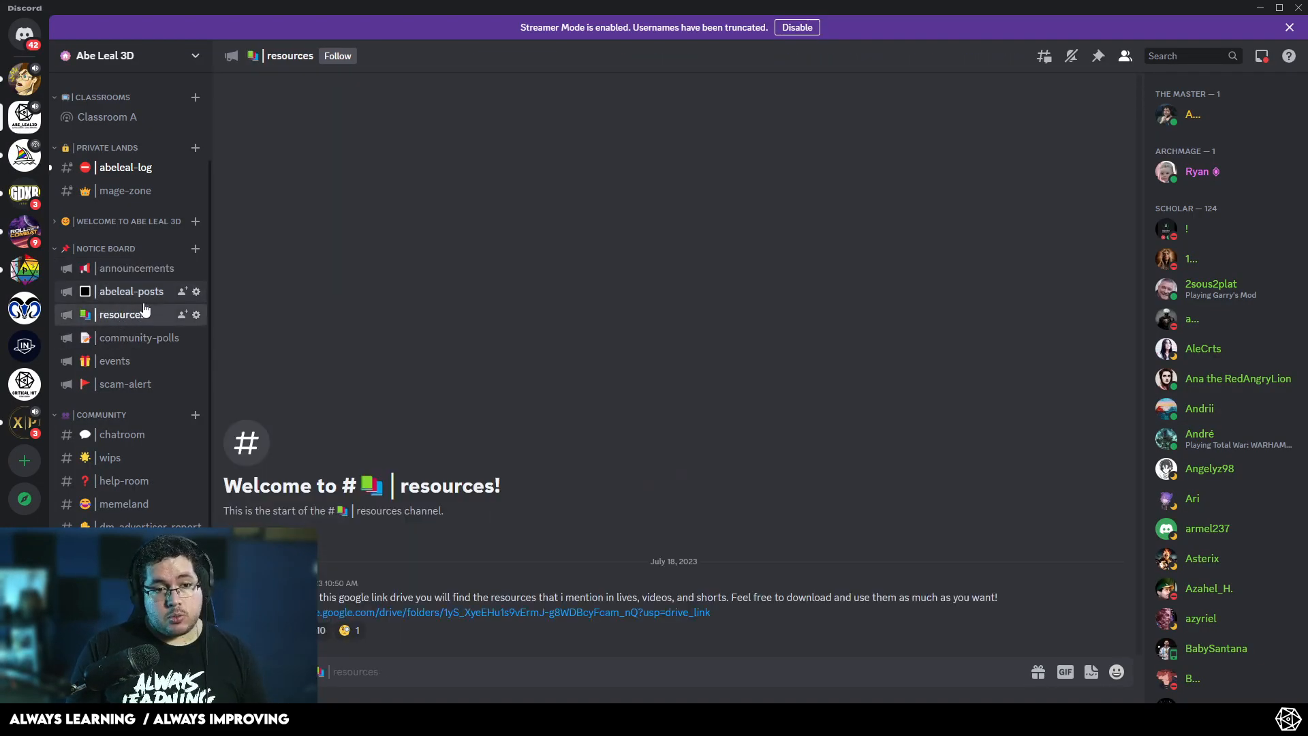
left_click(543, 613)
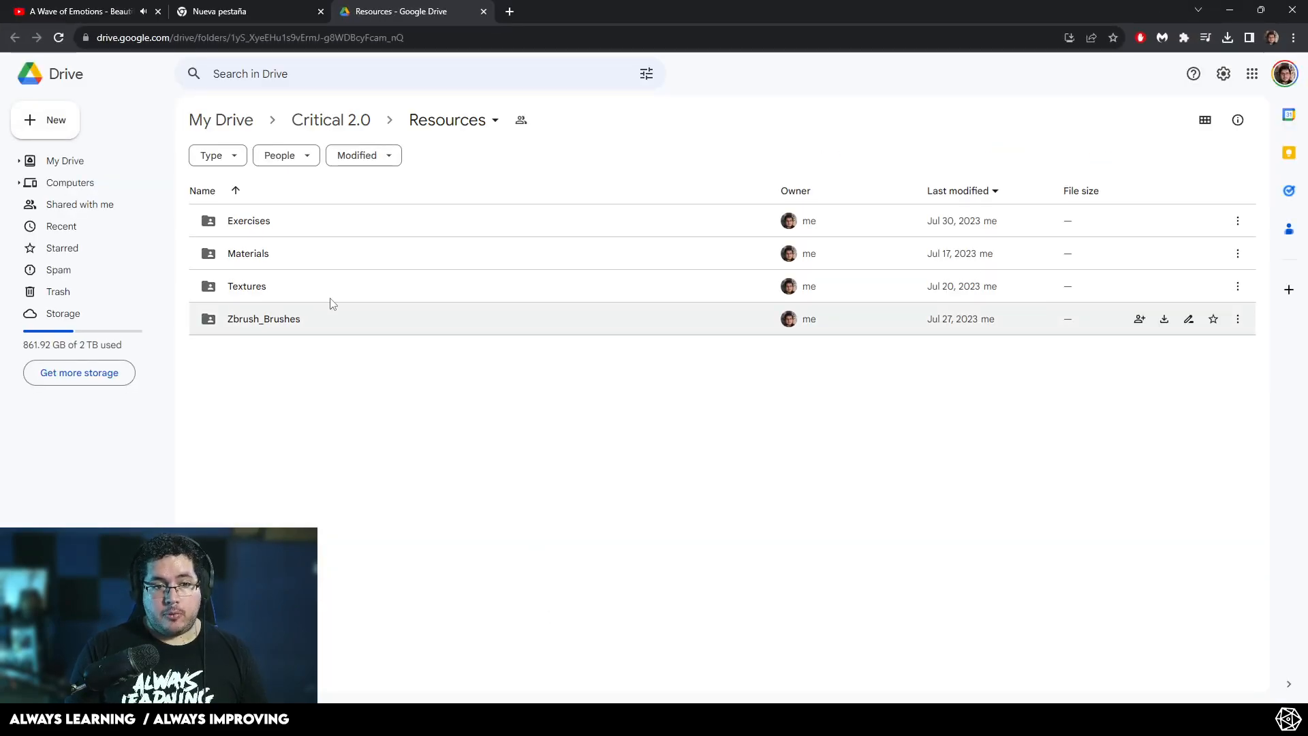
double_click(261, 227)
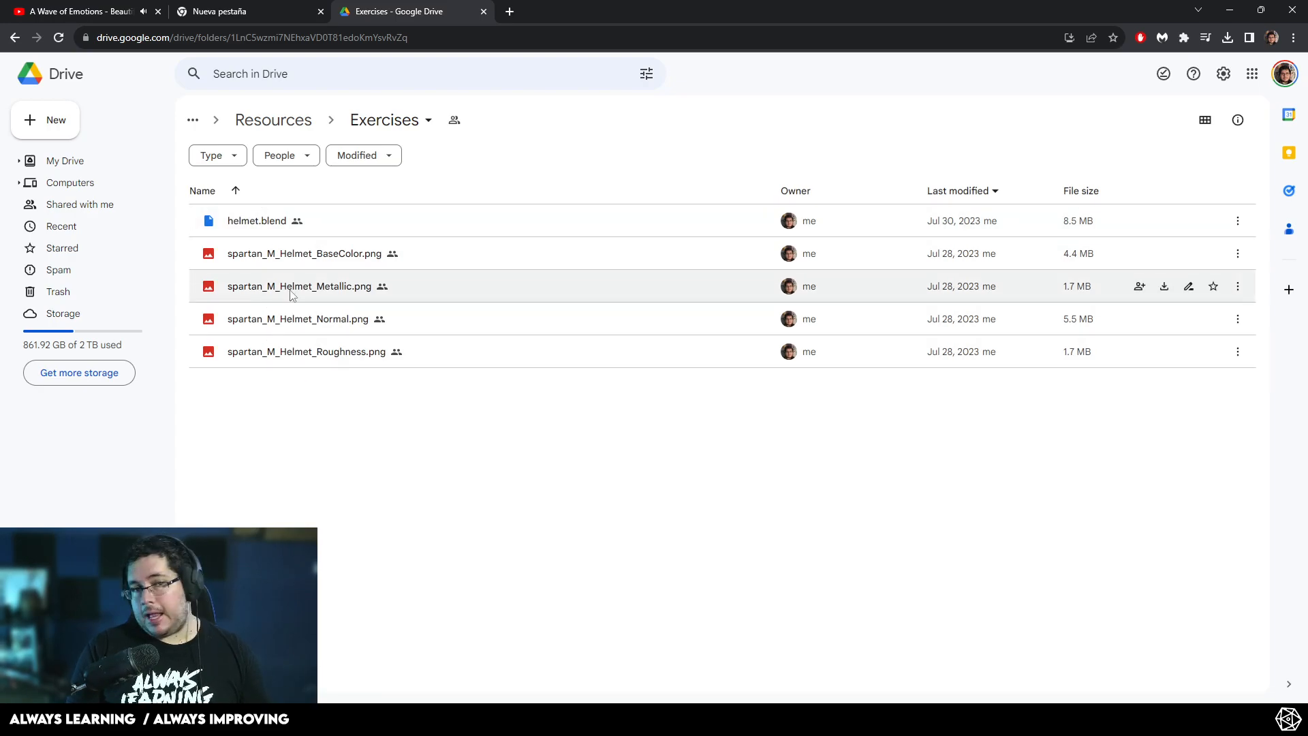
Create a new folder named Helmet inside the Exercises folder.
right_click(304, 460)
left_click(391, 473)
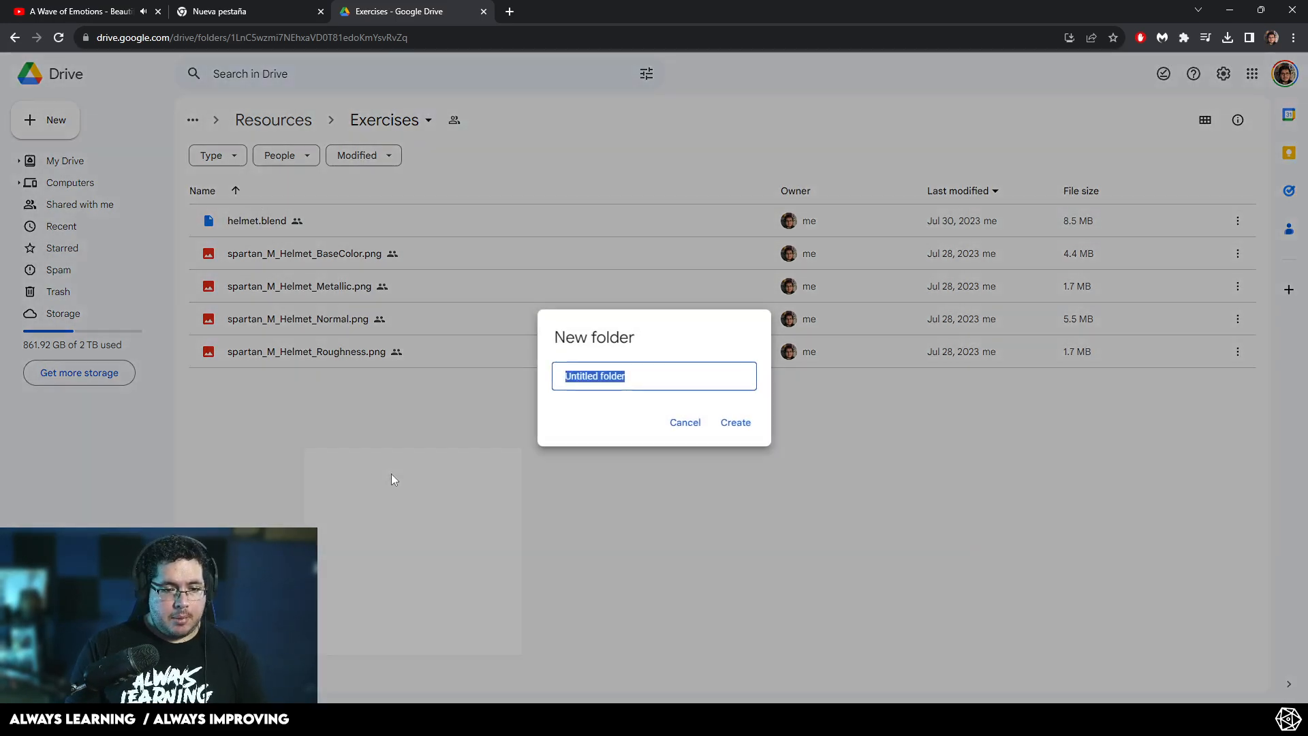
type("Hlem")
key("BackSpace")
key("BackSpace")
key("BackSpace")
type("elñm")
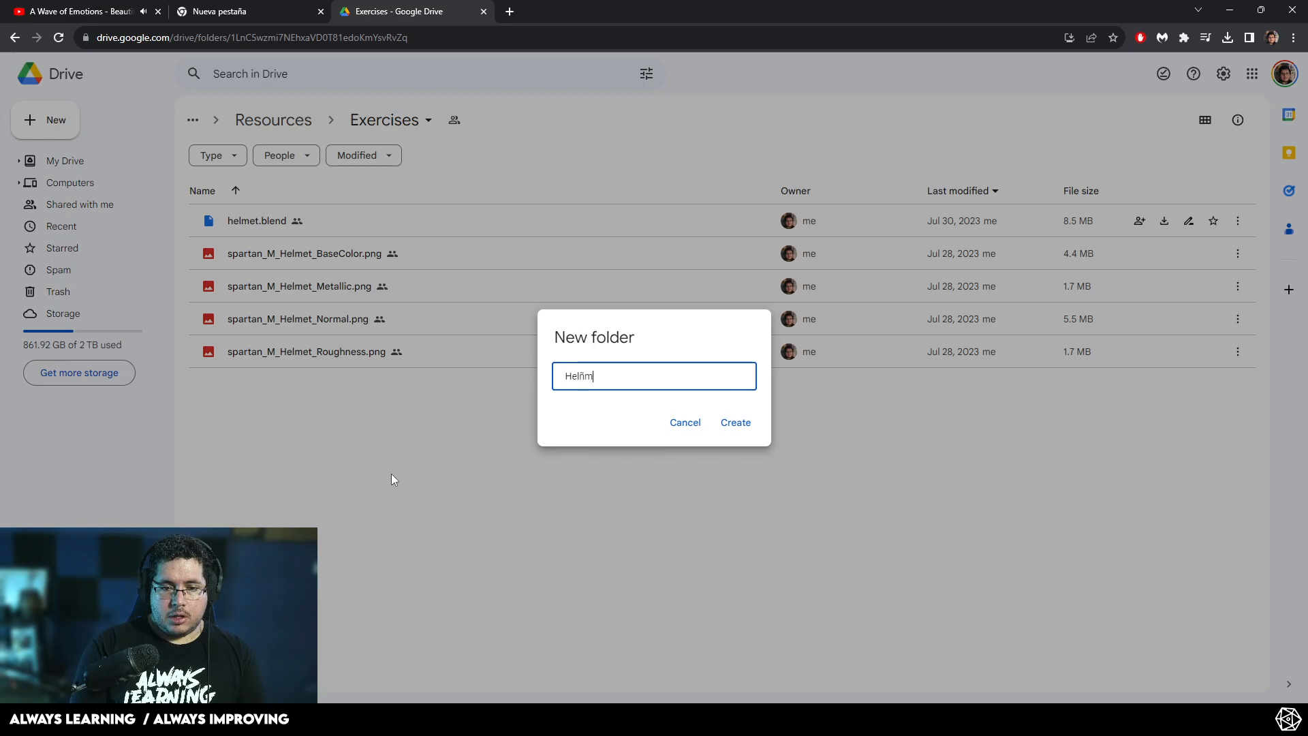
type("met")
key("Return")
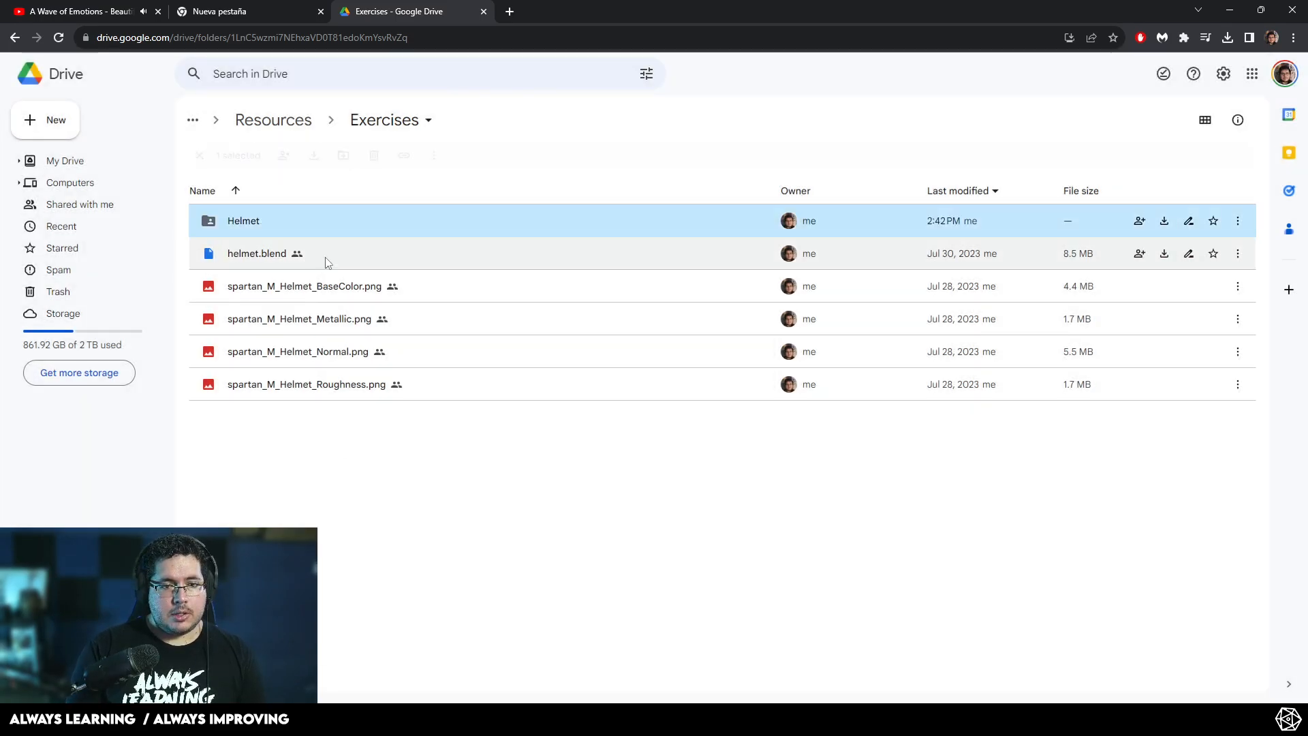
Move helmet.blend and the four spartan_M_Helmet texture images into the Helmet folder, accepting the access change.
left_click(359, 257)
left_click(356, 386, "shift")
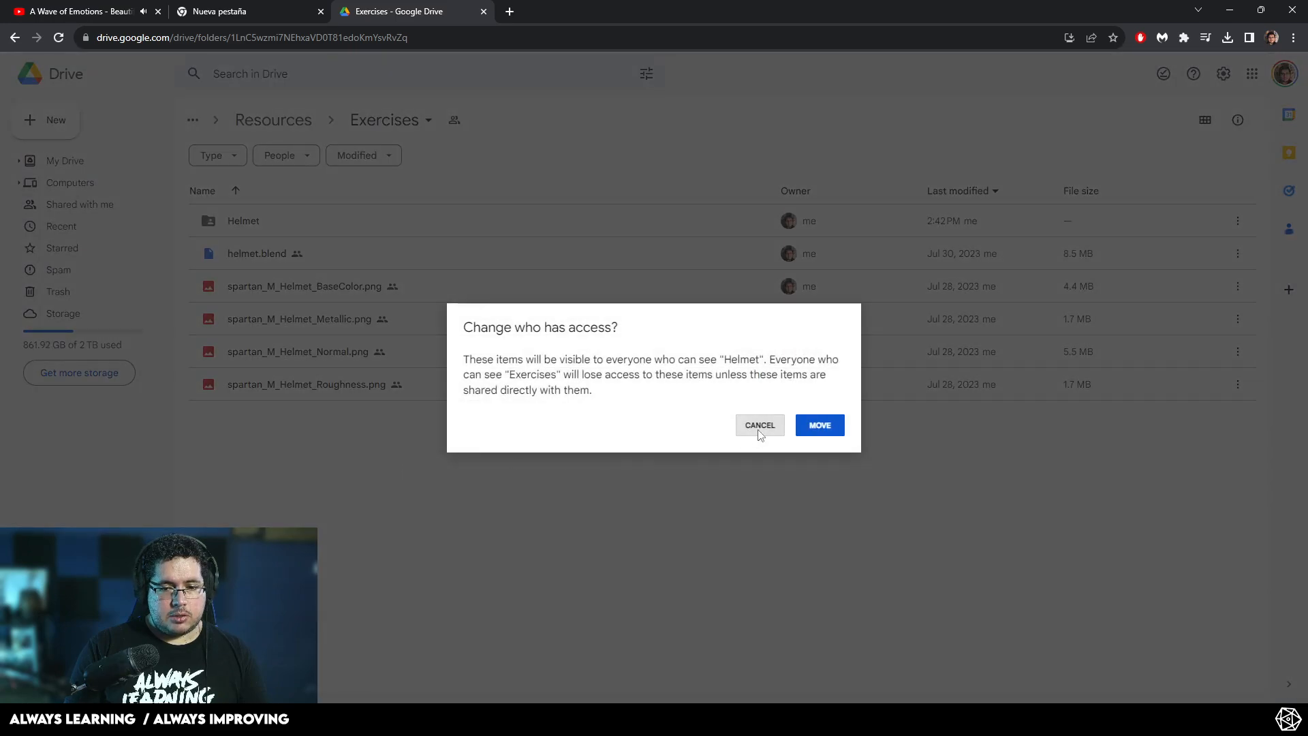
left_click(806, 424)
Create a second folder named Chest alongside the Helmet folder.
right_click(389, 442)
left_click(442, 462)
type("Chest")
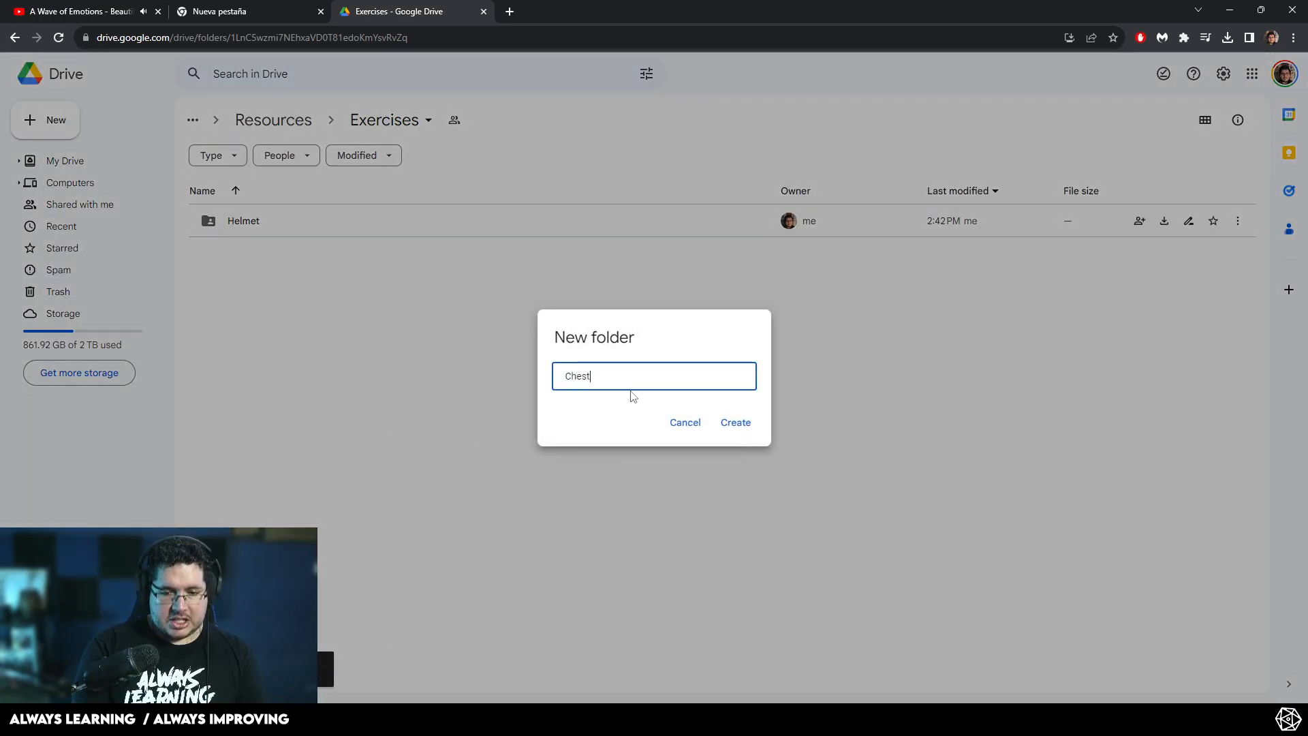
key("Return")
Upload the TreasureChest image from the desktop into the Chest folder and put the browser away.
left_click_drag(682, 11, 821, 115)
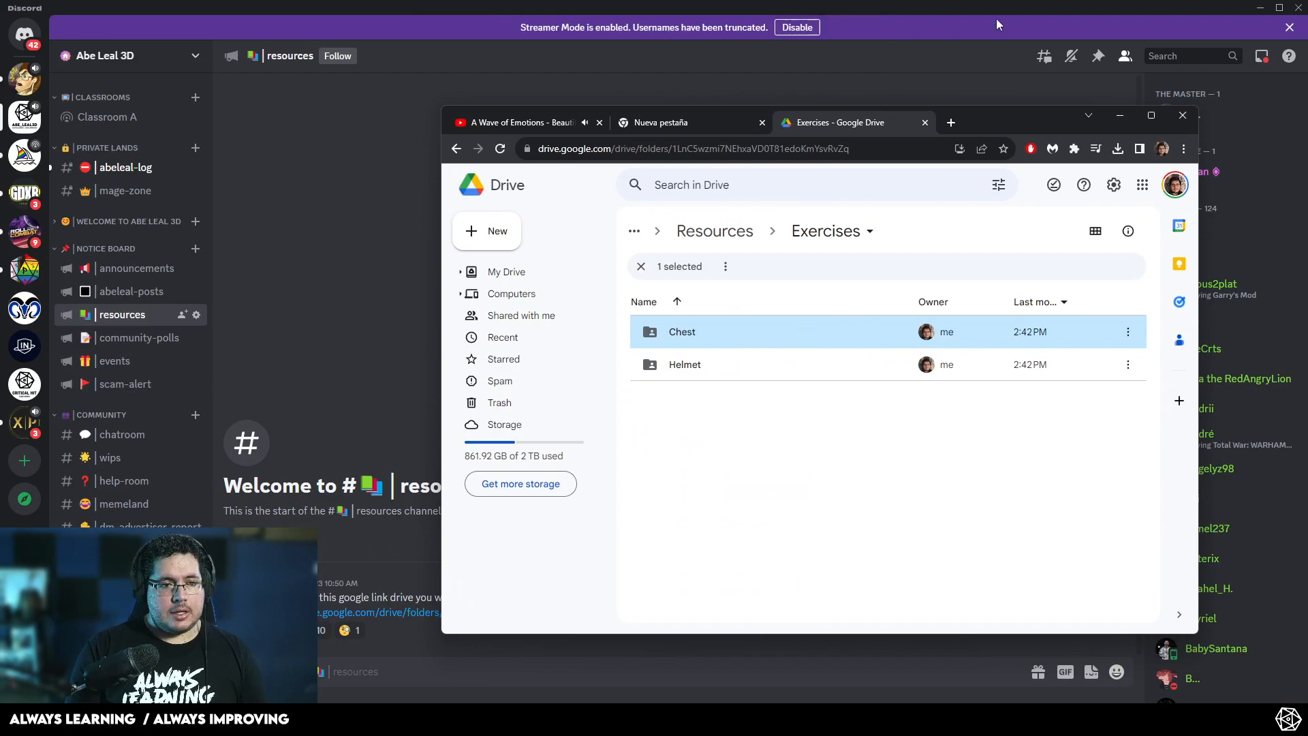
left_click(1261, 8)
left_click(1222, 7)
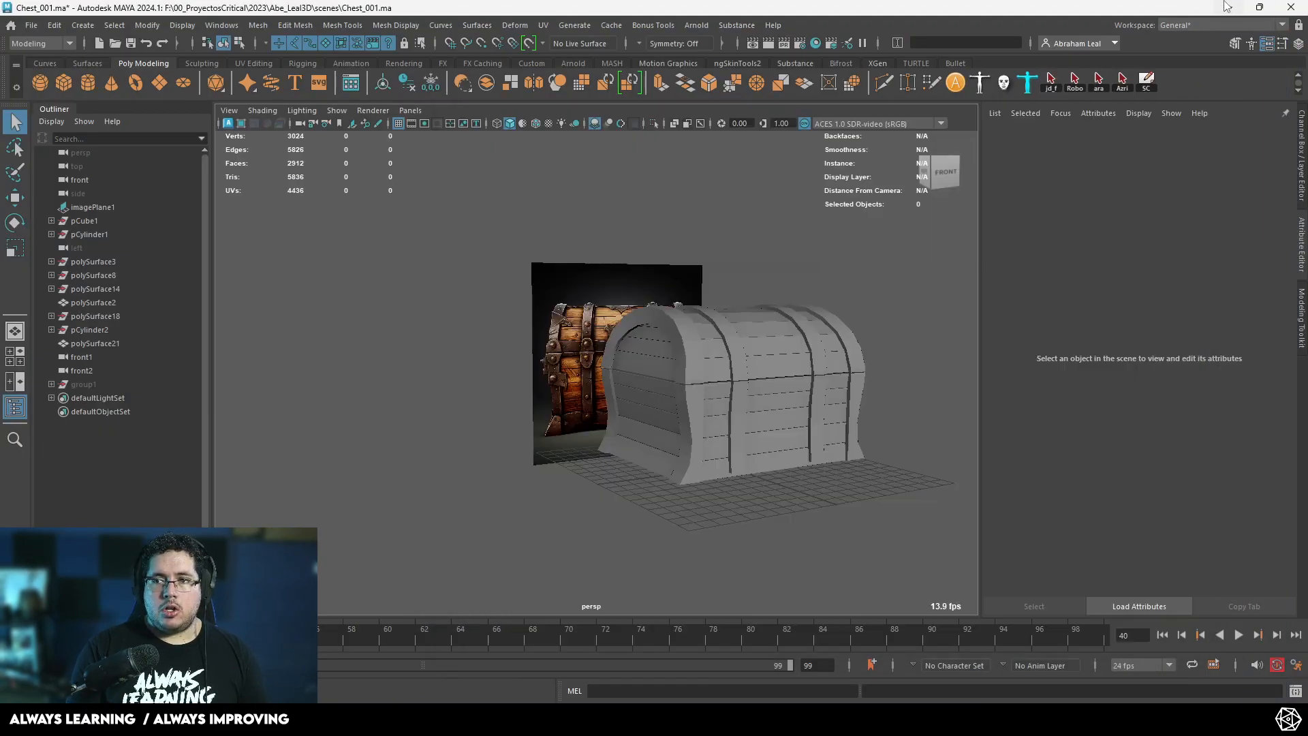
left_click_drag(25, 131, 721, 343)
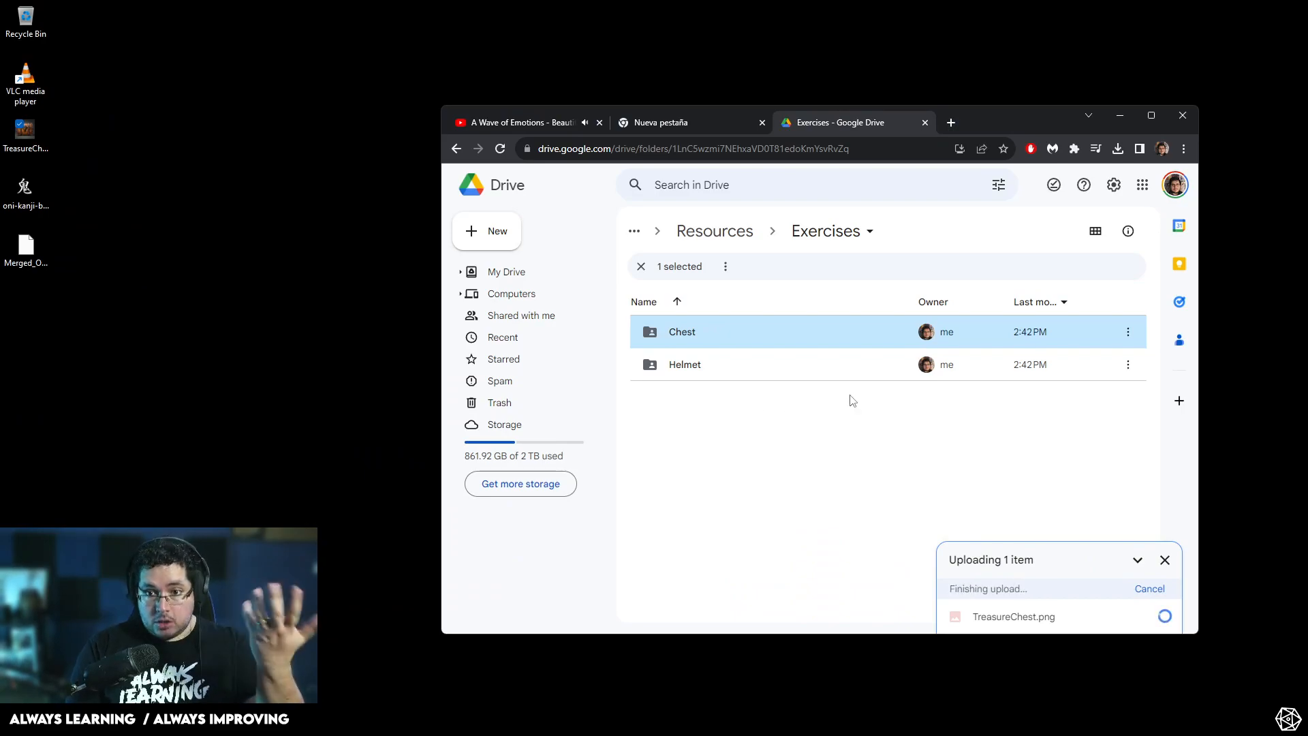
left_click(899, 520)
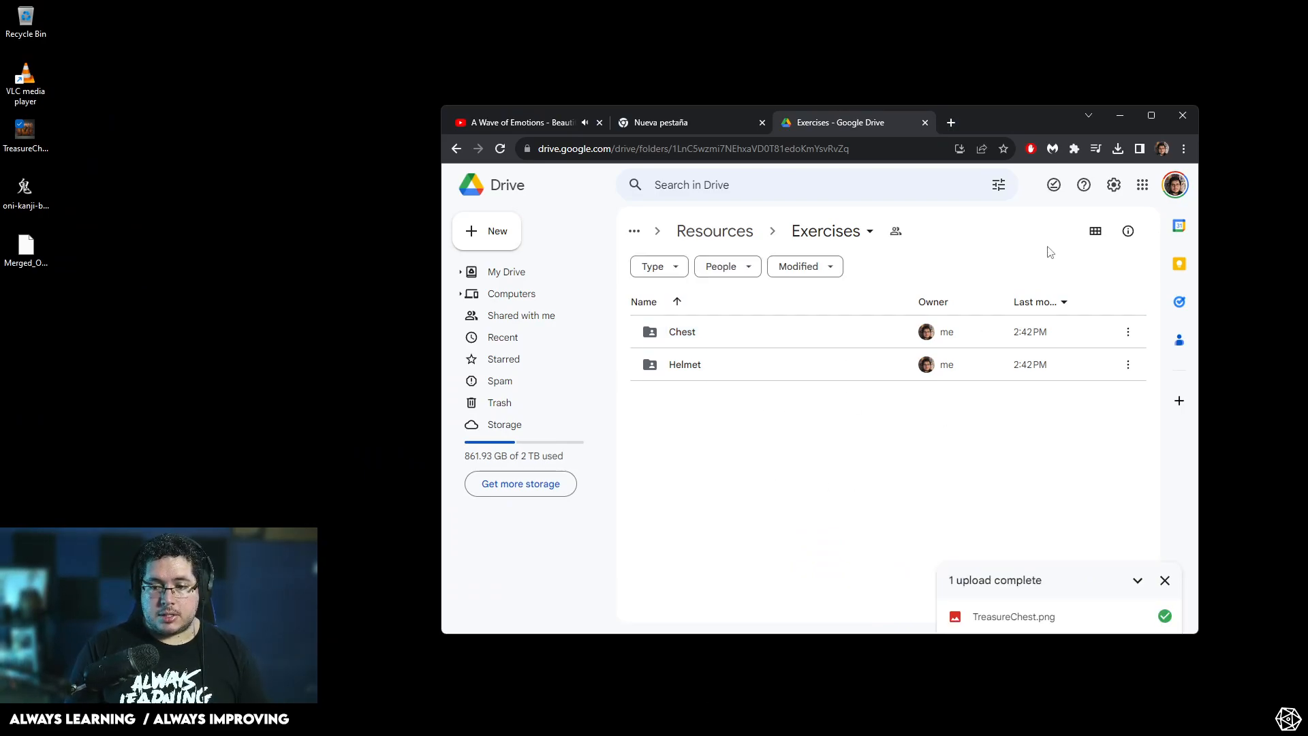
left_click(1121, 124)
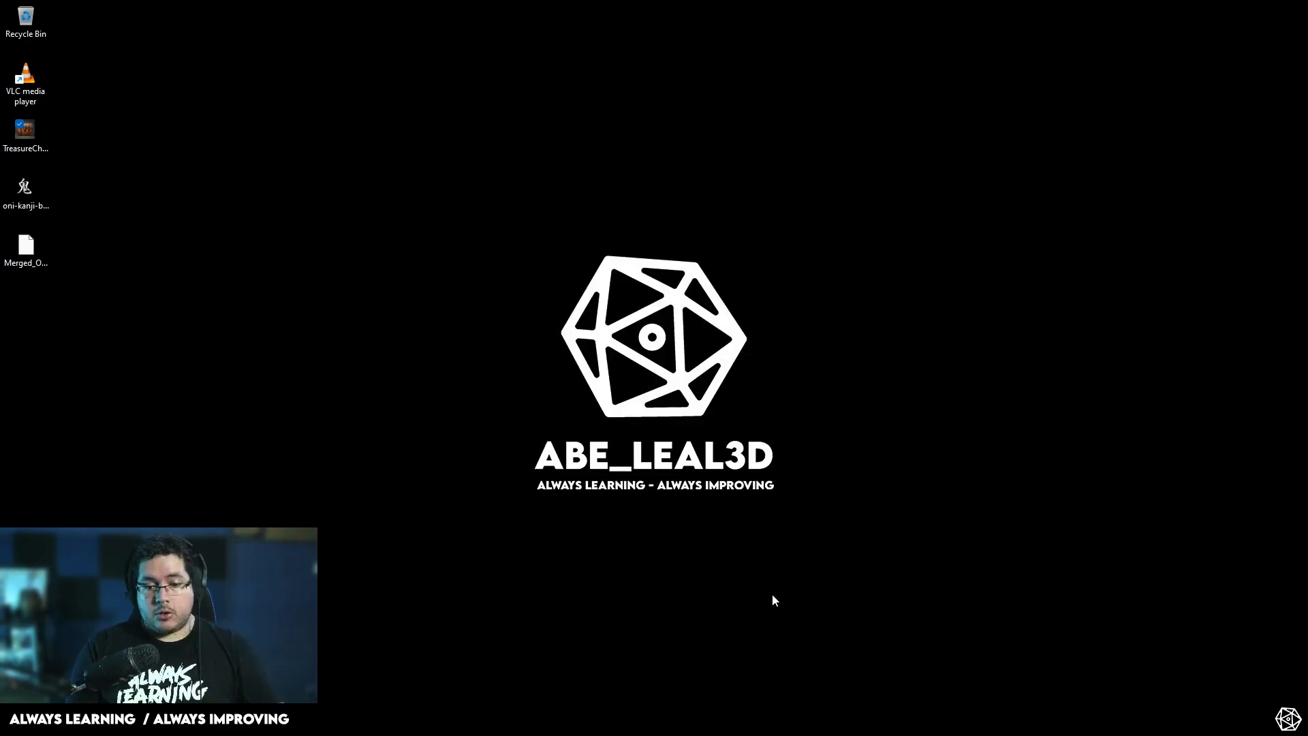
Switch back to Maya and examine the chest model next to its reference image from several angles.
key("alt+Tab")
scroll(750, 443, "down", 2)
scroll(751, 444, "up", 5)
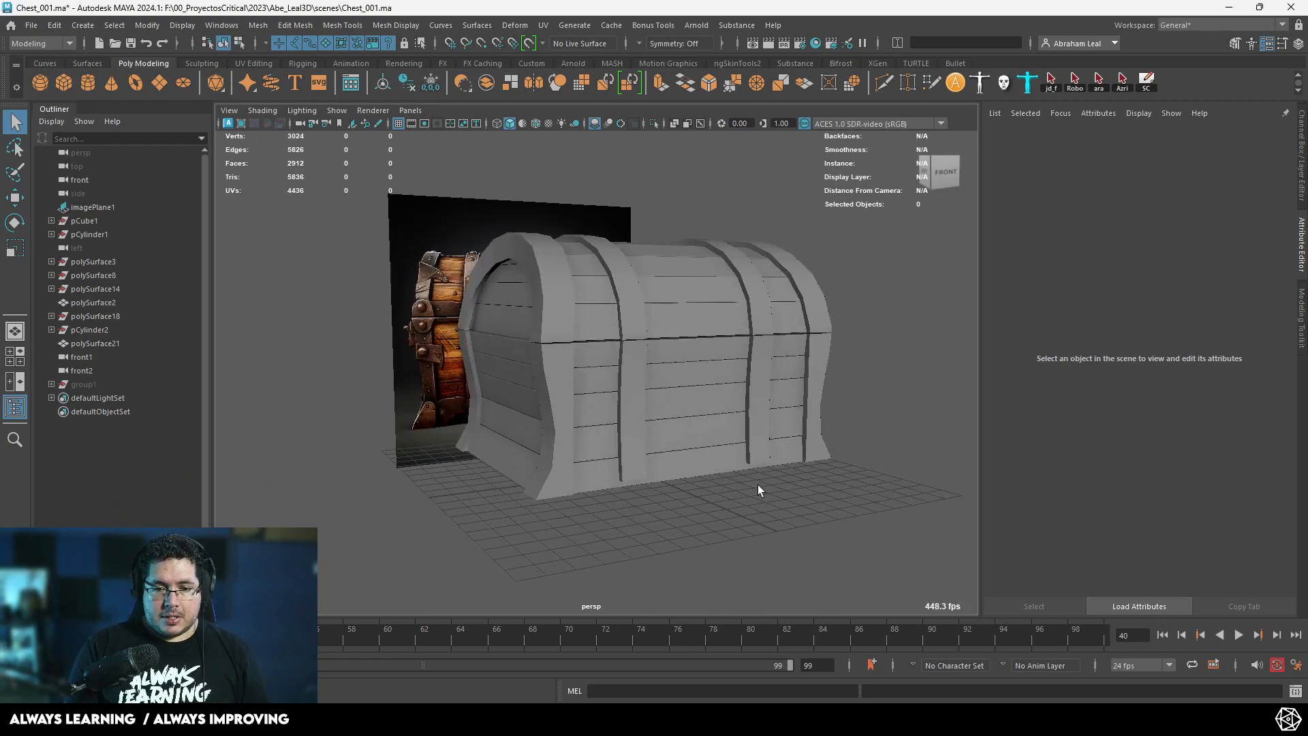
left_click_drag(755, 489, 634, 419, "alt")
middle_click_drag(635, 419, 696, 476, "alt")
right_click_drag(696, 477, 623, 415, "alt")
left_click_drag(623, 415, 745, 471, "alt")
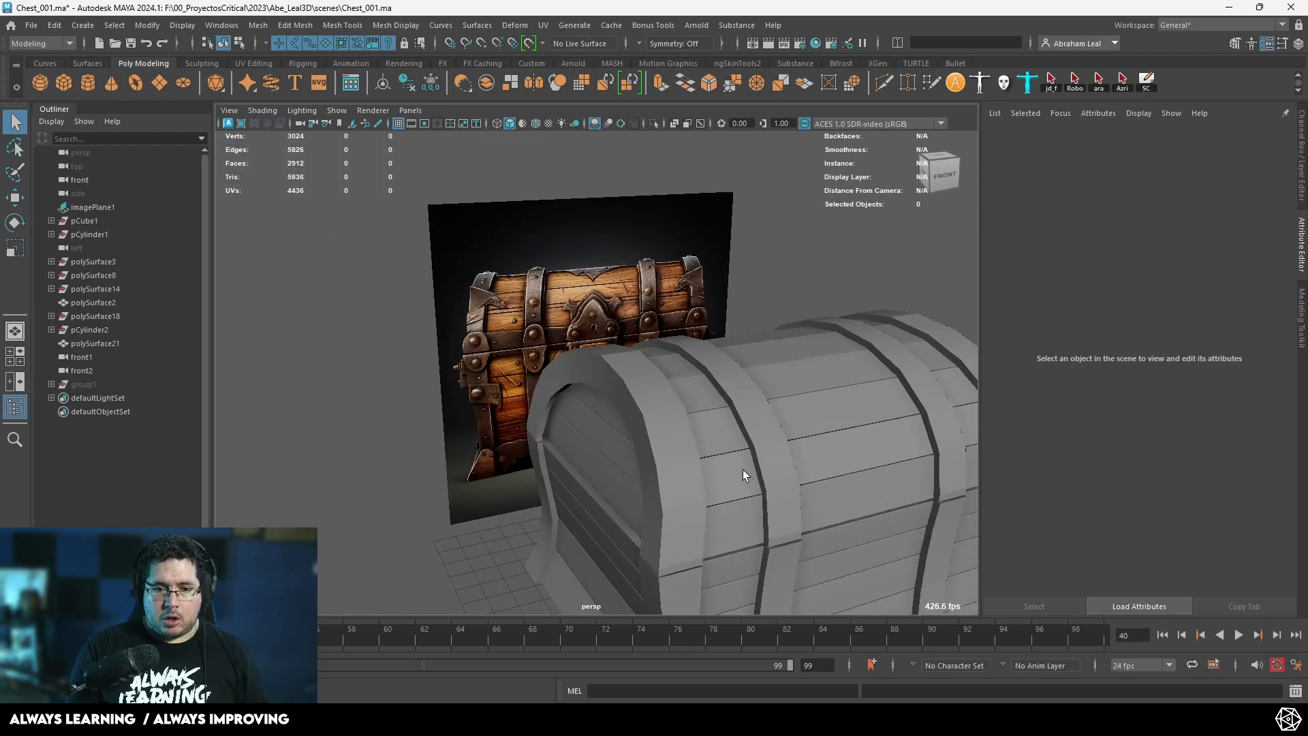
right_click_drag(745, 471, 586, 410, "alt")
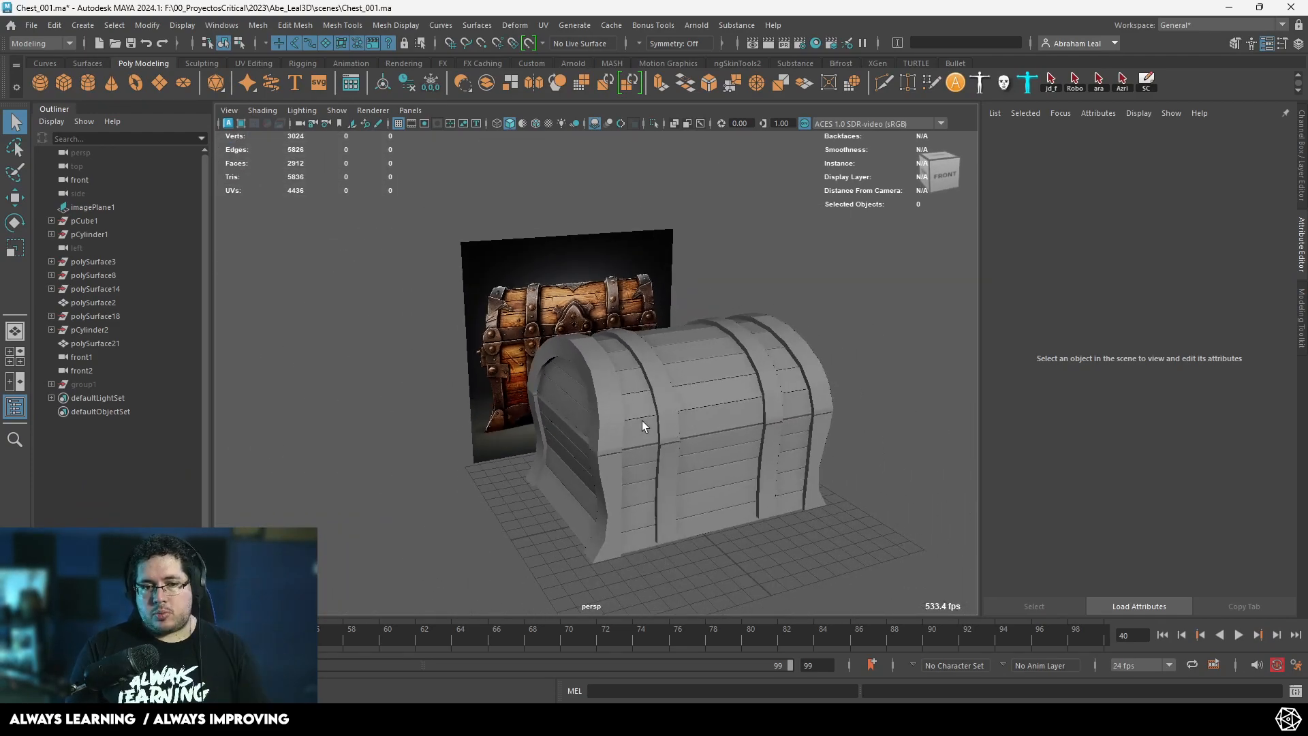
scroll(644, 422, "up", 4)
middle_click_drag(611, 353, 579, 449, "alt")
right_click_drag(580, 450, 632, 455, "alt")
left_click_drag(631, 455, 590, 436, "alt")
right_click_drag(590, 436, 525, 429, "alt")
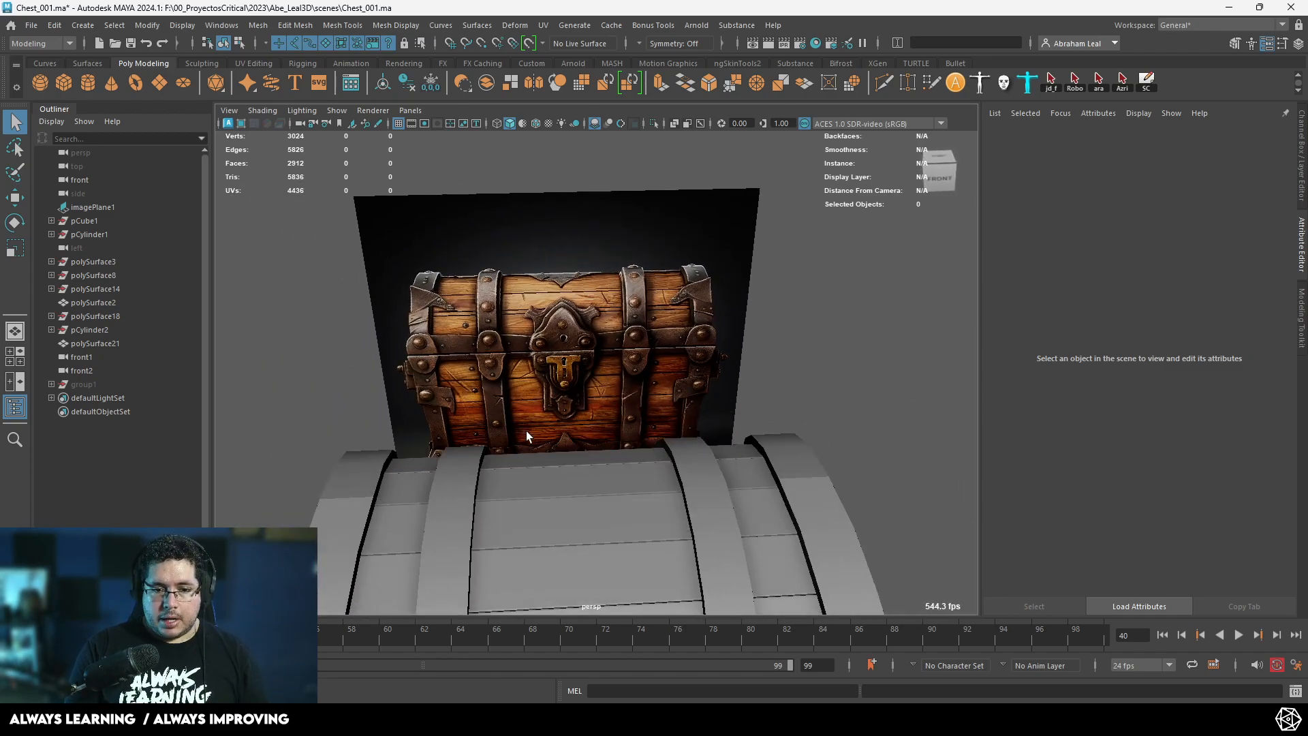
middle_click_drag(525, 429, 545, 387, "alt")
left_click_drag(545, 387, 618, 387, "alt")
Compare the chest's lid and base with the reference image in the front view as wireframe.
key("space")
key("4")
scroll(692, 442, "down", 2)
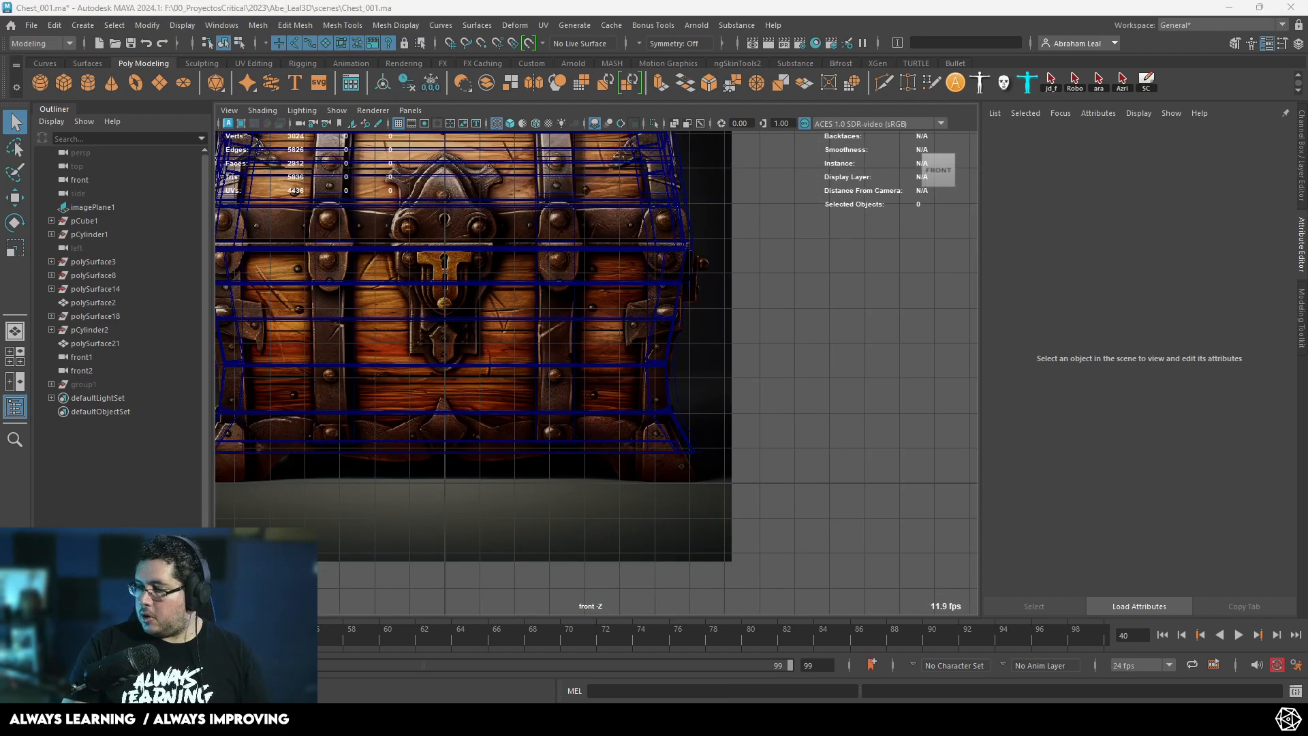
middle_click_drag(459, 354, 610, 372, "alt")
scroll(602, 310, "up", 3)
scroll(599, 310, "down", 4)
left_click(607, 254)
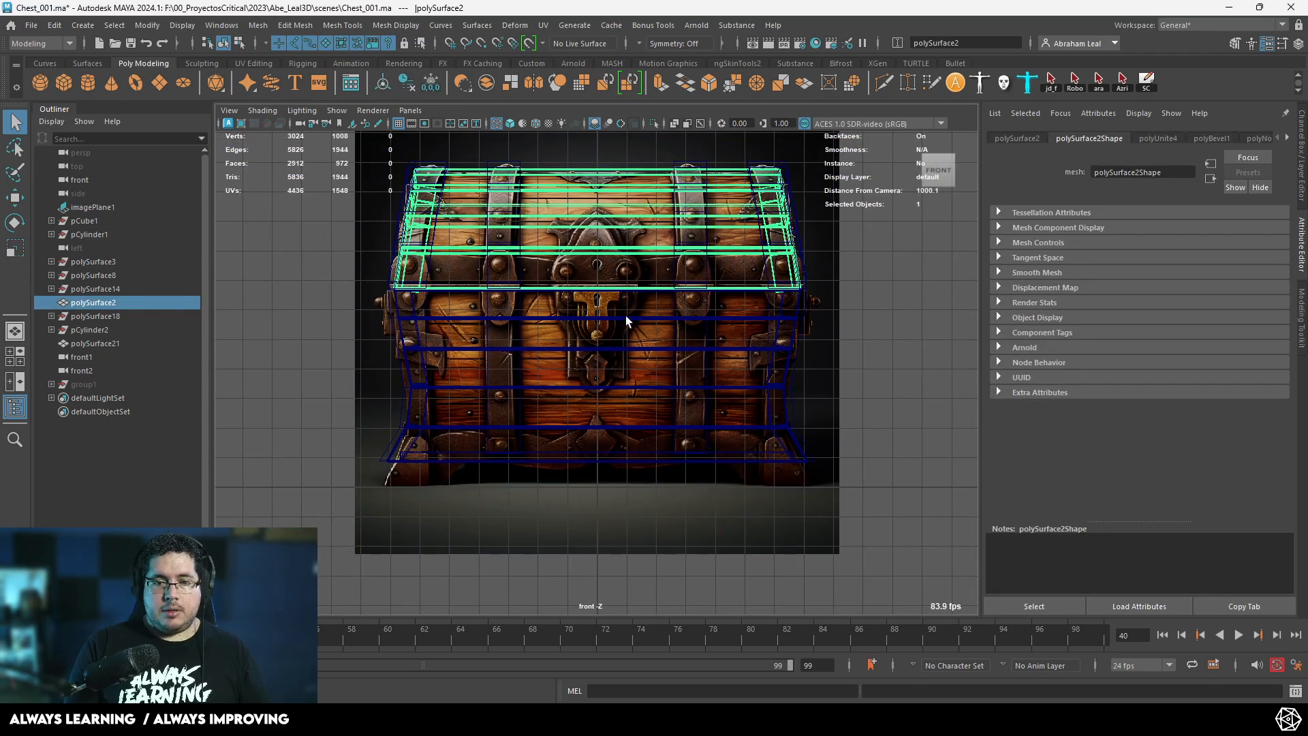
left_click(627, 307, "shift")
left_click(798, 317, "shift")
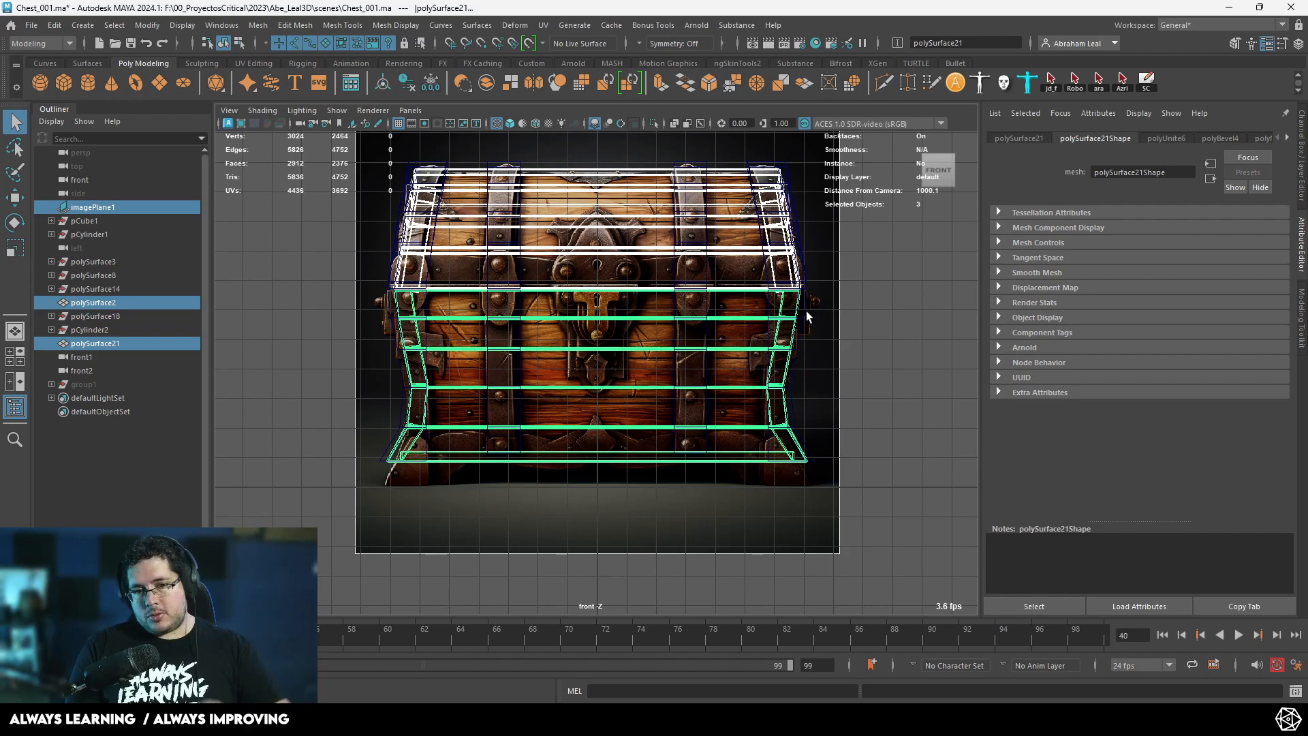
left_click(444, 283, "shift")
left_click(332, 301)
mouse_move(767, 281)
right_mouse_down("alt")
mouse_move(656, 278)
mouse_move(748, 293)
right_mouse_up("alt")
Inspect the individual wood and metal pieces of the chest in the shaded perspective view.
key("space")
mouse_move(746, 307)
left_mouse_down()
mouse_move(745, 269)
mouse_move(471, 279)
left_mouse_up()
scroll(471, 280, "down", 4)
middle_click_drag(664, 364, 612, 296, "alt")
scroll(611, 297, "up", 1)
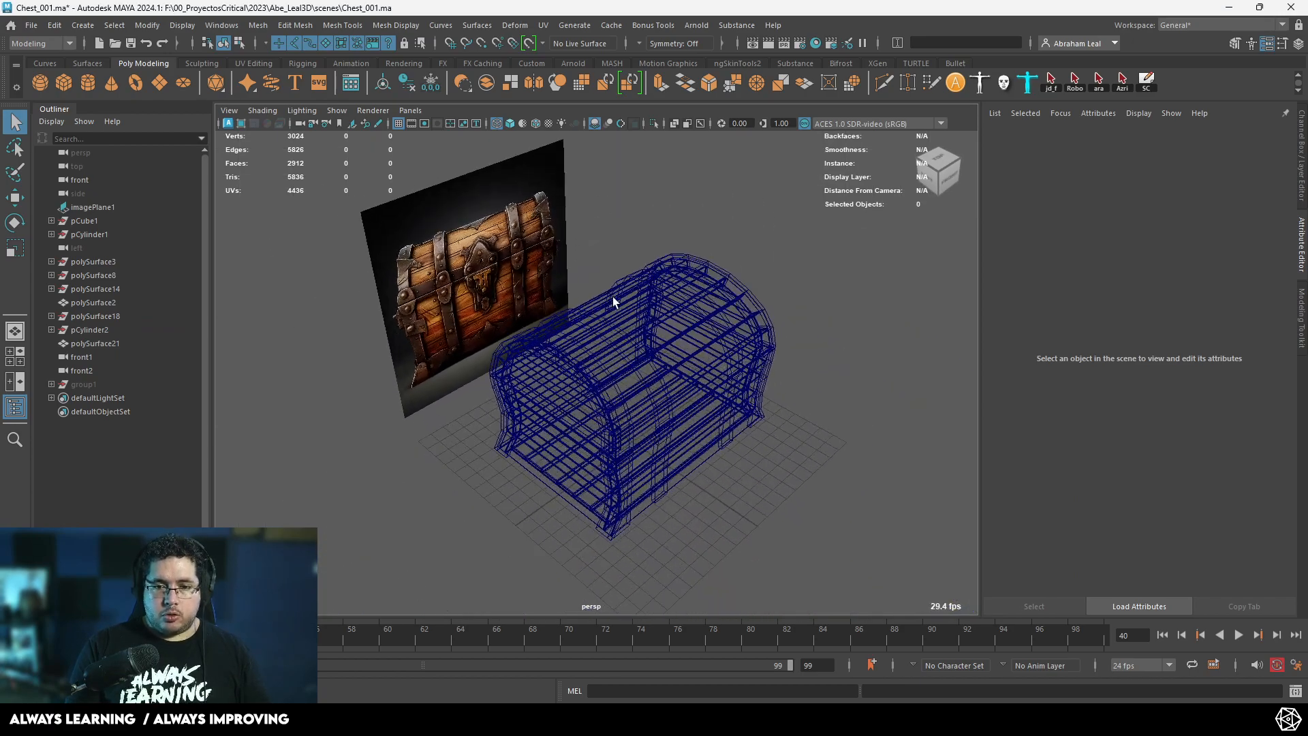
left_click_drag(611, 297, 585, 294, "alt")
left_click_drag(752, 276, 613, 443)
key("5")
scroll(726, 347, "up", 4)
left_click_drag(726, 348, 710, 313, "alt")
left_click(710, 314)
left_click(643, 327)
left_click(739, 332)
left_click(739, 416)
left_click(712, 427)
left_click(705, 354)
left_click(617, 402)
left_click(617, 458)
left_click(673, 432)
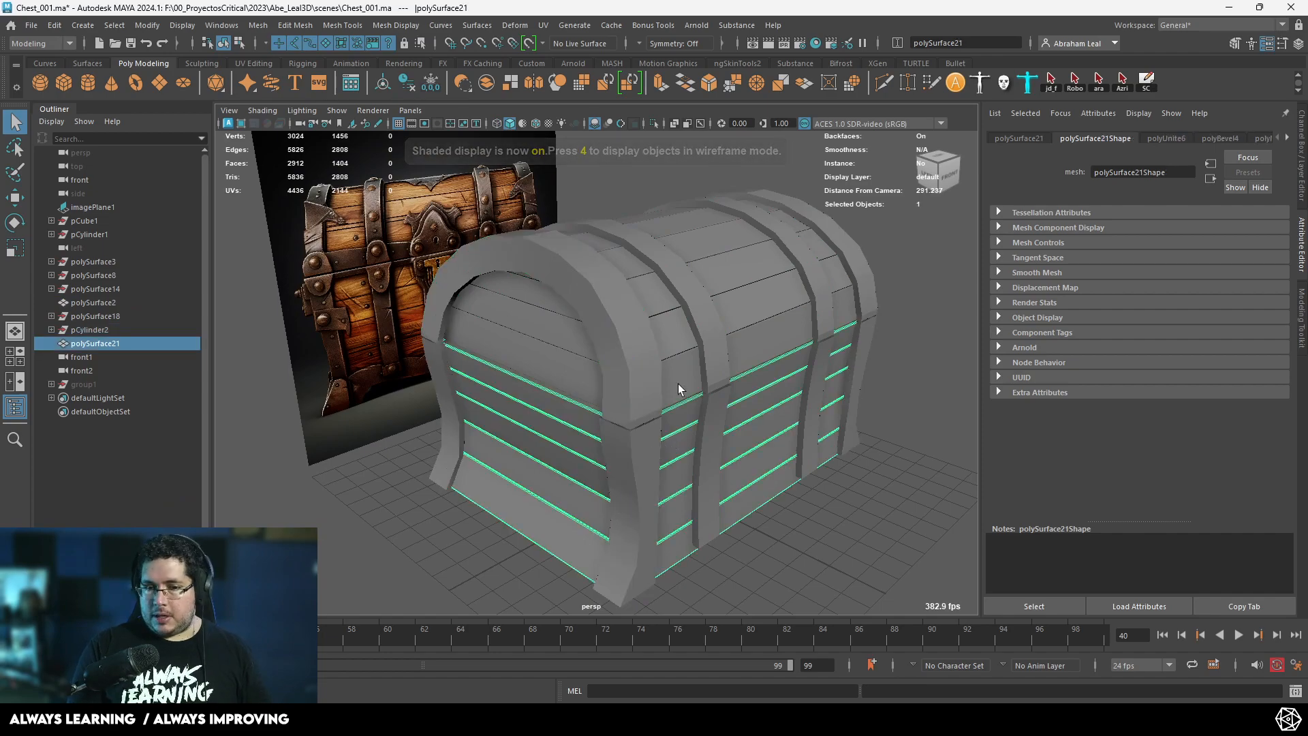
left_click(677, 383)
Unparent all the chest meshes from their groups.
scroll(712, 410, "down", 5)
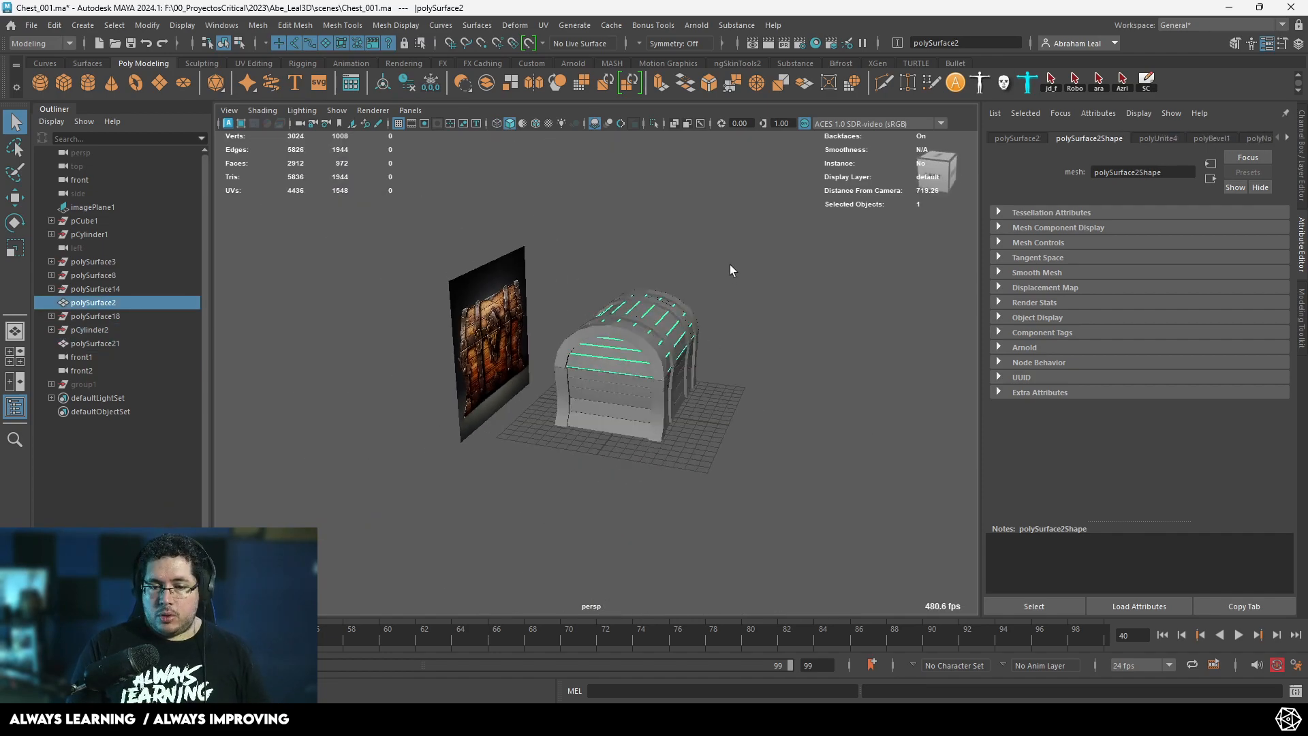
left_click_drag(730, 266, 618, 442)
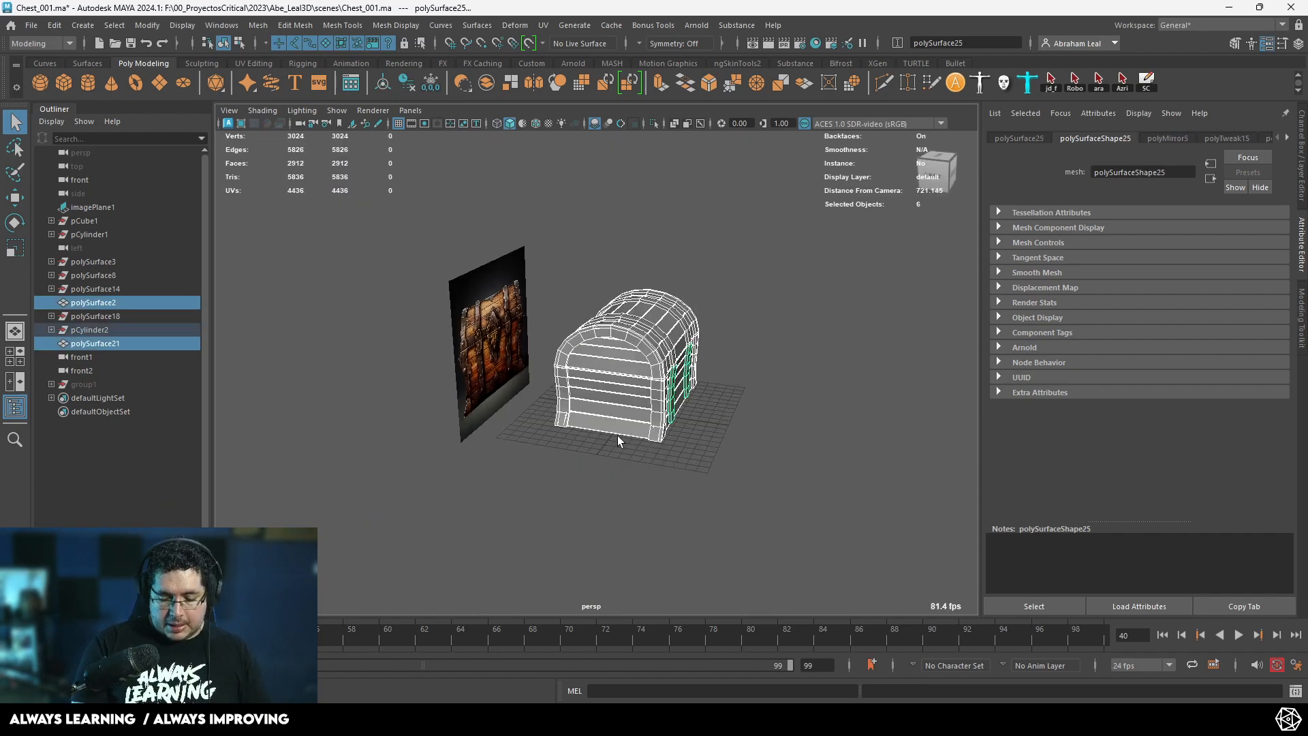
key("shift+p")
Check the unparented chest pieces one by one to see which parts belong to each mesh.
scroll(616, 372, "up", 4)
left_click(826, 320)
left_click(761, 294)
left_click(731, 331)
left_click(755, 317)
left_click(743, 328)
left_click(734, 353)
left_click(705, 456)
left_click(739, 443)
left_click(795, 427)
left_click_drag(732, 361, 811, 421)
left_click(812, 421)
Rename the wooden lid mesh as Wood_Lid.
left_click(747, 263)
double_click(109, 303)
type("Wood_Lid")
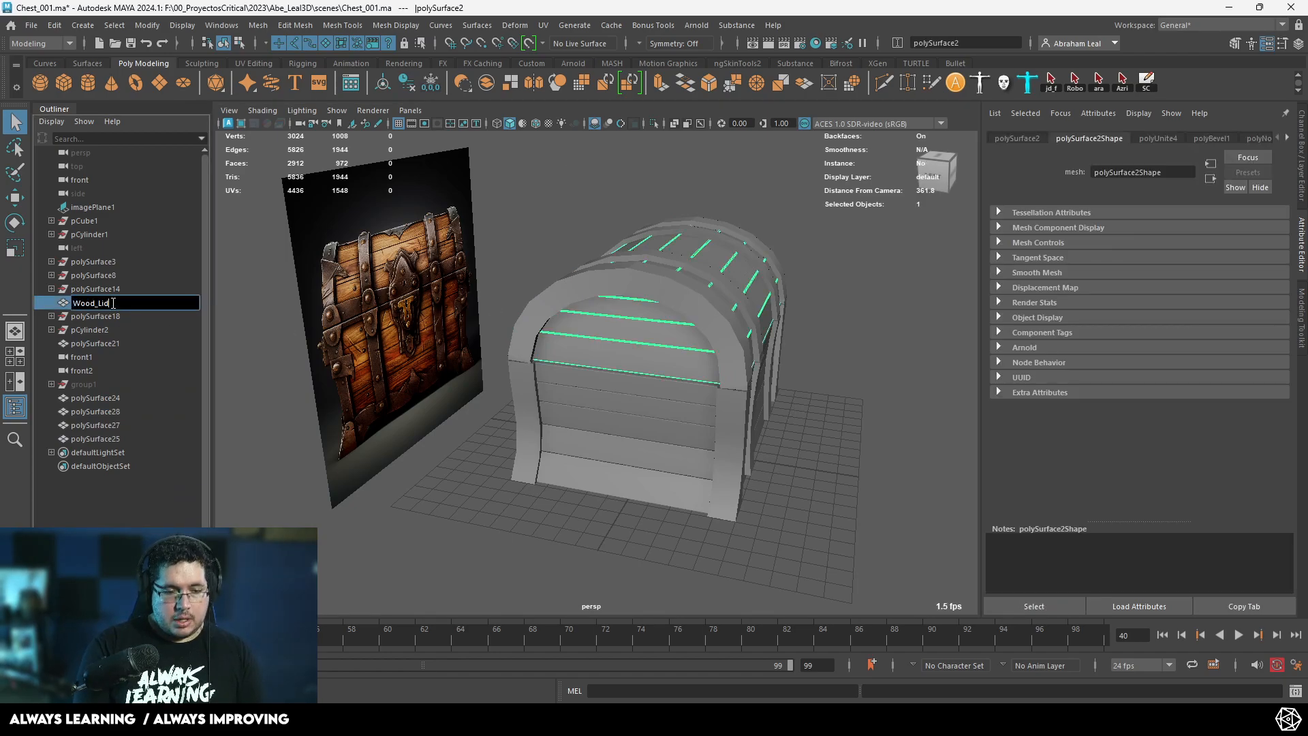
key("Return")
Delete the construction history of all the chest meshes and clear the selection.
left_click(749, 207)
left_click_drag(749, 207, 572, 408)
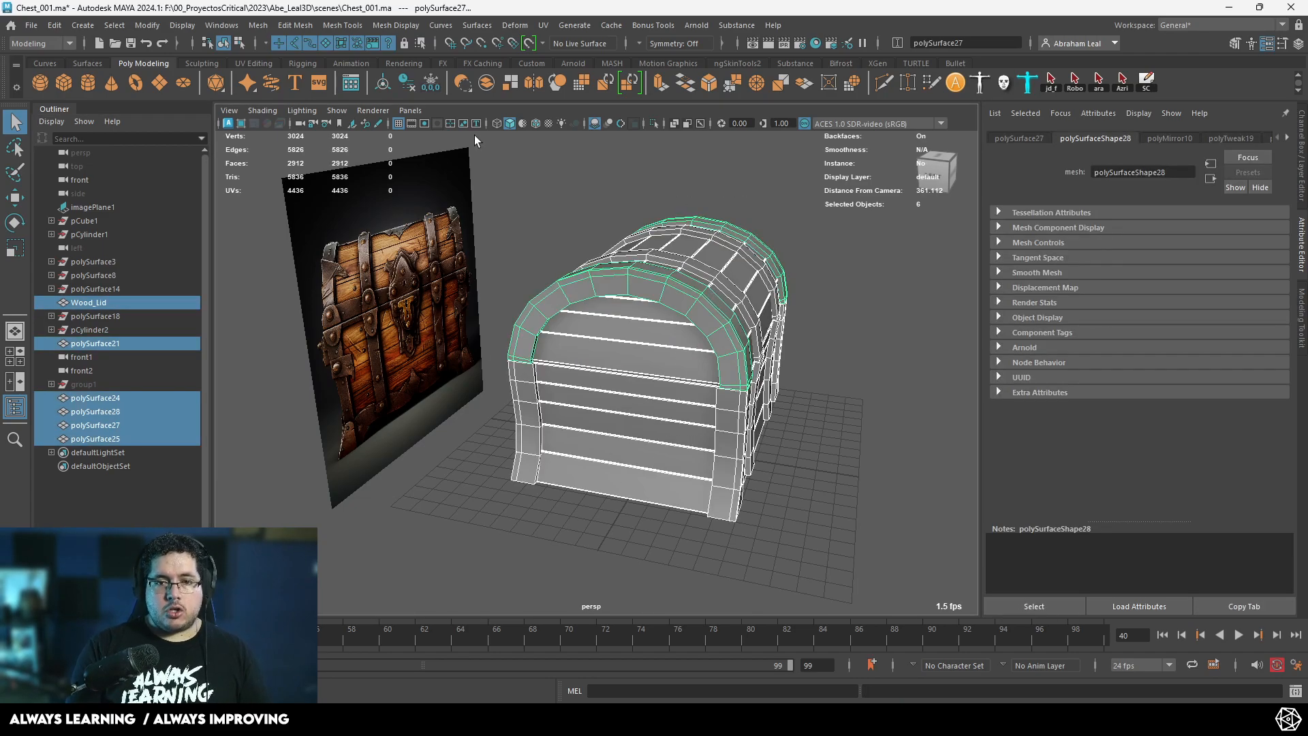
left_click(414, 83)
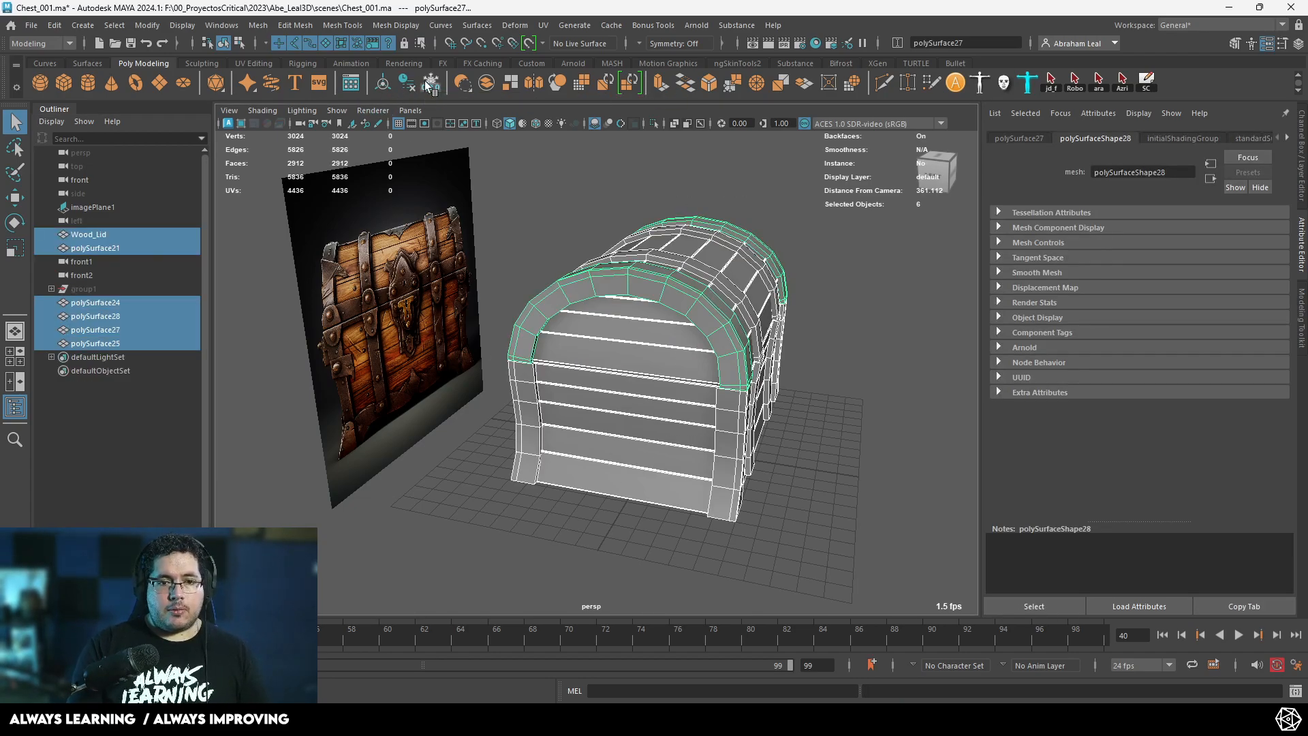
left_click(513, 168)
Rename the lower wooden body mesh as Wood_Base.
left_click(106, 250)
key("f")
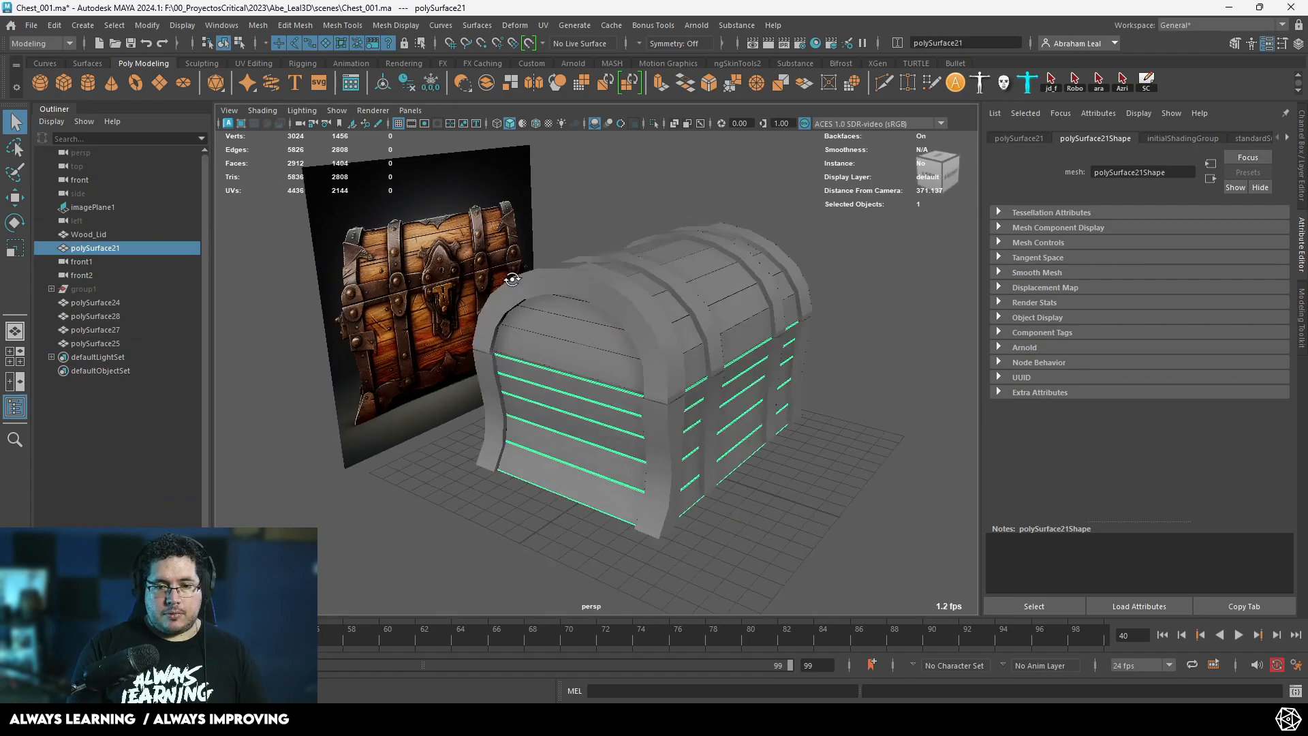
double_click(120, 246)
type("Wood_Base")
key("Return")
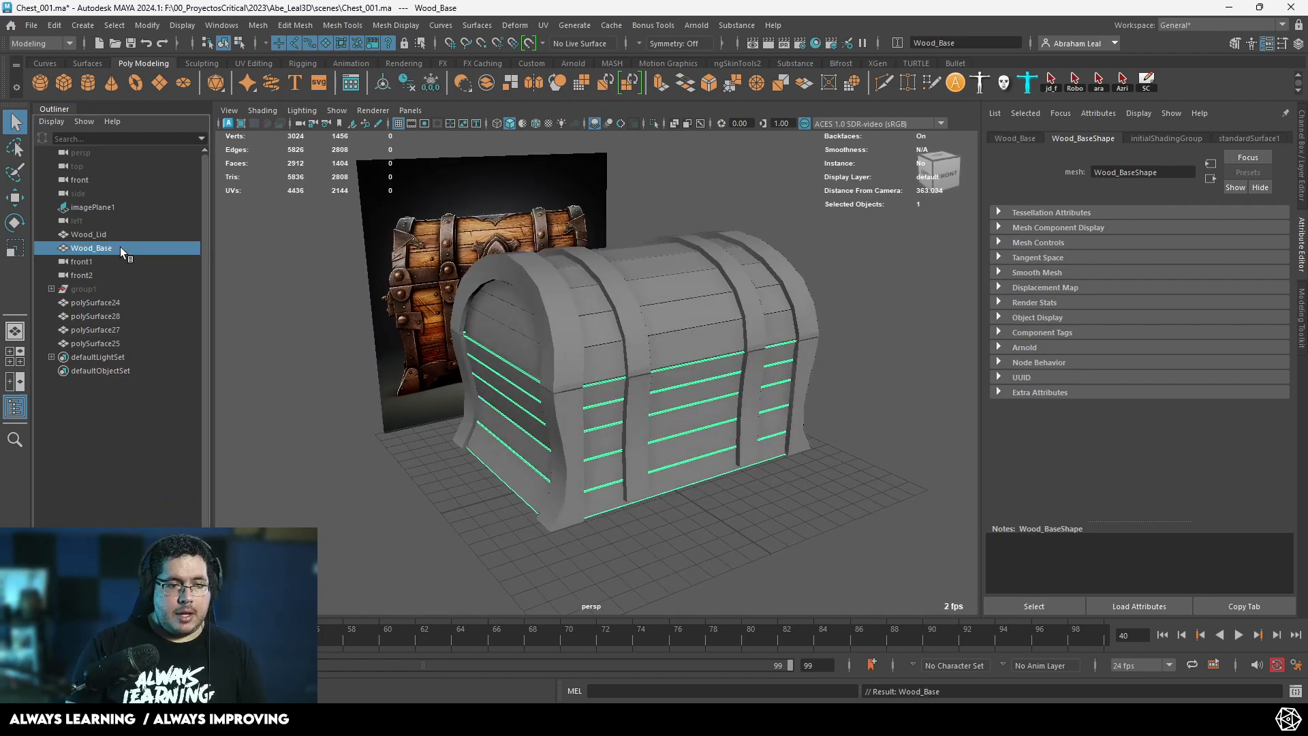
Rename the four metal frame meshes together, using the shared name MetalFrame_.
left_click(101, 303)
left_click(105, 327, "shift")
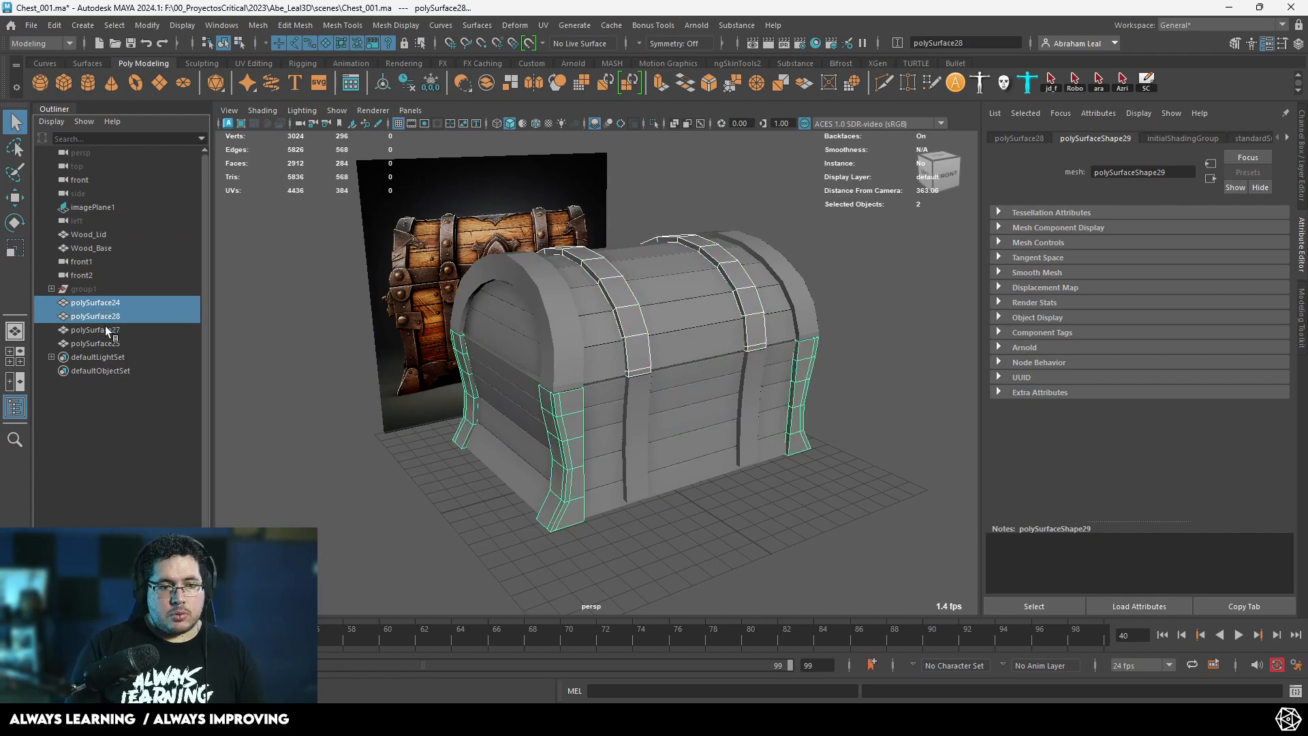
left_click(114, 344, "shift")
scroll(497, 362, "up", 5)
left_click_drag(497, 363, 558, 341, "alt")
scroll(484, 344, "down", 4)
scroll(558, 340, "down", 2)
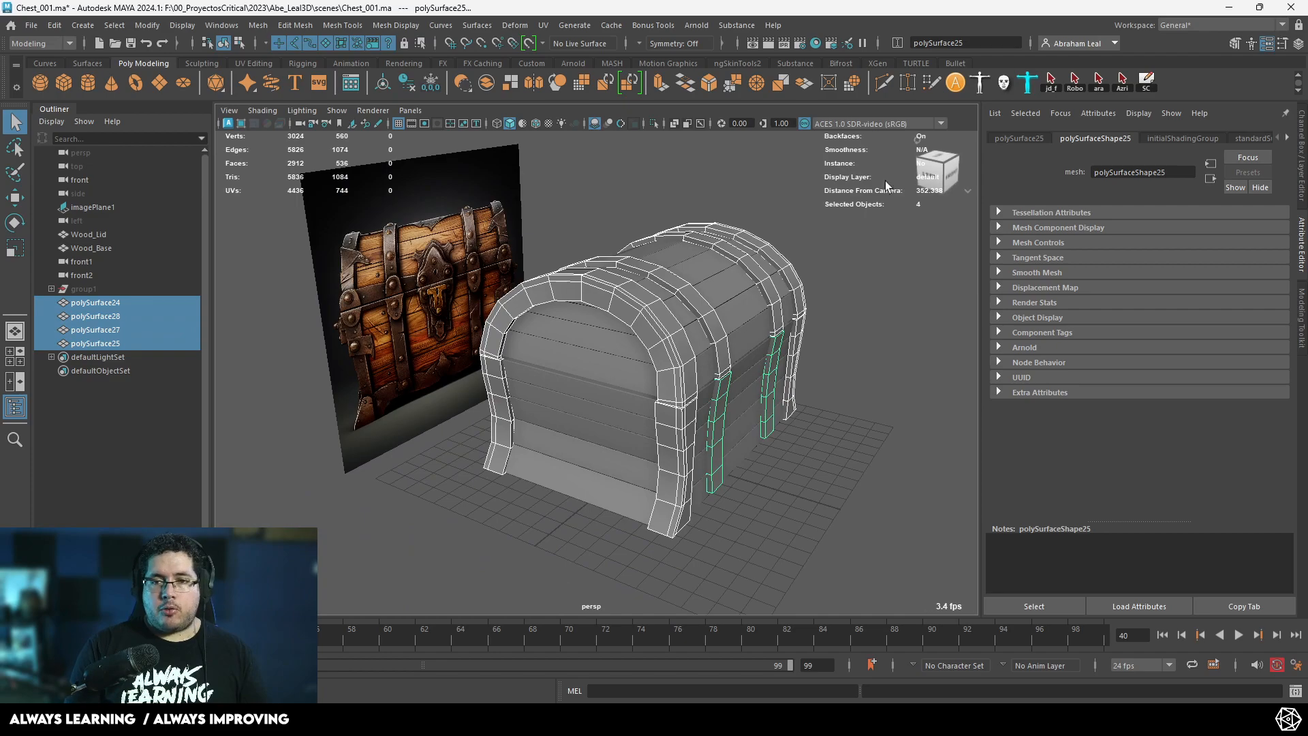
left_click(897, 42)
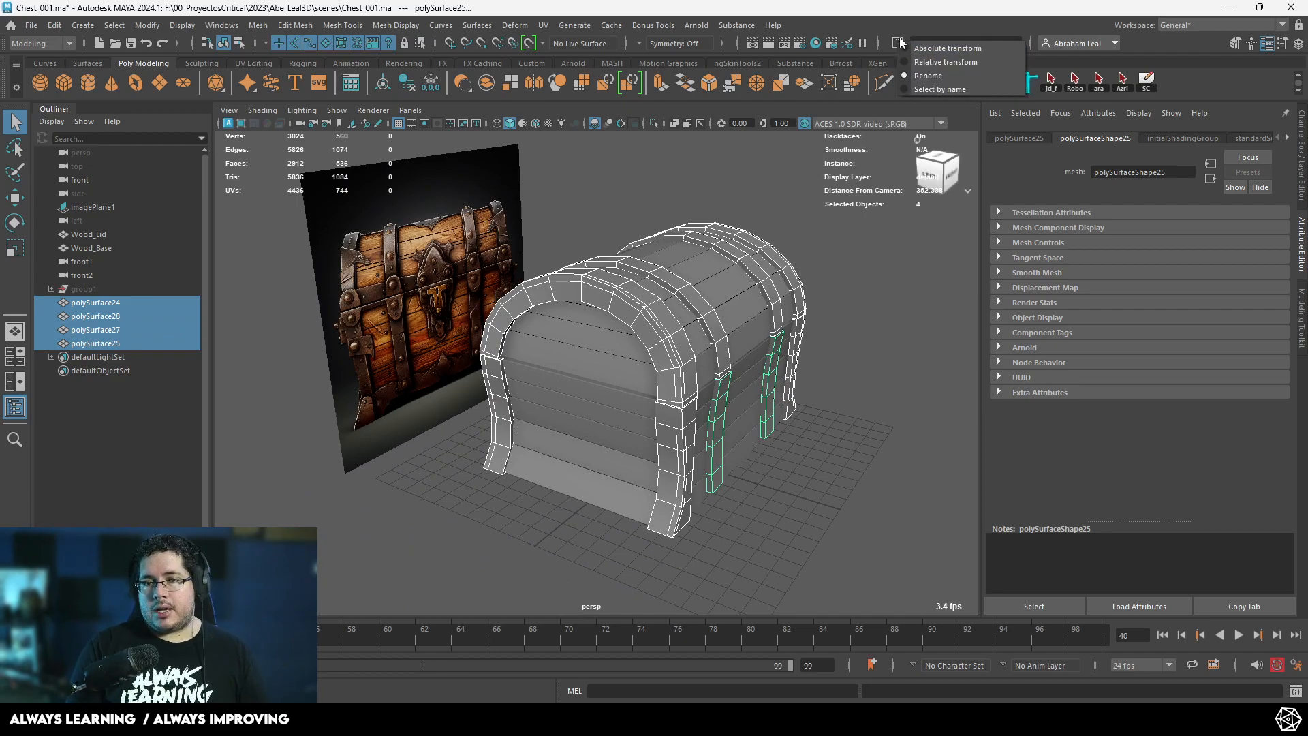
left_click(931, 80)
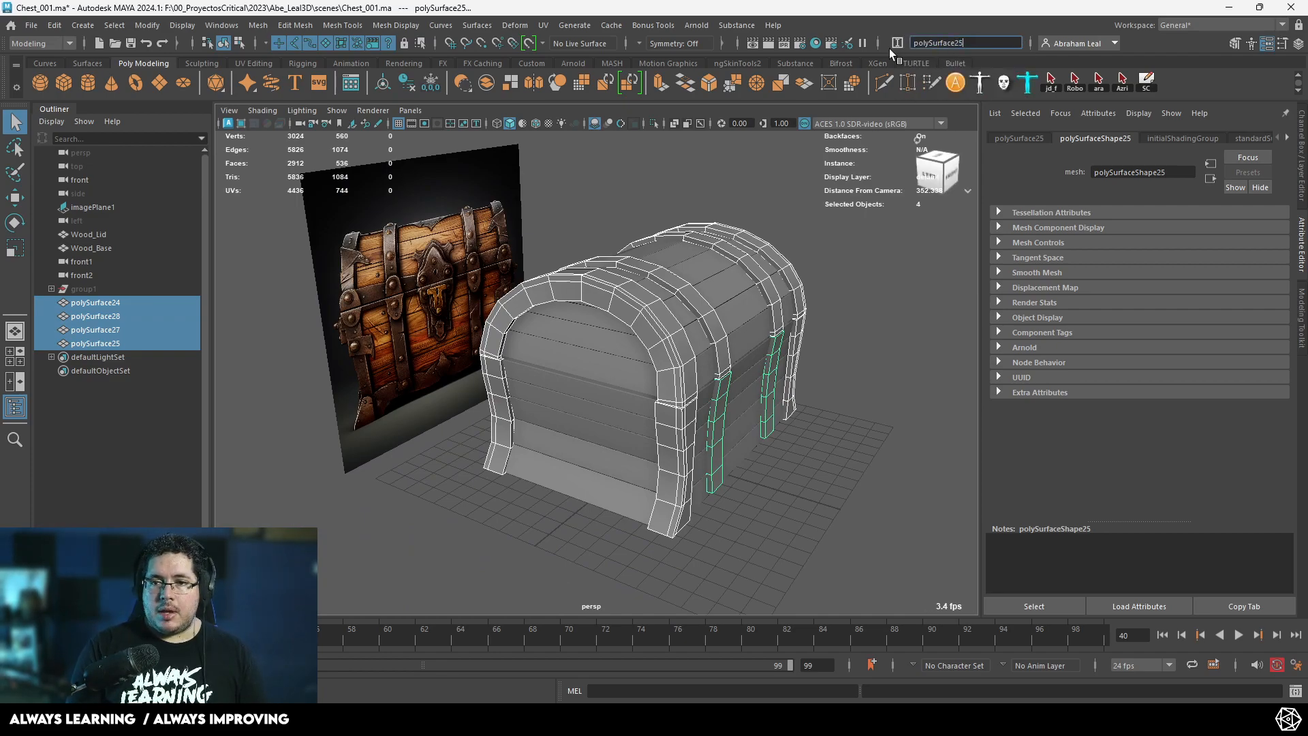
left_click_drag(963, 43, 901, 43)
type("MetalFrame_")
key("Return")
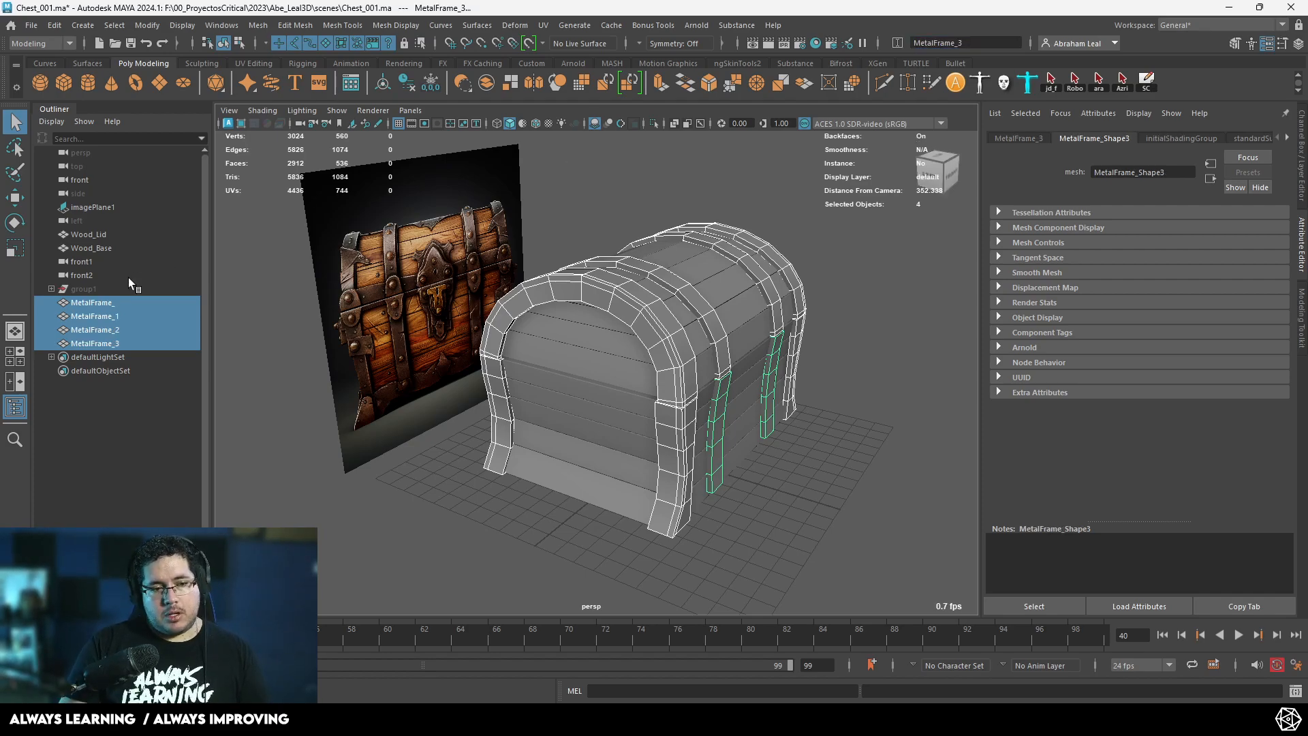
Rename the first metal frame mesh as MetalFrame_0 and clear the selection.
double_click(133, 303)
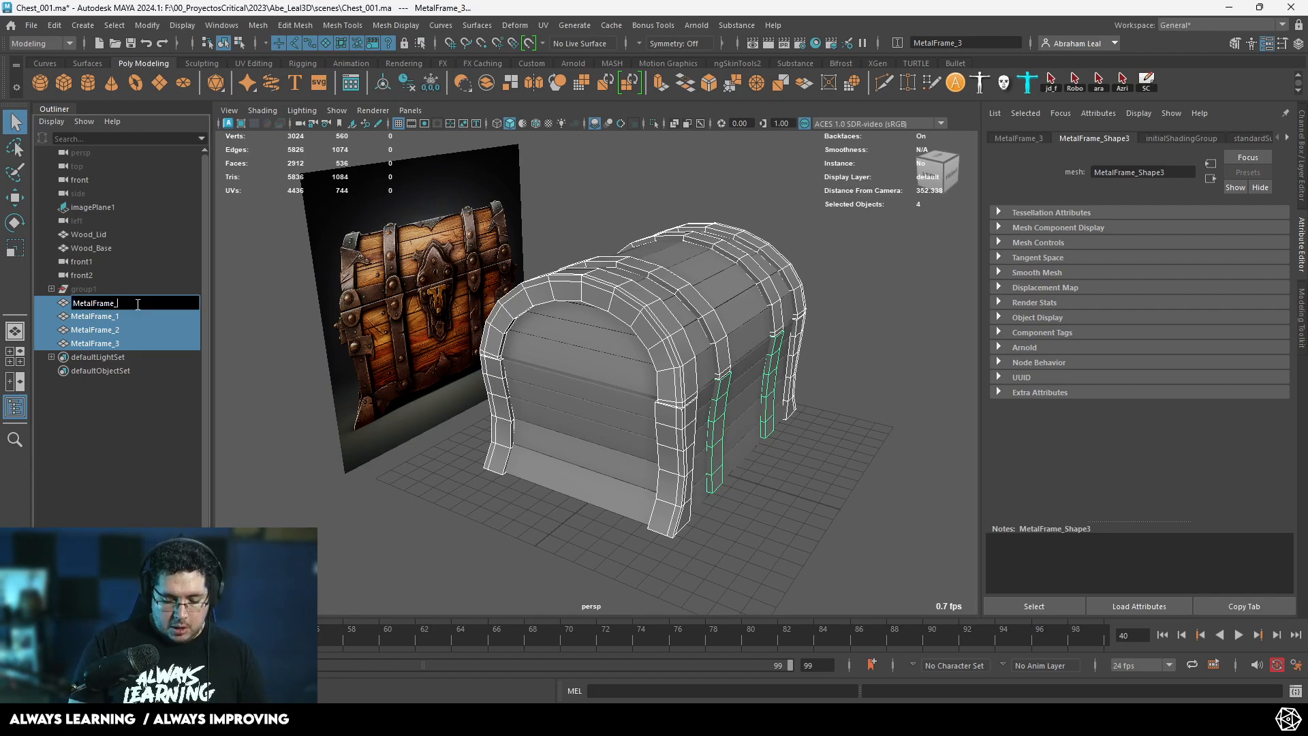
key("Return")
left_click(604, 193)
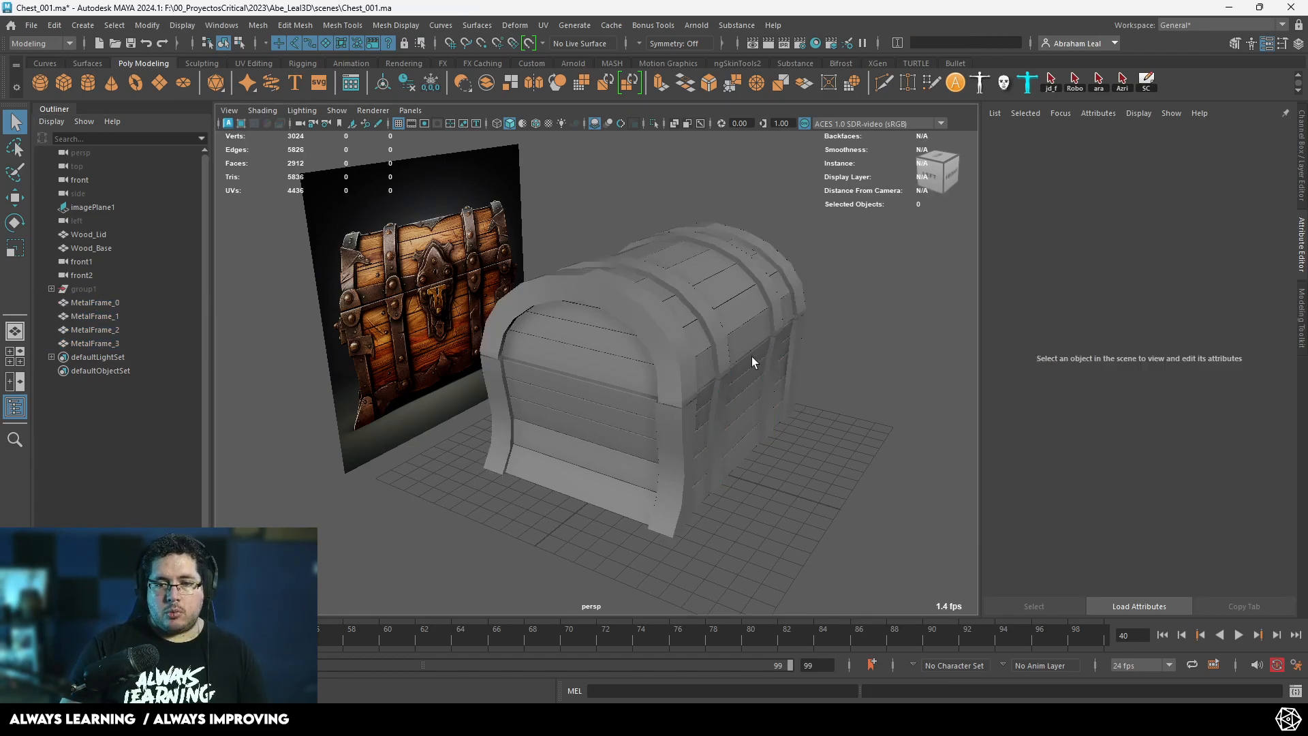
Create a display layer containing Wood_Lid and the lid's metal frames, MetalFrame_0 and MetalFrame_2.
left_click_drag(864, 385, 770, 386, "alt")
right_click_drag(771, 386, 787, 423, "alt")
key("ctrl+a")
left_click_drag(816, 421, 860, 452, "alt")
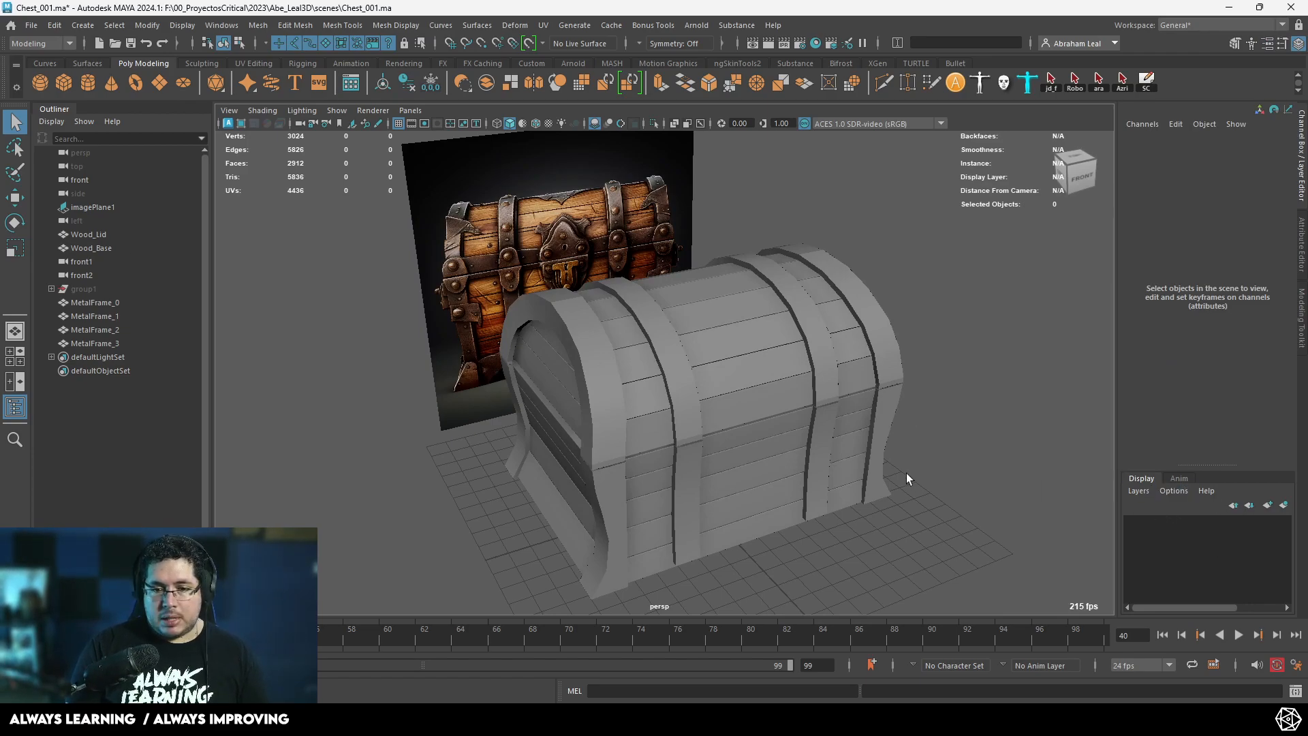
left_click_drag(906, 472, 880, 378, "alt")
left_click(818, 336)
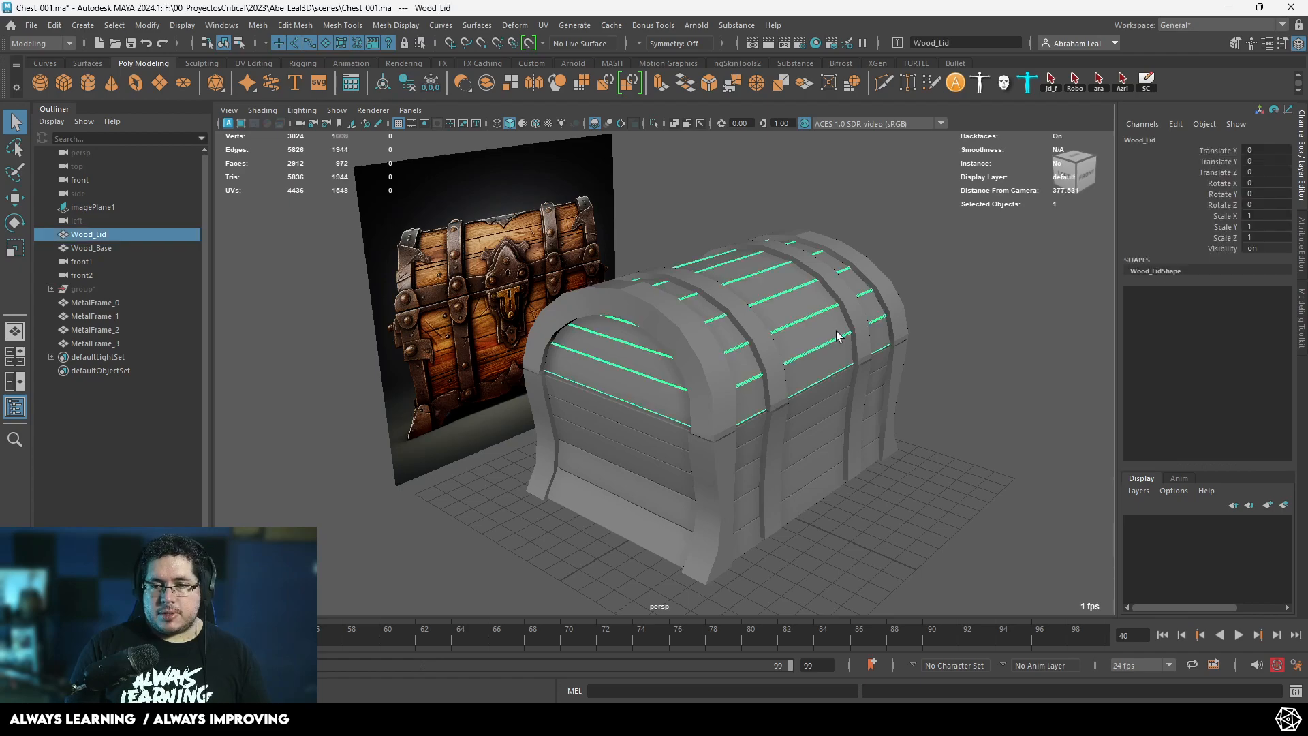
left_click(863, 327, "shift")
left_click(893, 299, "shift")
left_click_drag(707, 349, 630, 316, "alt")
left_click(1284, 505)
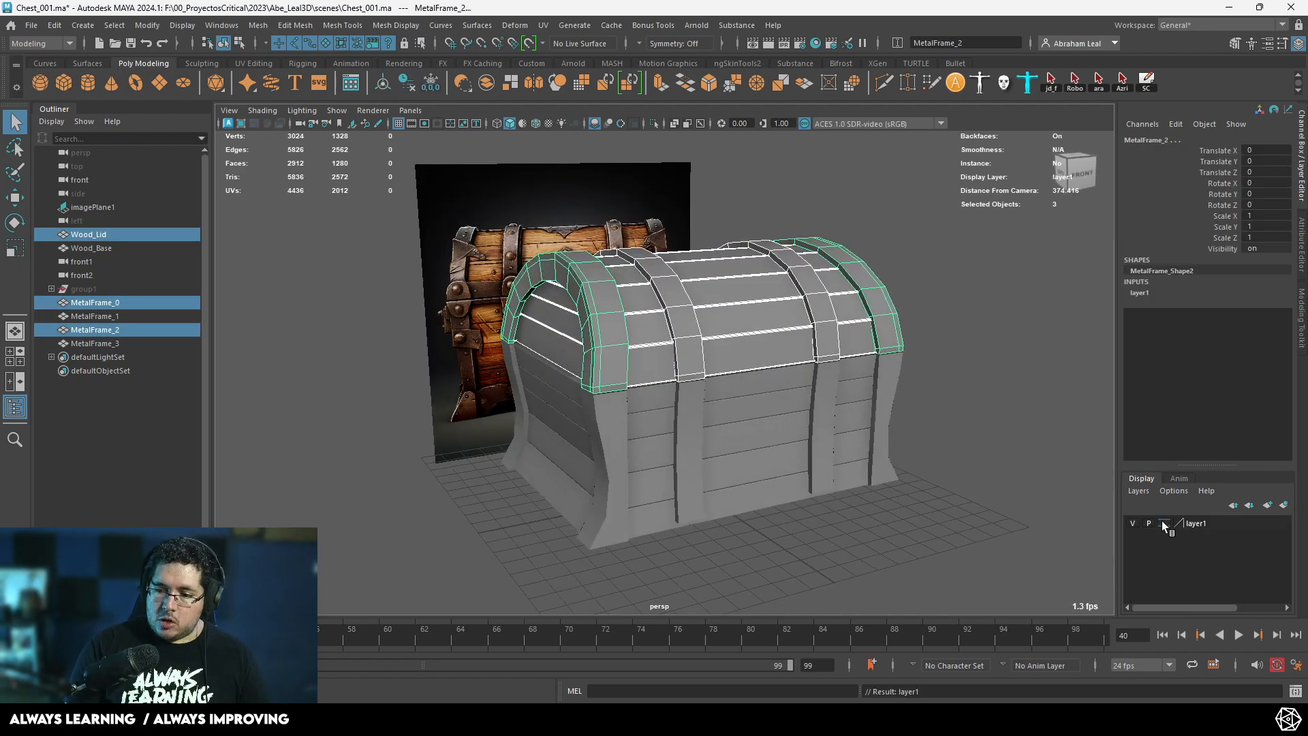
Rename the lid parts' new display layer as Lid_Layer and save it.
double_click(1196, 520)
type("Lid_Layer")
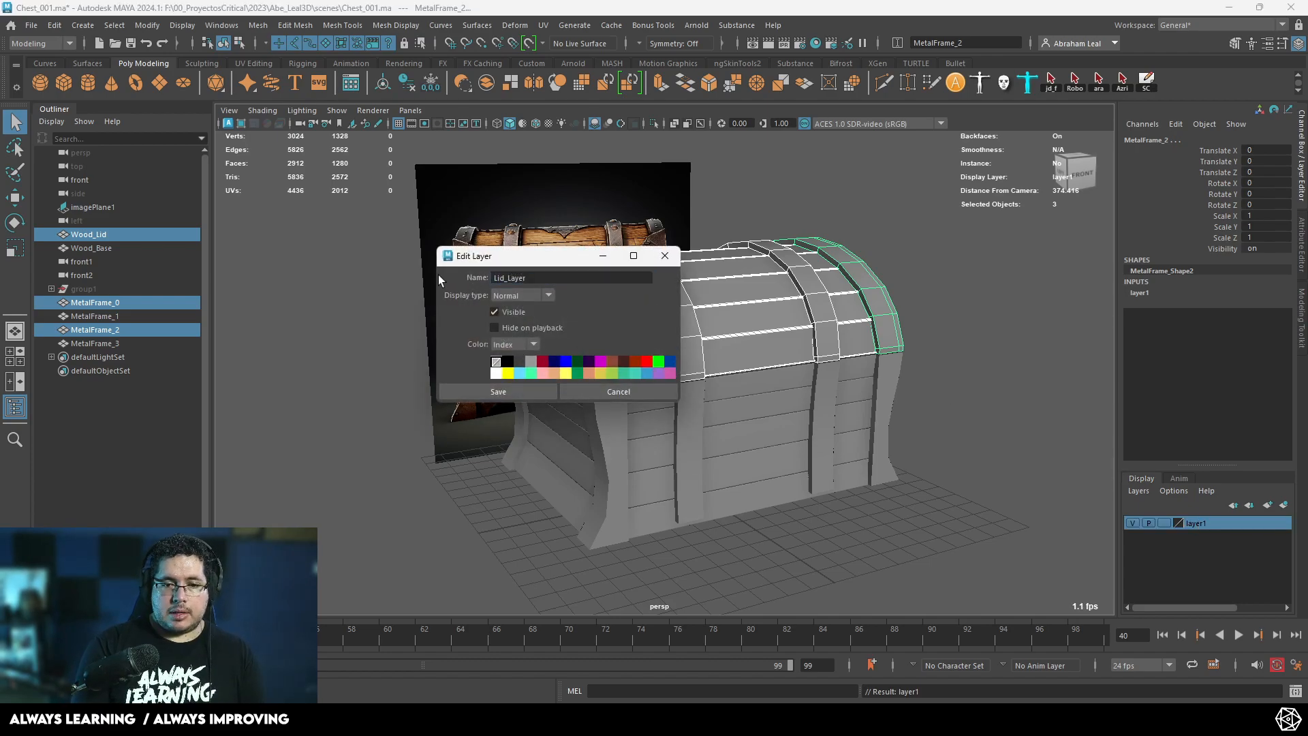
left_click(492, 394)
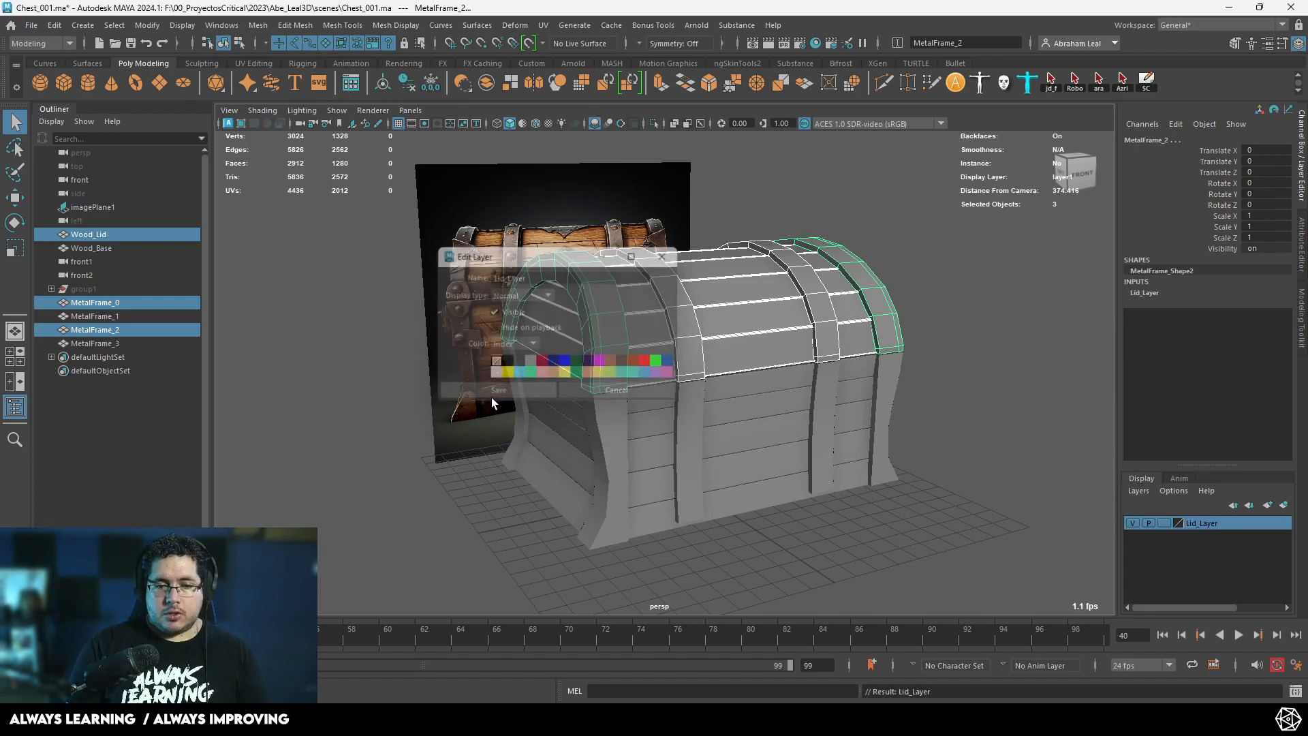
Hide Lid_Layer and create a display layer containing Wood_Base, MetalFrame_1 and MetalFrame_3.
left_click(1131, 523)
left_click_drag(1024, 501, 953, 402, "alt")
left_click_drag(929, 300, 734, 546)
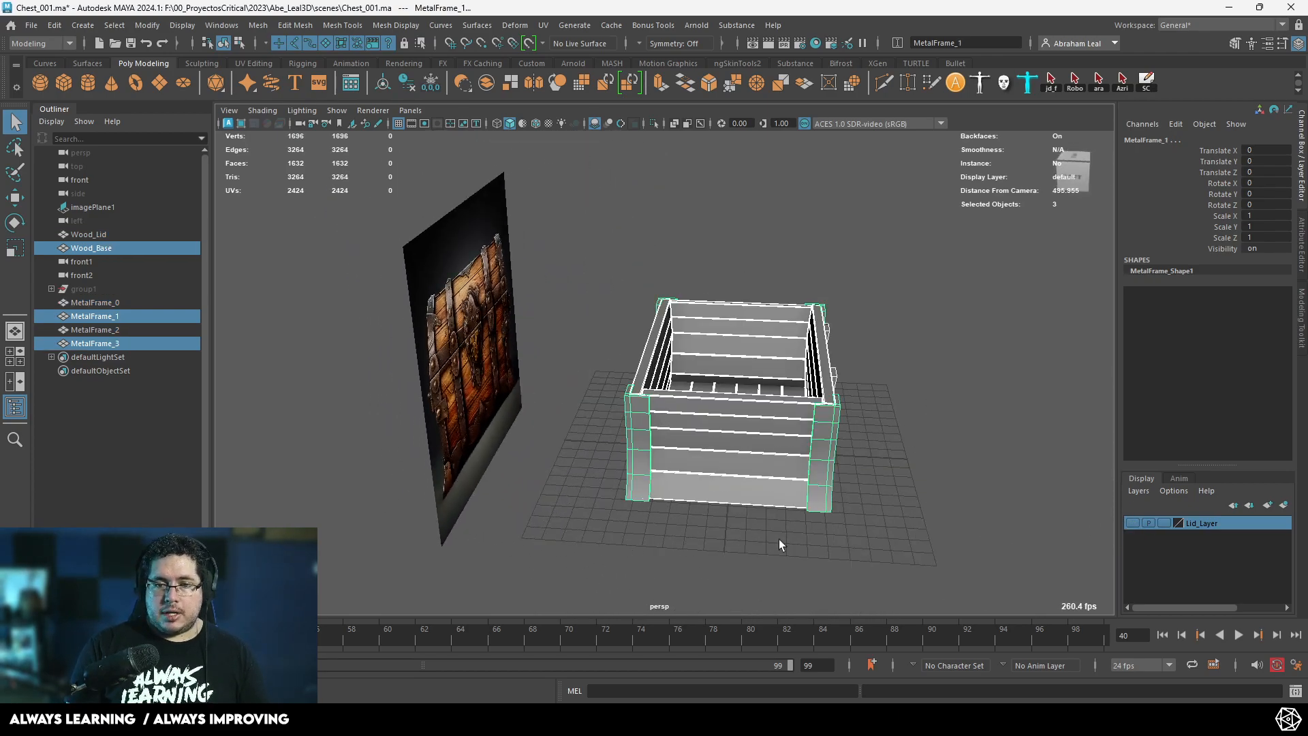
left_click(1284, 506)
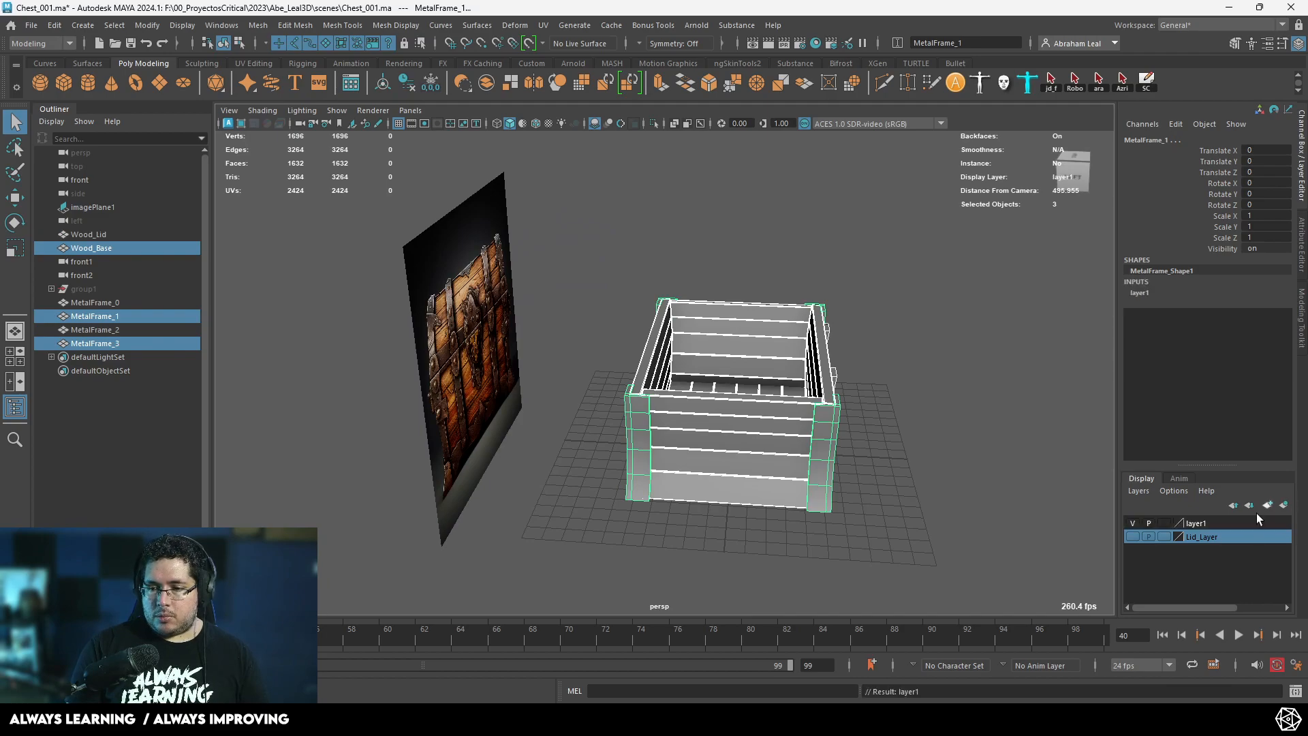
Rename the base parts' display layer as Box_Layer and save it.
double_click(1191, 522)
type("Box_")
key("Caps_Lock")
type("Layer")
key("Tab")
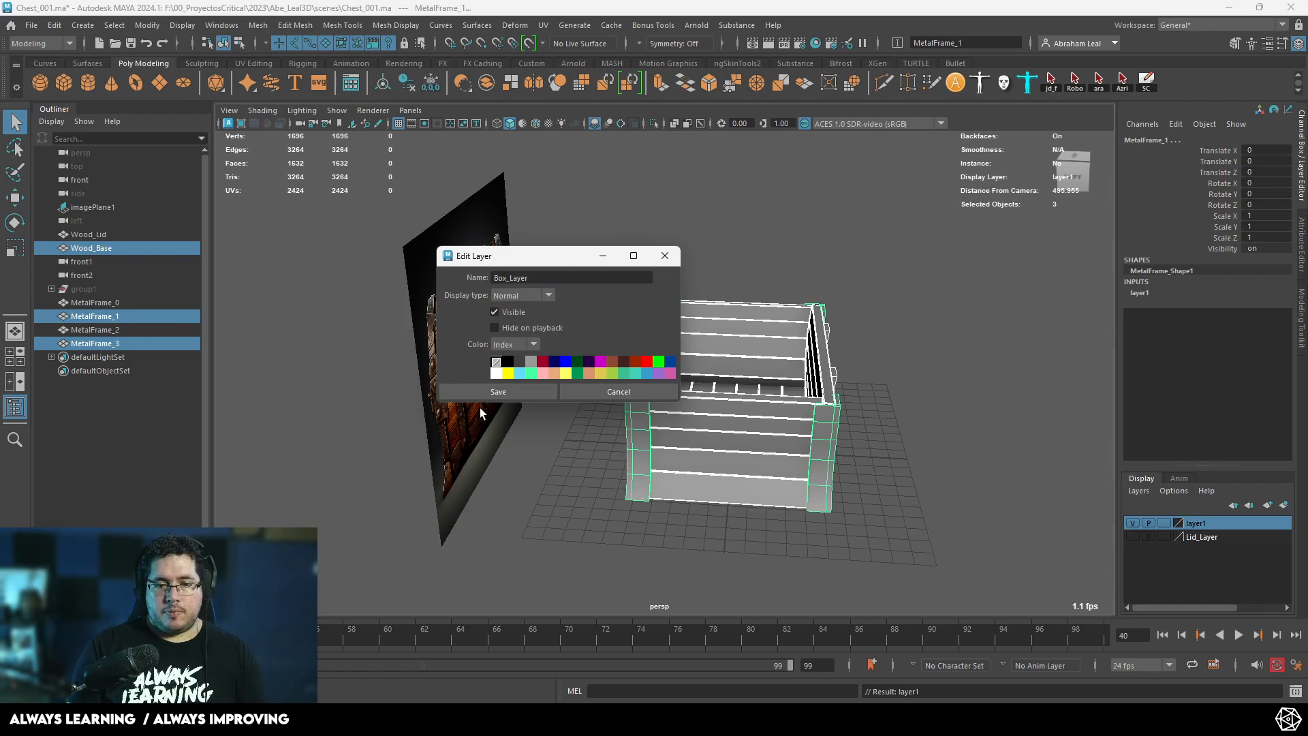
left_click(498, 391)
Test the visibility of both display layers, then leave Box_Layer hidden and Lid_Layer shown.
left_click(1130, 523)
left_click(1131, 536)
left_click(1132, 524)
left_click(1132, 523)
left_click(1132, 536)
left_click(1131, 522)
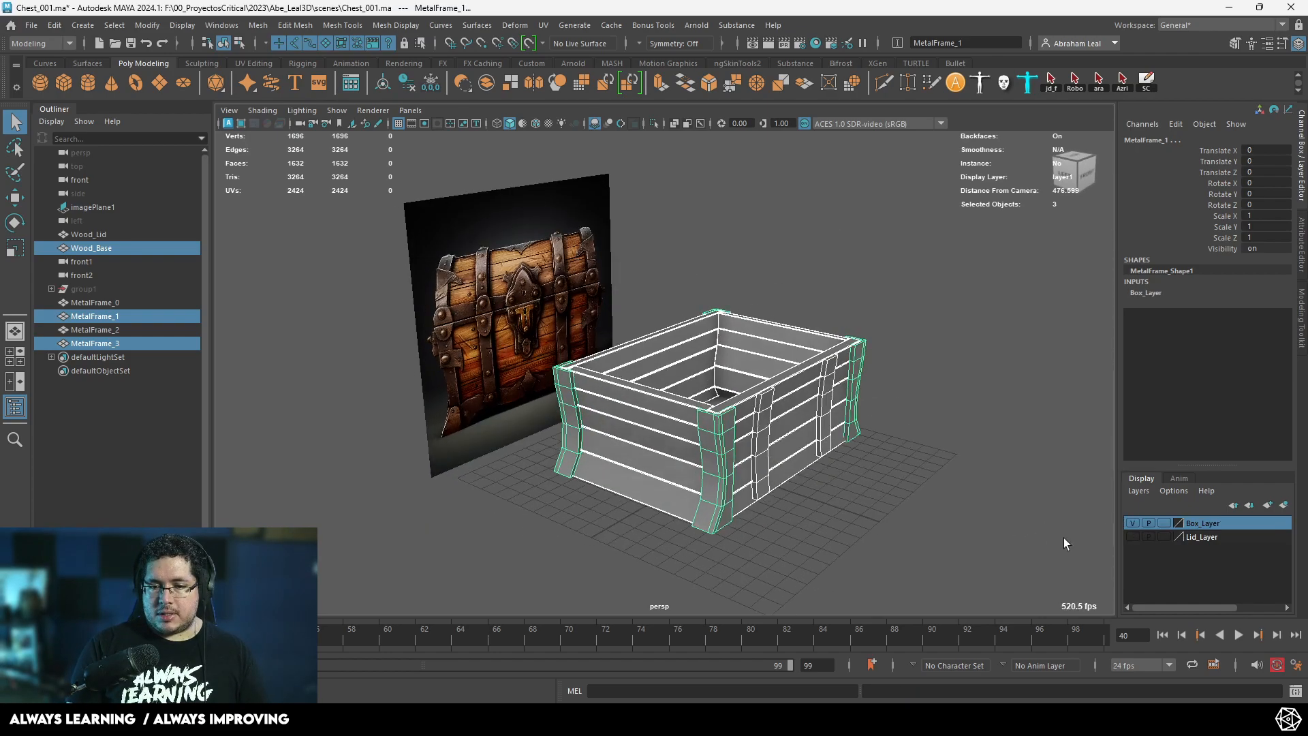
left_click(1130, 523)
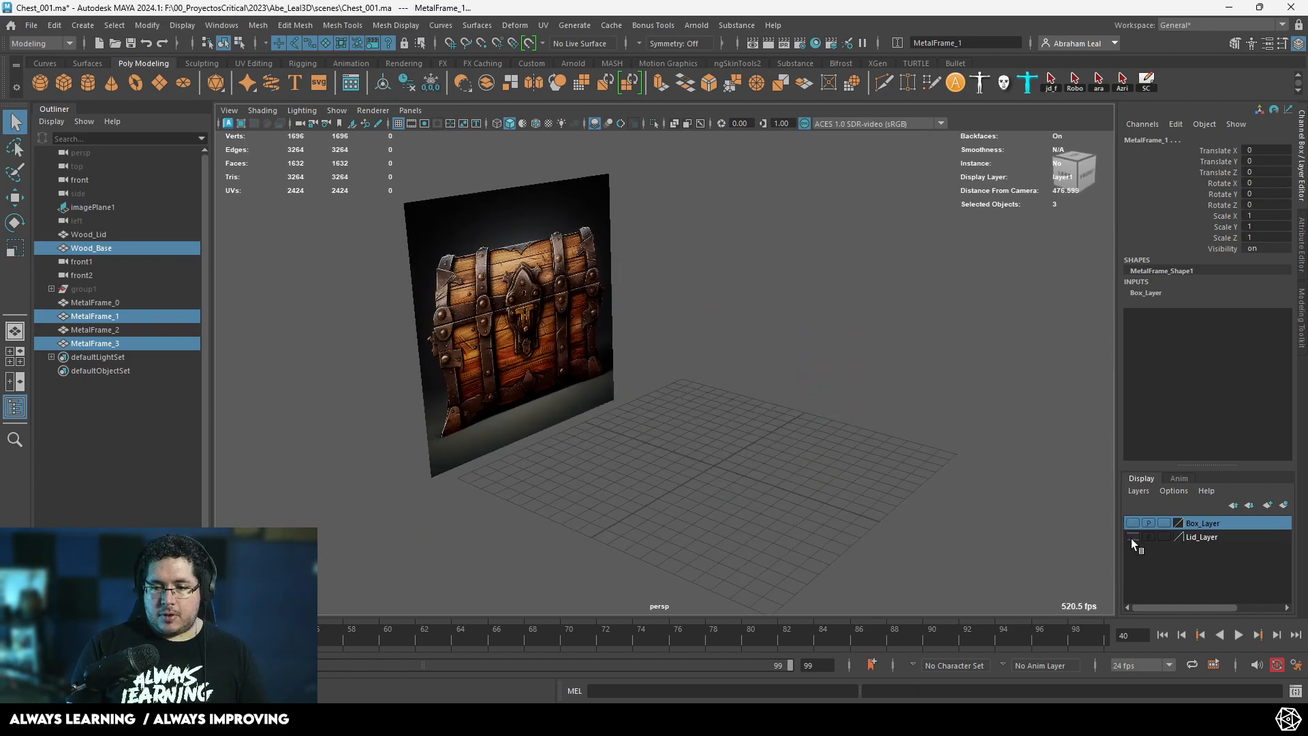
left_click(1131, 536)
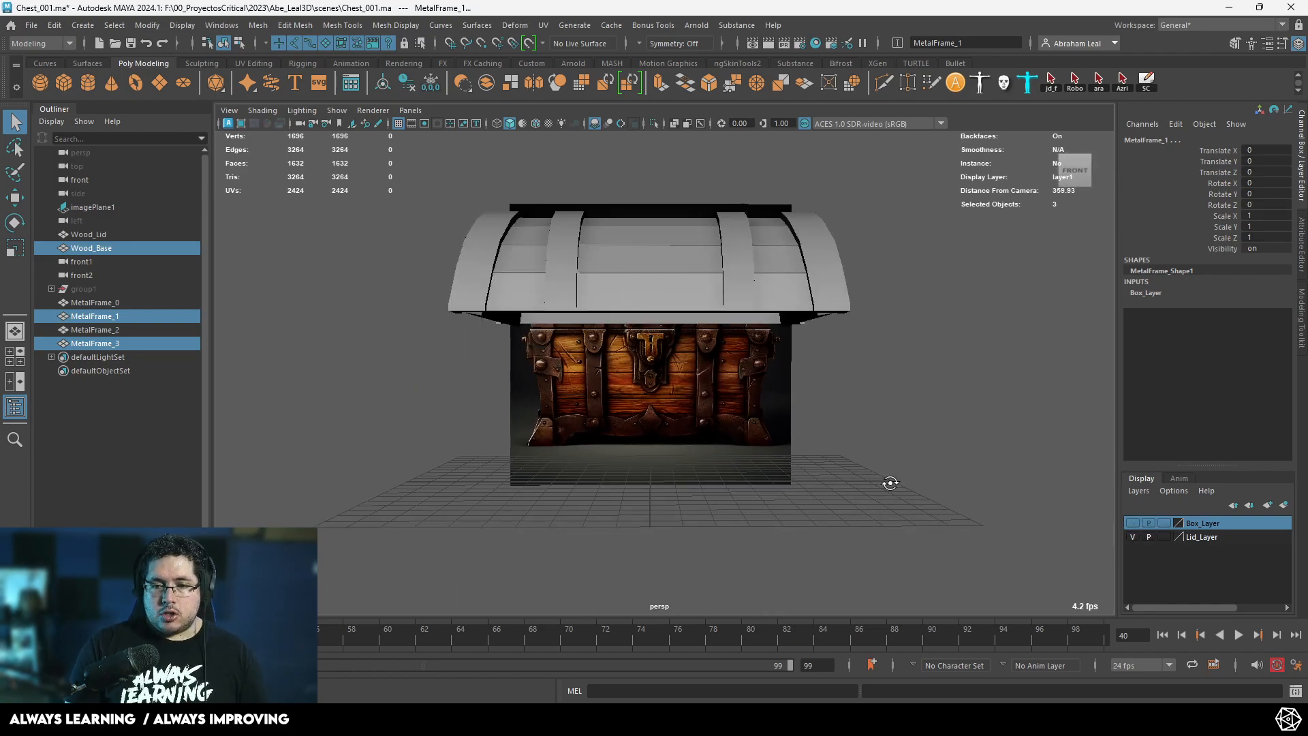
Switch to the front view in wireframe display and examine the lock in the chest reference.
key("space")
left_click_drag(851, 436, 842, 459)
key("4")
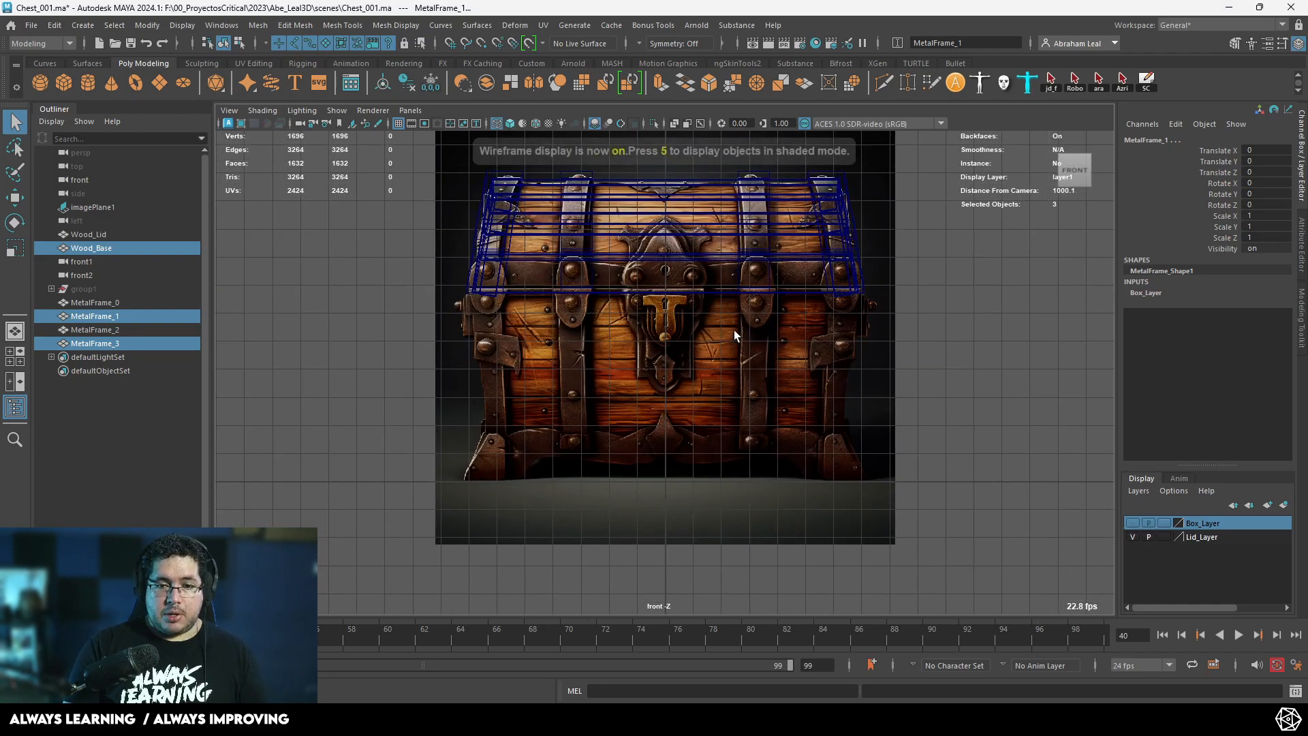
key("f")
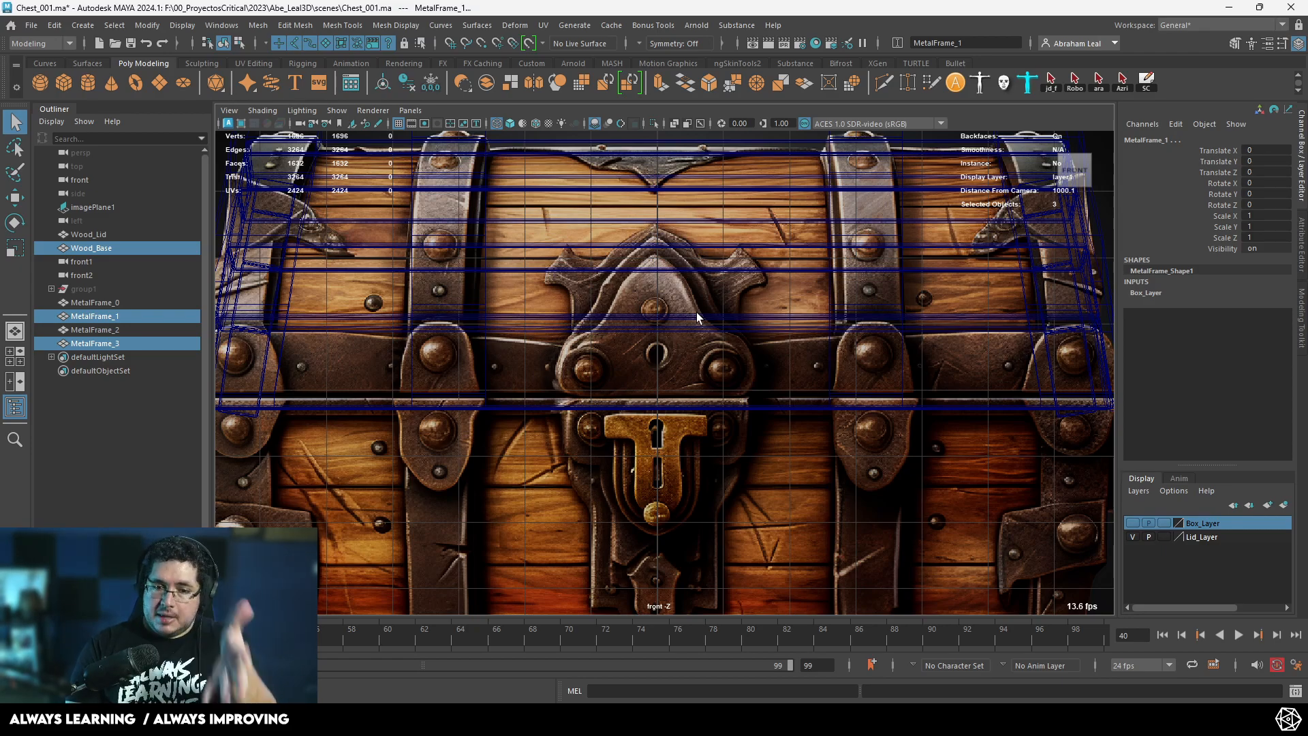
scroll(693, 387, "up", 3)
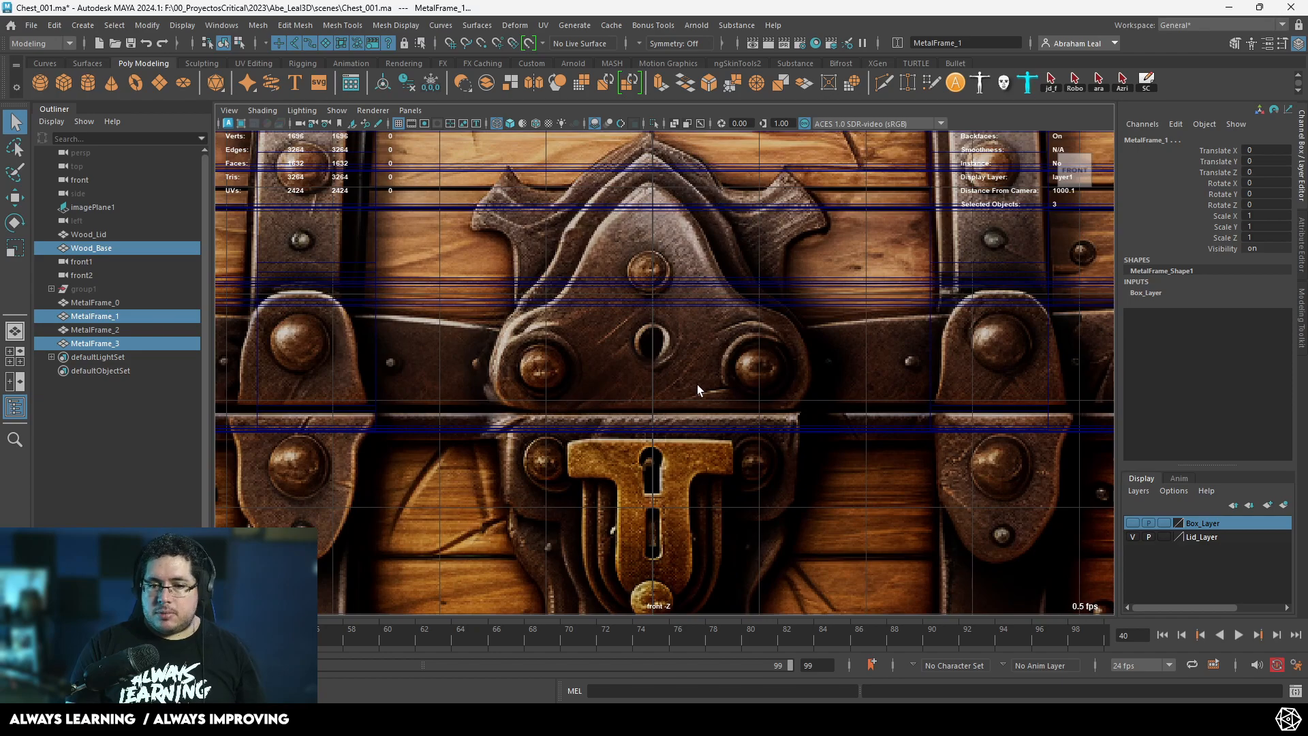
scroll(656, 291, "down", 1)
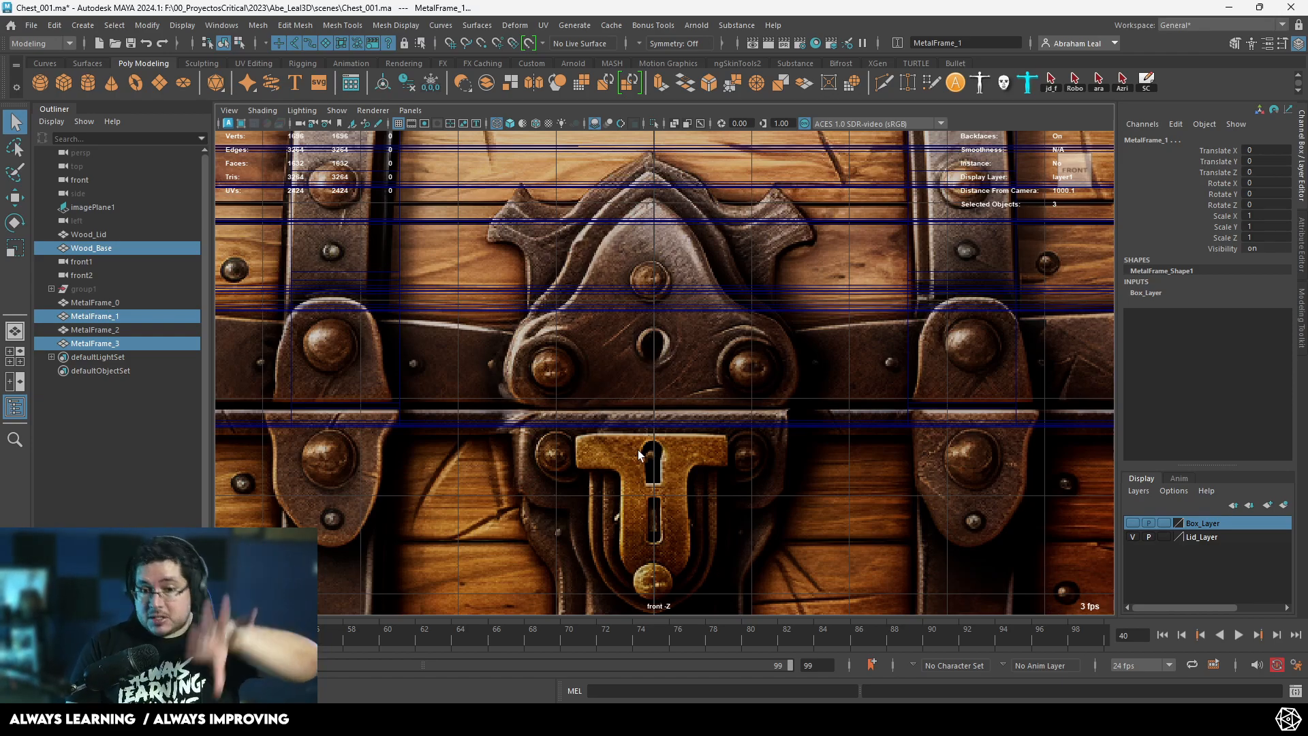
scroll(680, 390, "down", 3)
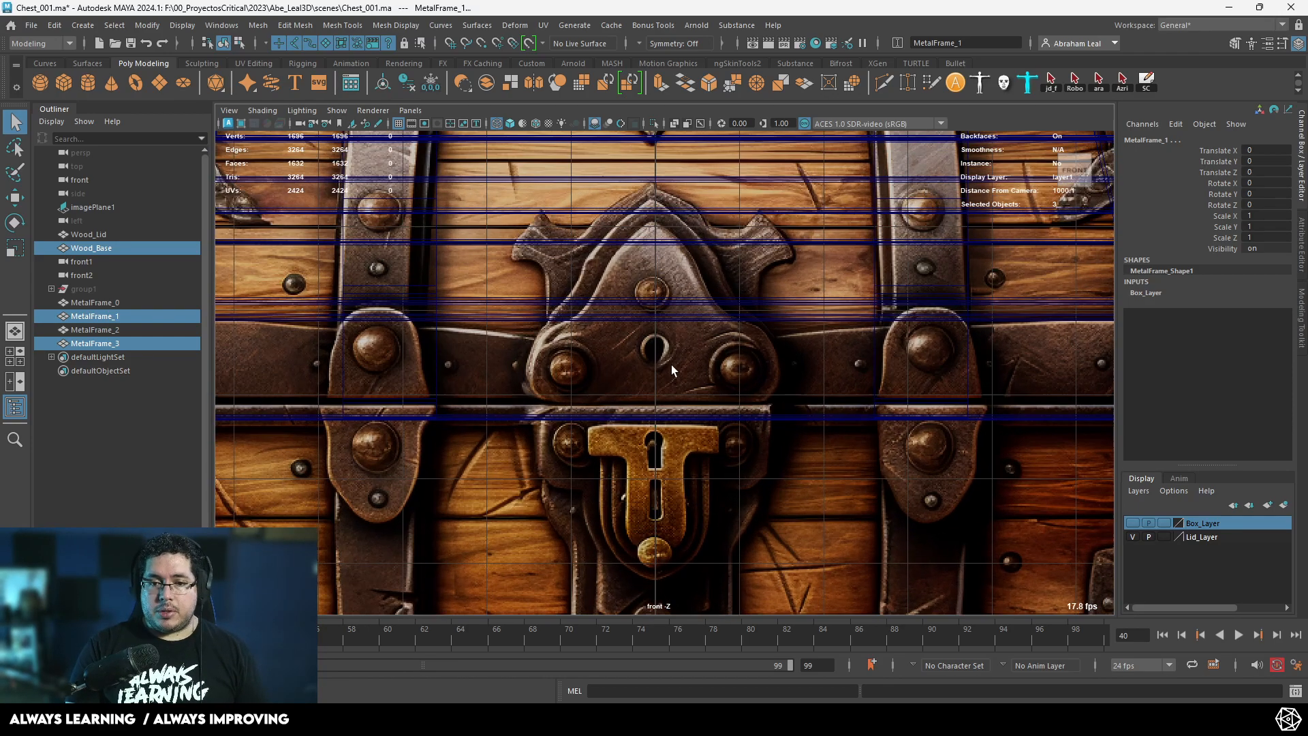
Hide Lid_Layer to leave the reference's upper lock plate unobstructed in close-up.
left_click(1129, 536)
scroll(762, 380, "up", 5)
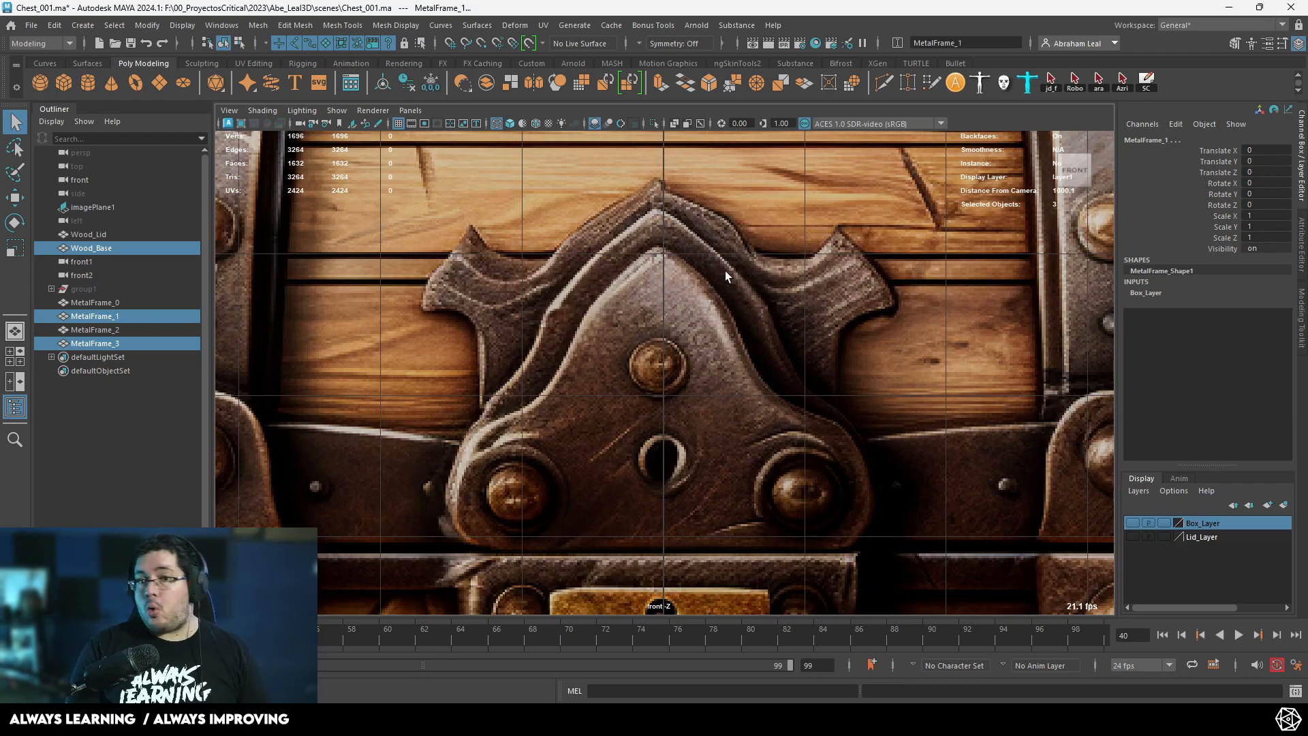
middle_click_drag(727, 271, 467, 277, "alt")
scroll(706, 268, "up", 1)
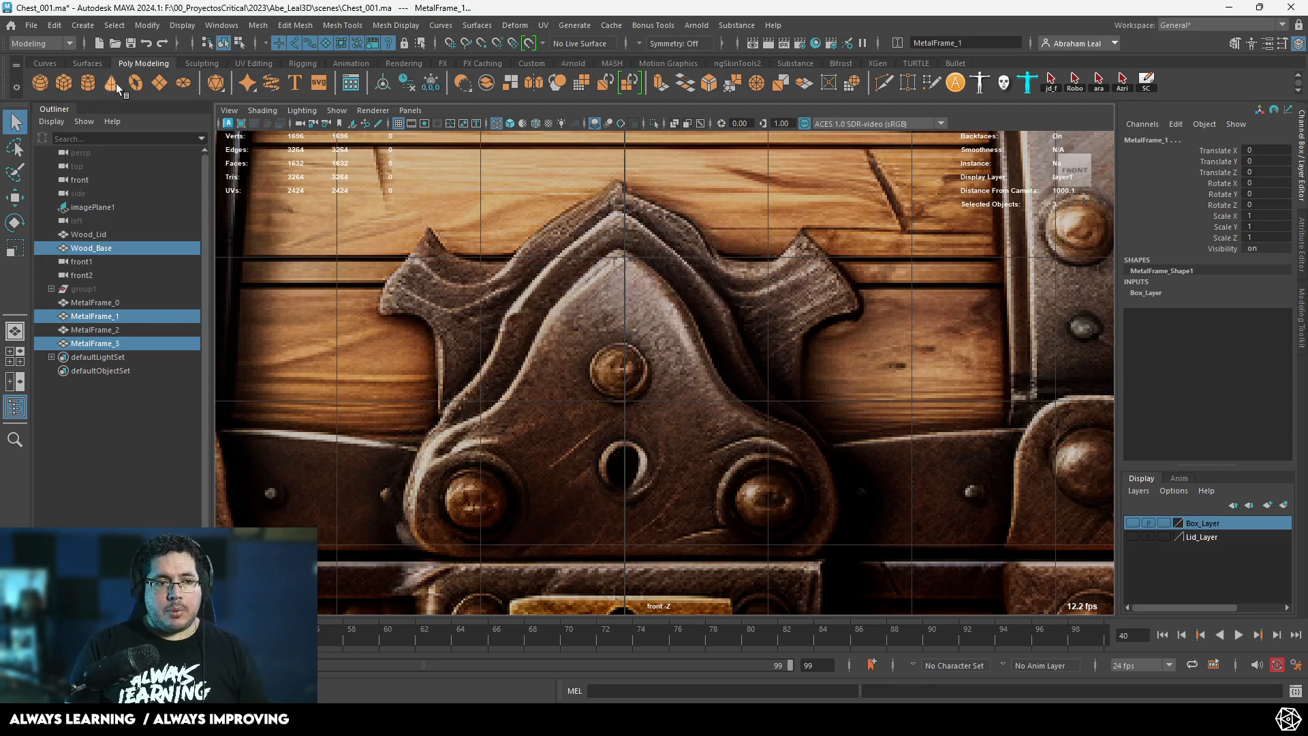
Create a polygon plane, raise it to about Y 80.34 over the lock plate and scale it uniformly to about 11.86.
left_click(160, 80)
scroll(612, 399, "down", 4)
key("w")
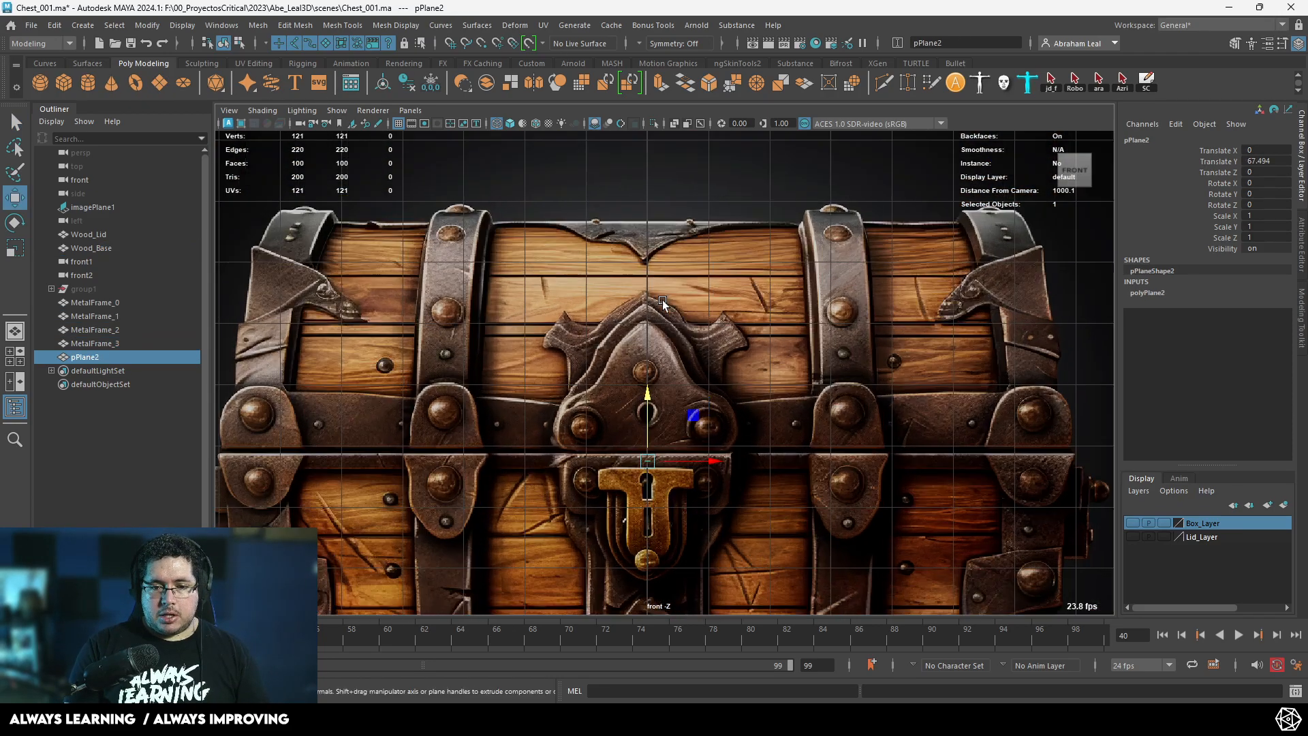
scroll(662, 299, "up", 3)
left_click_drag(639, 433, 638, 320)
key("r")
left_click_drag(640, 387, 1037, 319)
Set the plane's width and height subdivisions to 1.
left_click(1153, 293)
left_click_drag(1280, 336, 1282, 347)
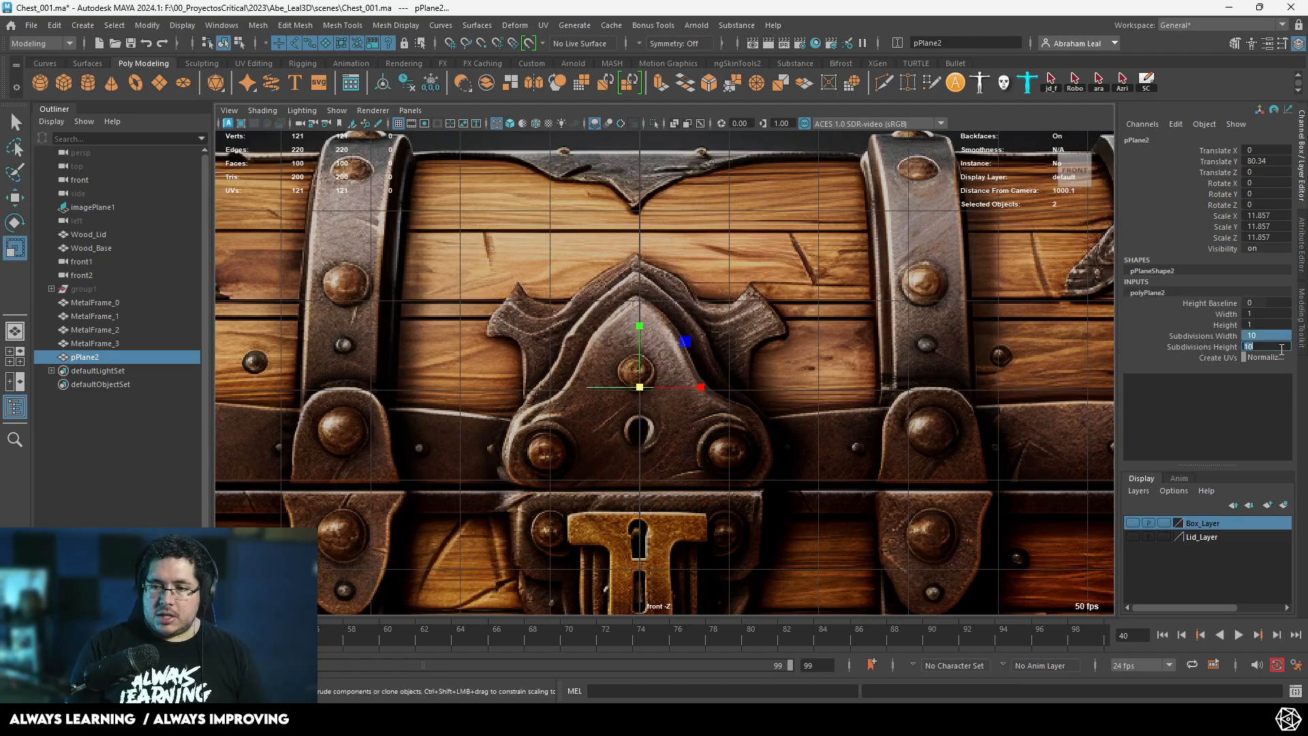
key("Return")
scroll(670, 398, "up", 3)
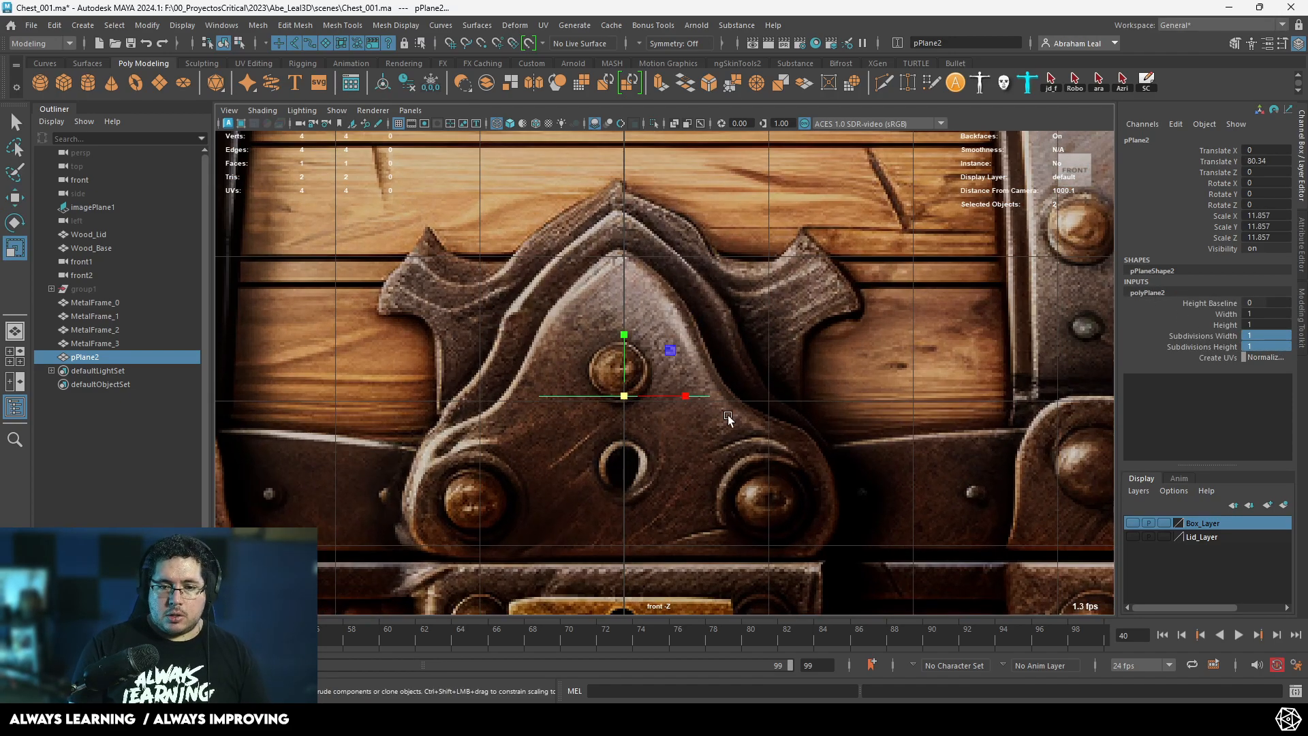
Rotate the plane to 90 degrees in X so it faces the front view.
left_click(704, 412)
left_click(684, 396)
key("e")
left_click_drag(624, 368, 623, 434)
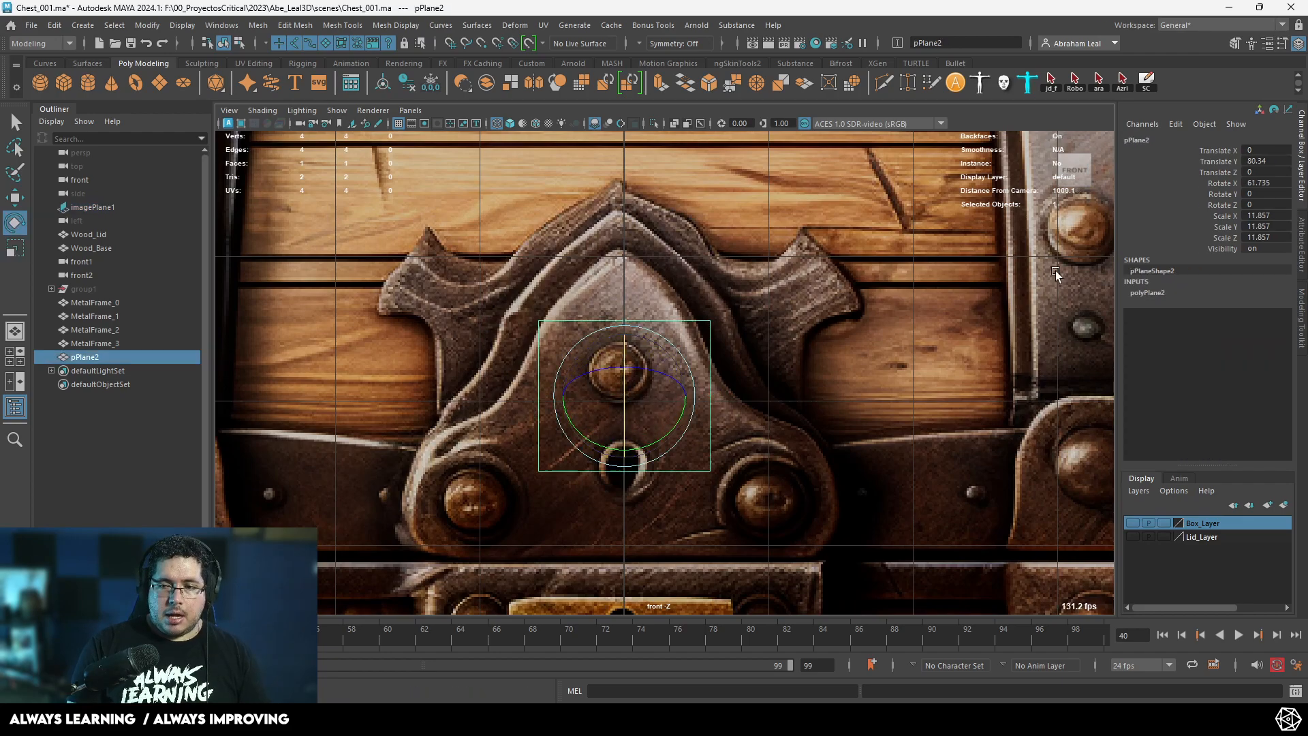
key("Return")
Scale the plane down to about 3.05 and place it beside the centre line at the lock plate's top tip, about X 1.45, Y 93.57.
left_click(733, 258)
left_click(705, 325)
key("r")
left_click_drag(640, 399, 643, 204)
key("w")
scroll(643, 207, "up", 5)
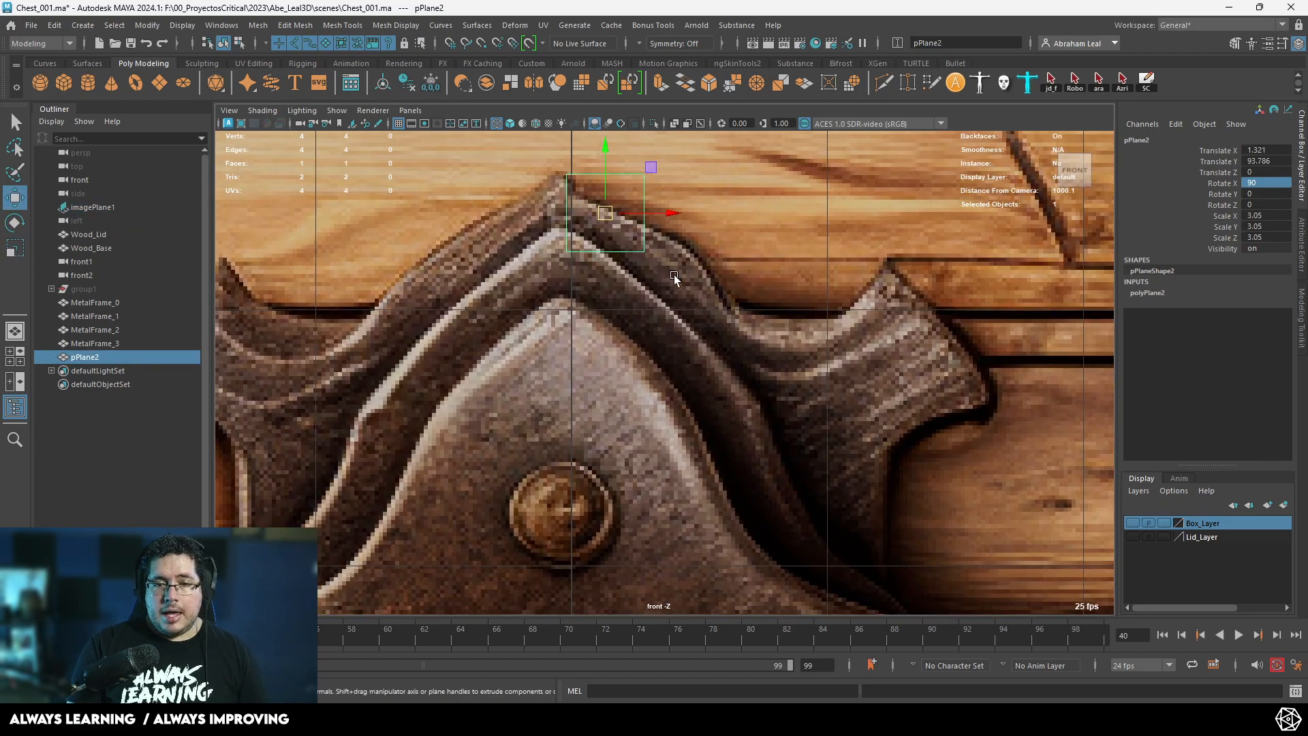
middle_click_drag(731, 270, 737, 296, "alt")
left_click_drag(619, 242, 624, 247)
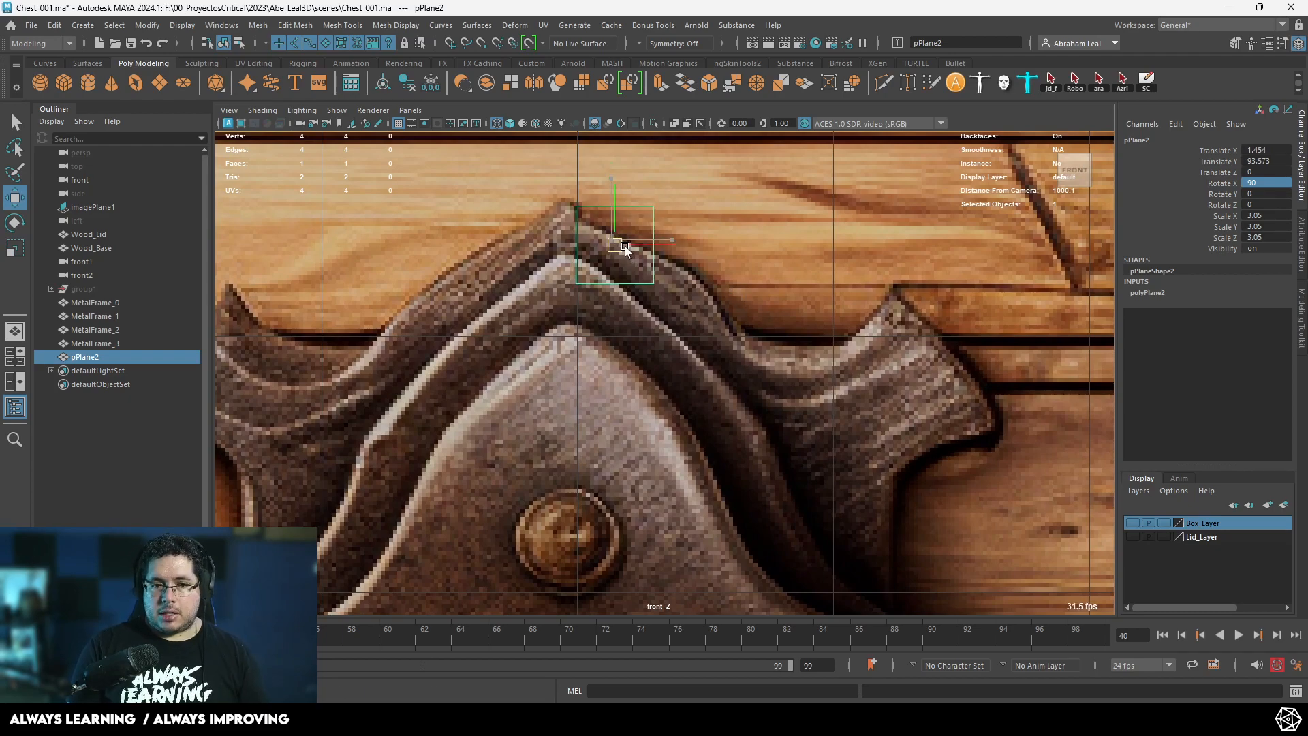
scroll(639, 245, "down", 1)
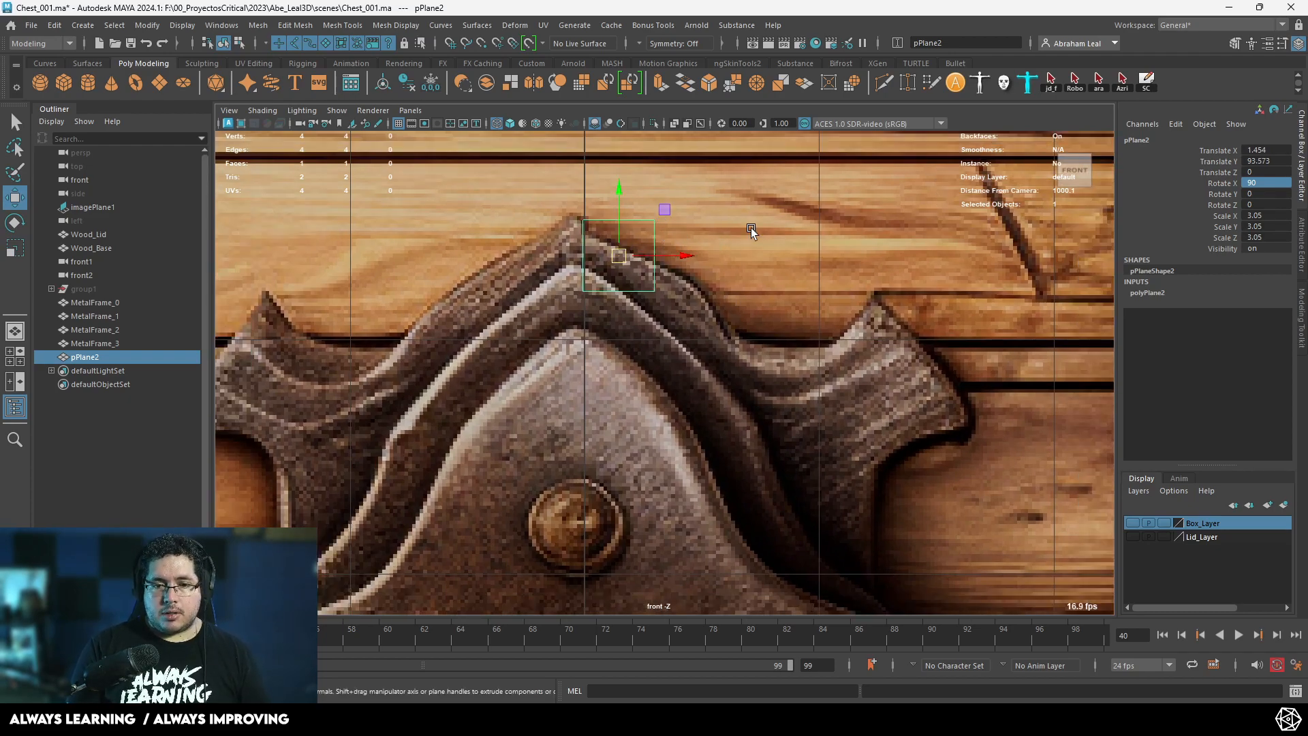
Use Quad Draw to fit the plane and extend a quad strip along the plate's upper right edge to its pointed corner.
left_click(927, 82)
left_click_drag(655, 251, 635, 318)
left_click(705, 302)
left_click(687, 353)
left_click(675, 312, "shift")
left_click(741, 355)
left_click(723, 358, "shift")
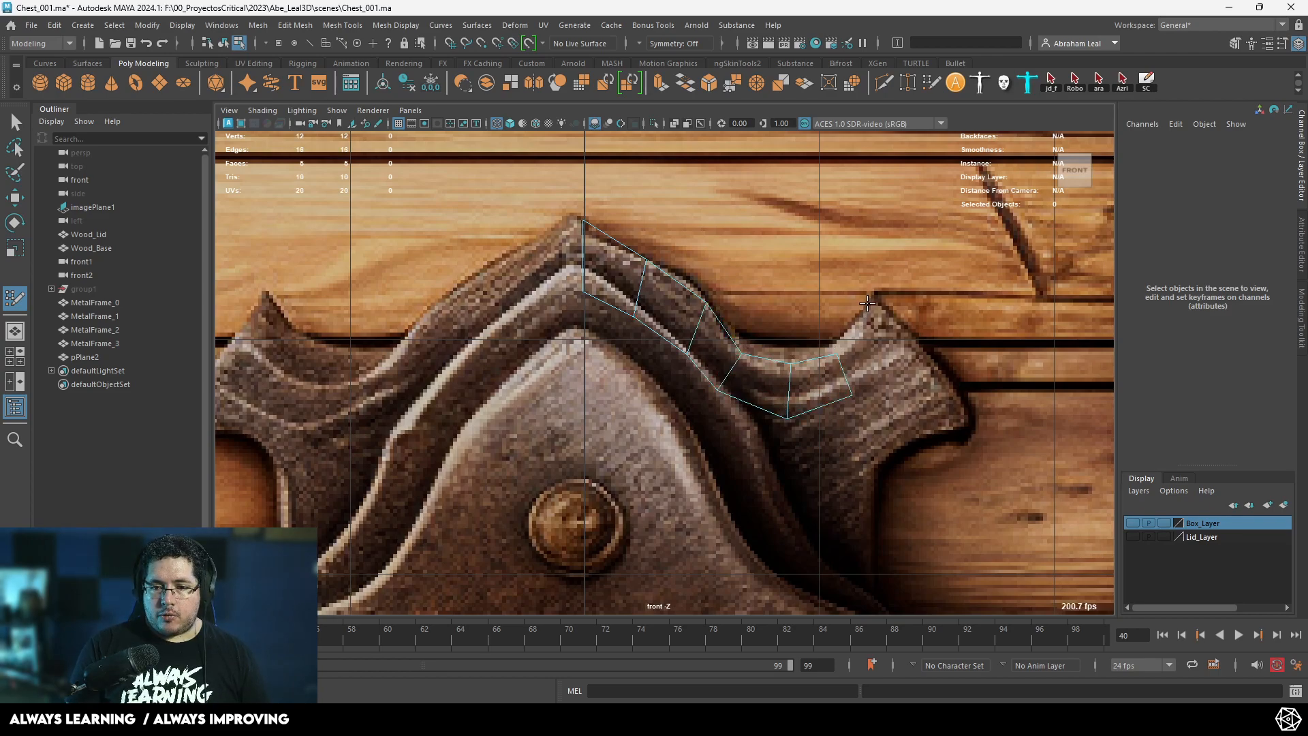
left_click_drag(884, 322, 885, 311)
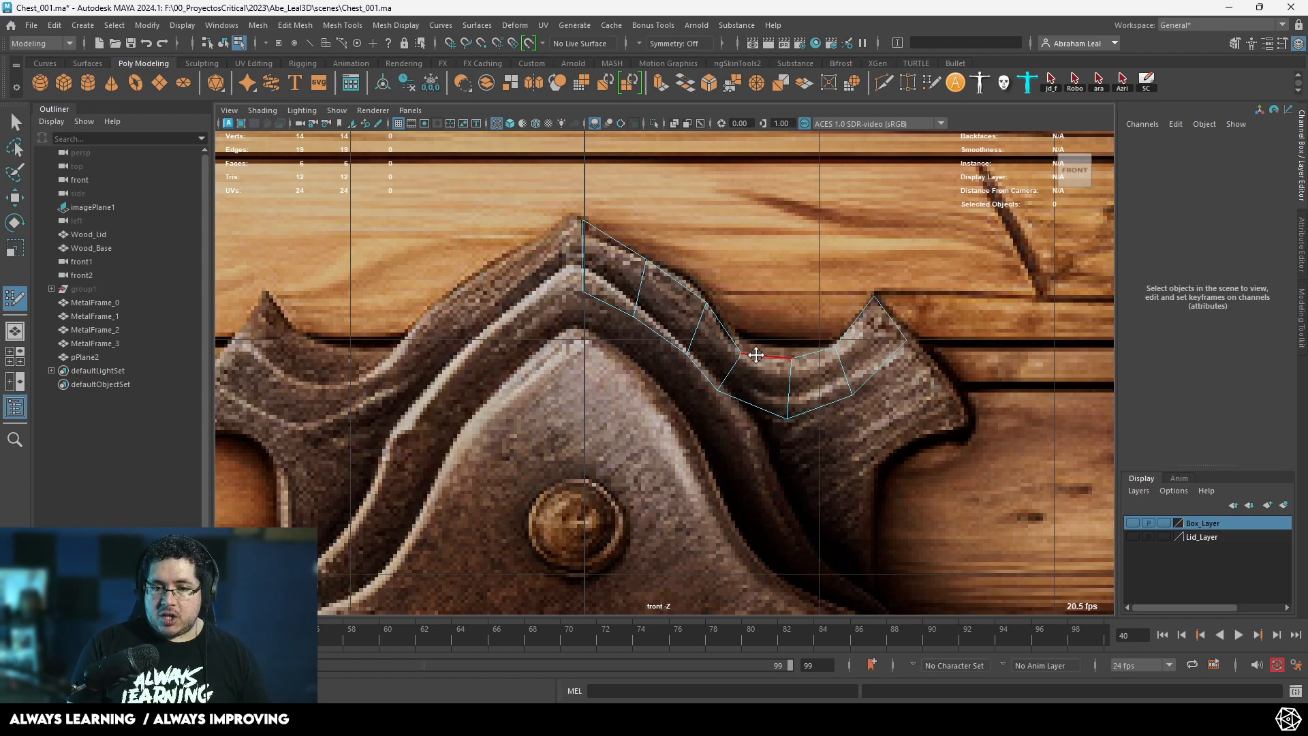
Extend the quad strip from the pointed corner down around the outer end of the plate's right horn.
middle_click_drag(925, 346, 791, 260, "alt")
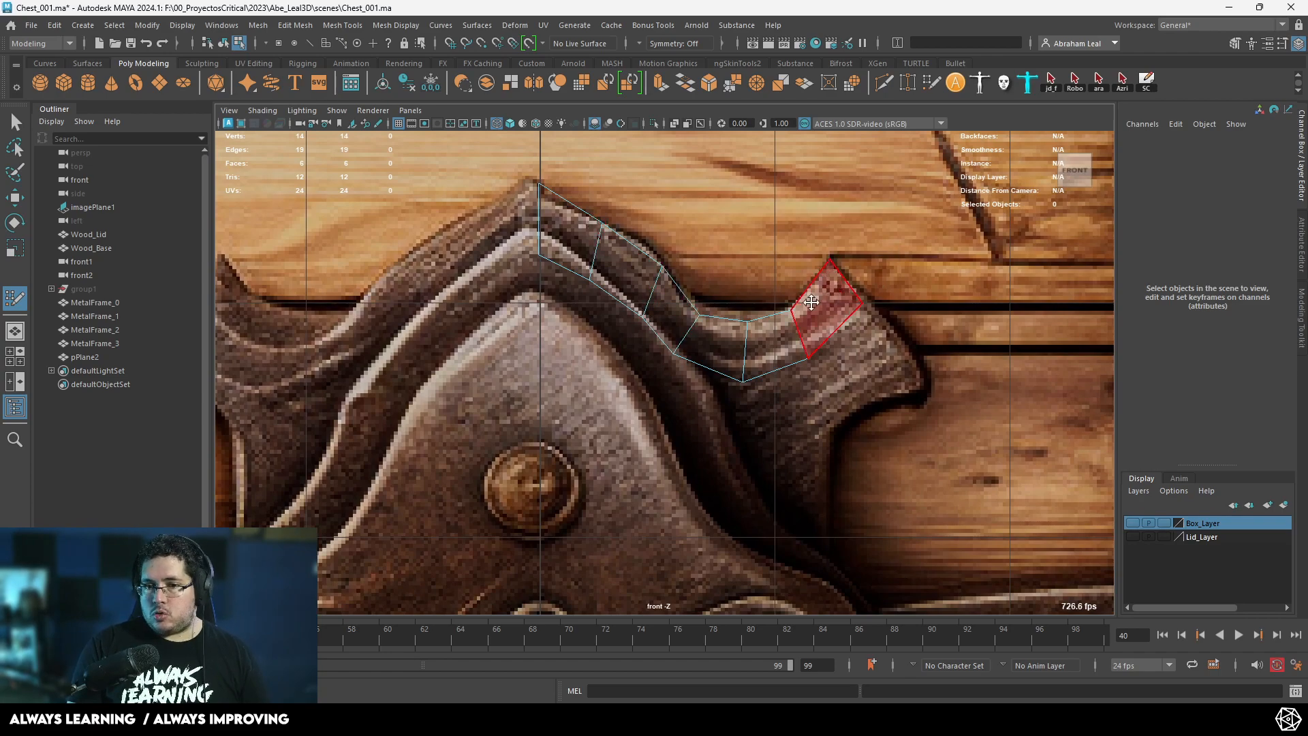
scroll(801, 252, "up", 3)
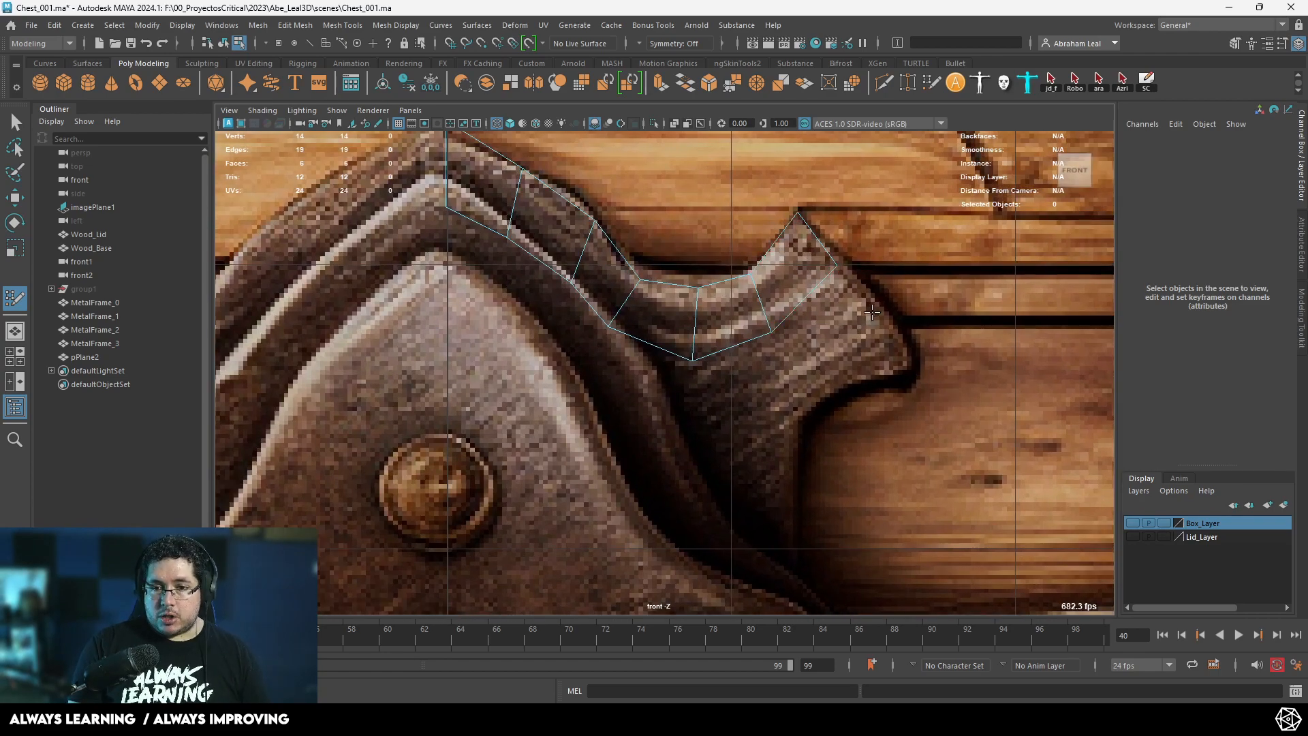
left_click(872, 314)
left_click(859, 336, "shift")
left_click(909, 365)
left_click(850, 383, "shift")
left_click_drag(811, 356, 805, 360)
Continue the quad strip along the underside of the right horn toward the plate's vertical side.
middle_click_drag(814, 376, 814, 336, "alt")
left_click(789, 385)
left_click(750, 361)
left_click(784, 355, "shift")
middle_click_drag(779, 394, 778, 334, "alt")
left_click(787, 387)
left_click(768, 357, "shift")
Extend the quad strip down the plate's right side and adjust its end vertices at the rounded corner beside the lower rivet.
right_click_drag(768, 357, 754, 428, "alt")
middle_click_drag(754, 428, 777, 333, "alt")
right_click_drag(777, 334, 715, 362, "alt")
left_click(763, 356, "shift")
left_click(765, 437, "shift")
mouse_move(764, 436)
right_mouse_down("alt")
mouse_move(783, 418)
mouse_move(797, 423)
right_mouse_up("alt")
left_click_drag(813, 453, 851, 413)
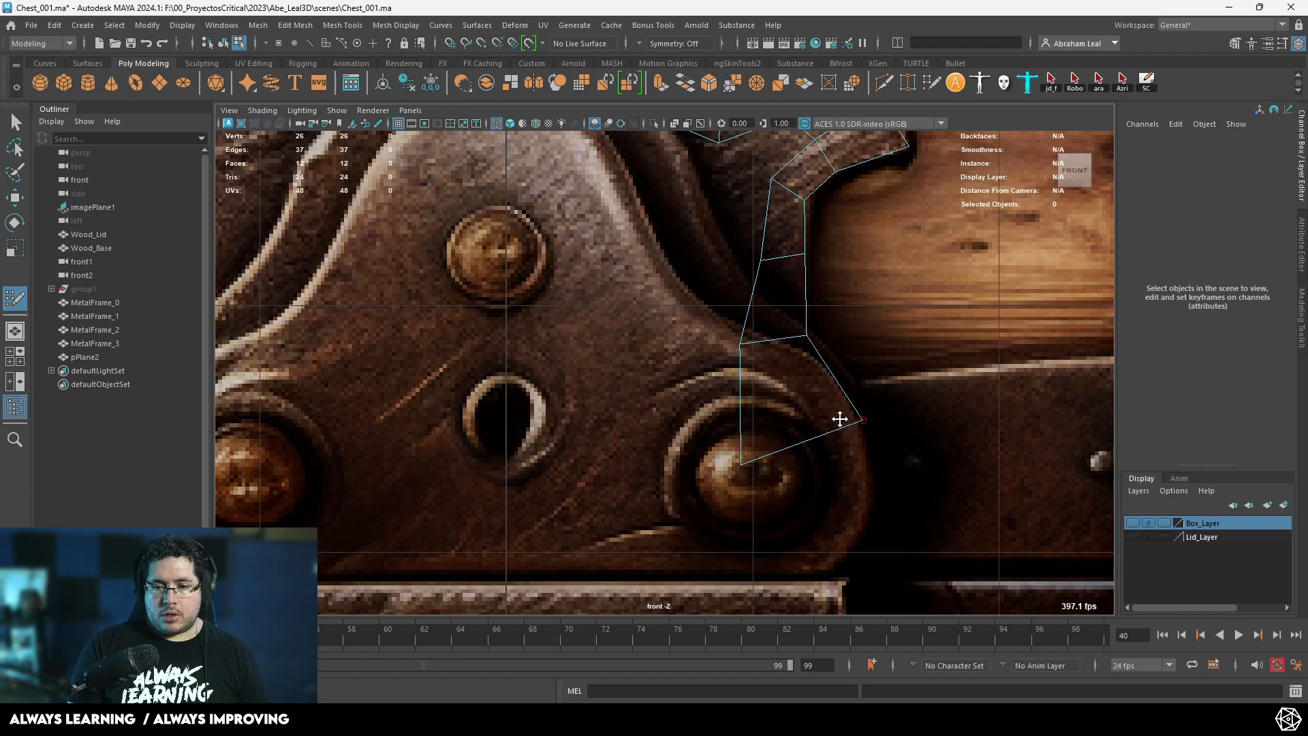
left_click_drag(752, 458, 767, 435)
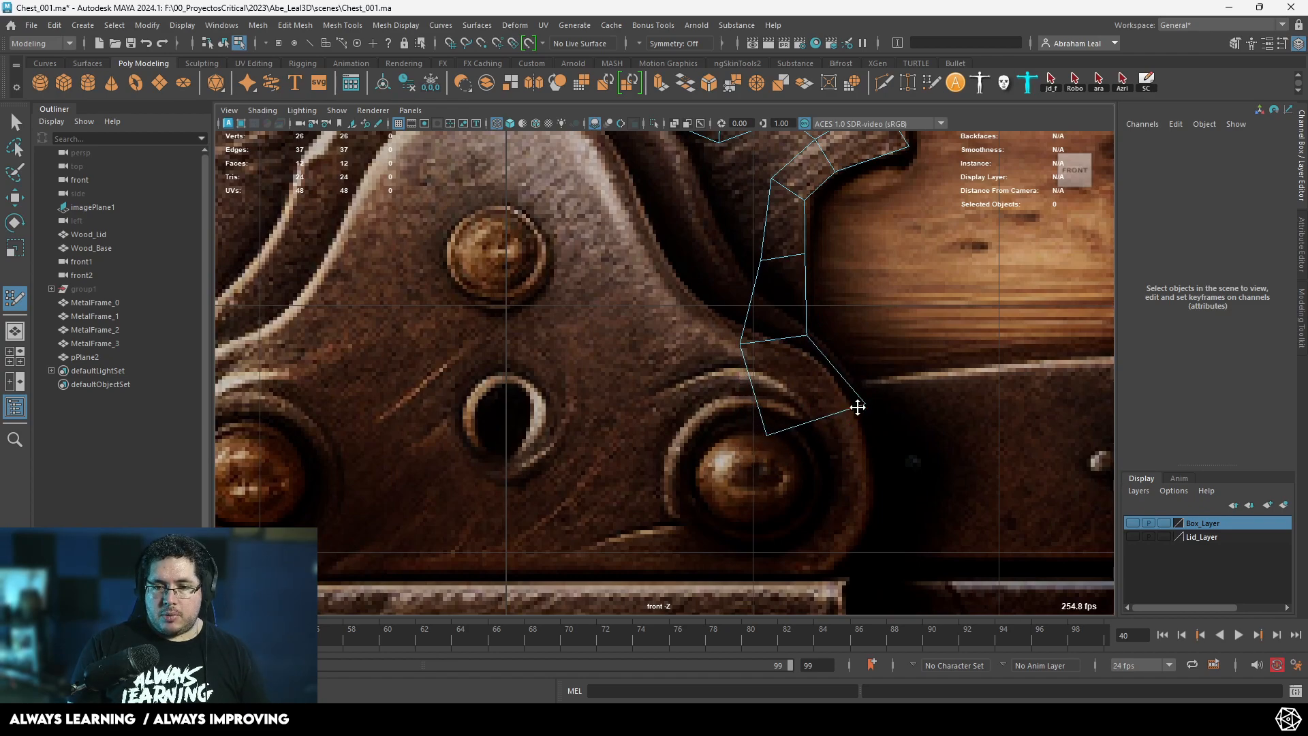
Continue the quad strip around the rounded corner below the right rivet to the upper plate's bottom edge.
left_click(763, 500, "shift")
mouse_move(764, 500)
middle_mouse_down("alt")
mouse_move(815, 379)
mouse_move(765, 354)
middle_mouse_up("alt")
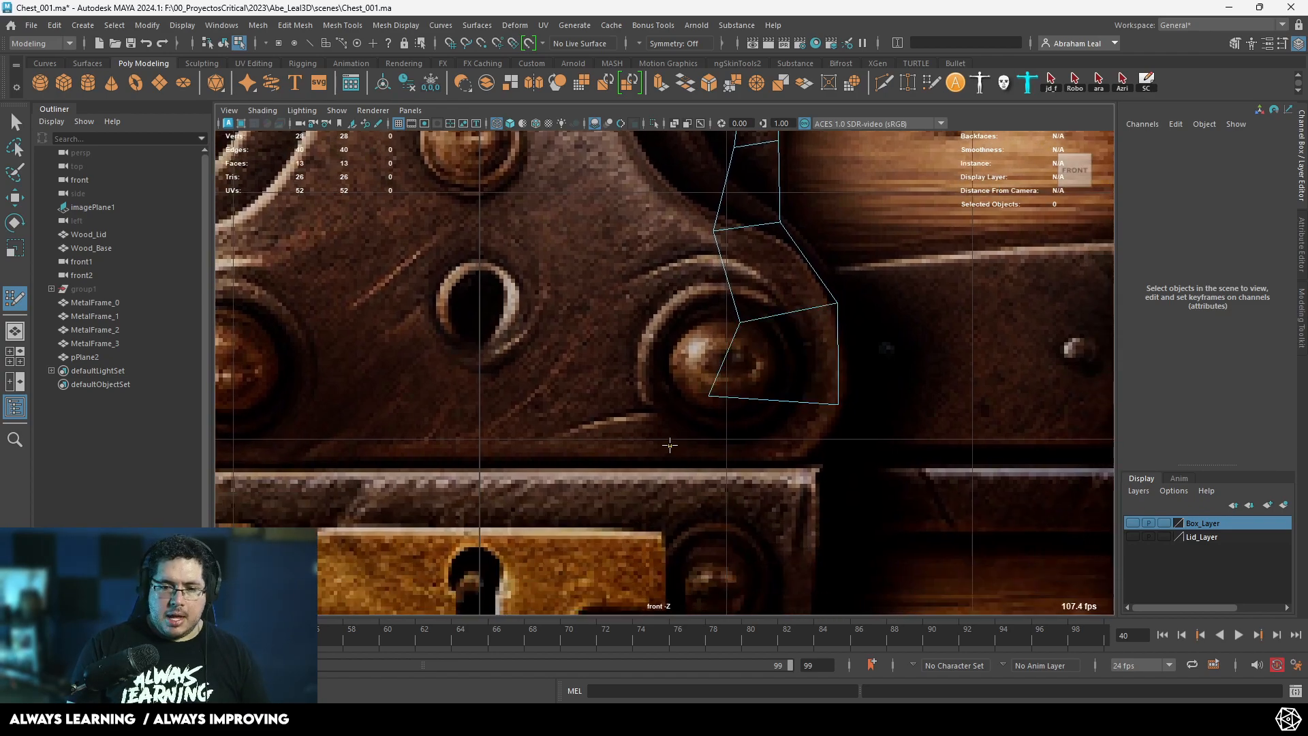
left_click(798, 458)
left_click(757, 428, "shift")
scroll(749, 429, "down", 3)
scroll(708, 439, "up", 2)
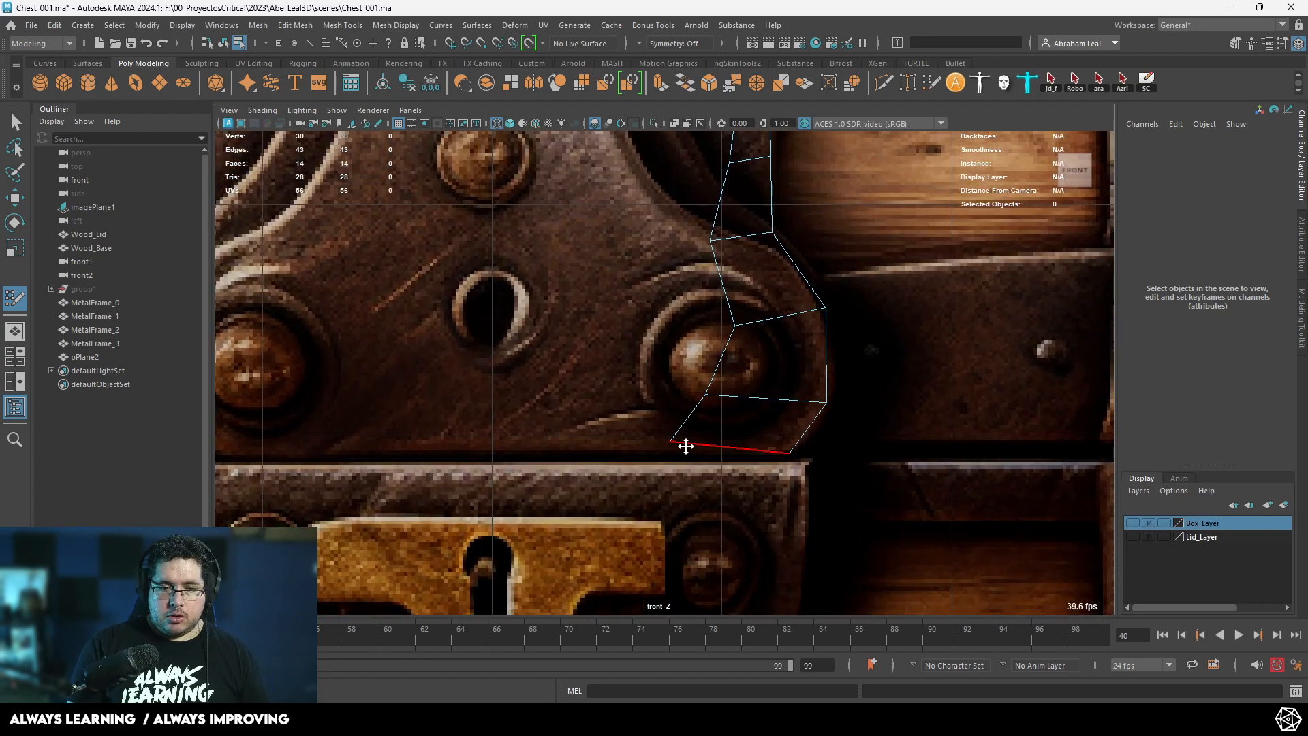
Reposition the end vertices of the quad strip so it follows the rounded corner around the plate's lower right rivet.
left_click_drag(673, 439, 677, 452)
middle_click_drag(505, 451, 735, 443, "alt")
scroll(405, 409, "up", 1)
middle_click_drag(577, 447, 403, 429, "alt")
left_click_drag(885, 433, 839, 447)
left_click_drag(761, 433, 764, 411)
mouse_move(839, 447)
left_mouse_down()
mouse_move(876, 423)
mouse_move(823, 447)
left_mouse_up()
left_click_drag(923, 374, 921, 366)
left_click_drag(794, 369, 825, 348)
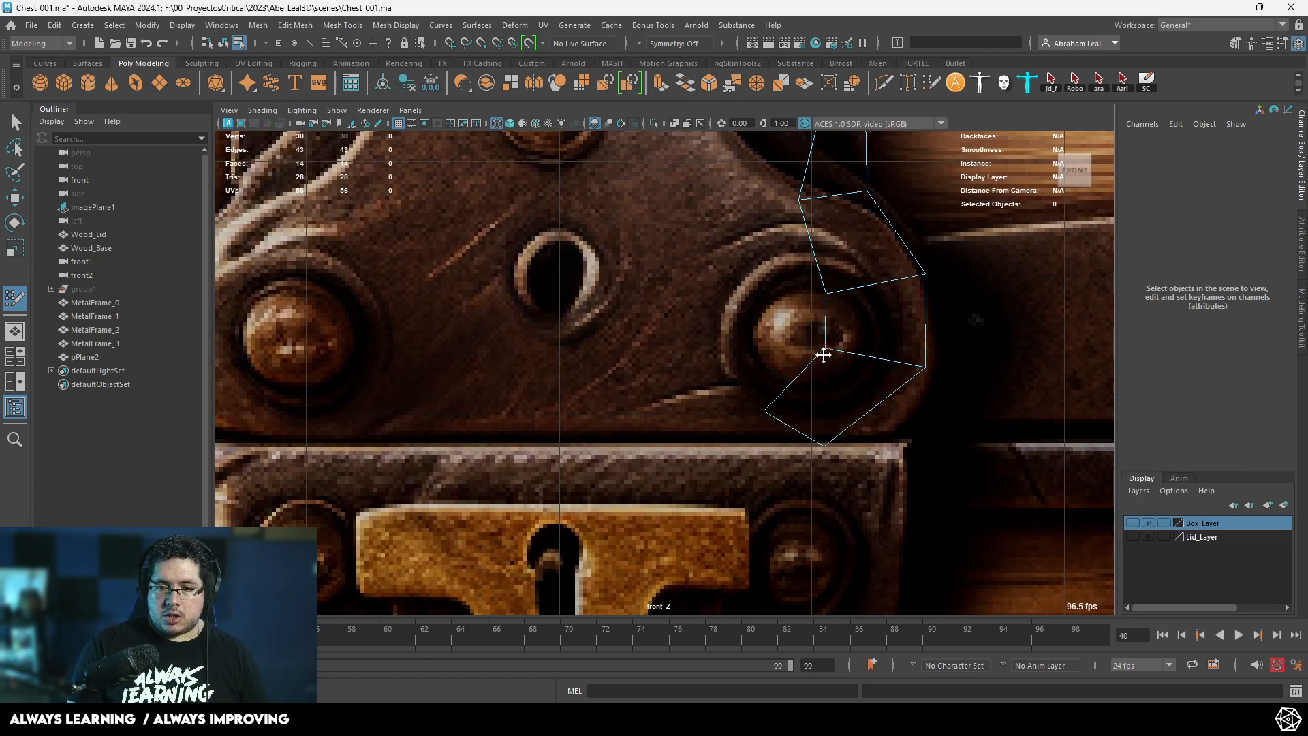
left_click_drag(781, 418, 843, 348)
Extend the quad strip along the plate's bottom edge to the centre line with two quads, adjusting the corner vertex.
left_click(776, 406)
left_click(781, 433)
left_click(826, 416, "shift")
left_click_drag(889, 430, 885, 432)
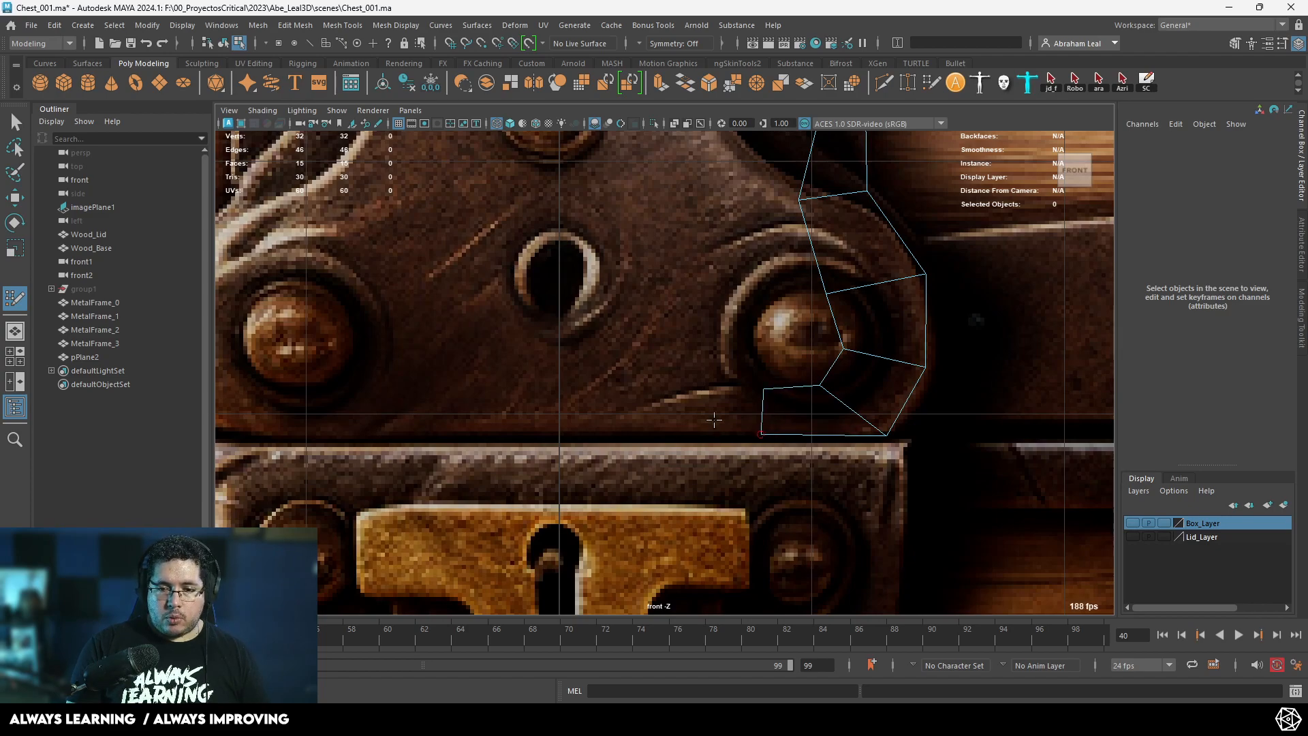
left_click(558, 368)
left_click(584, 391, "shift")
Fill the open gap at the inner base of the plate's right horn with a quad.
scroll(584, 391, "down", 2)
middle_click_drag(763, 251, 748, 395, "alt")
scroll(774, 293, "up", 2)
left_click(763, 280, "shift")
middle_click_drag(677, 291, 731, 343, "alt")
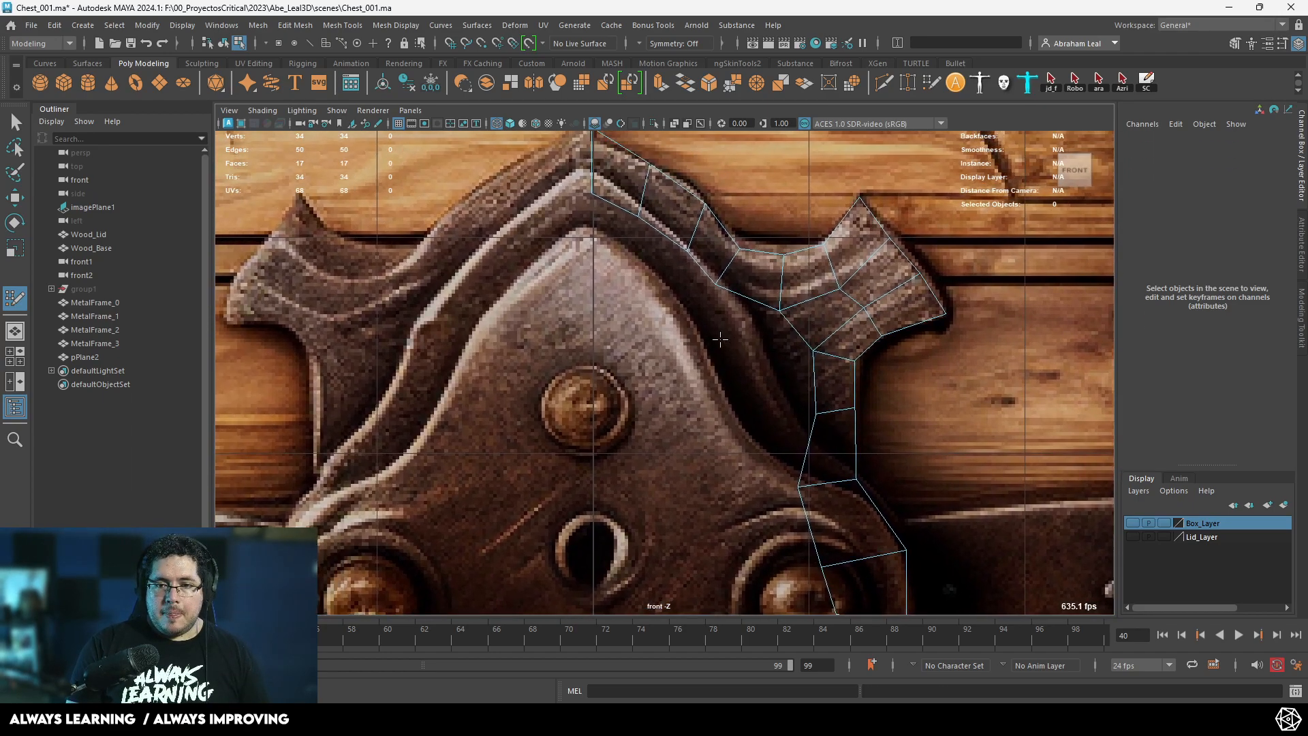
Build two quads down the plate's centre line from the band below the peak to the upper rivet.
left_click(628, 302)
left_click(610, 264, "shift")
middle_click_drag(615, 379, 625, 341, "alt")
left_click(605, 381)
left_click(636, 378)
left_click(623, 321, "shift")
Add a third centre-line quad below the upper rivet and raise its lower edge away from the keyhole.
middle_click_drag(617, 450, 618, 405, "alt")
left_click(608, 419)
left_click(650, 421)
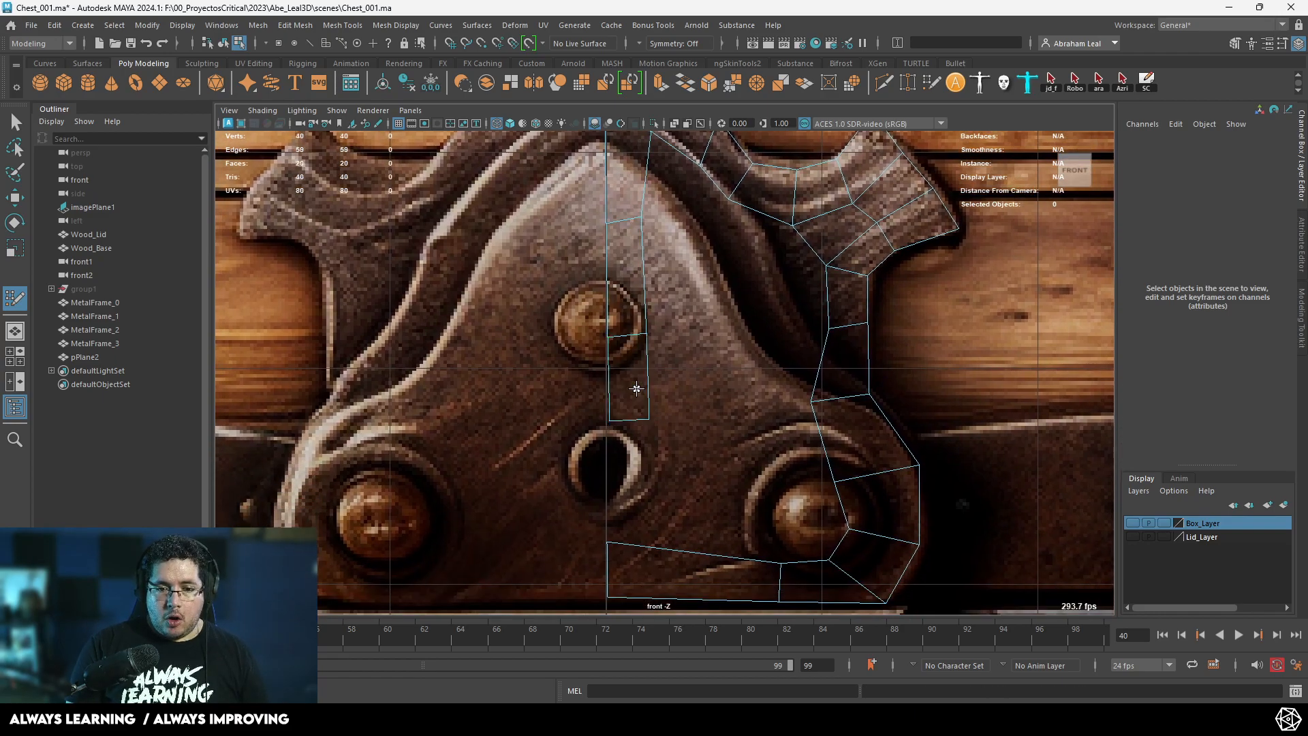
left_click(631, 382, "shift")
scroll(620, 409, "up", 2)
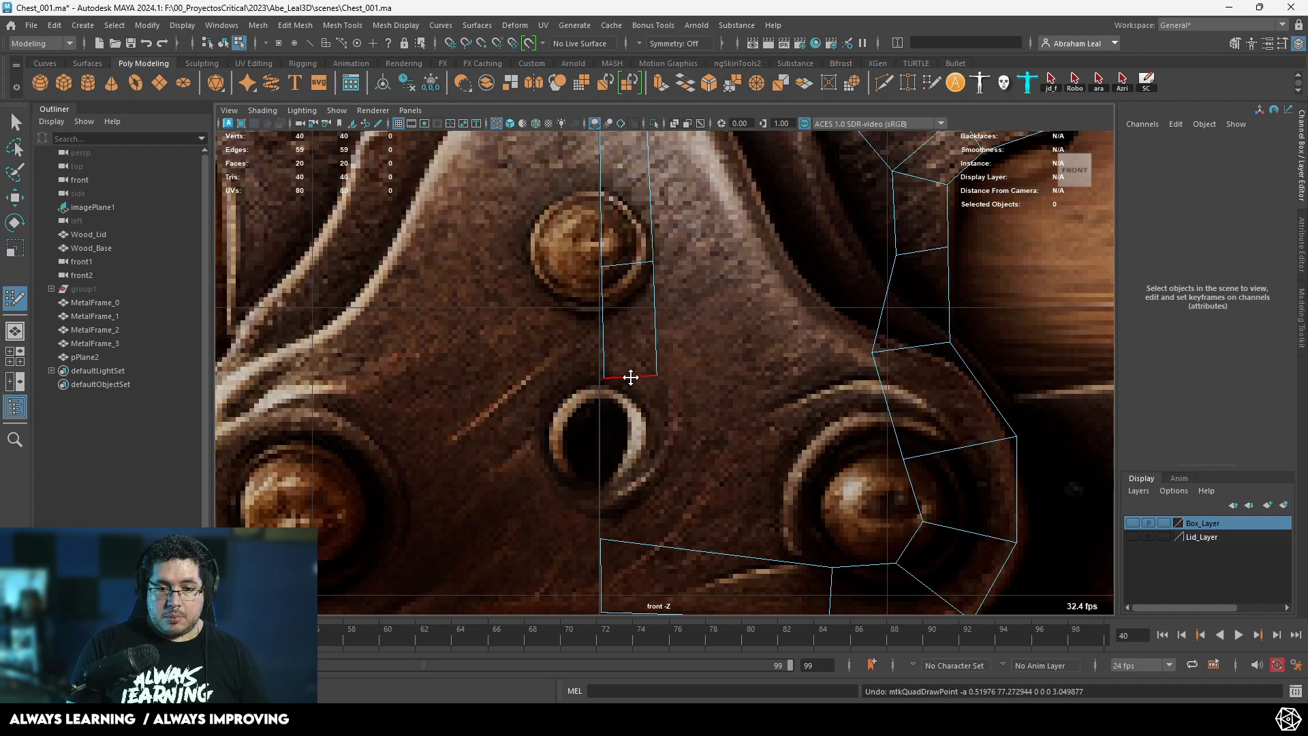
scroll(623, 371, "up", 2)
mouse_move(619, 359)
left_mouse_down()
mouse_move(610, 366)
mouse_move(617, 326)
left_mouse_up()
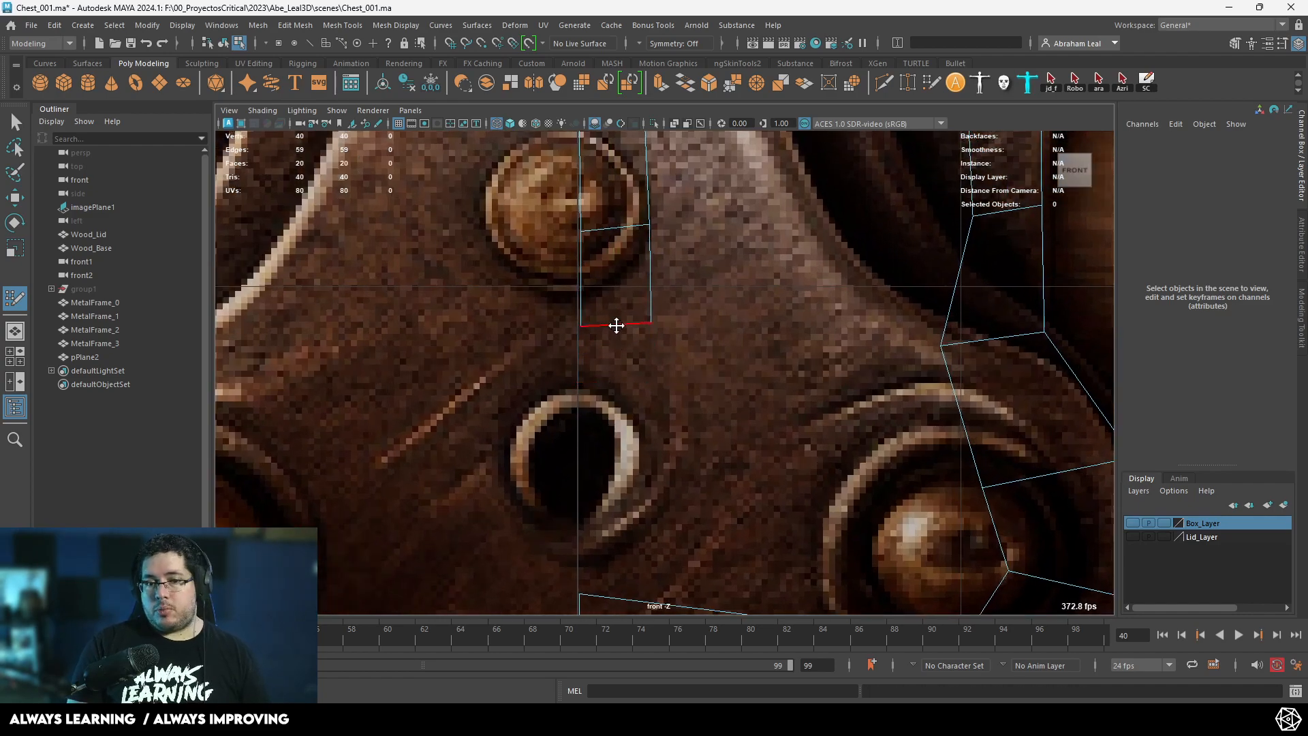
Build a ring of four quads around the right half of the round keyhole and adjust its outer lower vertex.
left_click(578, 388)
left_click(625, 408)
left_click(625, 422, "shift")
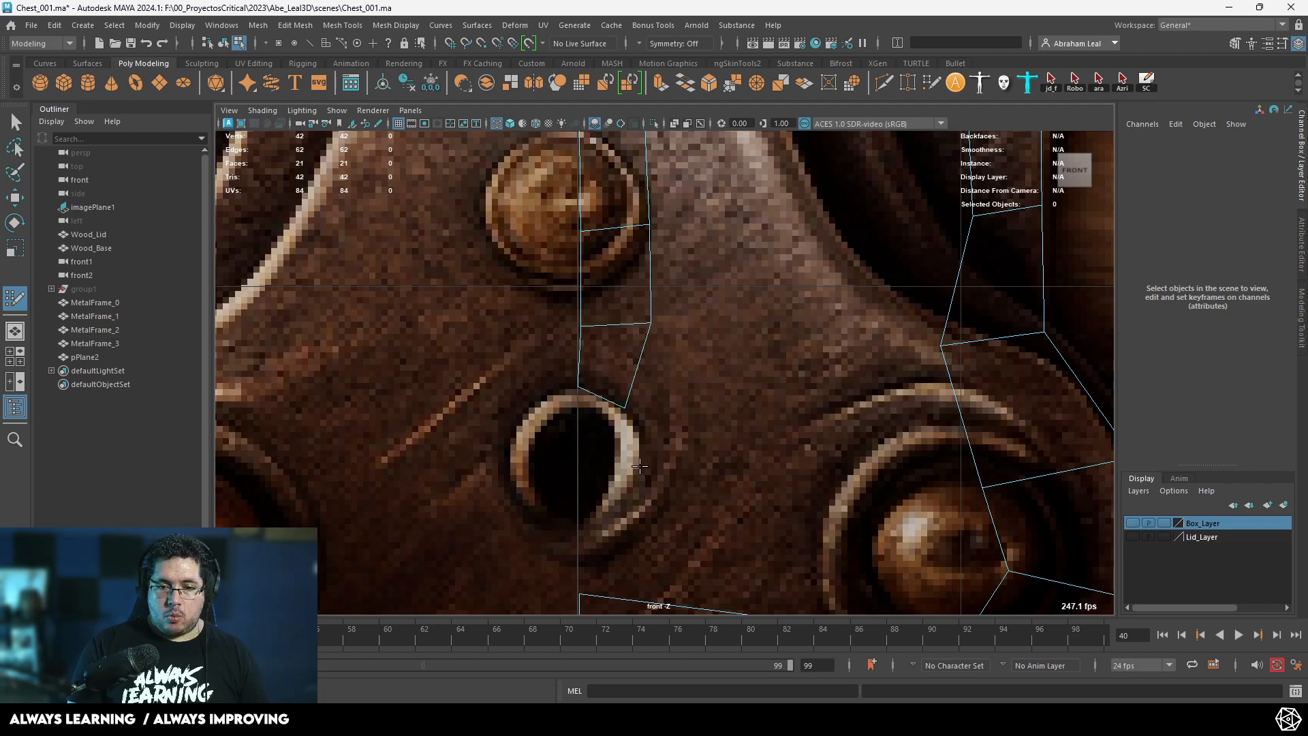
left_click(700, 454)
left_click(671, 436, "shift")
left_click_drag(669, 455, 673, 440)
left_click(693, 523)
left_click(671, 490, "shift")
middle_click_drag(668, 494, 670, 419, "alt")
left_click(578, 450)
left_click(617, 463, "shift")
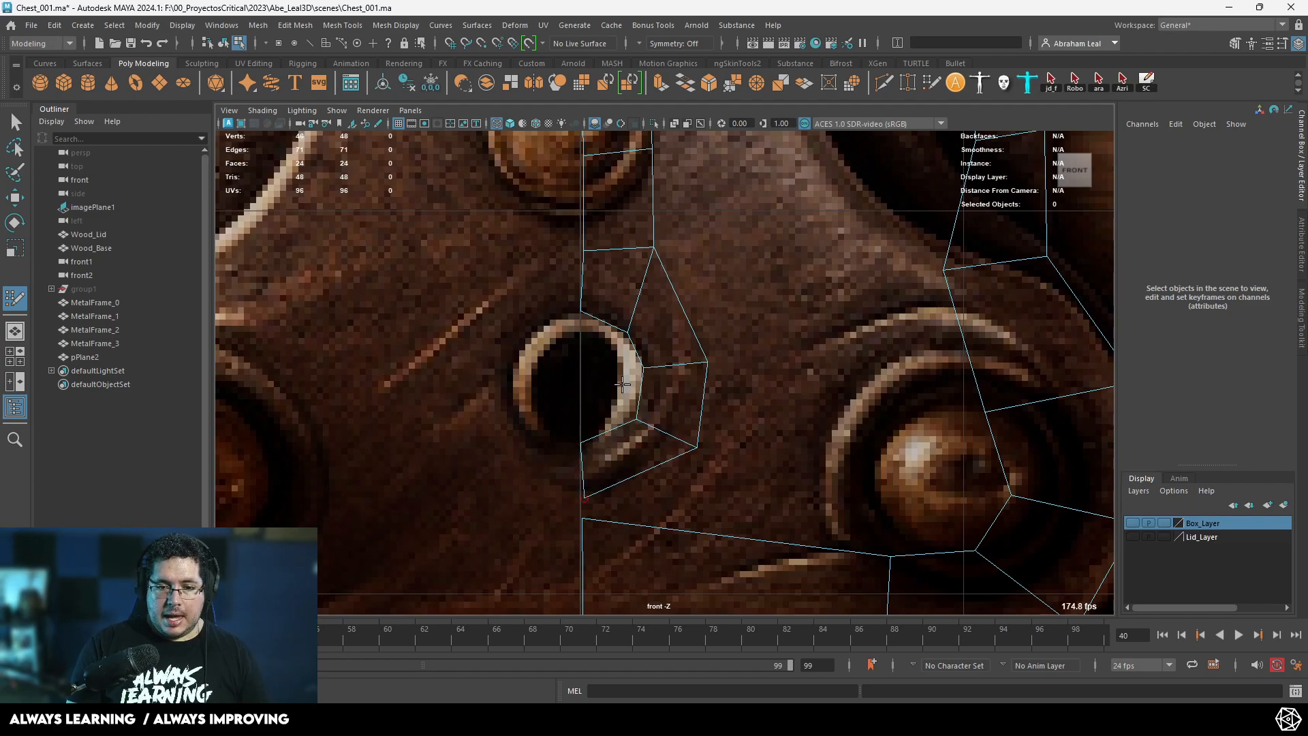
left_click_drag(696, 448, 700, 458)
left_click(650, 509, "shift")
left_click_drag(585, 519, 592, 537)
key("ctrl+z")
key("ctrl+z")
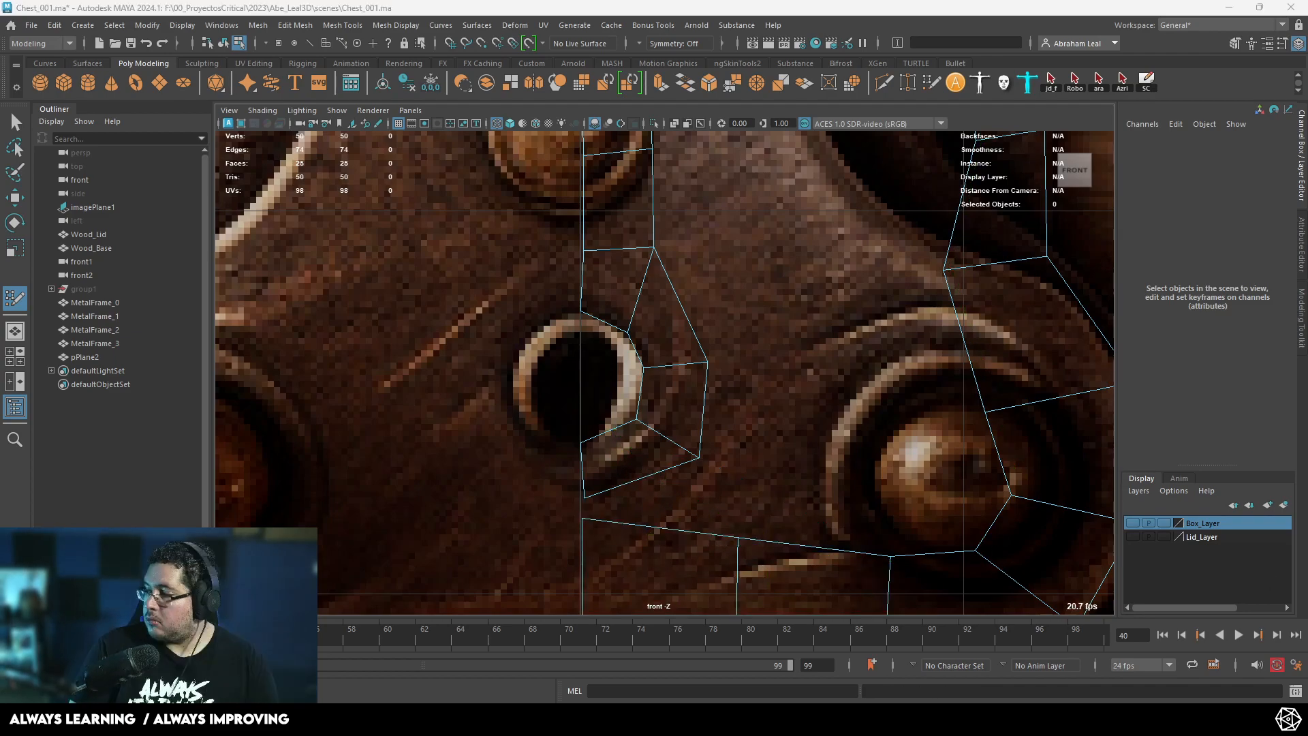
Fill the area between the keyhole ring and the bottom strip across to the right rivet, aligning the column vertices.
left_click(686, 506, "shift")
left_click(881, 461)
left_click(810, 498, "shift")
middle_click_drag(876, 501, 782, 464, "alt")
left_click(817, 453, "shift")
left_click_drag(789, 424, 789, 447)
left_click_drag(794, 493, 767, 490)
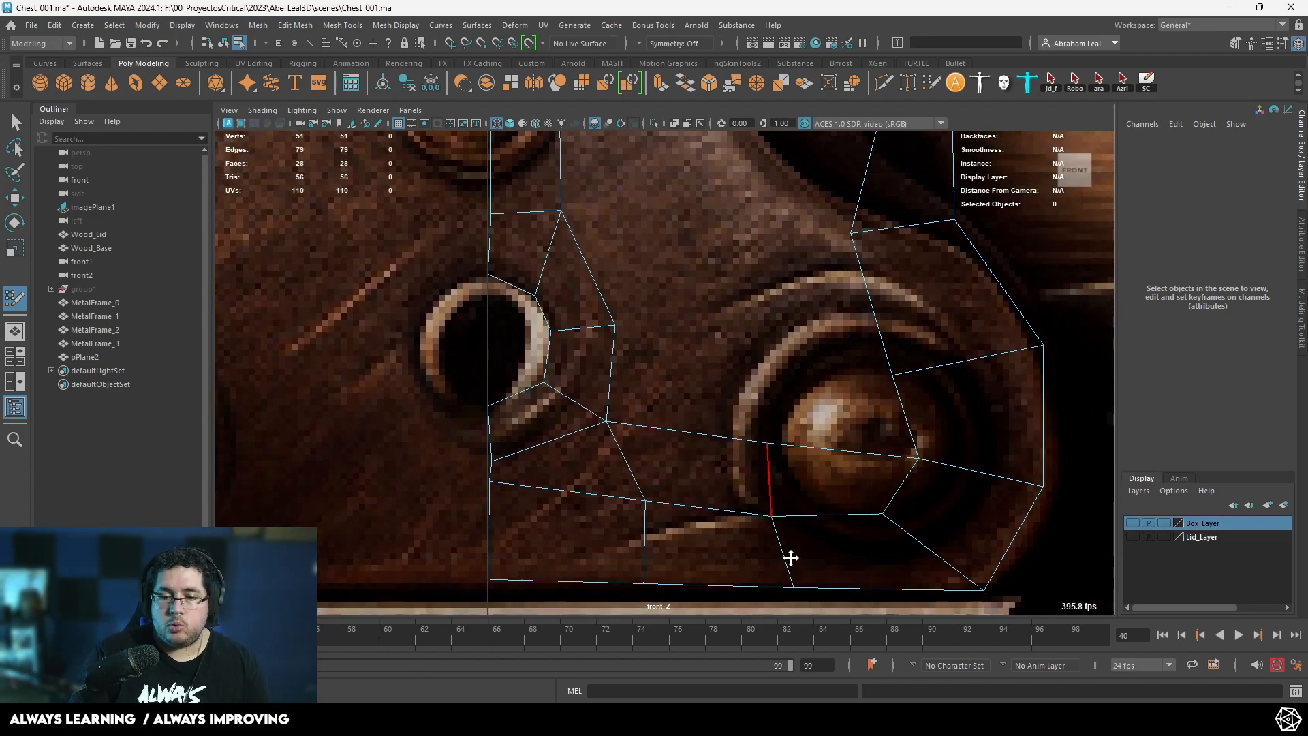
left_click_drag(790, 581, 764, 577)
Fill the row of quads between the keyhole ring and the strip on the outer side of the right rivet.
middle_click_drag(764, 491, 746, 532, "alt")
left_click(737, 379)
left_click(705, 414, "shift")
left_click(837, 419, "shift")
left_click_drag(873, 417, 872, 382)
Fill the next two rows of quads between the centre strip and the plate's right side, above the right rivet.
middle_click_drag(713, 269, 789, 352, "alt")
left_click(720, 354)
left_click(654, 395, "shift")
left_click(783, 409, "shift")
left_click(749, 323)
left_click(817, 388, "shift")
left_click(678, 352, "shift")
middle_click_drag(707, 328, 699, 458, "alt")
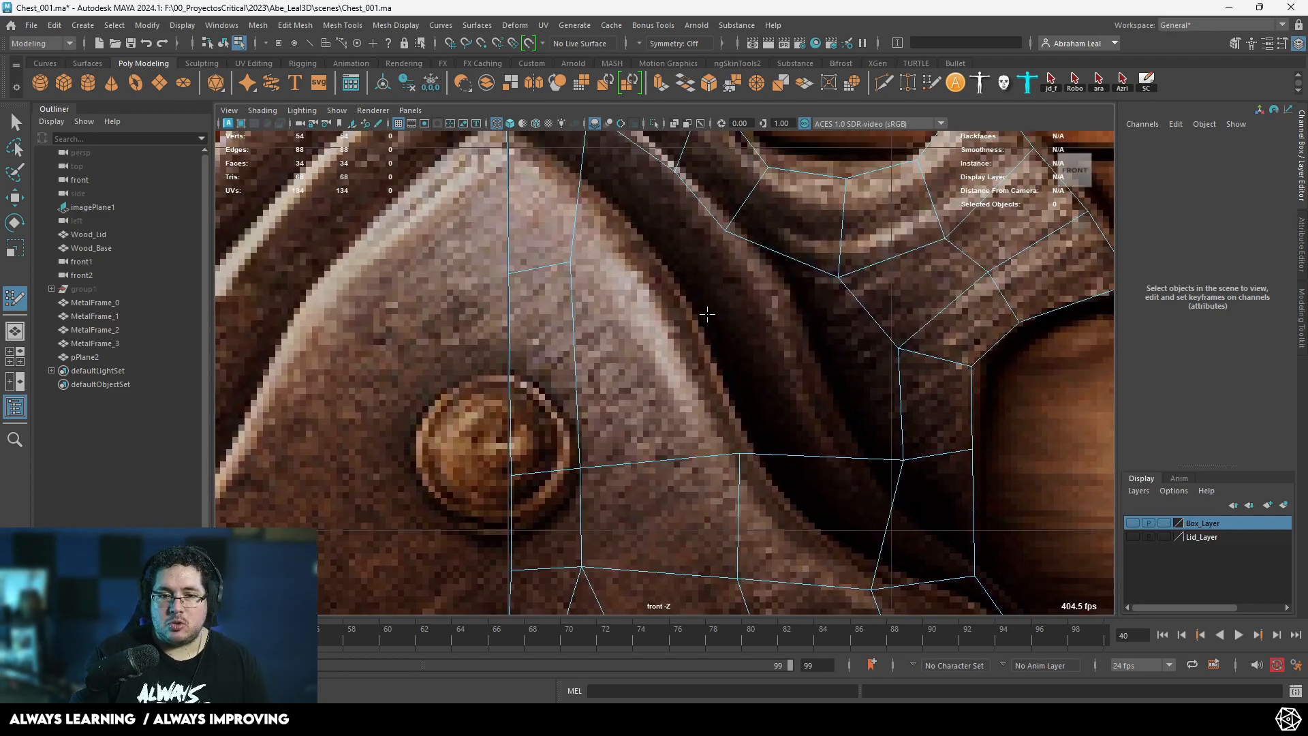
Add a quad beside the centre strip above the upper rivet's level and reposition the vertices of that row.
left_click(648, 327, "shift")
left_click_drag(570, 272, 559, 311)
scroll(625, 345, "down", 5)
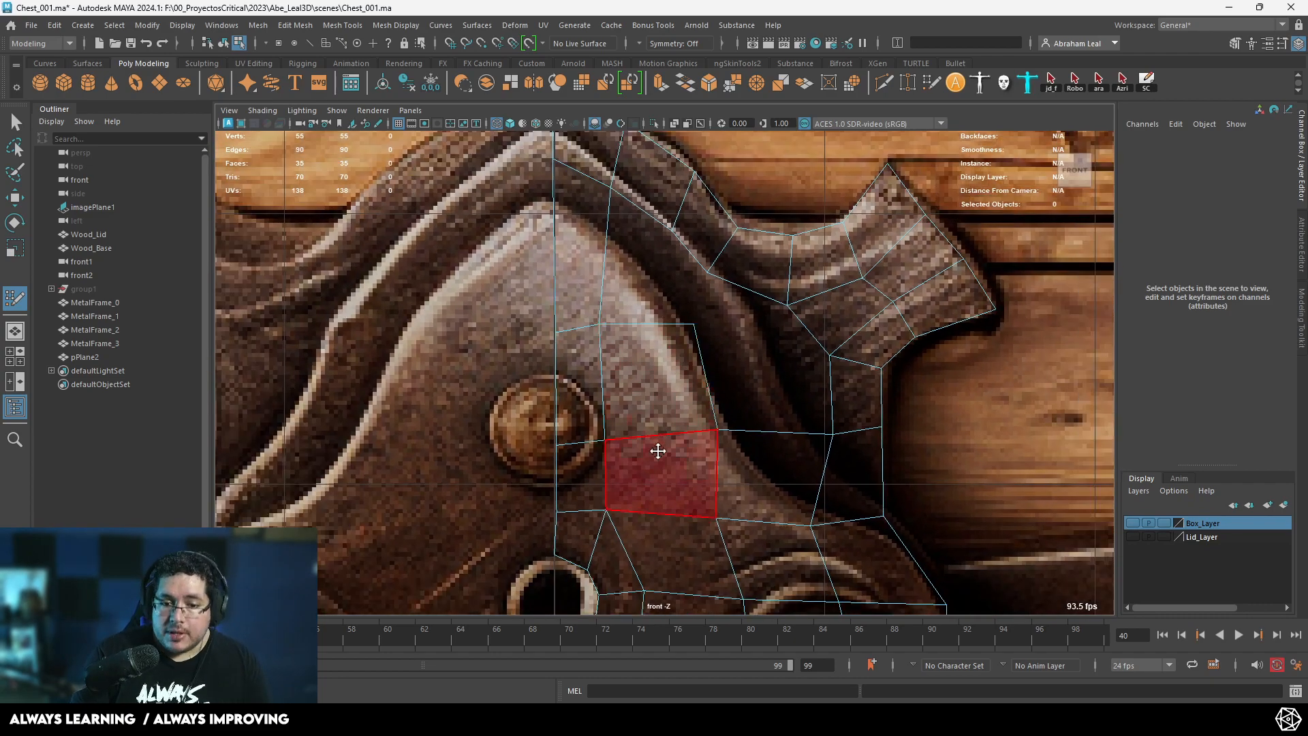
middle_click_drag(707, 402, 689, 347, "alt")
middle_click_drag(923, 240, 837, 222, "alt")
middle_click_drag(761, 478, 792, 288, "alt")
middle_click_drag(777, 175, 756, 318, "alt")
left_click_drag(746, 323, 740, 324)
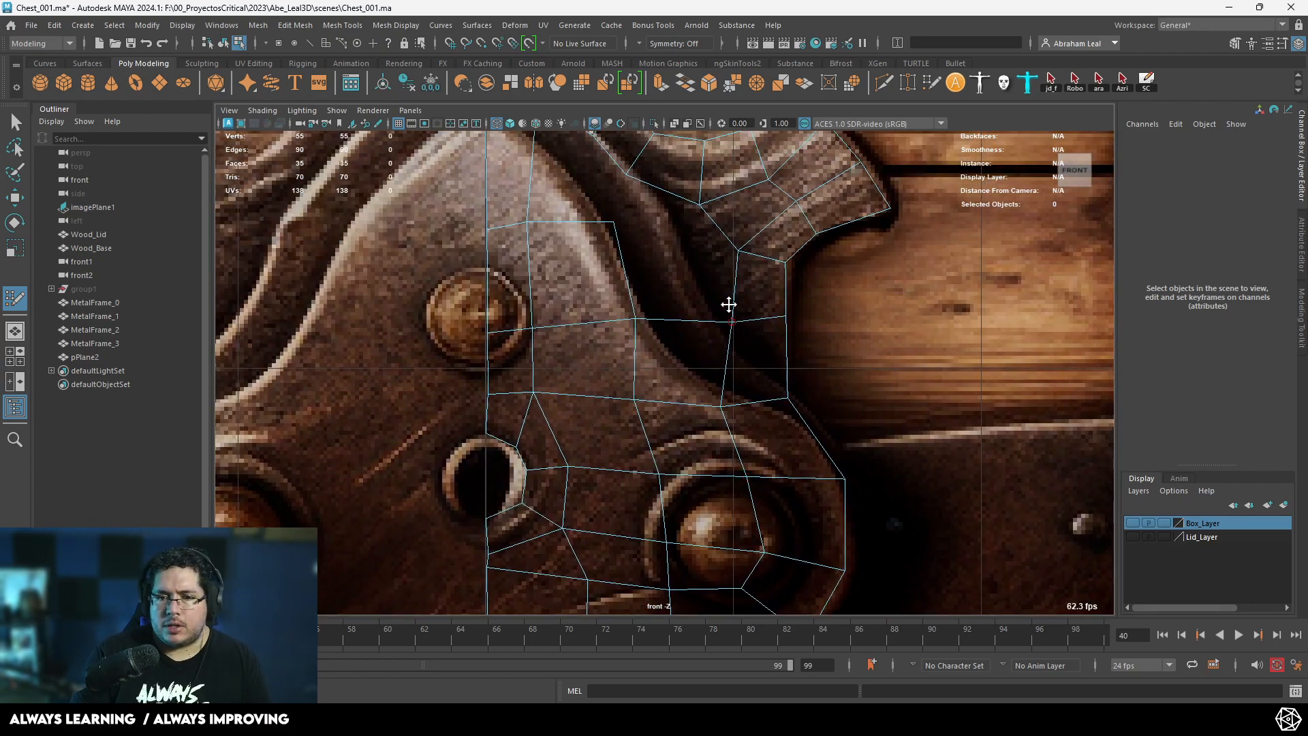
middle_click_drag(729, 305, 736, 396, "alt")
scroll(737, 395, "up", 2)
left_click_drag(626, 310, 637, 344)
left_click_drag(520, 306, 477, 325)
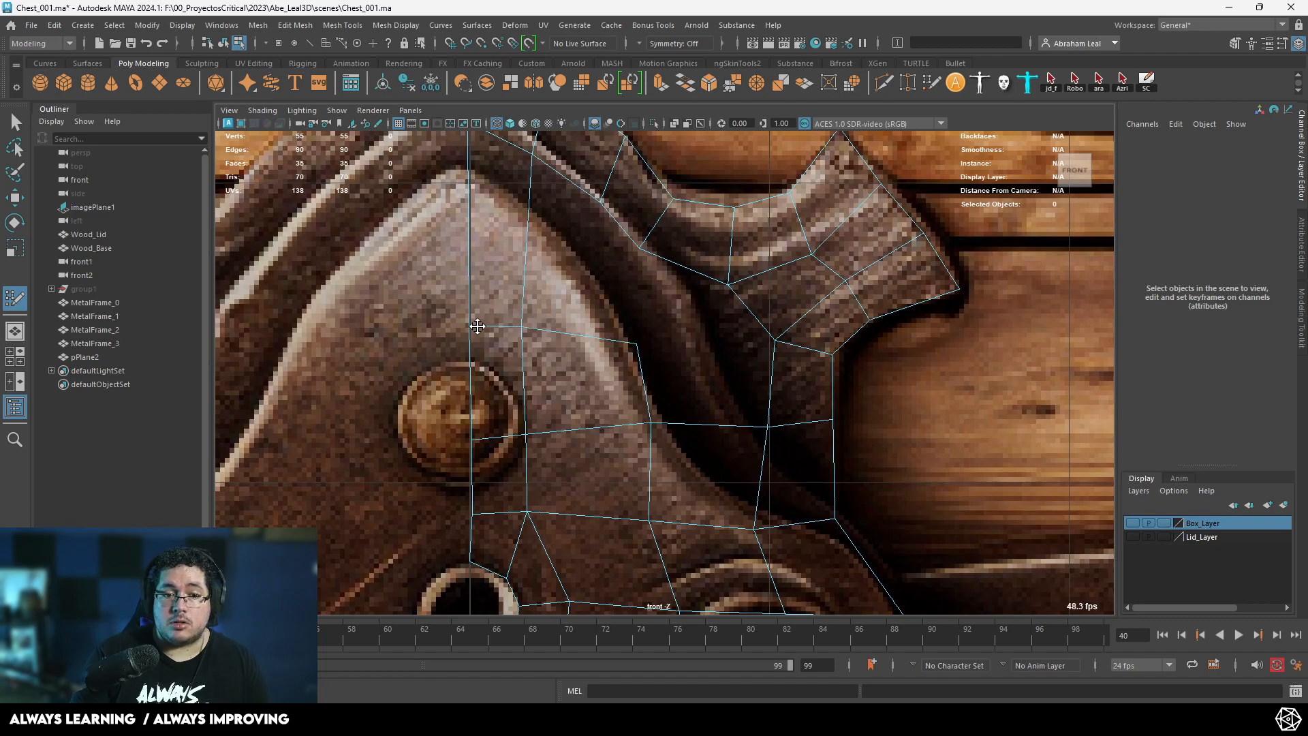
left_click_drag(625, 343, 631, 334)
Fill the two remaining gaps between the inner quads and the plate's right side below the horn.
scroll(666, 363, "down", 1)
left_click(733, 380, "shift")
middle_click_drag(728, 413, 712, 358, "alt")
left_click(700, 278, "shift")
scroll(731, 360, "down", 2)
scroll(711, 344, "down", 2)
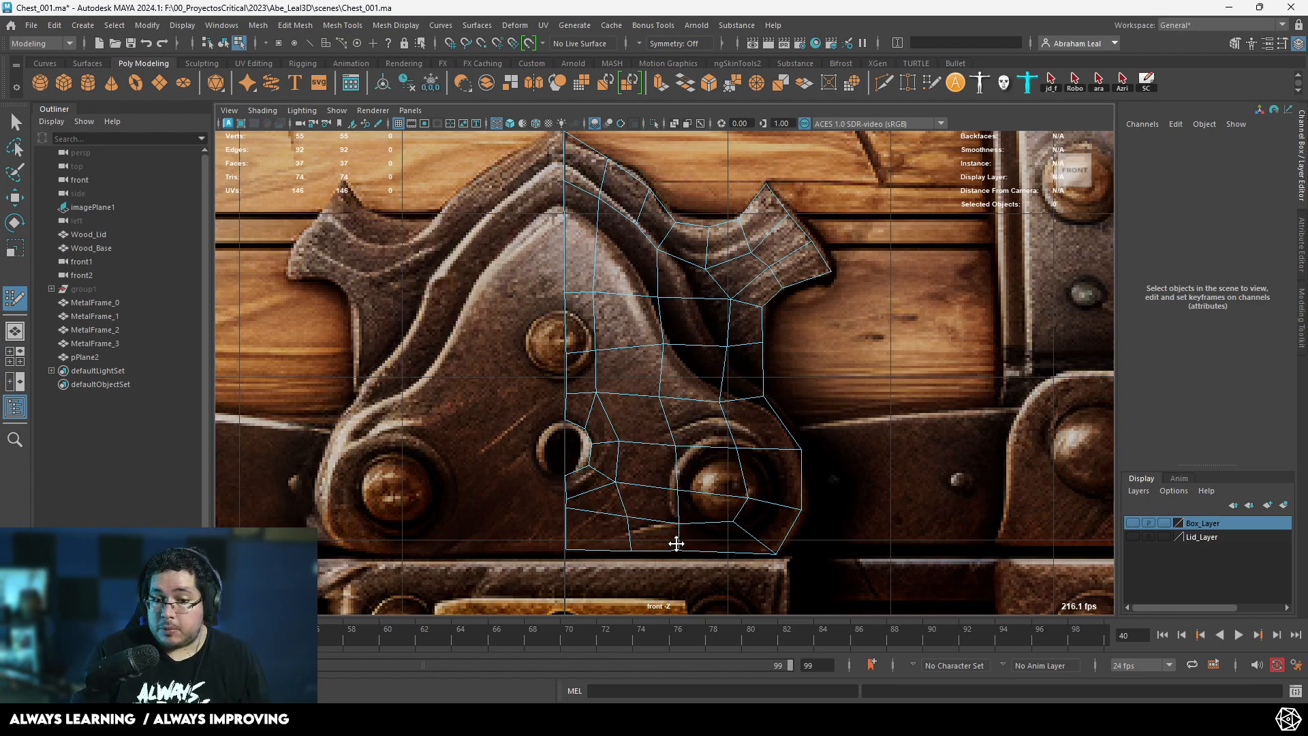
Insert a vertical edge loop through the column beside the centre strip and fill the gap below the upper band with two quads.
scroll(681, 482, "up", 4)
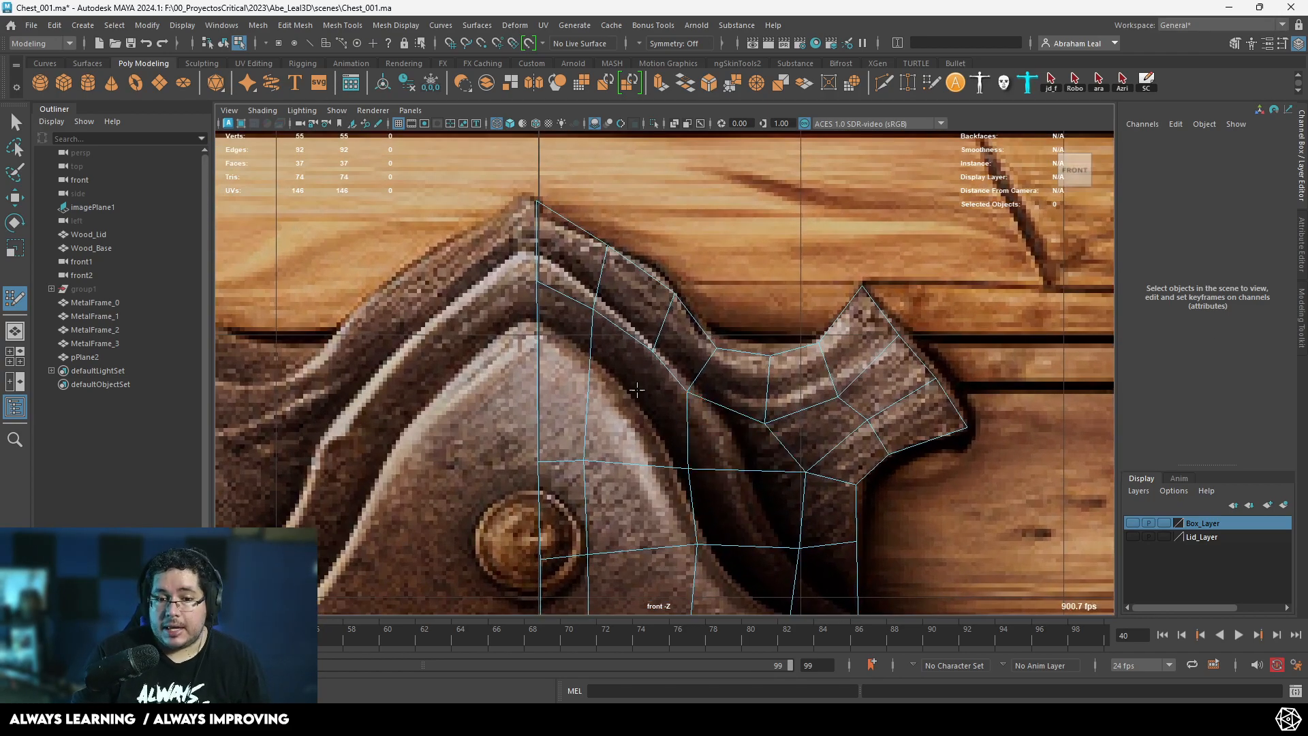
scroll(667, 409, "up", 1)
scroll(646, 474, "down", 3)
middle_click_drag(646, 474, 640, 392, "alt")
scroll(655, 416, "down", 1)
middle_click_drag(675, 434, 669, 385, "alt")
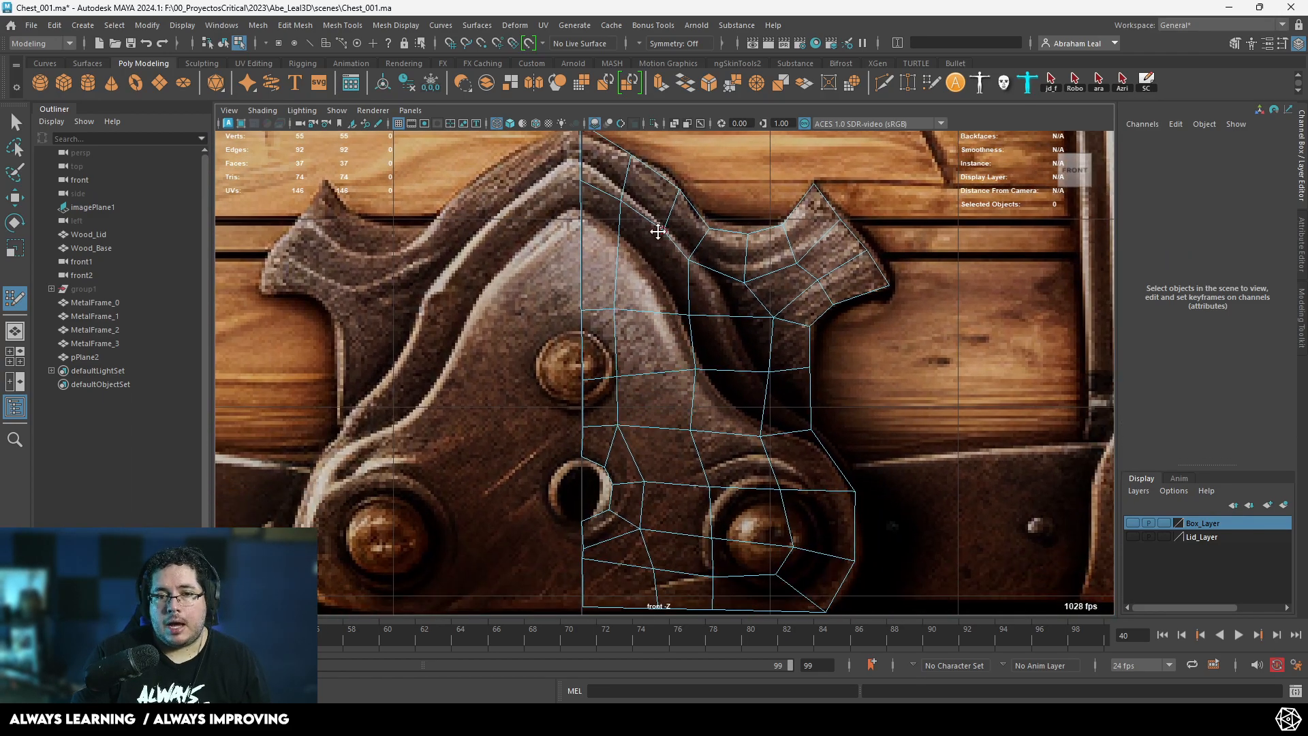
left_click(663, 286, "ctrl")
left_click(664, 287, "shift")
left_click(628, 302, "shift")
Reposition the vertices around the new edge loop and relax the inner quads to even out their spacing.
middle_click_drag(674, 381, 653, 321, "alt")
left_click_drag(669, 340, 689, 340)
left_click_drag(663, 306, 676, 304)
left_click_drag(651, 364, 672, 399)
mouse_move(682, 464)
left_mouse_down()
mouse_move(707, 475)
mouse_move(724, 543)
mouse_move(627, 542)
mouse_move(627, 519)
mouse_move(663, 535)
mouse_move(667, 525)
mouse_move(636, 540)
mouse_move(730, 438)
mouse_move(694, 415)
mouse_move(634, 279)
left_mouse_up()
middle_click_drag(717, 261, 722, 327, "alt")
mouse_move(721, 327)
left_mouse_down("shift")
mouse_move(622, 239)
mouse_move(632, 277)
left_mouse_up("shift")
middle_click_drag(660, 349, 663, 304, "alt")
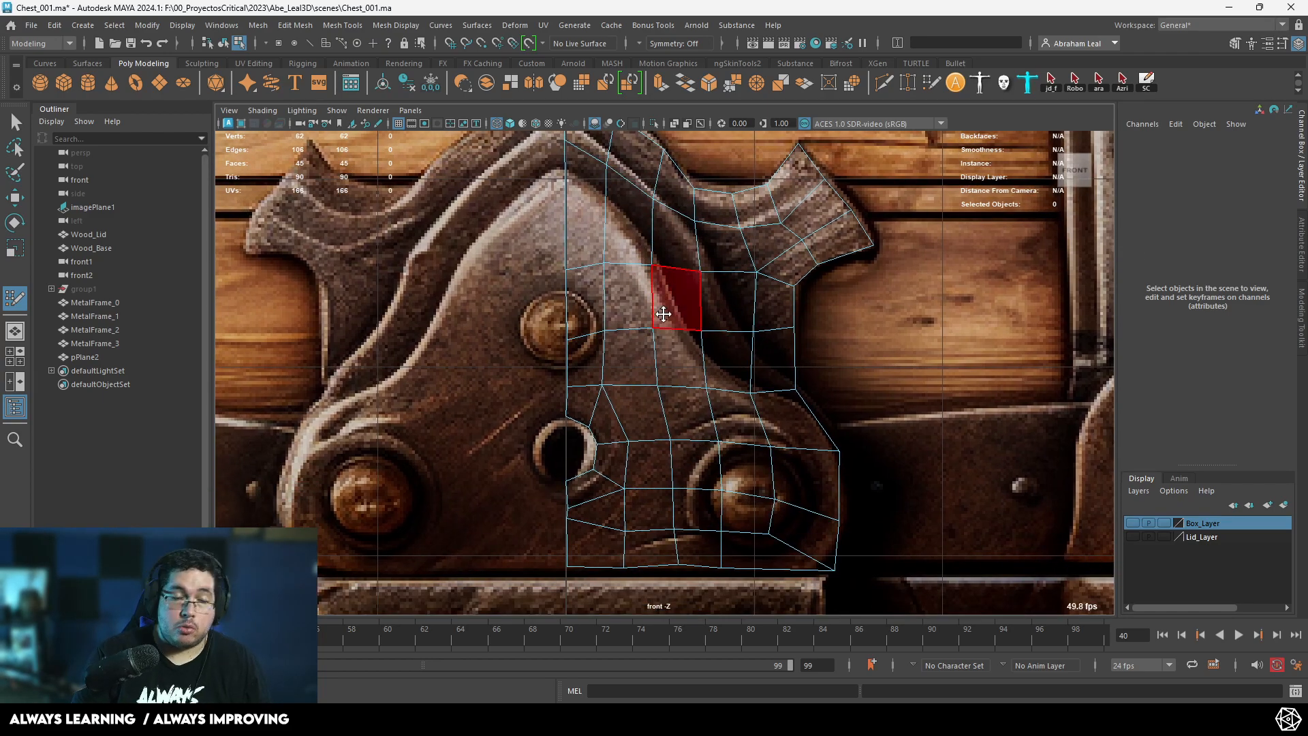
left_click_drag(628, 341, 641, 378, "shift")
key("ctrl+z")
Leave Quad Draw and isolate the half-plate mesh in the front view.
scroll(656, 464, "down", 4)
key("q")
right_click_drag(683, 281, 726, 265)
left_click(742, 247)
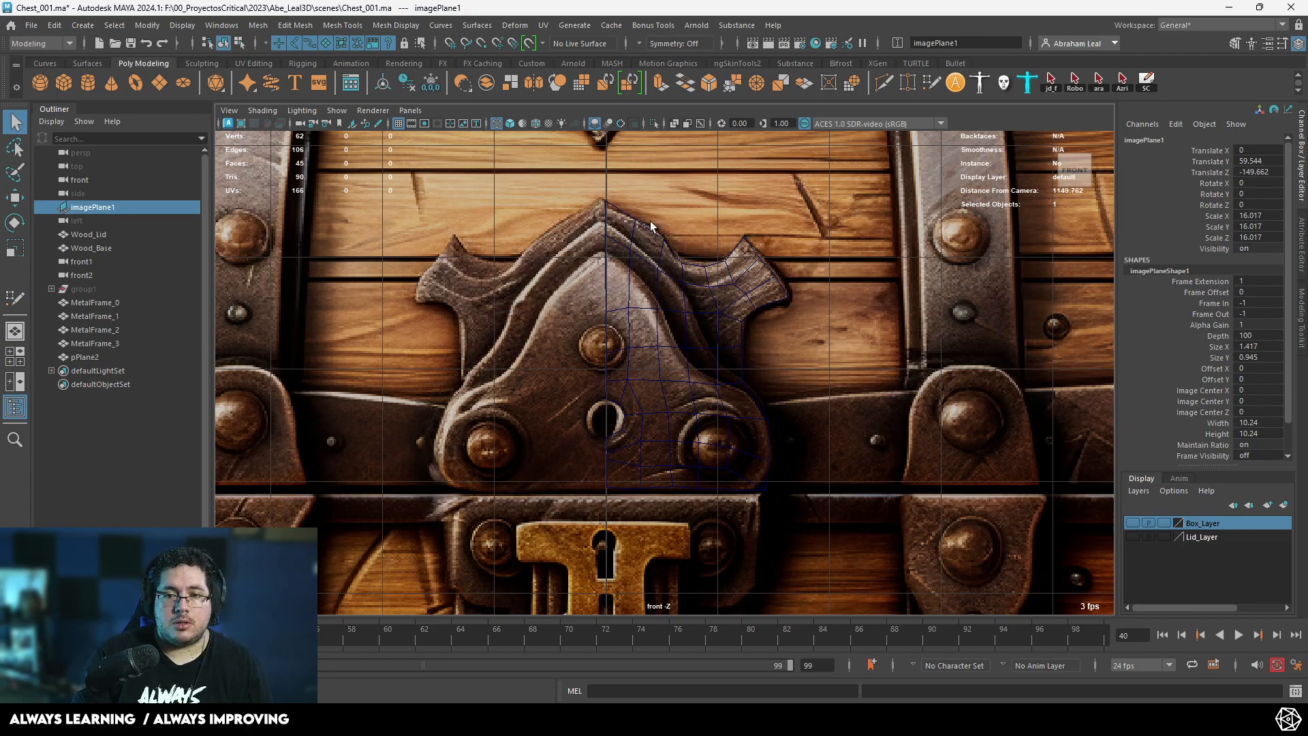
left_click(650, 222)
left_click(654, 123)
left_click(672, 240)
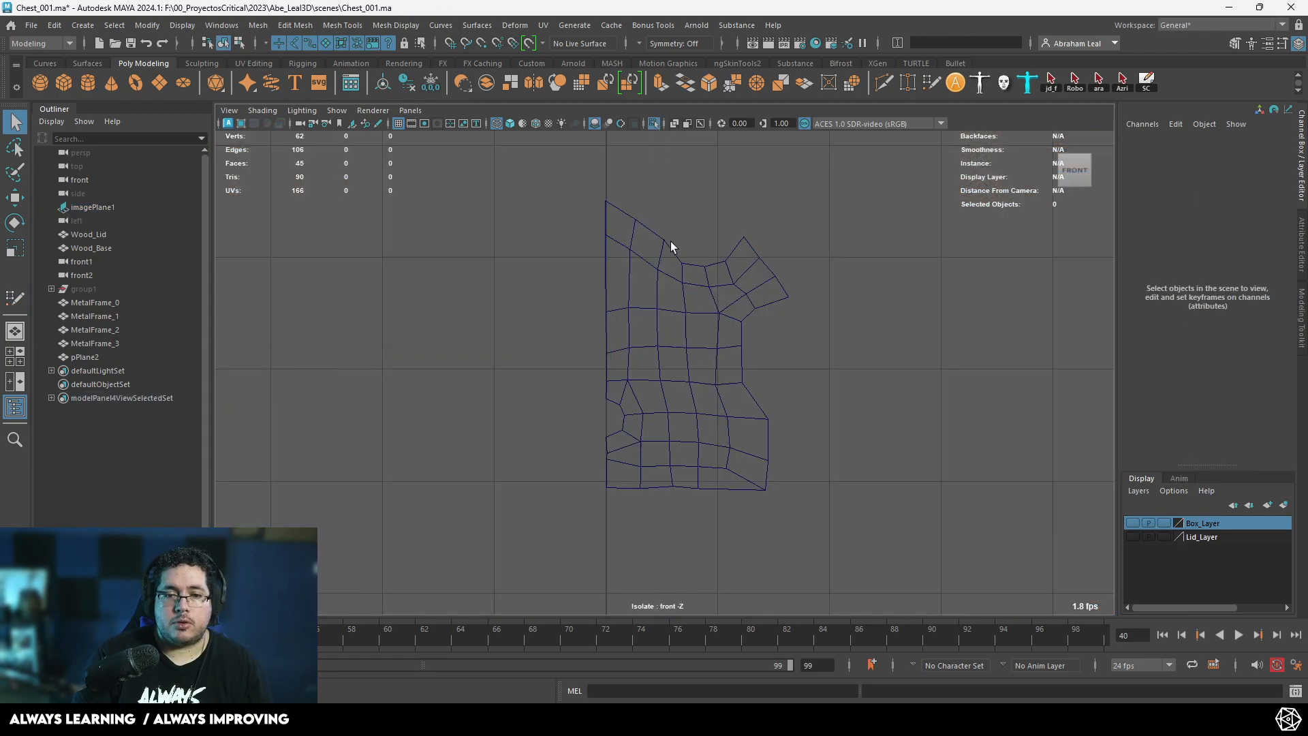
Select all vertices on the half plate's centre edge and align them onto the centre grid line.
right_click(658, 237)
right_click_drag(658, 236, 593, 235)
key("f")
left_click_drag(580, 170, 611, 510)
key("r")
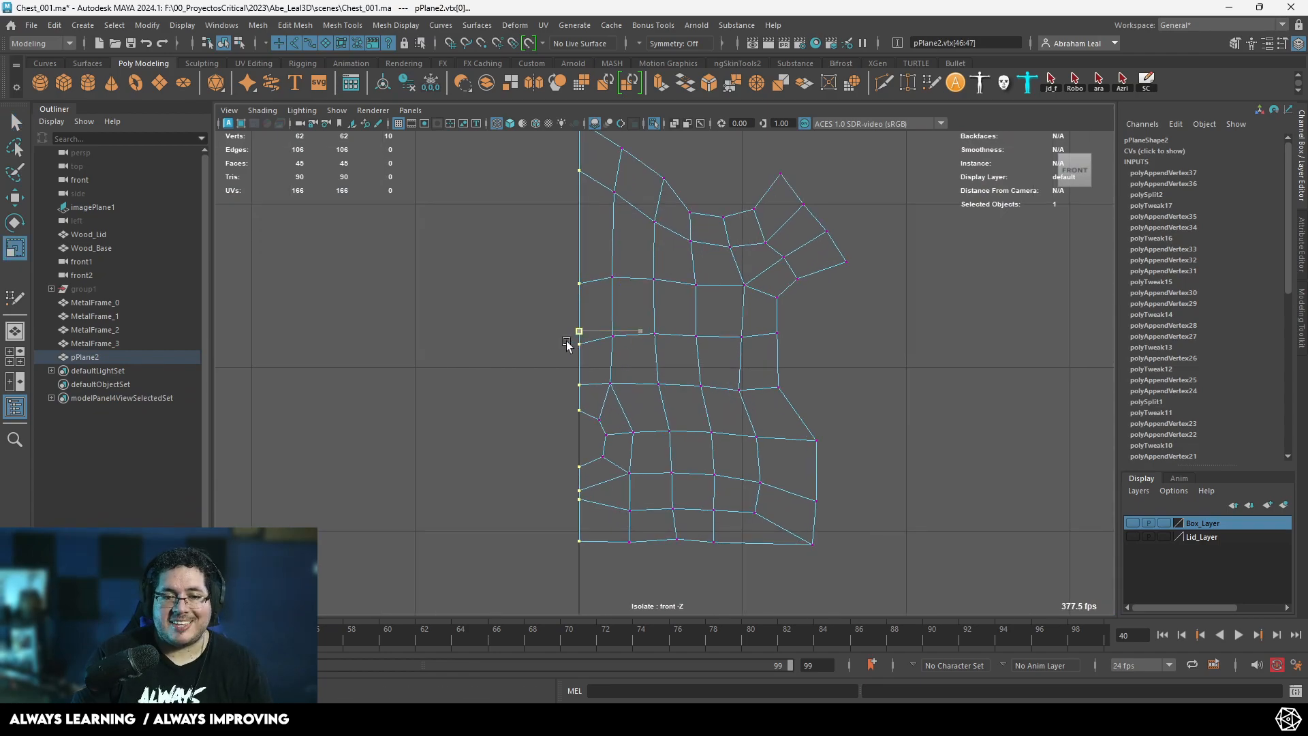
middle_click_drag(609, 333, 632, 383, "alt")
key("w")
key("x")
left_click(663, 382)
Mirror the half plate across world X in the negative direction, combined with the original, merging border vertices at a 0.001 threshold.
right_click_drag(631, 242, 674, 215)
left_click(683, 214)
left_click_drag(683, 213, 656, 240)
right_click_drag(661, 255, 727, 424, "shift")
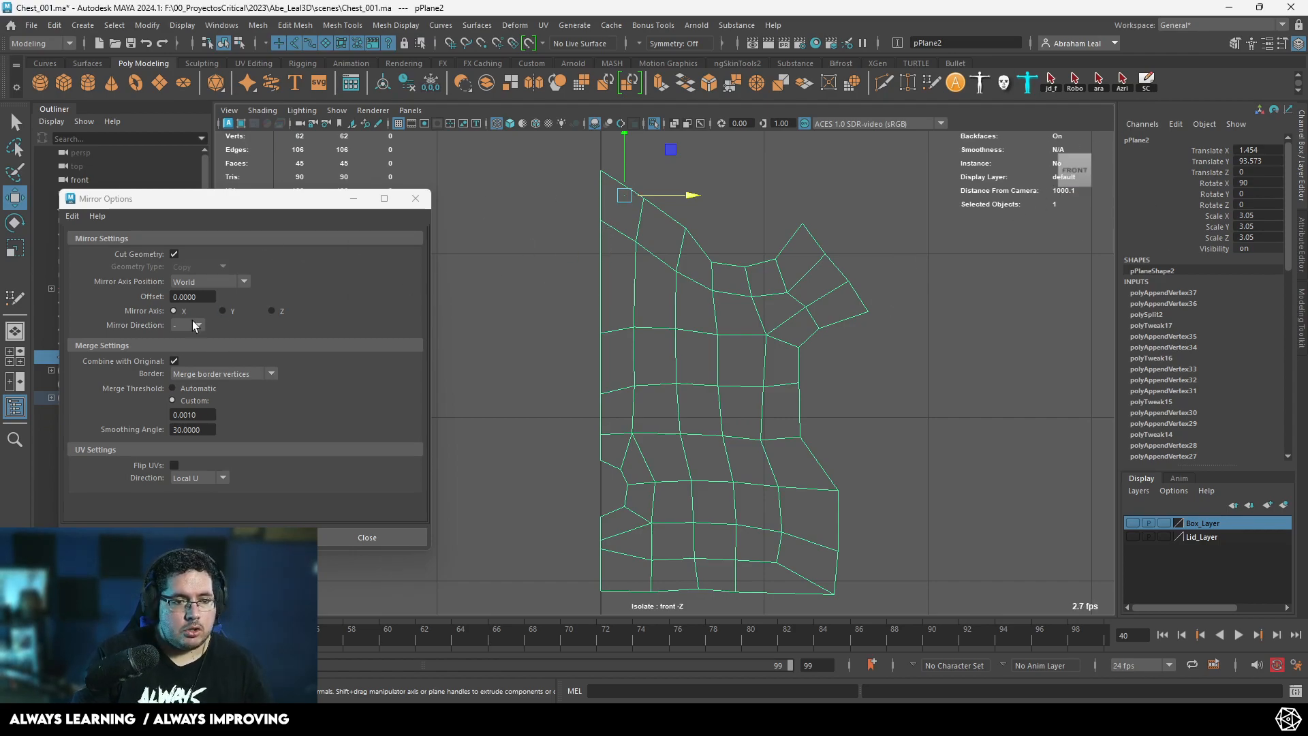
left_click(214, 374)
left_click(310, 385)
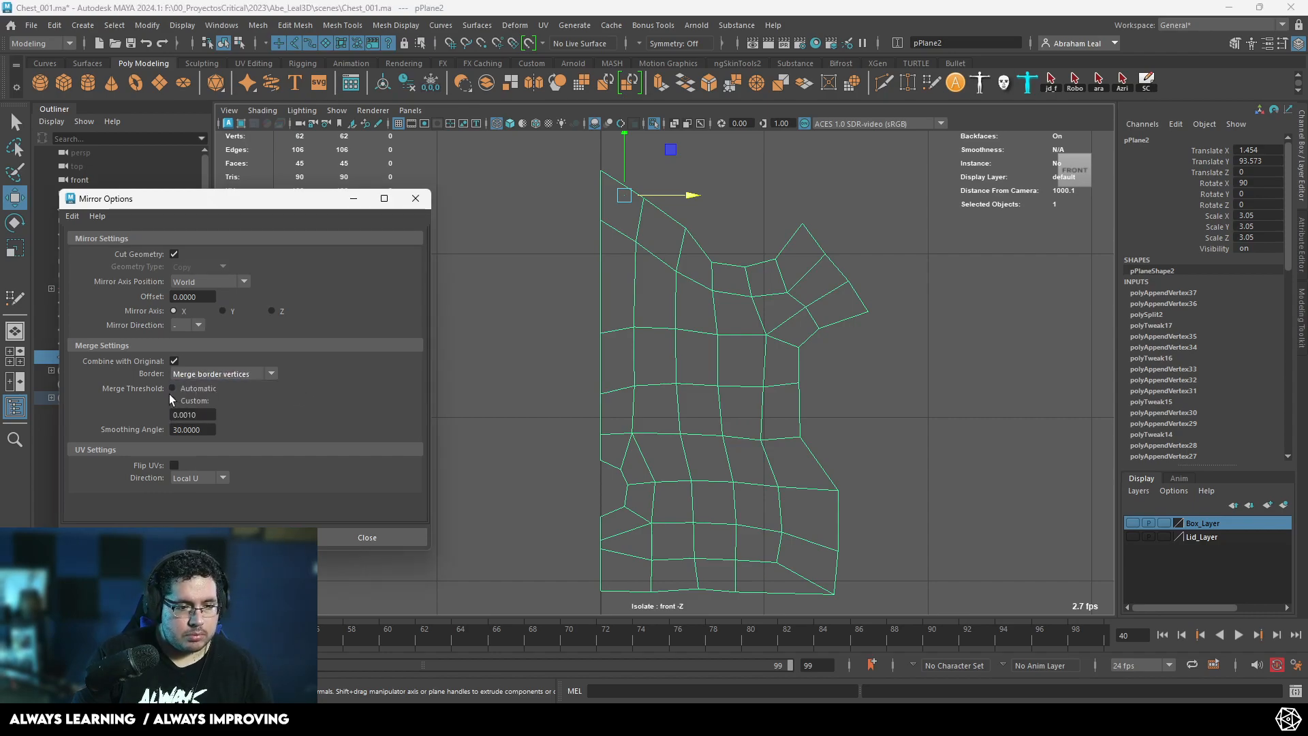
left_click(244, 537)
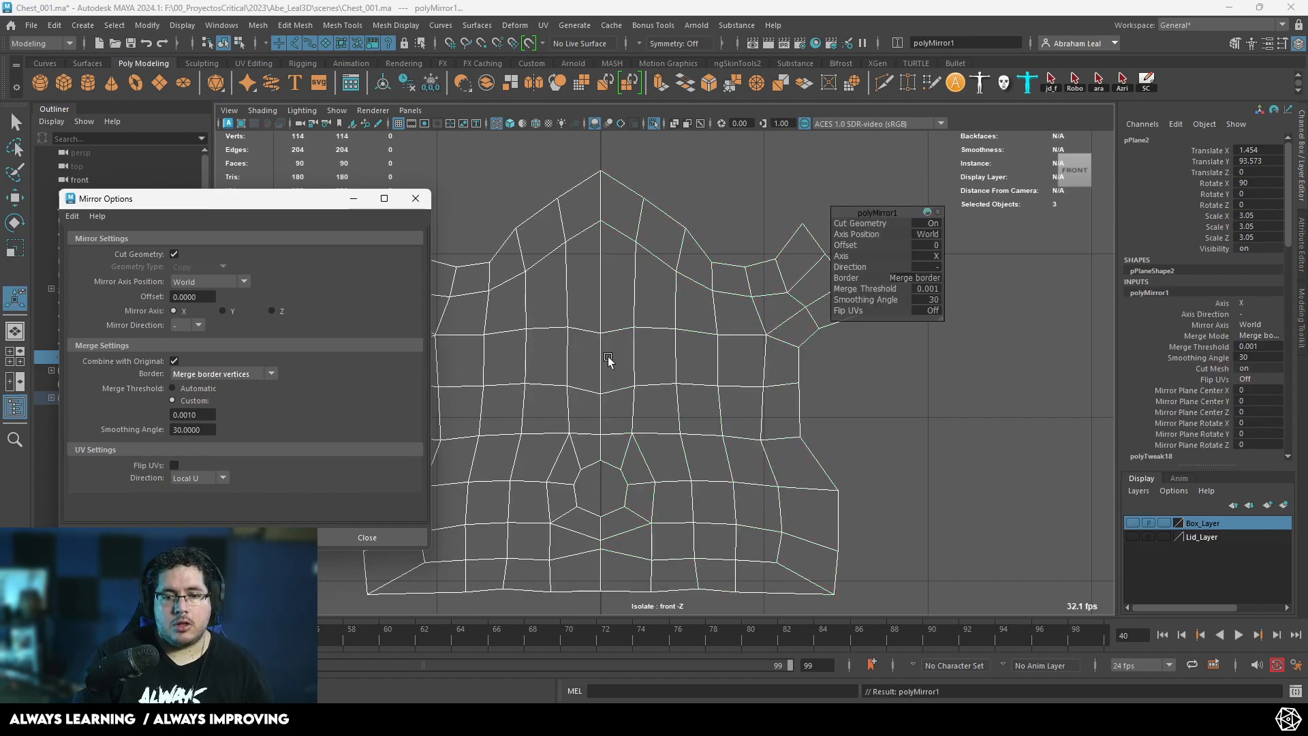
left_click(416, 198)
Preview the mirrored plate smoothed and lower the second centre vertex below the keyhole to even the quad spacing.
right_click_drag(612, 276, 550, 266)
scroll(599, 286, "up", 3)
key("3")
middle_click_drag(614, 395, 621, 466, "alt")
middle_click_drag(632, 516, 624, 332, "alt")
scroll(593, 463, "up", 2)
key("1")
scroll(566, 423, "up", 2)
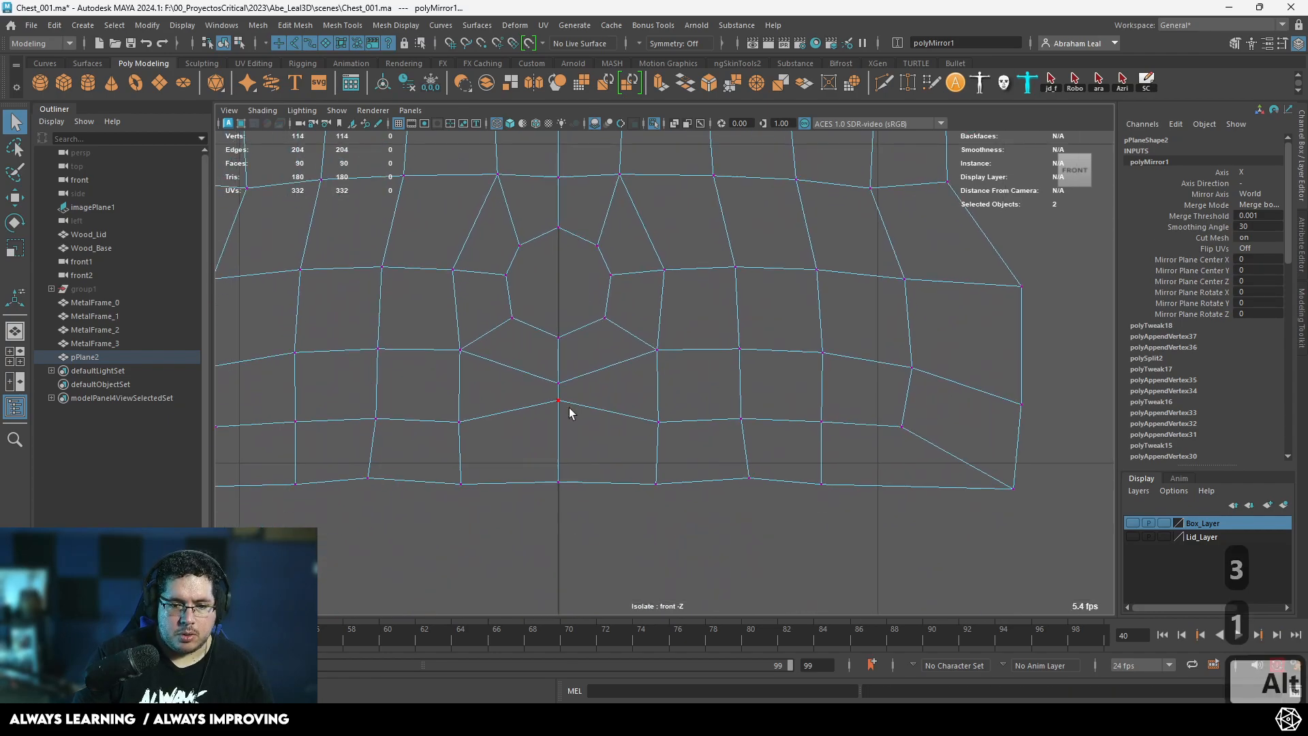
left_click(554, 394)
key("w")
left_click_drag(558, 345, 558, 380)
Select the border edge loop of the keyhole and apply Circularize to it.
right_click_drag(558, 254, 557, 212)
double_click(544, 236)
scroll(593, 245, "down", 1)
middle_click_drag(595, 243, 601, 315, "alt")
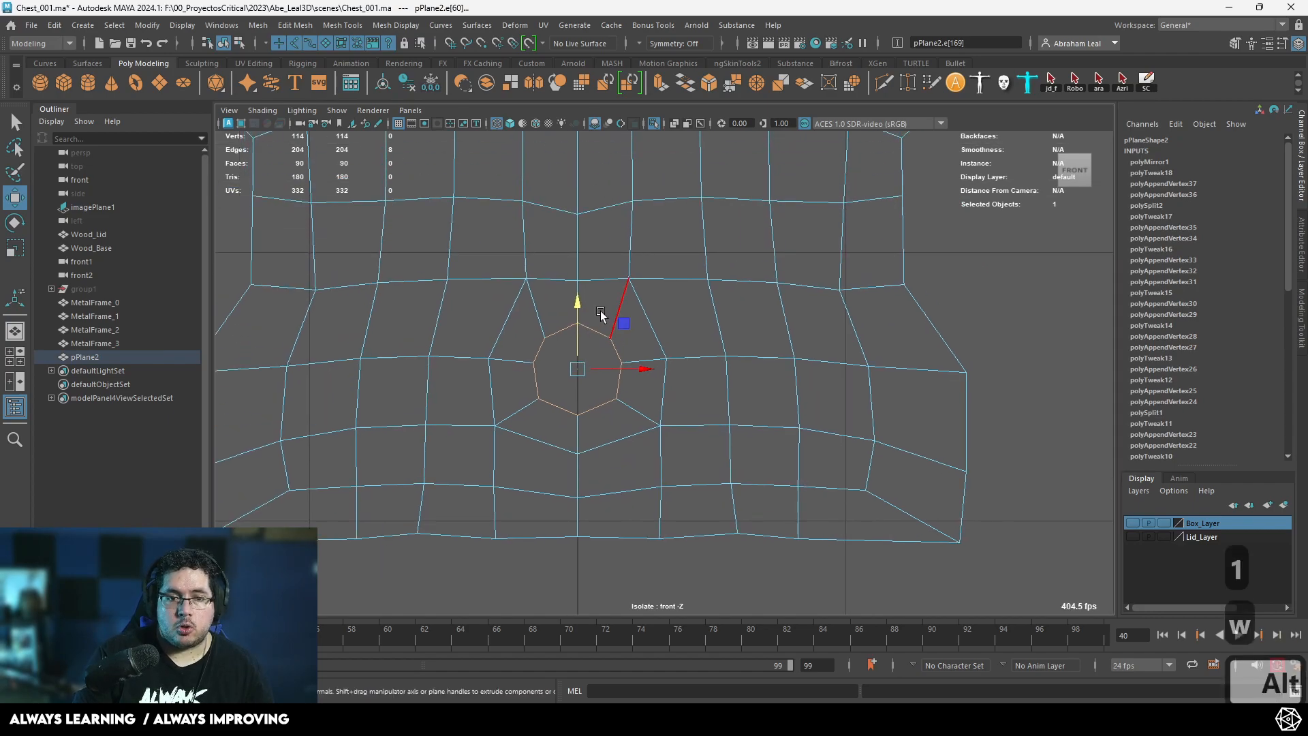
left_click(293, 25)
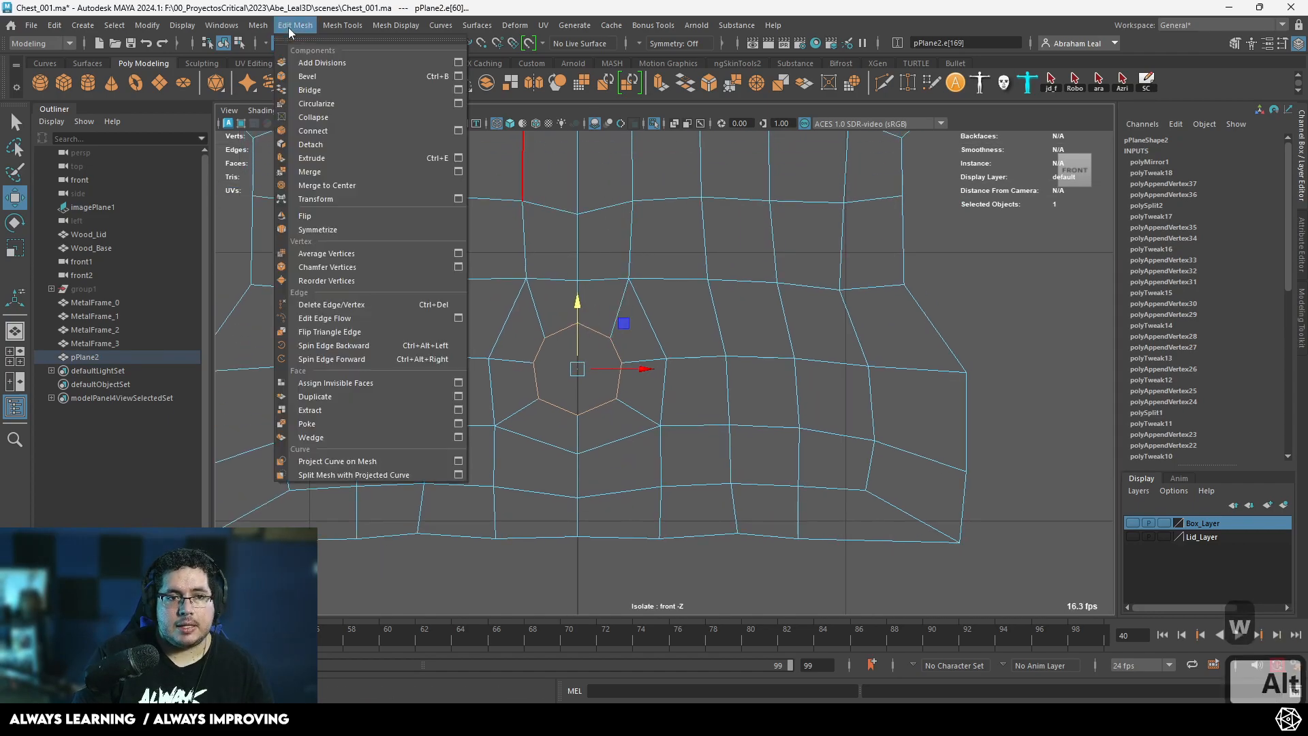
left_click(329, 105)
Show the plate shaded over the reference with isolation off, and return the mesh to object selection.
scroll(607, 313, "down", 6)
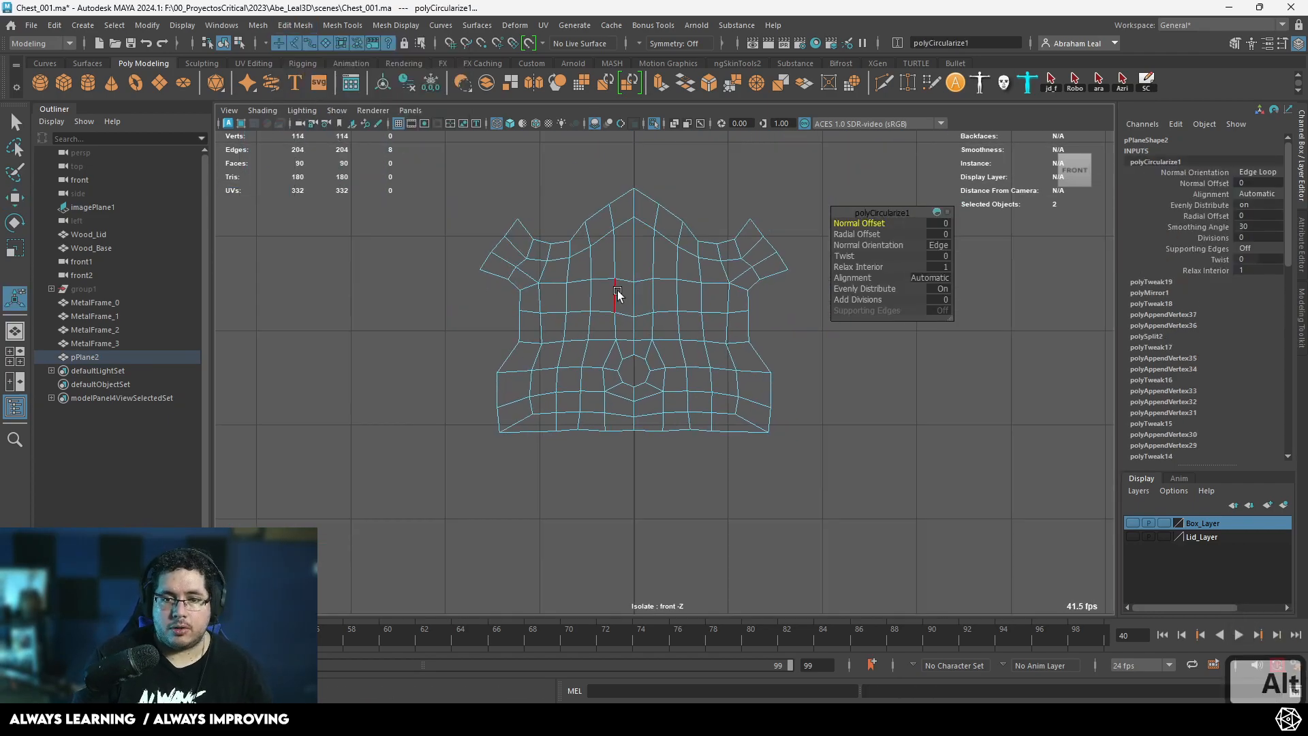
key("5")
left_click(653, 125)
scroll(611, 274, "up", 2)
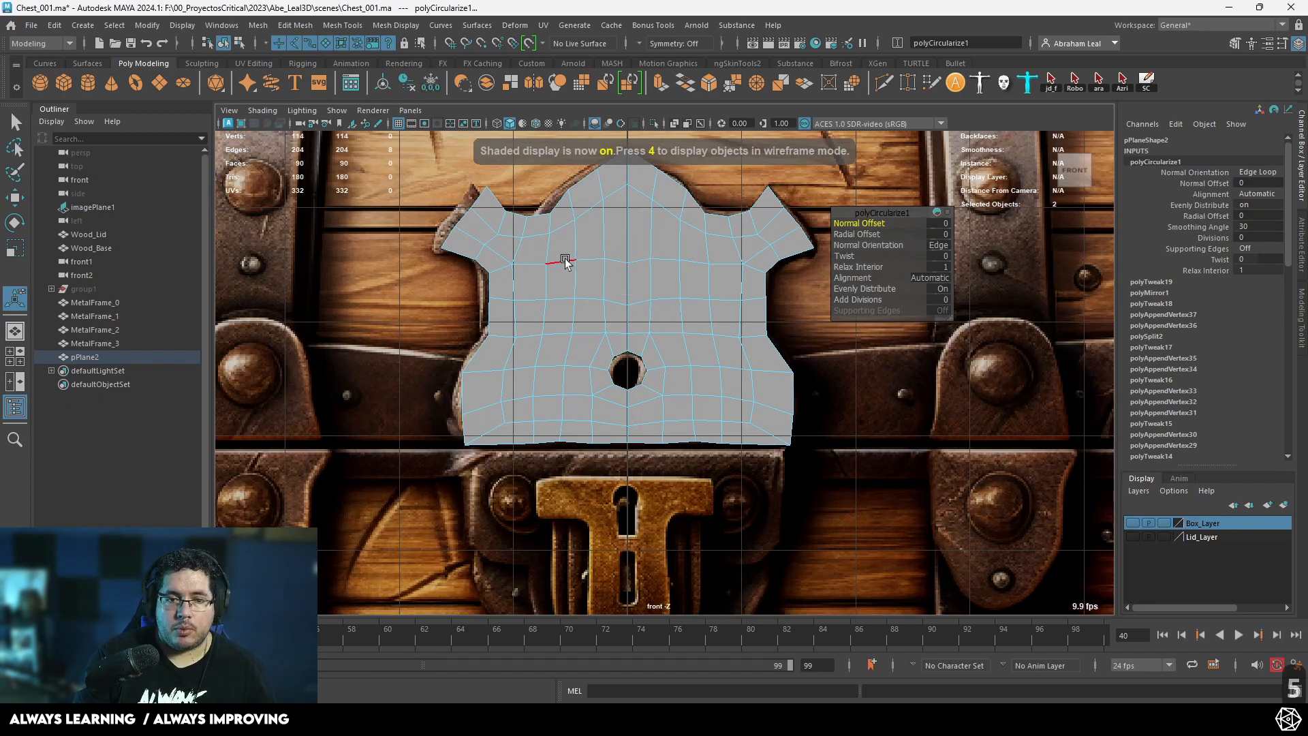
scroll(618, 227, "down", 2)
middle_click_drag(618, 219, 577, 286, "alt")
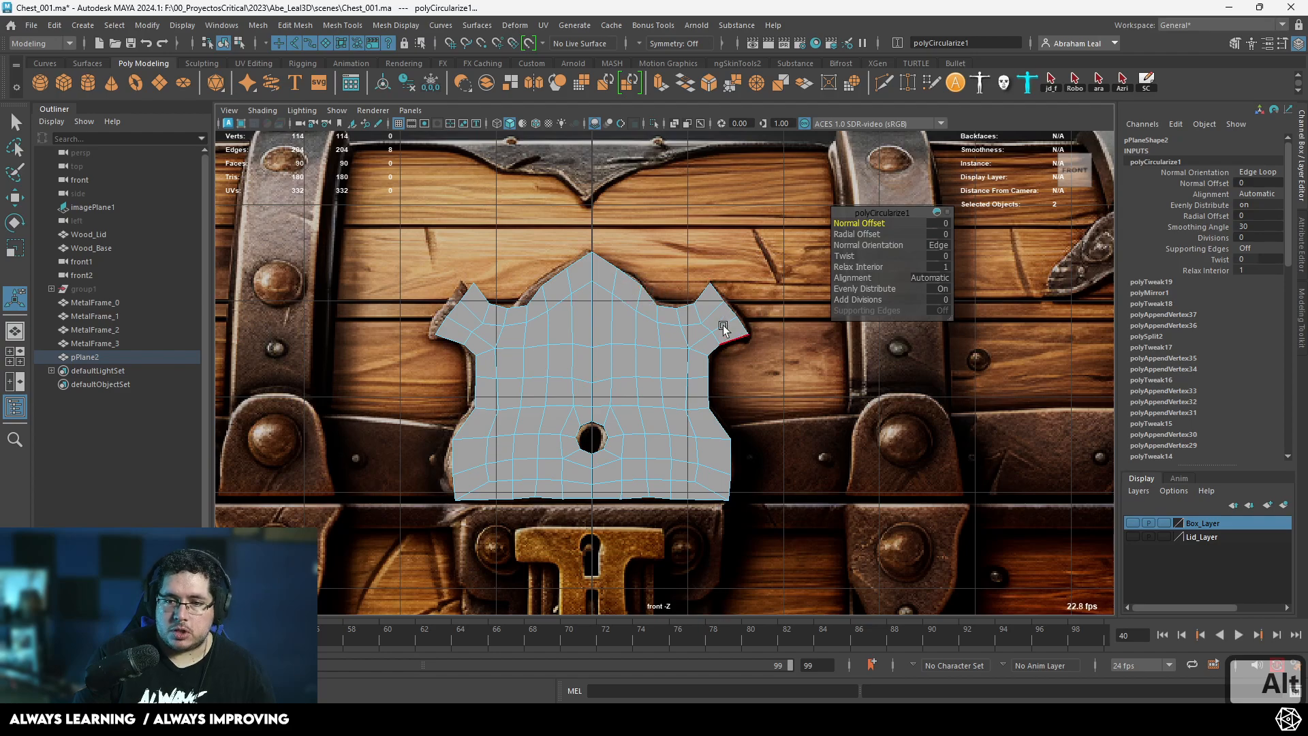
right_click_drag(728, 340, 739, 295, "alt")
left_click(765, 276)
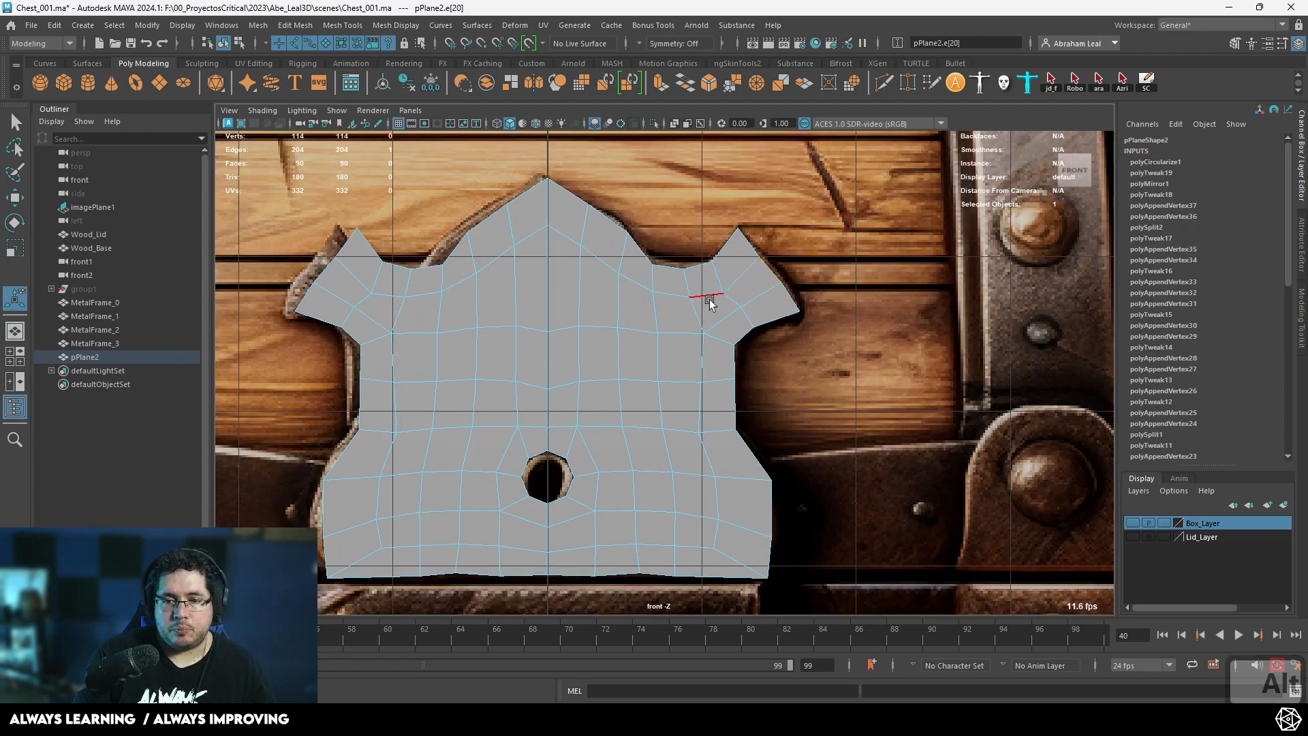
scroll(699, 304, "down", 2)
right_click_drag(571, 304, 652, 319)
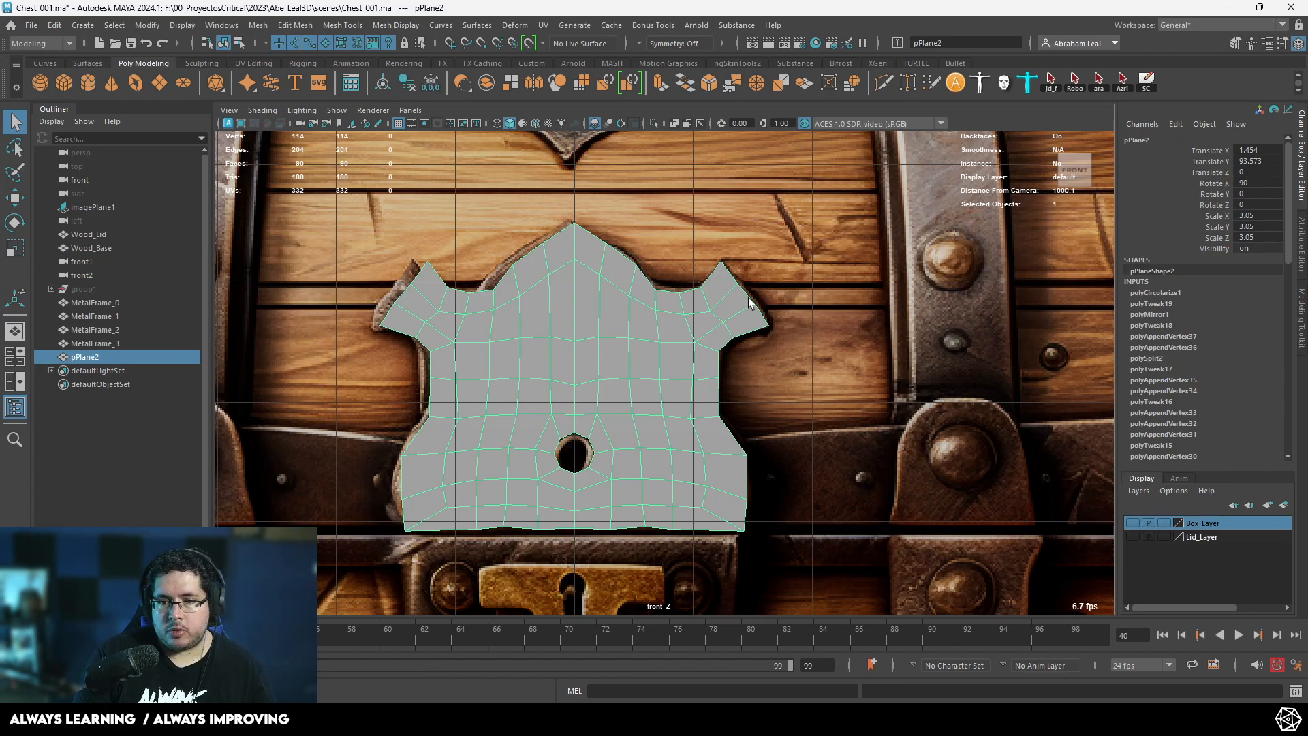
Enable World X symmetry and select the outer edge of the plate's upper side tip for moving.
left_click(638, 42)
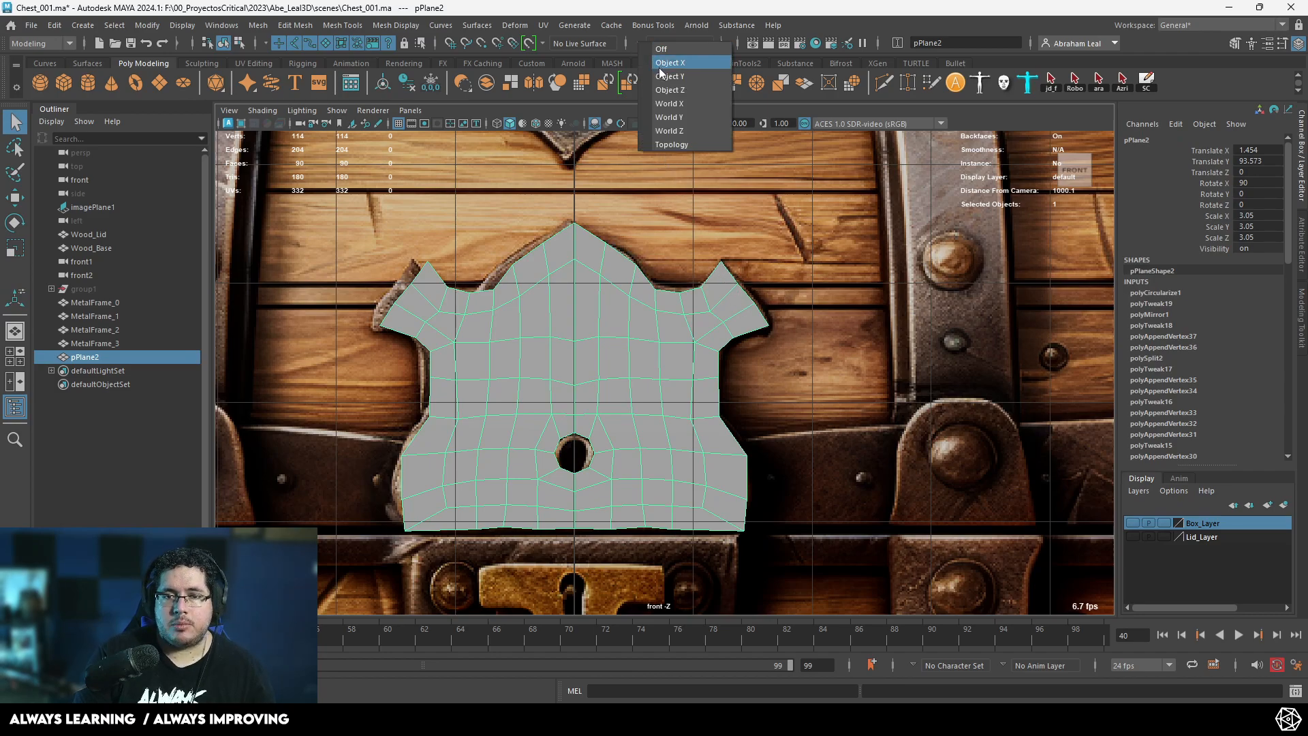
left_click(681, 114)
key("F10")
left_click(747, 289)
key("w")
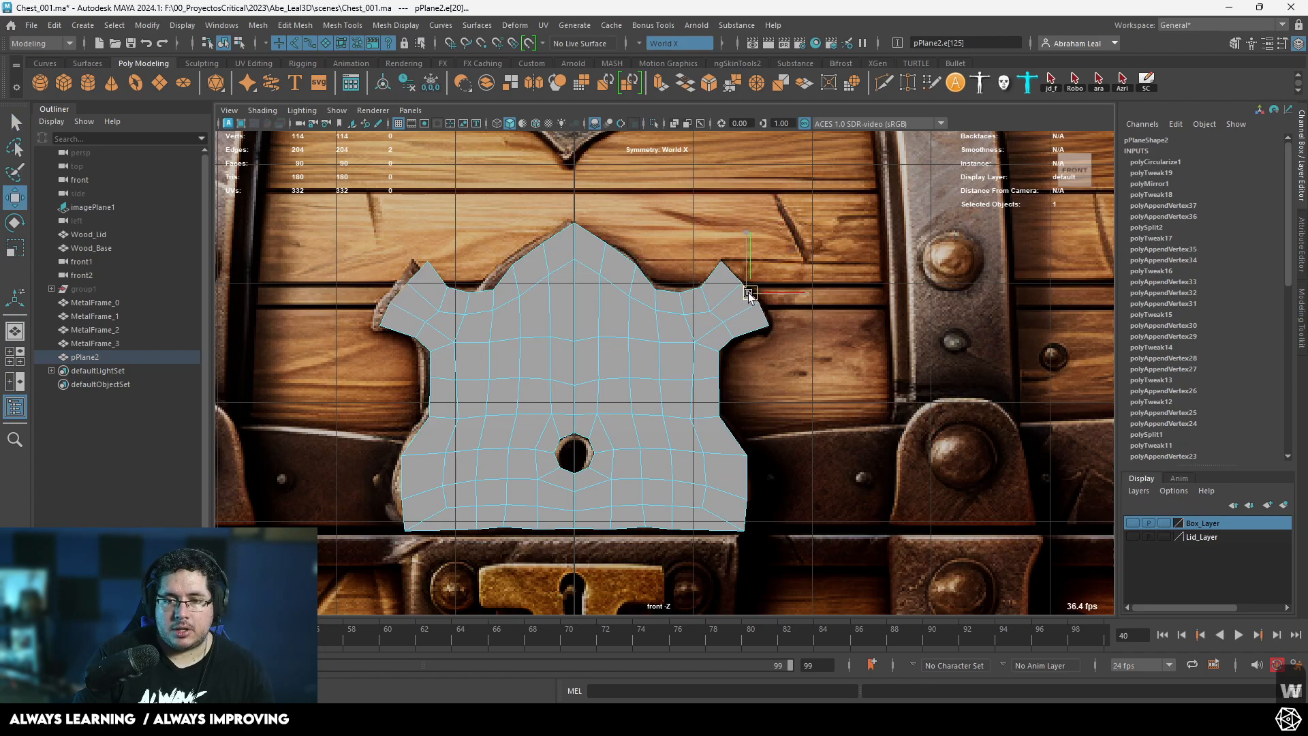
Isolate the plate and extrude all of its faces to give it thickness.
right_click_drag(599, 300, 599, 272)
left_click(655, 124)
left_click_drag(636, 295, 765, 417, "alt")
key("ctrl+F11")
key("ctrl+e")
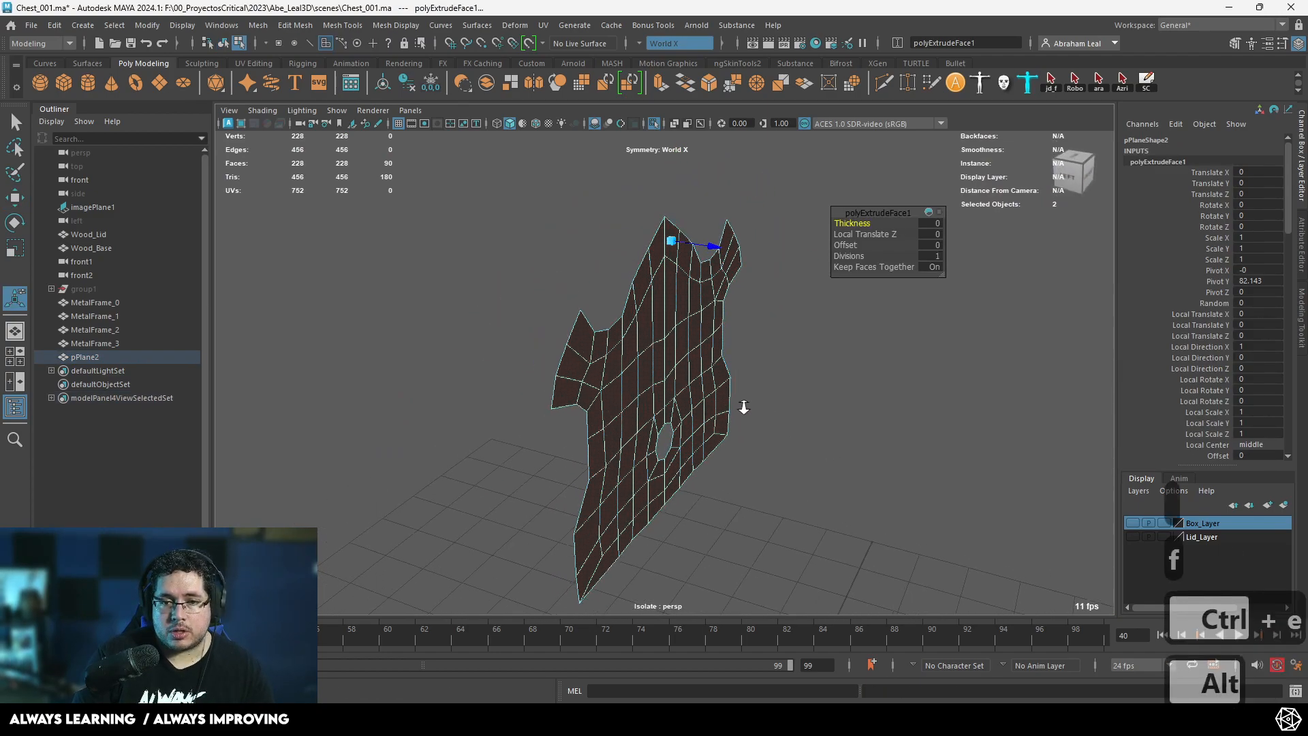
left_click_drag(712, 251, 720, 254)
Select the front edge loops running around the plate's outer outline and its keyhole.
right_click_drag(715, 280, 713, 348, "alt")
left_click_drag(713, 348, 688, 312, "alt")
right_click_drag(689, 312, 729, 234)
left_click(745, 213)
left_click(658, 306)
left_click_drag(657, 305, 601, 310, "alt")
right_click_drag(601, 310, 590, 271, "alt")
double_click(587, 271)
double_click(513, 260, "shift")
left_click_drag(513, 260, 544, 303, "alt")
double_click(529, 233, "shift")
middle_click_drag(583, 350, 587, 239, "alt")
left_click_drag(640, 318, 588, 320, "alt")
right_click_drag(587, 321, 664, 400, "alt")
left_click_drag(664, 400, 648, 332, "alt")
Bevel the selected edge loops with more segments and preview the plate smoothed from the front and side.
left_click(709, 86)
middle_click_drag(721, 306, 785, 456, "alt")
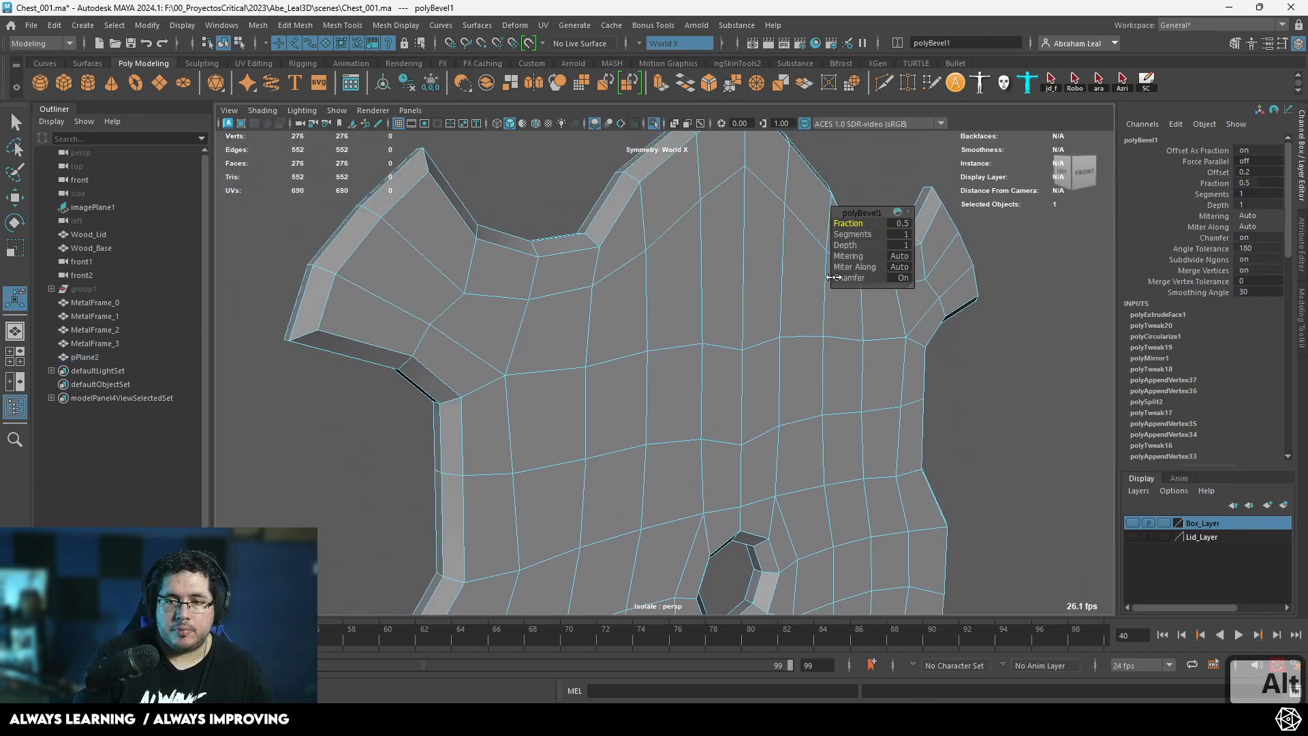
left_click_drag(852, 234, 831, 224)
scroll(696, 308, "down", 4)
key("3")
key("q")
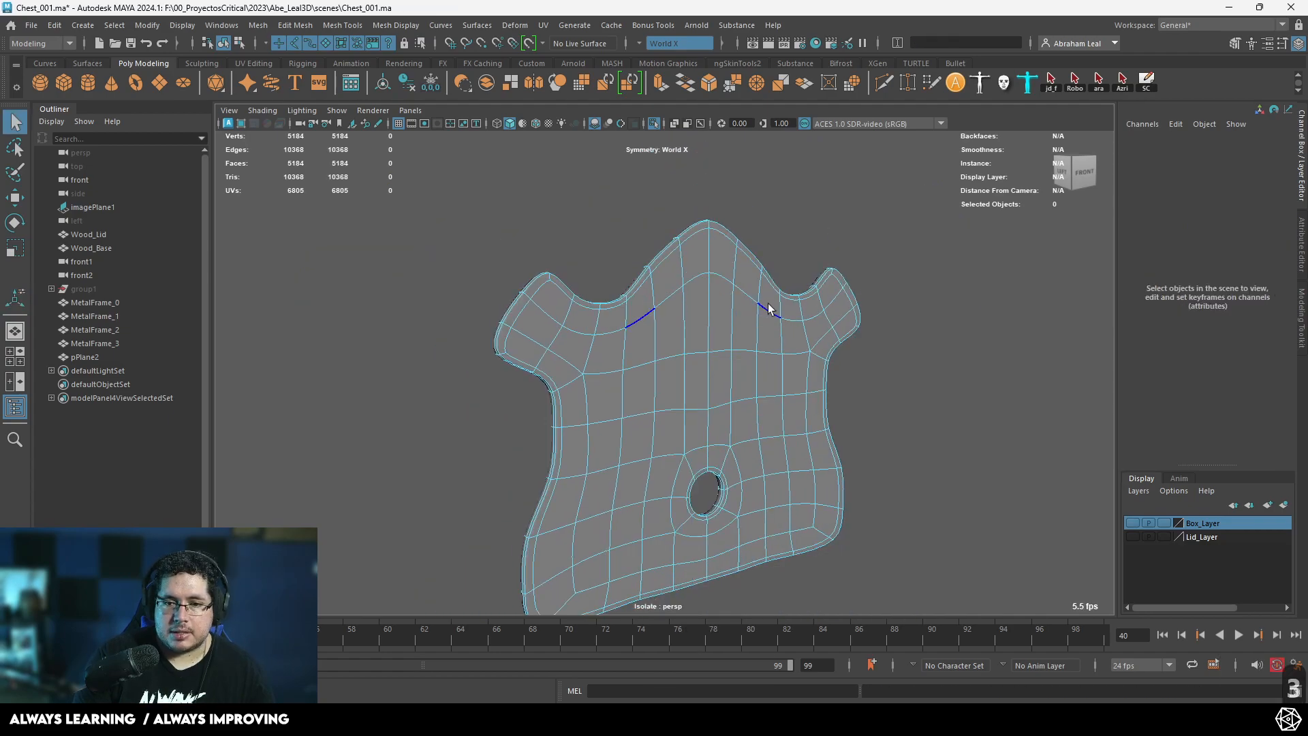
left_click_drag(768, 301, 707, 297, "alt")
left_click(782, 282)
left_click_drag(782, 282, 621, 354, "alt")
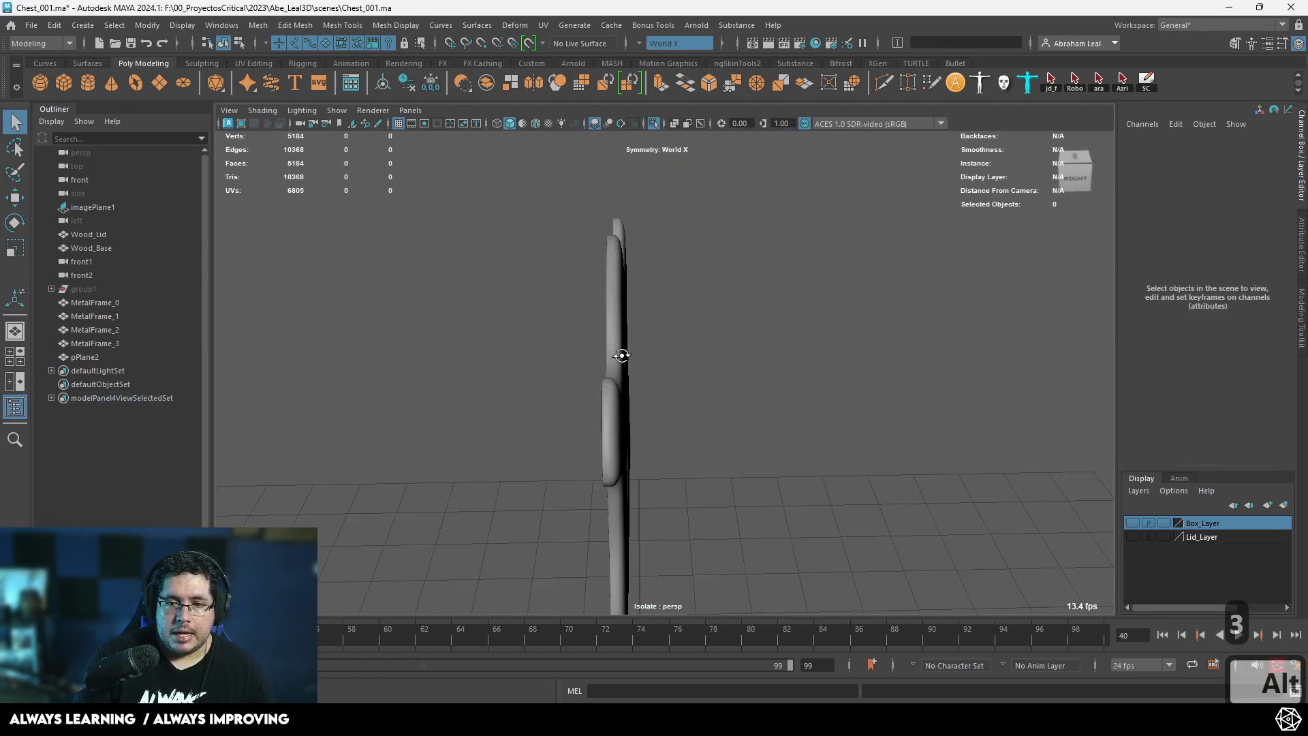
Insert a supporting edge loop around the plate's outer side wall near the back rim with Multi-Cut.
left_click(624, 359)
key("1")
middle_click_drag(628, 362, 681, 385, "alt")
right_click_drag(681, 385, 713, 404, "alt")
left_click_drag(713, 403, 670, 348, "alt")
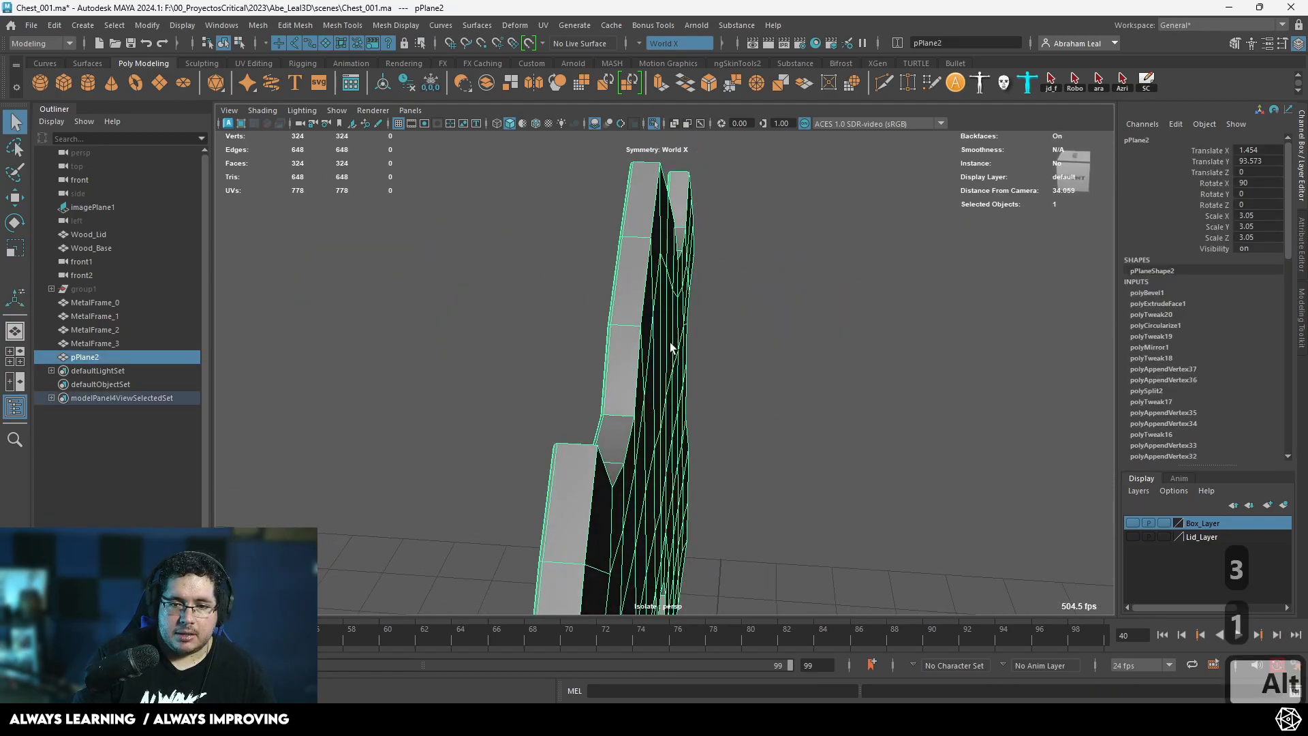
left_click(881, 84)
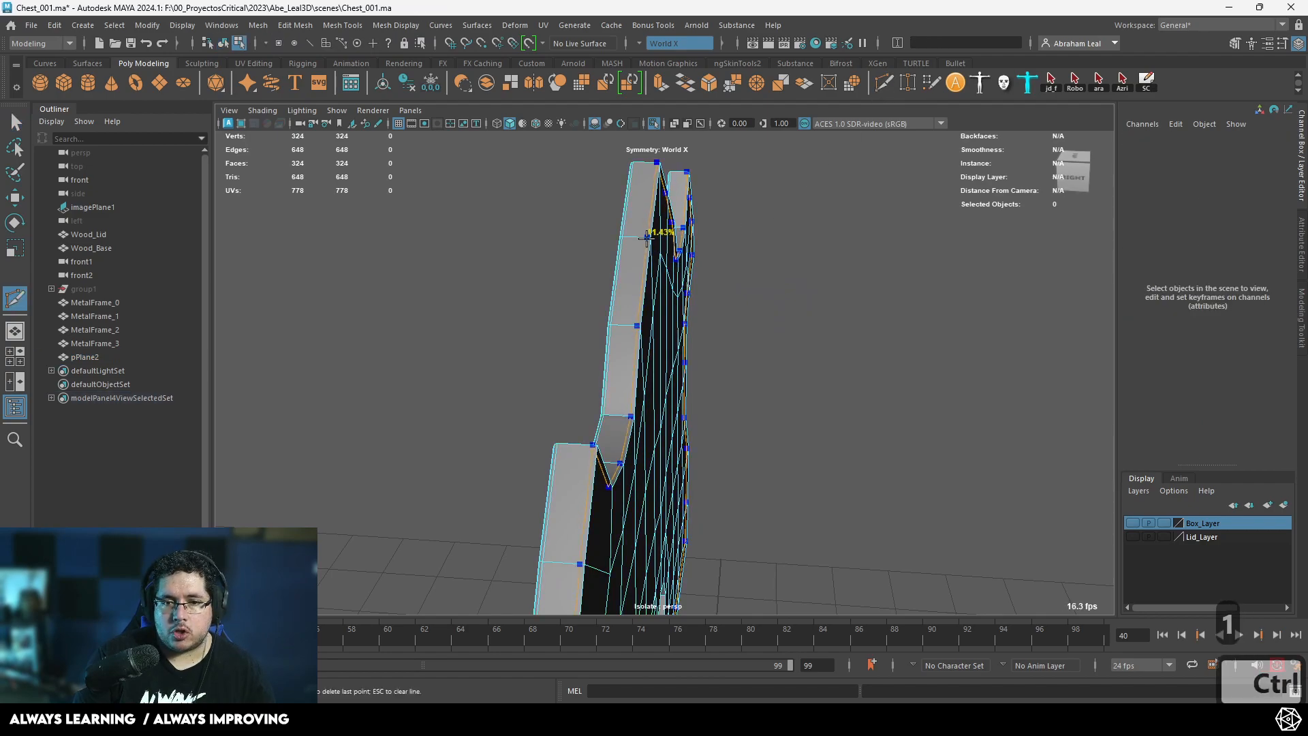
left_click(647, 236, "ctrl")
left_click_drag(649, 232, 643, 315, "alt")
key("3")
scroll(663, 355, "down", 2)
key("1")
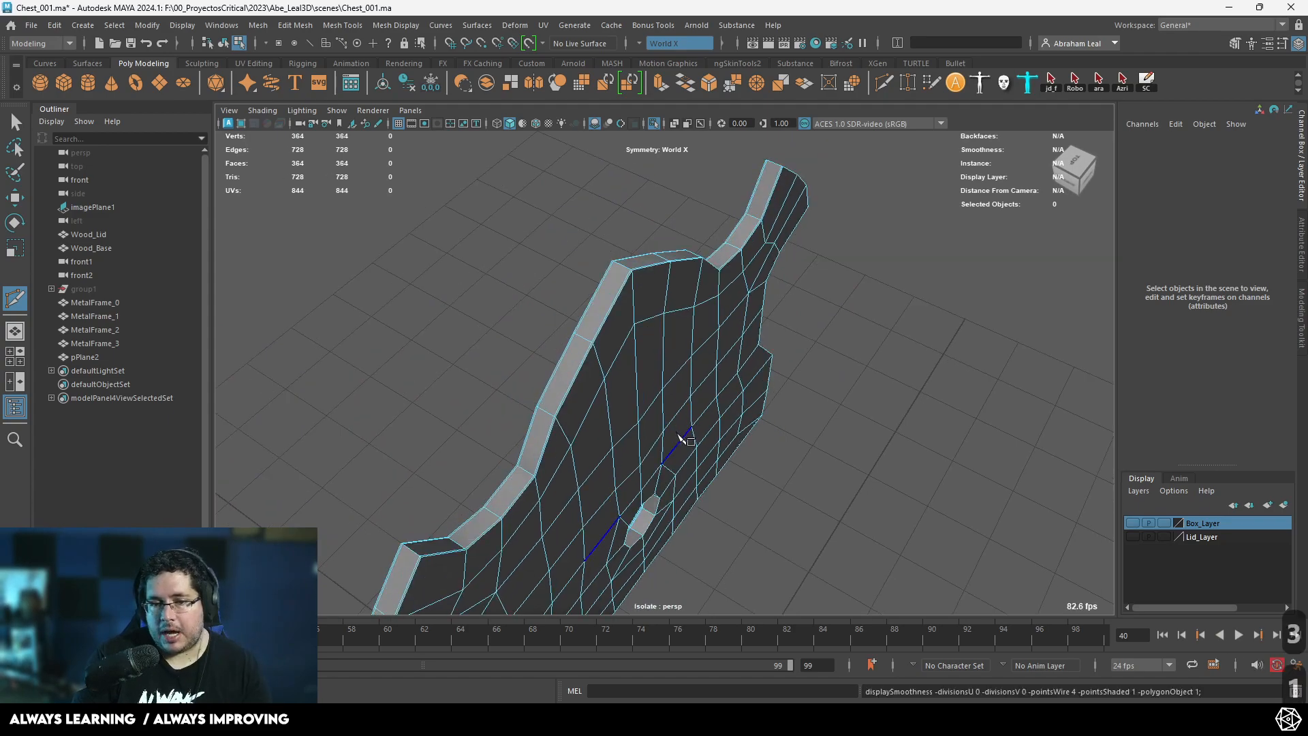
Insert a supporting edge loop inside the keyhole wall near the back and show the whole plate smoothed.
middle_click_drag(679, 429, 622, 251, "alt")
right_click_drag(622, 251, 657, 330, "alt")
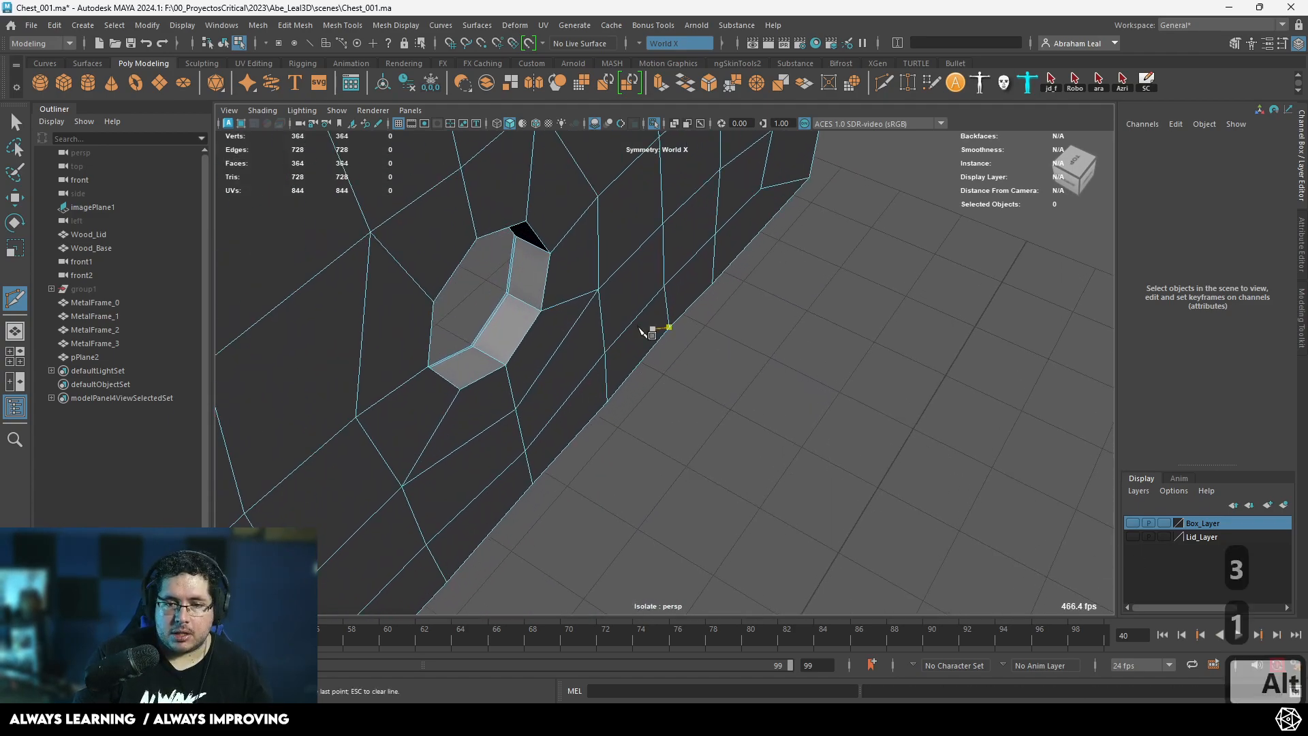
left_click(540, 304, "ctrl")
key("3")
scroll(659, 365, "down", 3)
left_click_drag(660, 365, 774, 295, "alt")
key("f")
key("q")
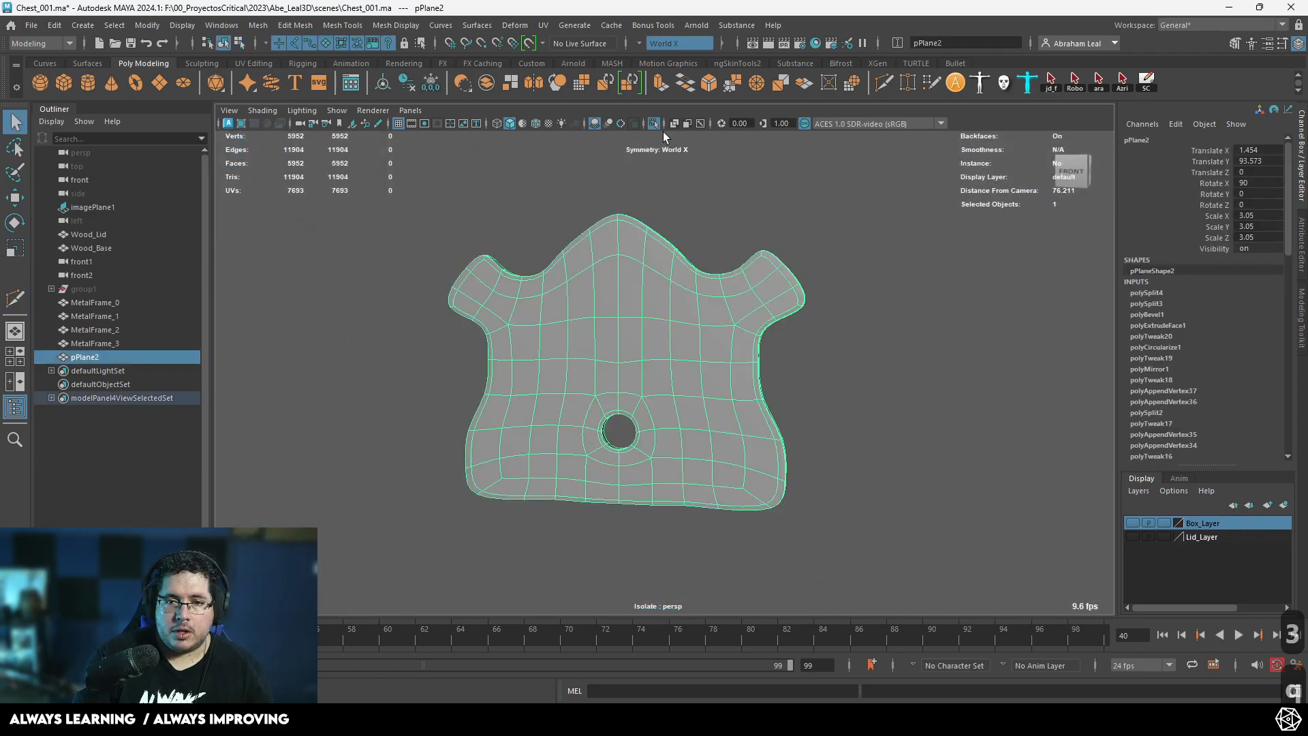
Turn off isolation and examine how the smoothed plate sits against the rest of the chest.
left_click(653, 123)
left_click_drag(599, 258, 786, 327, "alt")
left_click(831, 264)
left_click(647, 337)
left_click(820, 368)
left_click_drag(820, 367, 782, 368, "alt")
left_click(776, 345)
Show the unsmoothed plate in wireframe over the reference image in the front view.
key("space")
key("4")
scroll(611, 334, "down", 3)
middle_click_drag(611, 334, 669, 335, "alt")
scroll(628, 329, "up", 3)
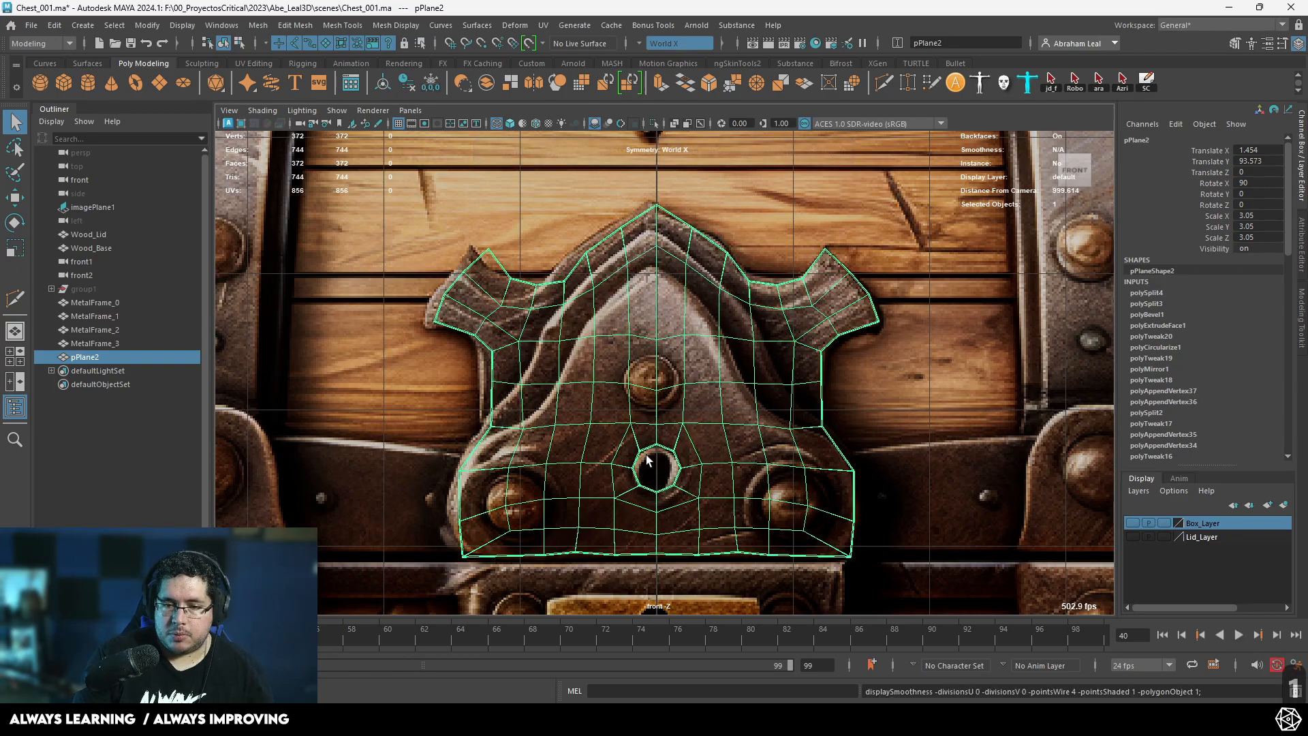
key("1")
scroll(695, 470, "up", 4)
scroll(681, 341, "down", 4)
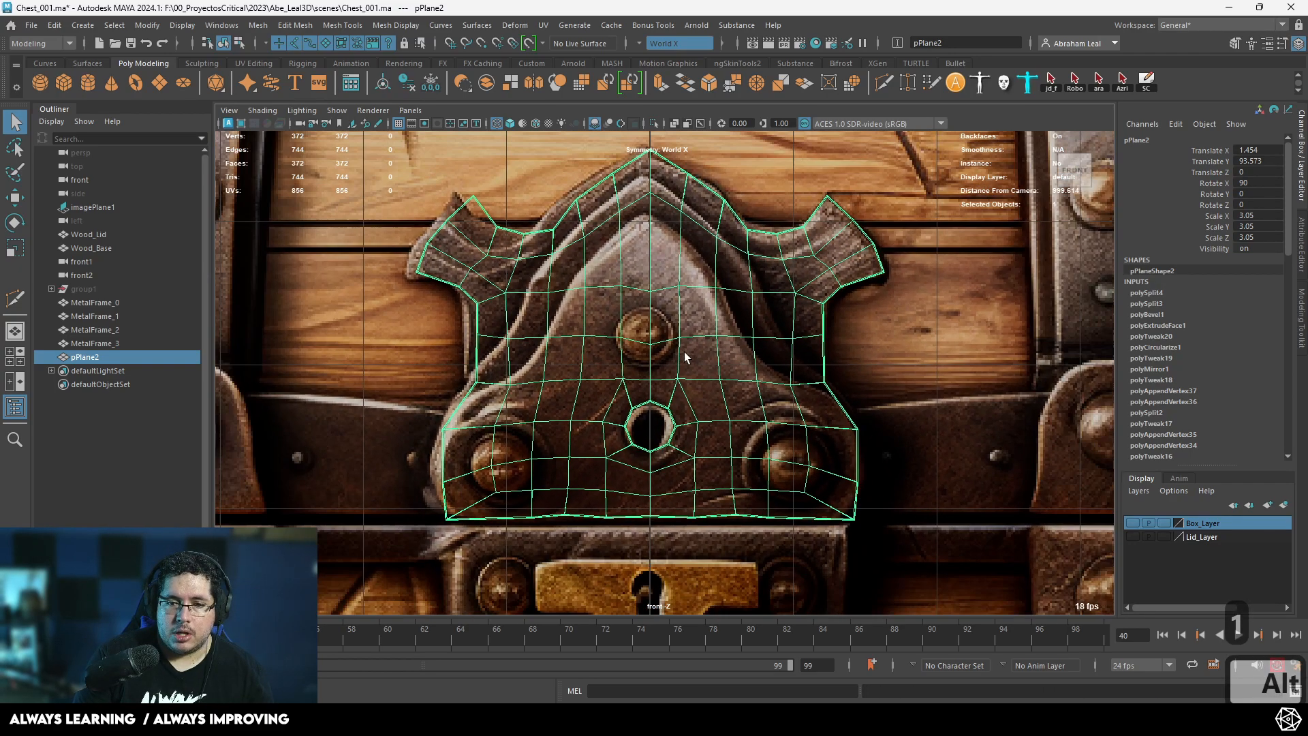
Select the ring of front faces around the keyhole and extract it as a separate mesh.
right_click_drag(648, 332, 651, 351)
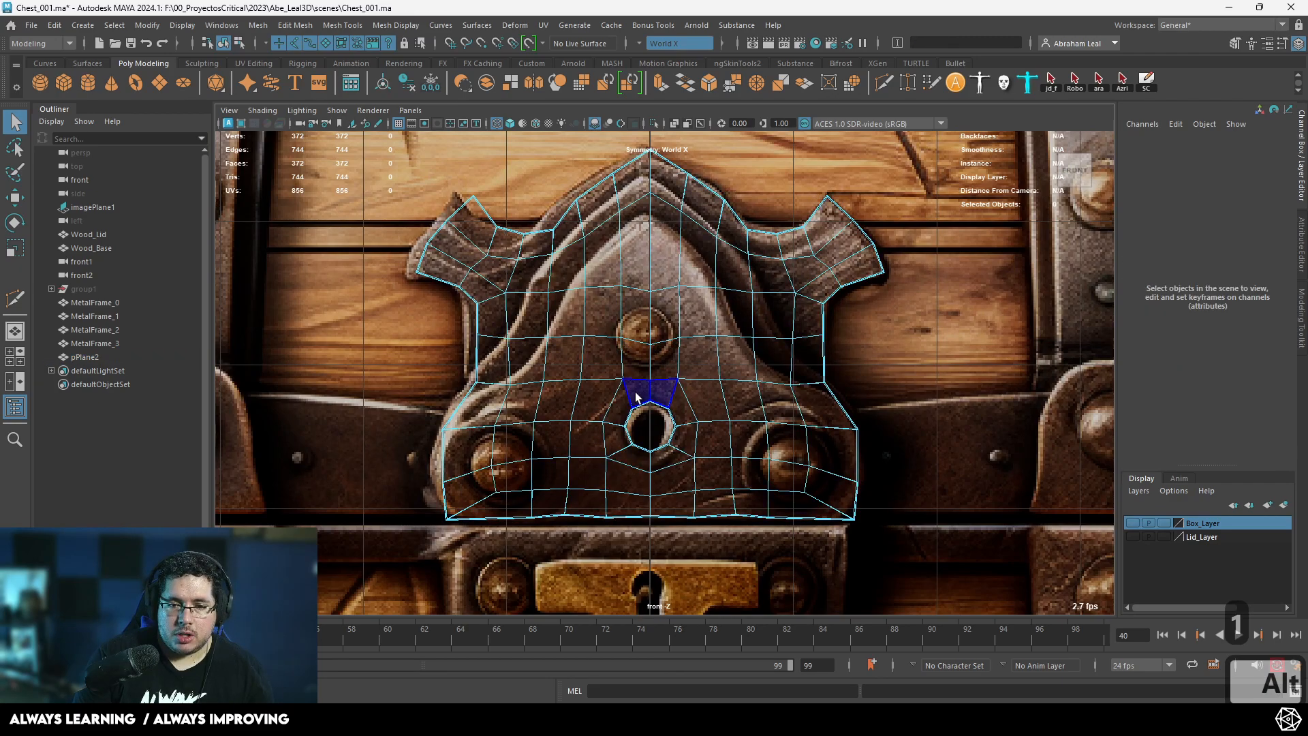
scroll(630, 399, "up", 3)
left_click(626, 402)
left_click(599, 413, "shift")
double_click(597, 413, "shift")
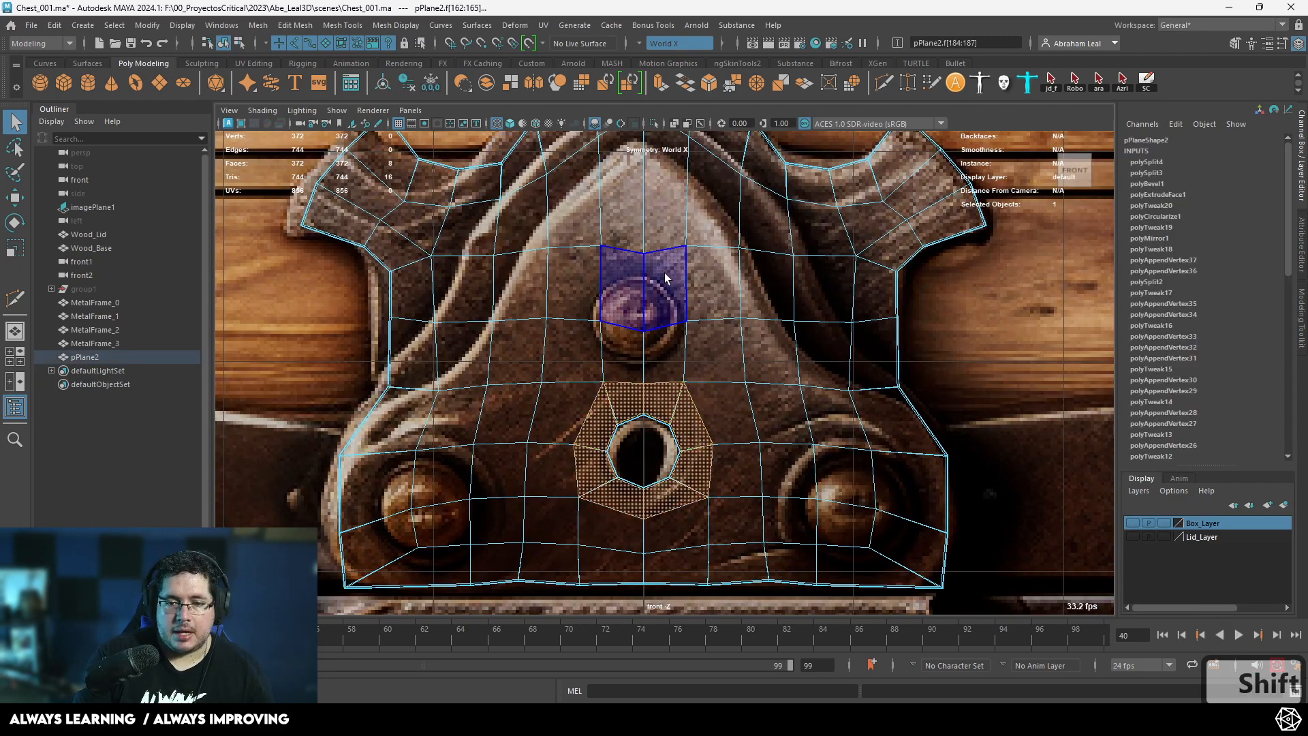
left_click(293, 28)
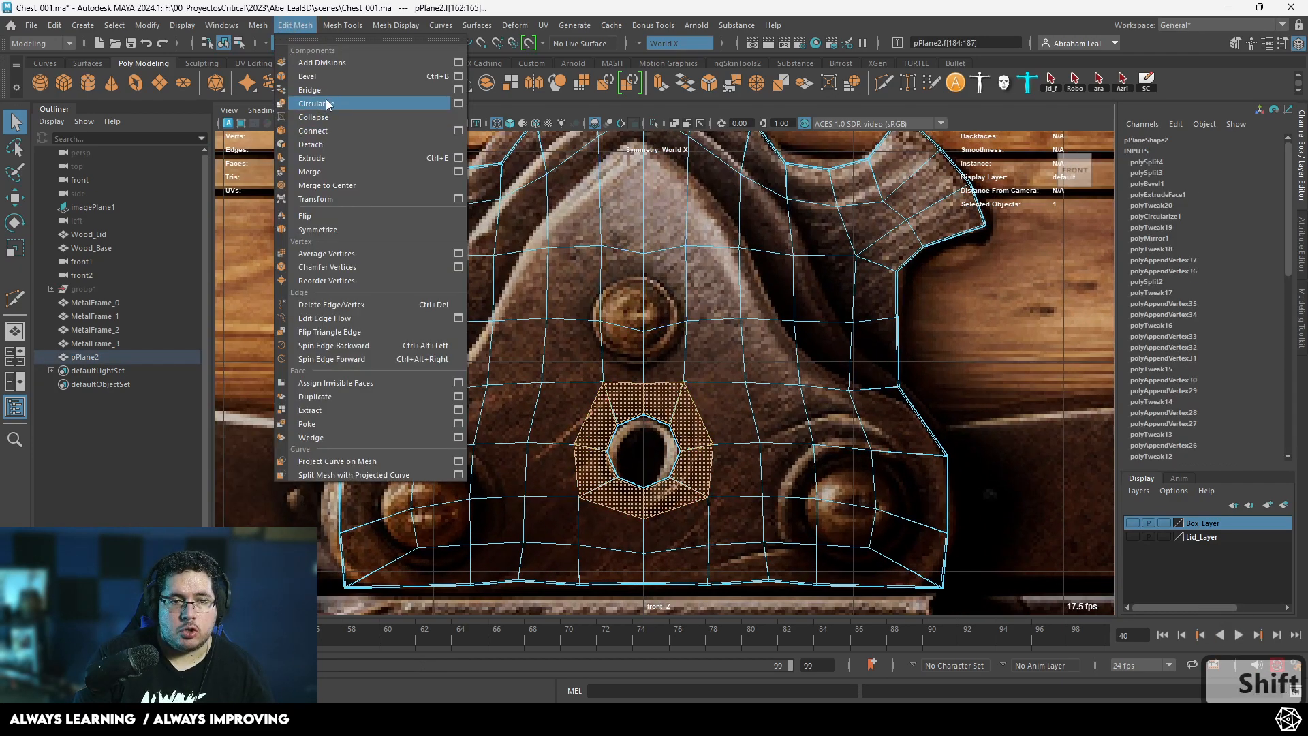
left_click(334, 409)
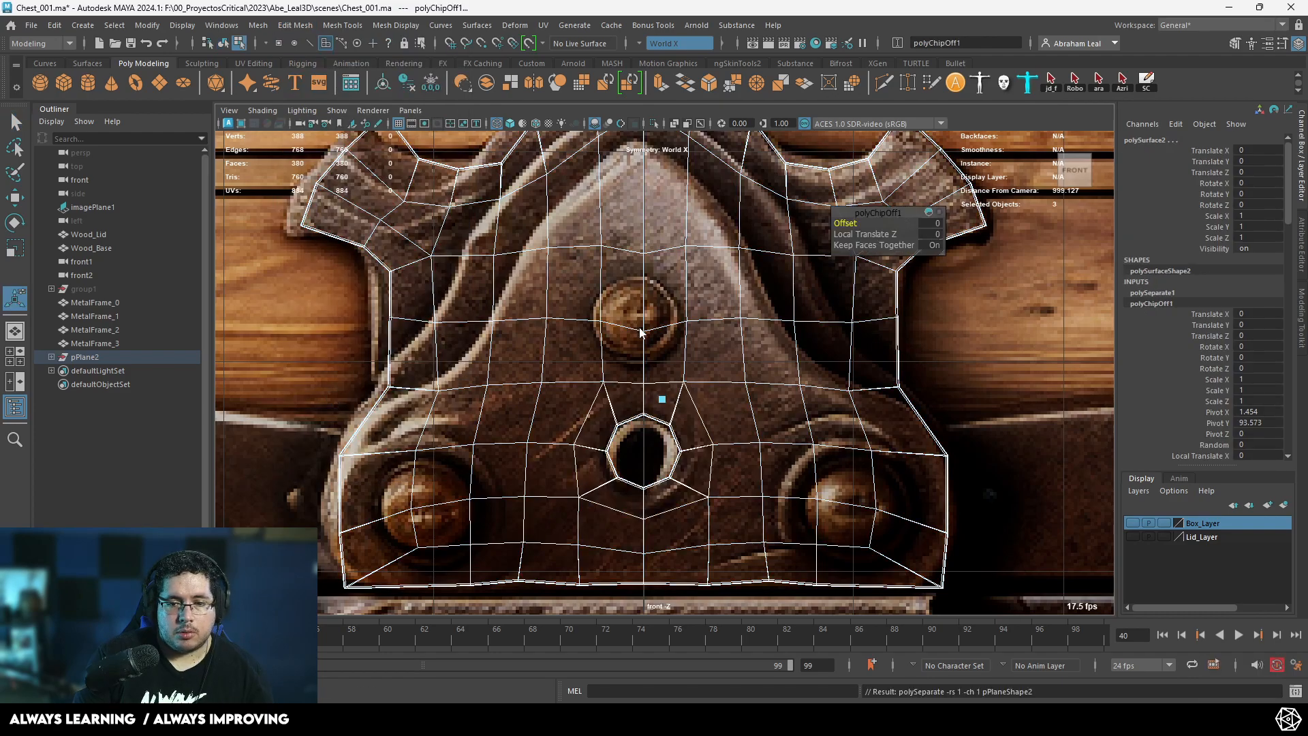
Hide the main plate and select the extracted keyhole ring inside the pPlane2 group.
left_click(707, 271)
left_click(696, 279)
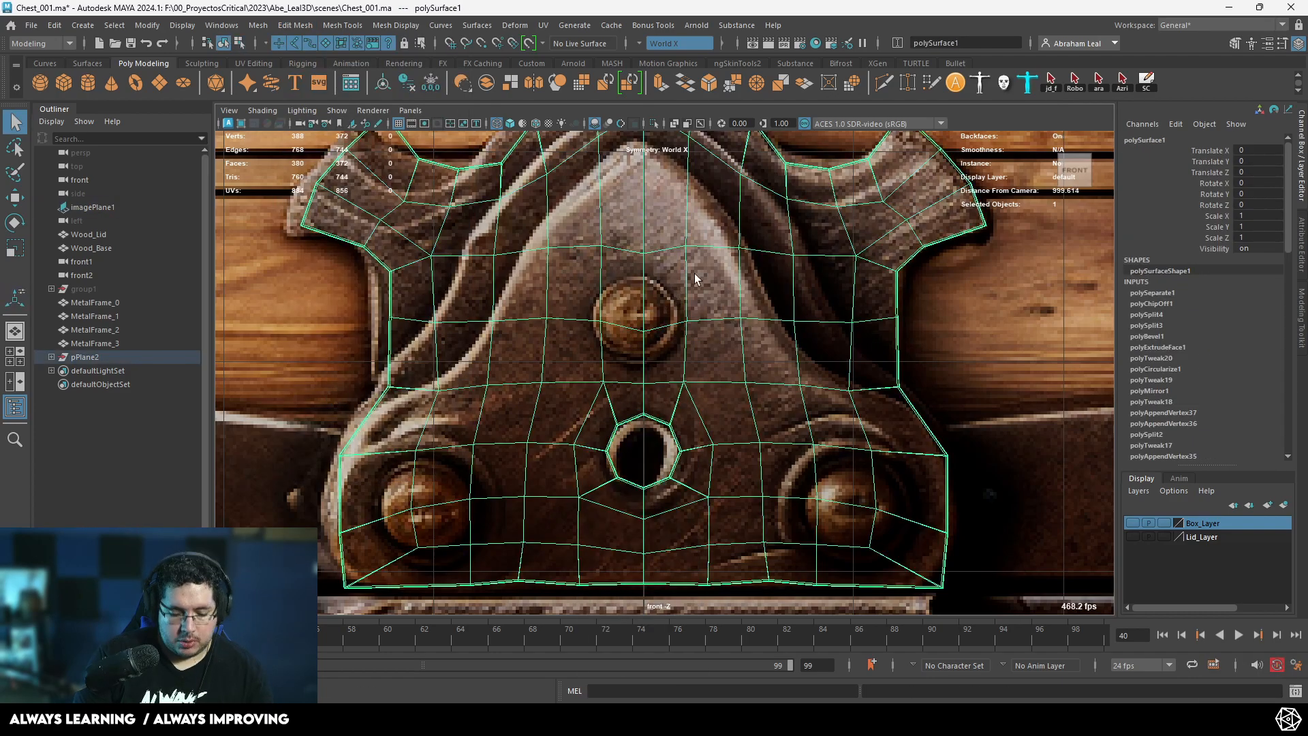
key("h")
left_click(677, 391)
middle_click_drag(674, 357, 655, 307, "alt")
right_click_drag(655, 307, 708, 354, "alt")
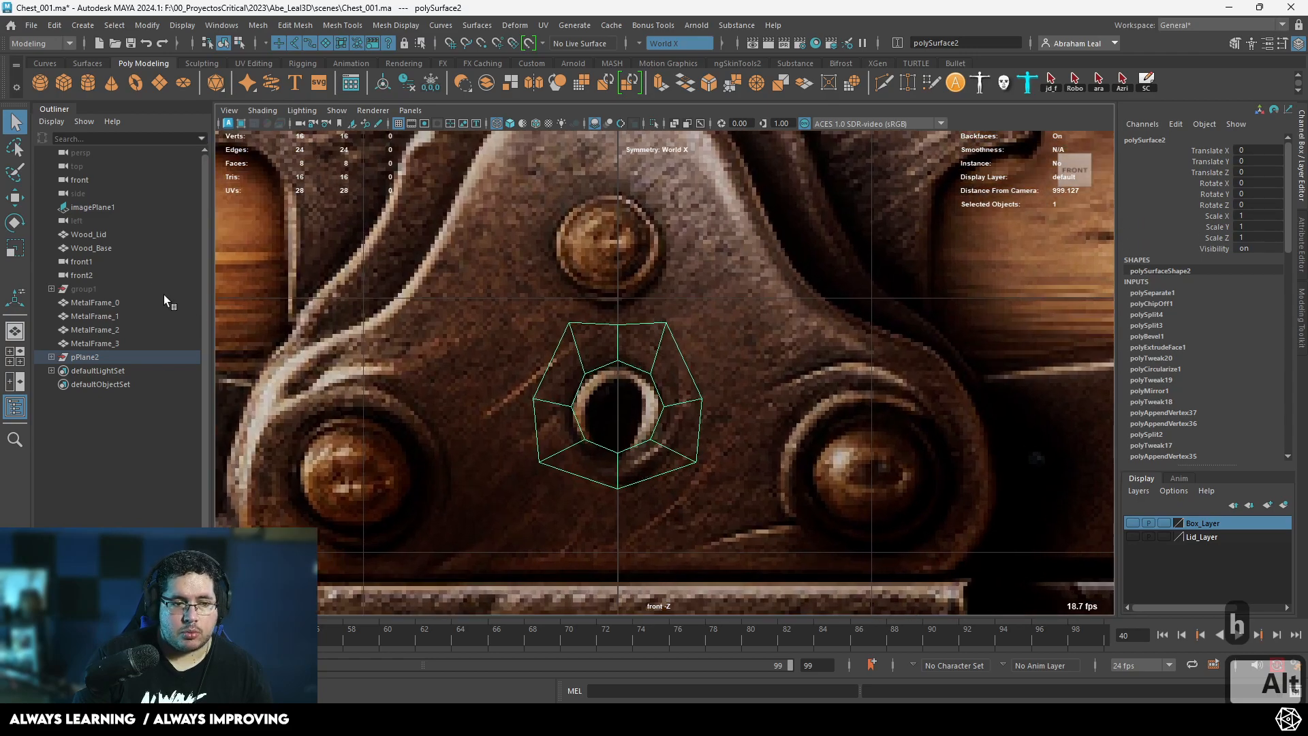
left_click(51, 357)
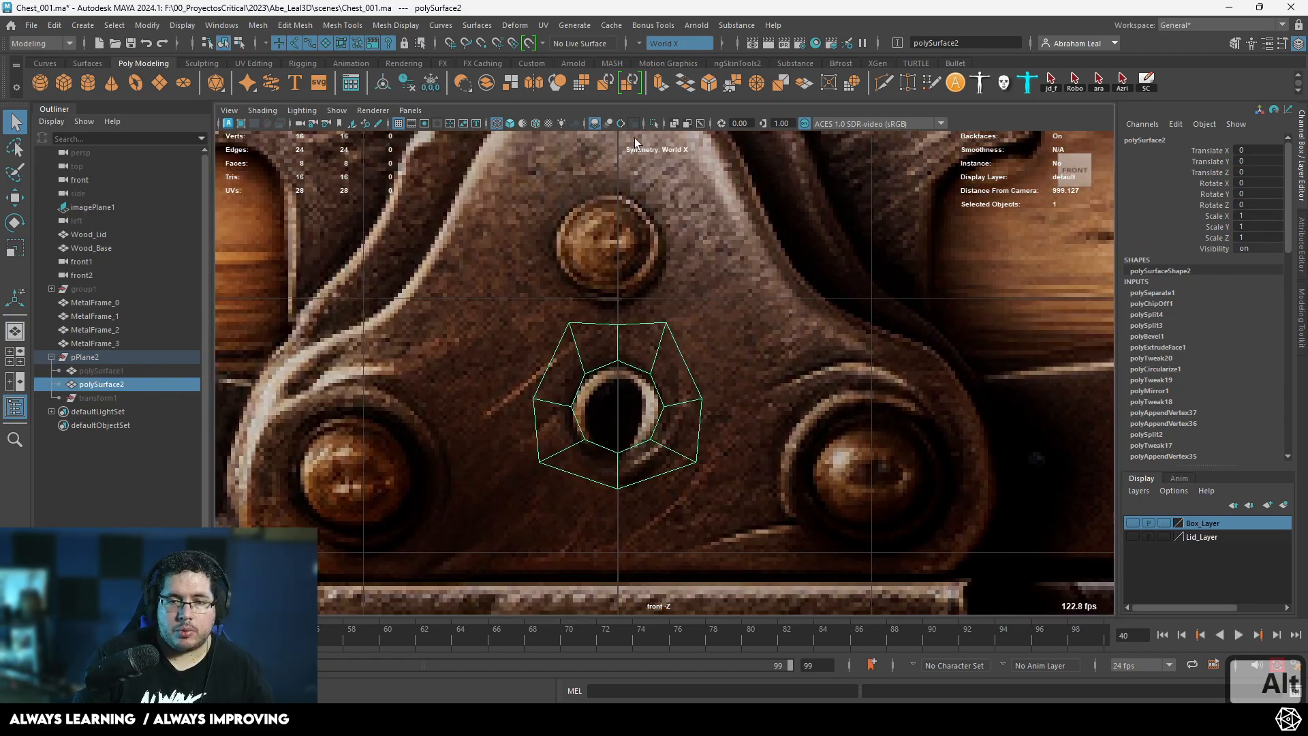
Turn symmetry off and delete the left half of the keyhole ring's faces.
left_click(654, 43)
left_click(664, 57)
key("ctrl+F11")
left_click_drag(581, 316, 484, 544)
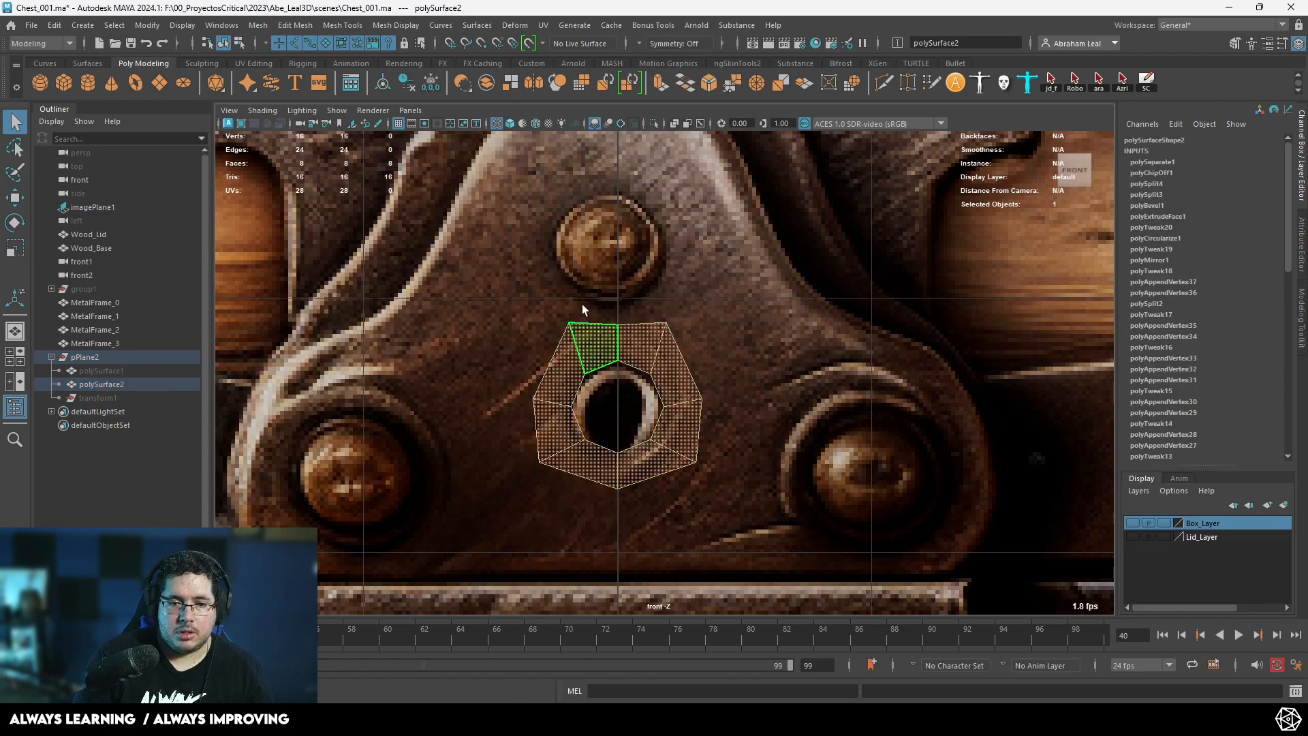
key("BackSpace")
With Quad Draw, add two quads from the half ring up the centre line to the raised plate's peak.
middle_click_drag(636, 314, 606, 428, "alt")
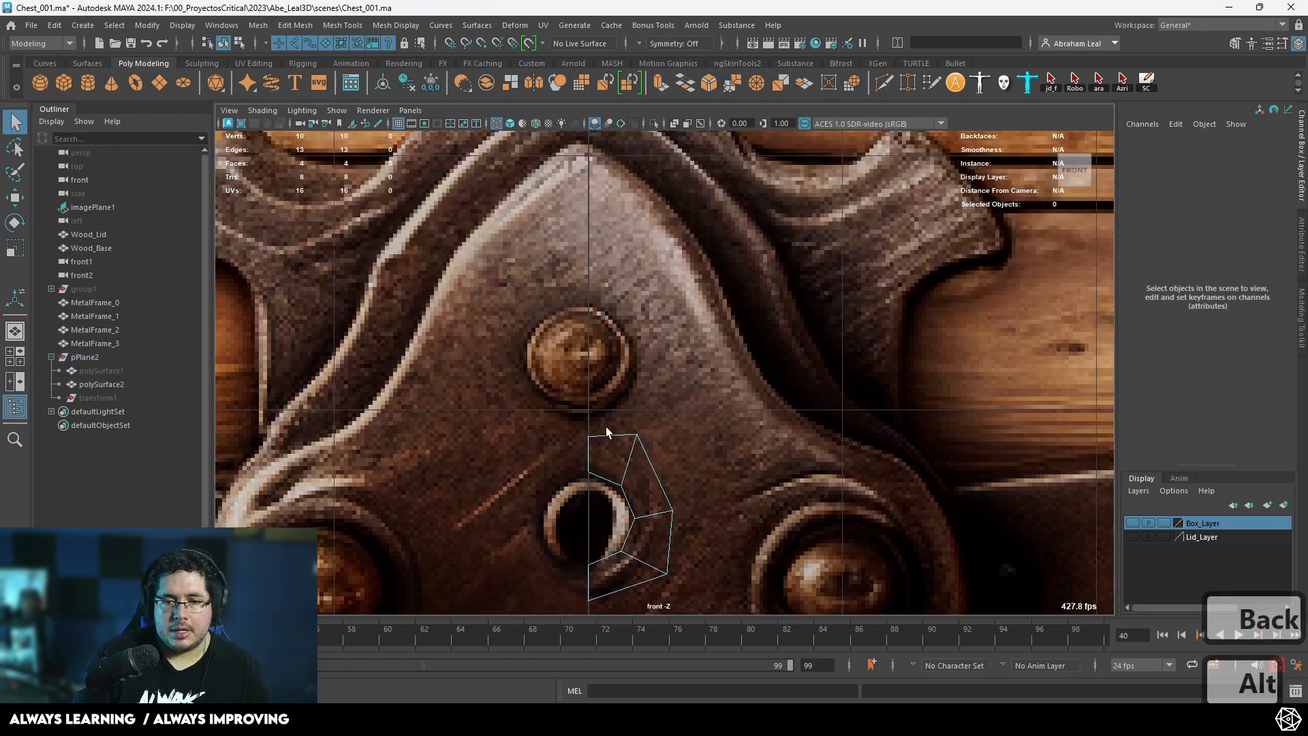
scroll(636, 442, "down", 2)
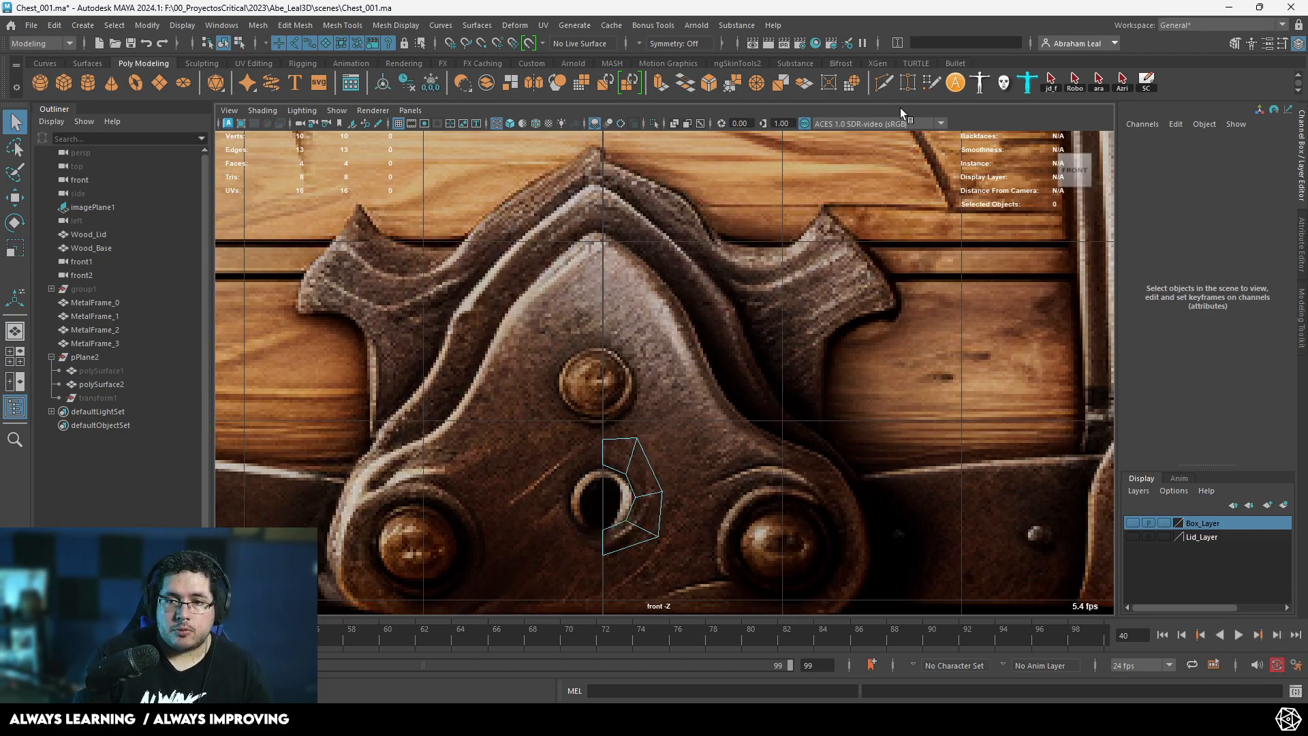
key("y")
left_click(622, 344, "shift")
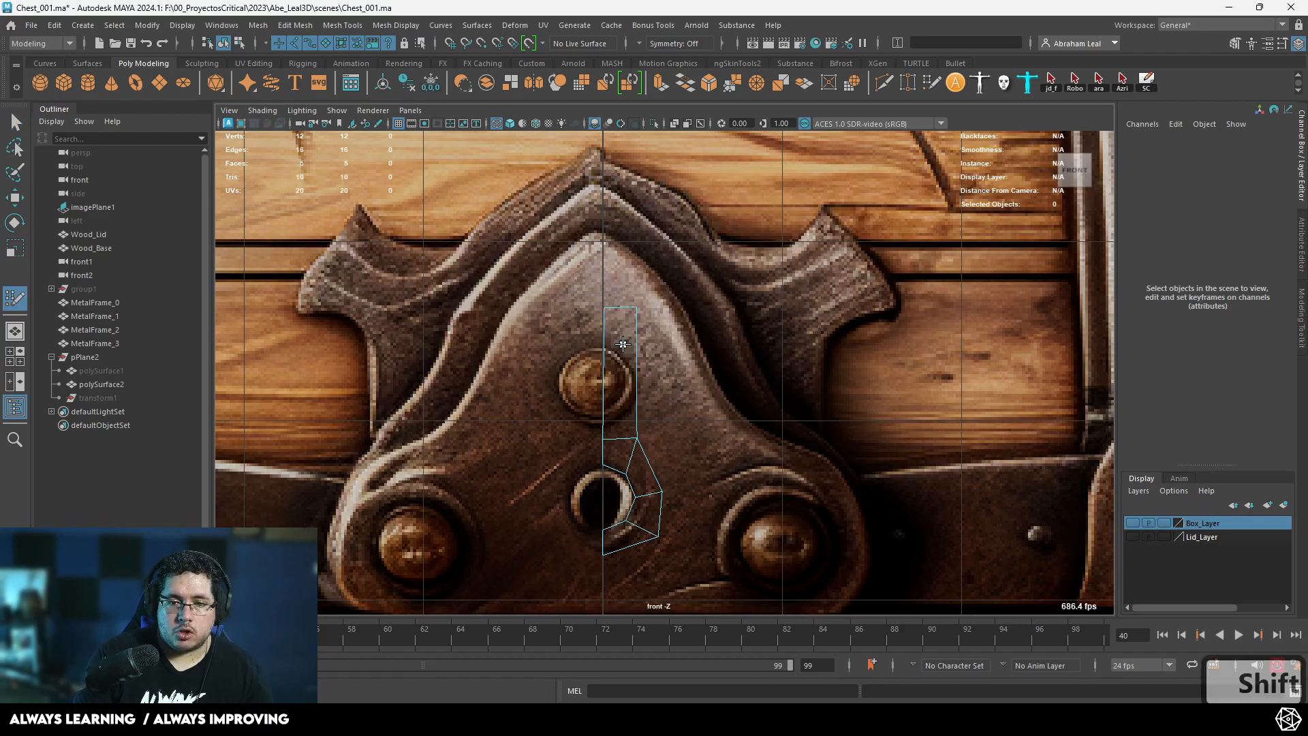
left_click(637, 212, "shift")
middle_click_drag(649, 269, 625, 237, "alt")
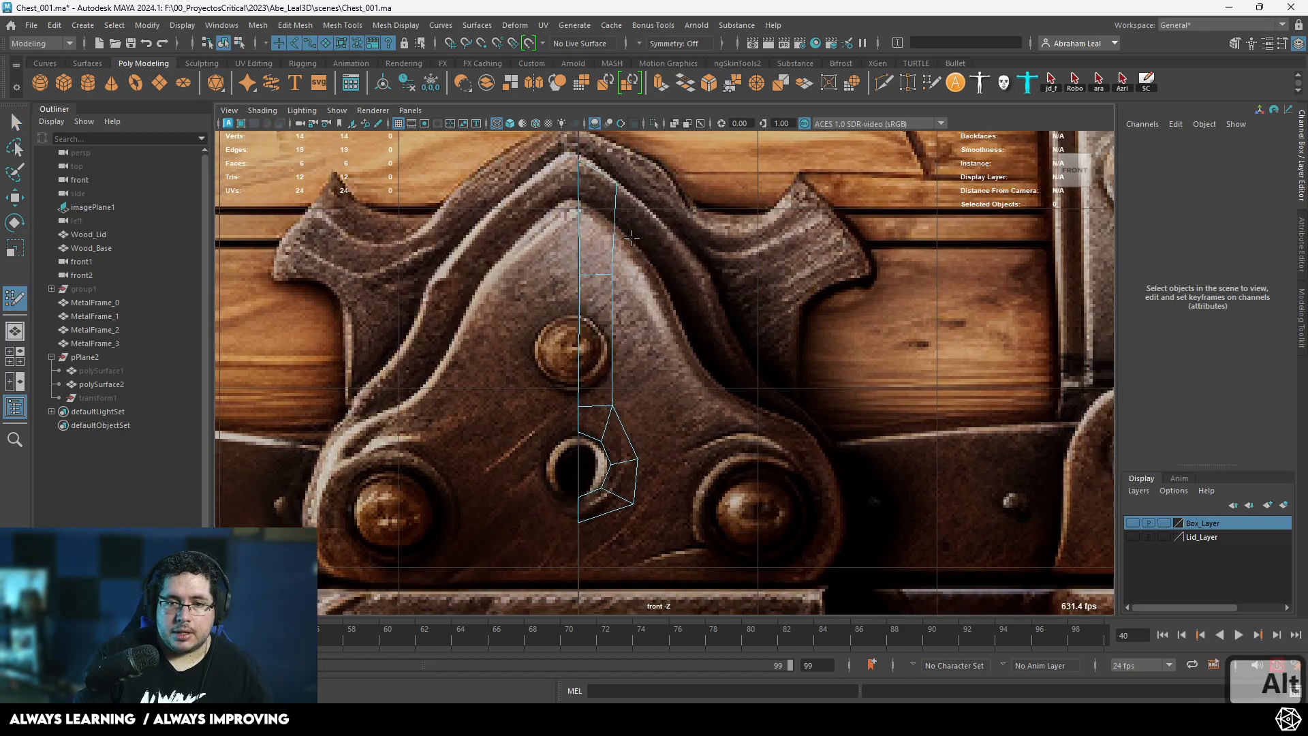
Trace a strip of quads from the peak down the raised plate's right outline and around the lower right rivet.
left_click(635, 246, "shift")
left_click(693, 319, "shift")
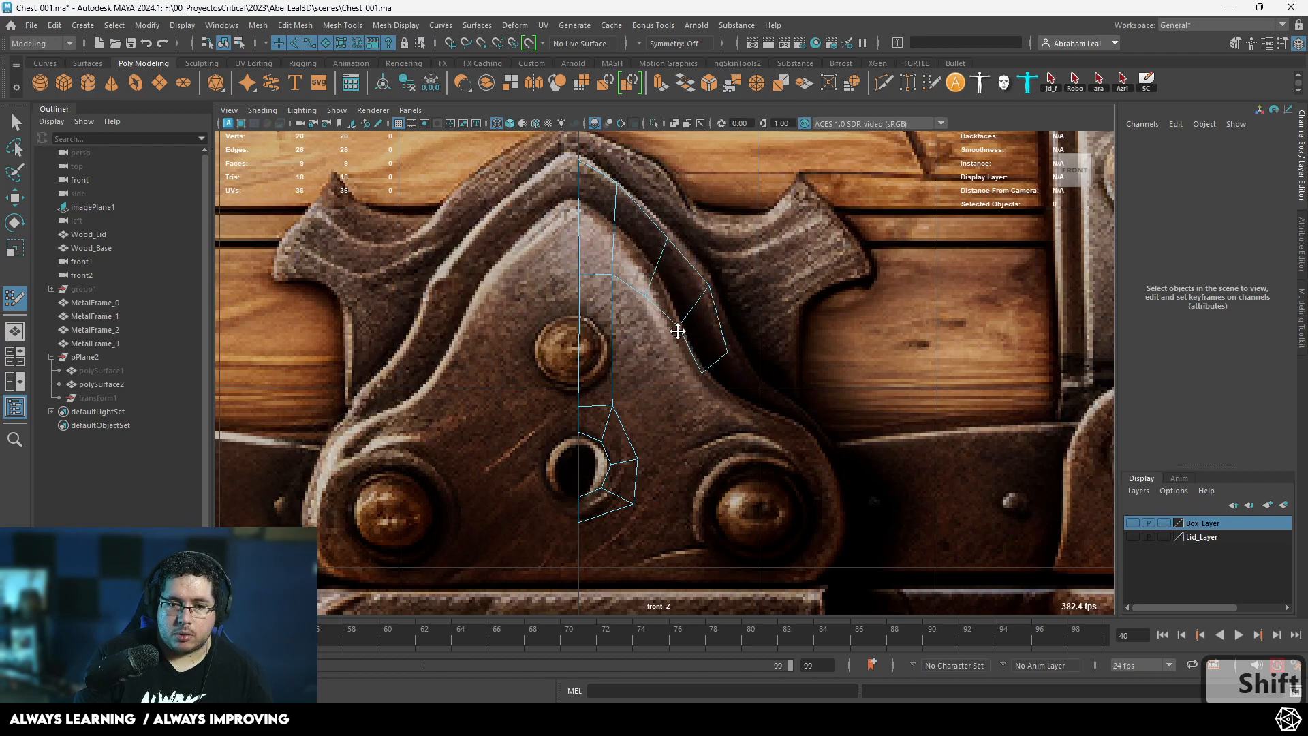
middle_click_drag(741, 392, 681, 352, "alt")
left_click(677, 372, "shift")
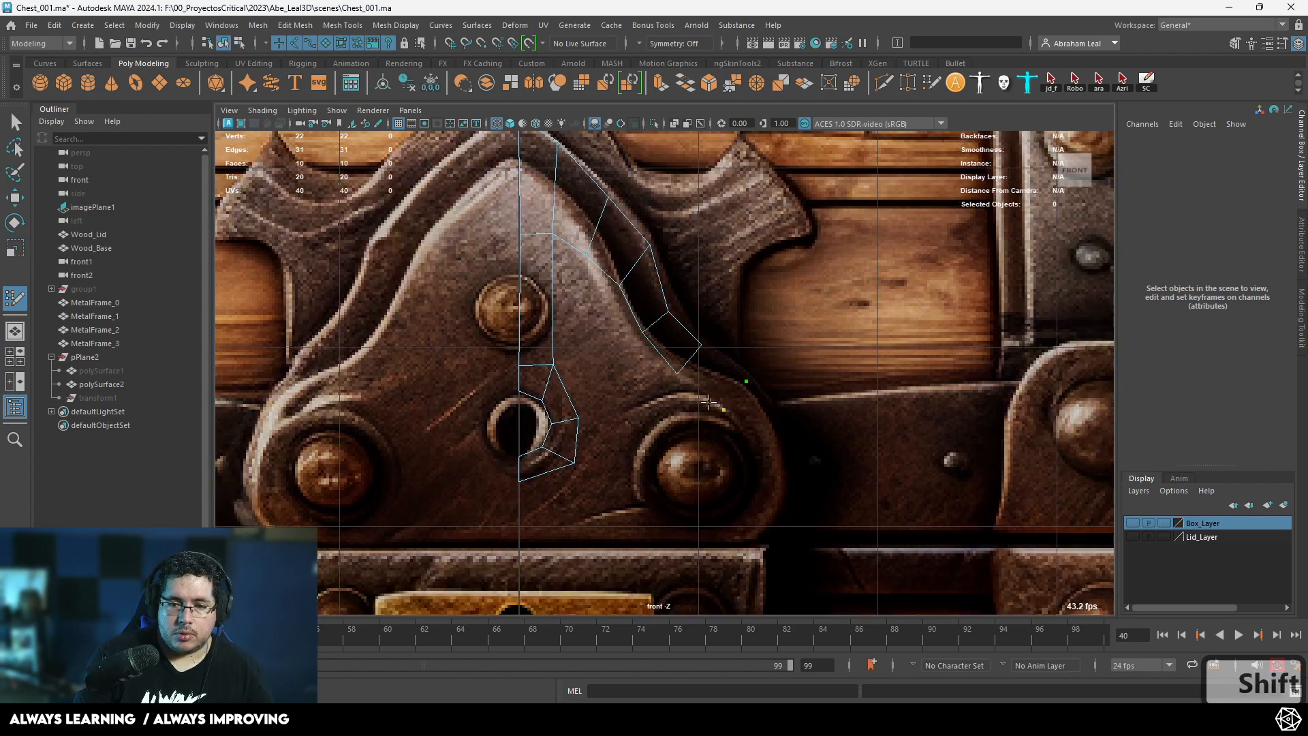
left_click(774, 503, "shift")
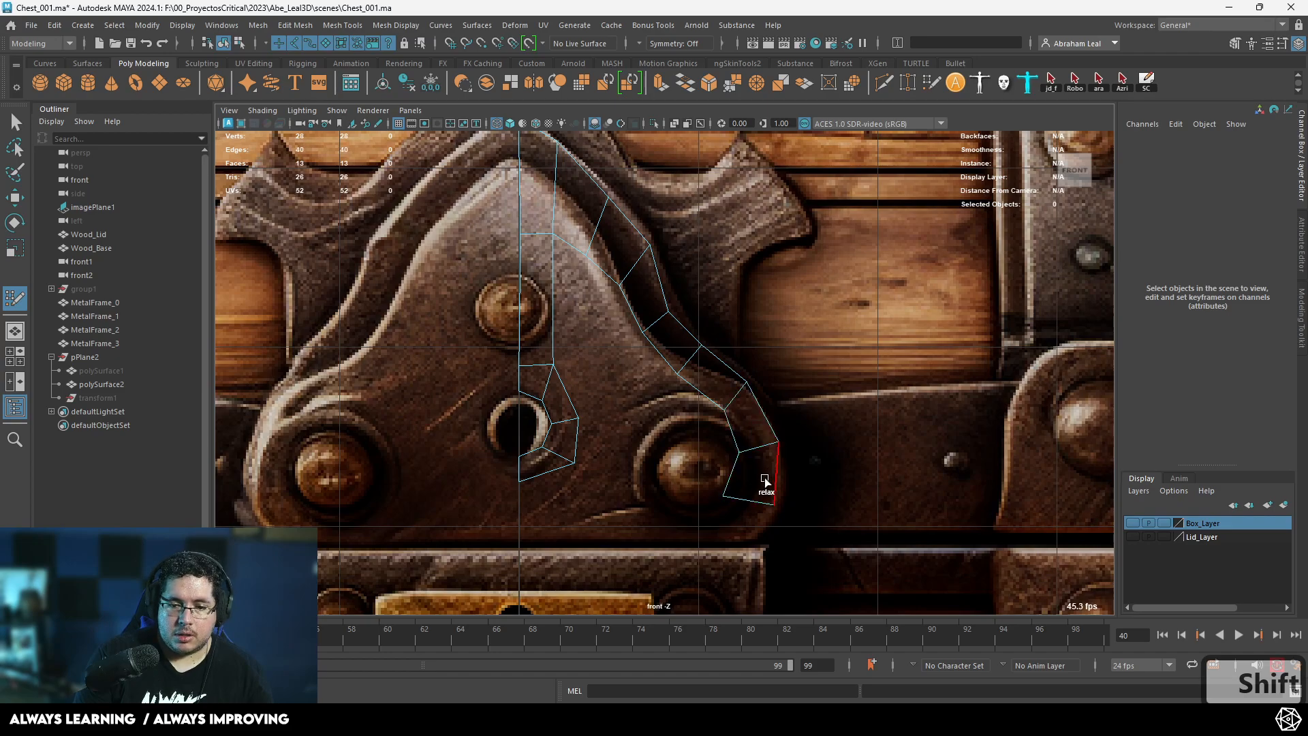
left_click(733, 517, "shift")
middle_click_drag(747, 503, 711, 455, "alt")
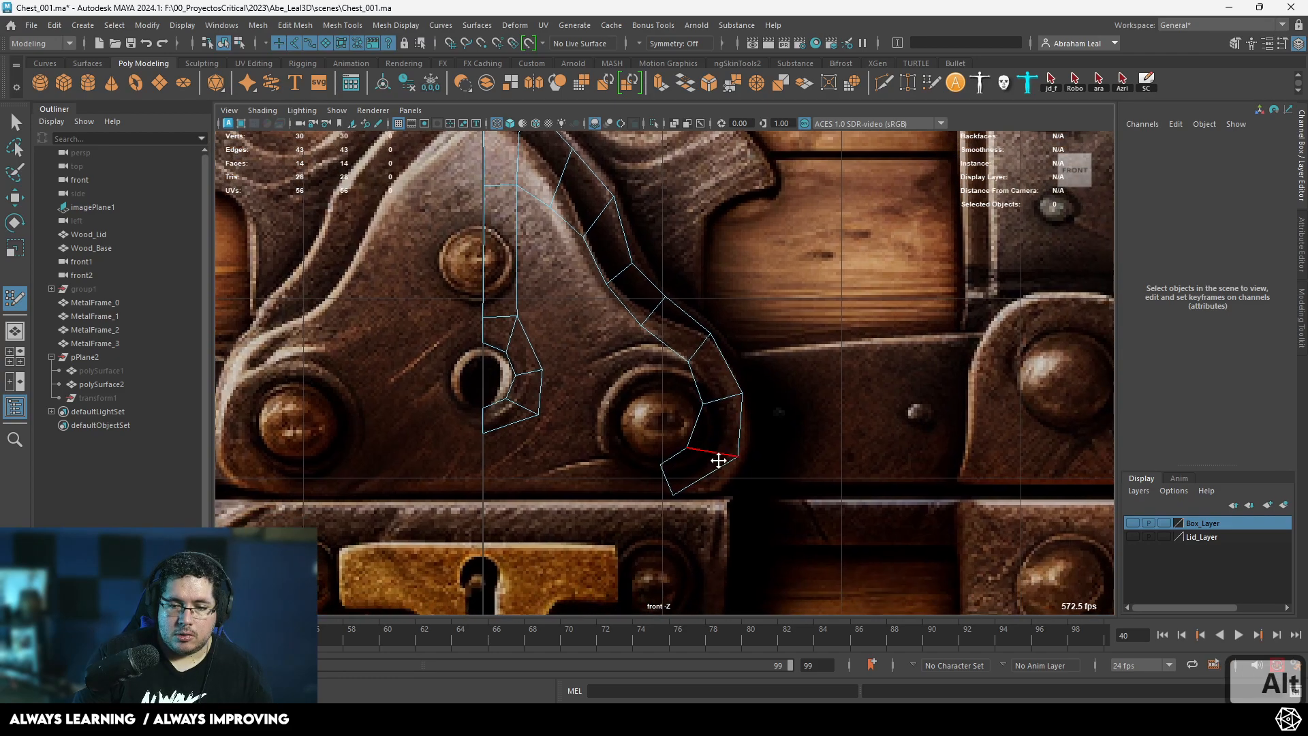
left_click(697, 480, "shift")
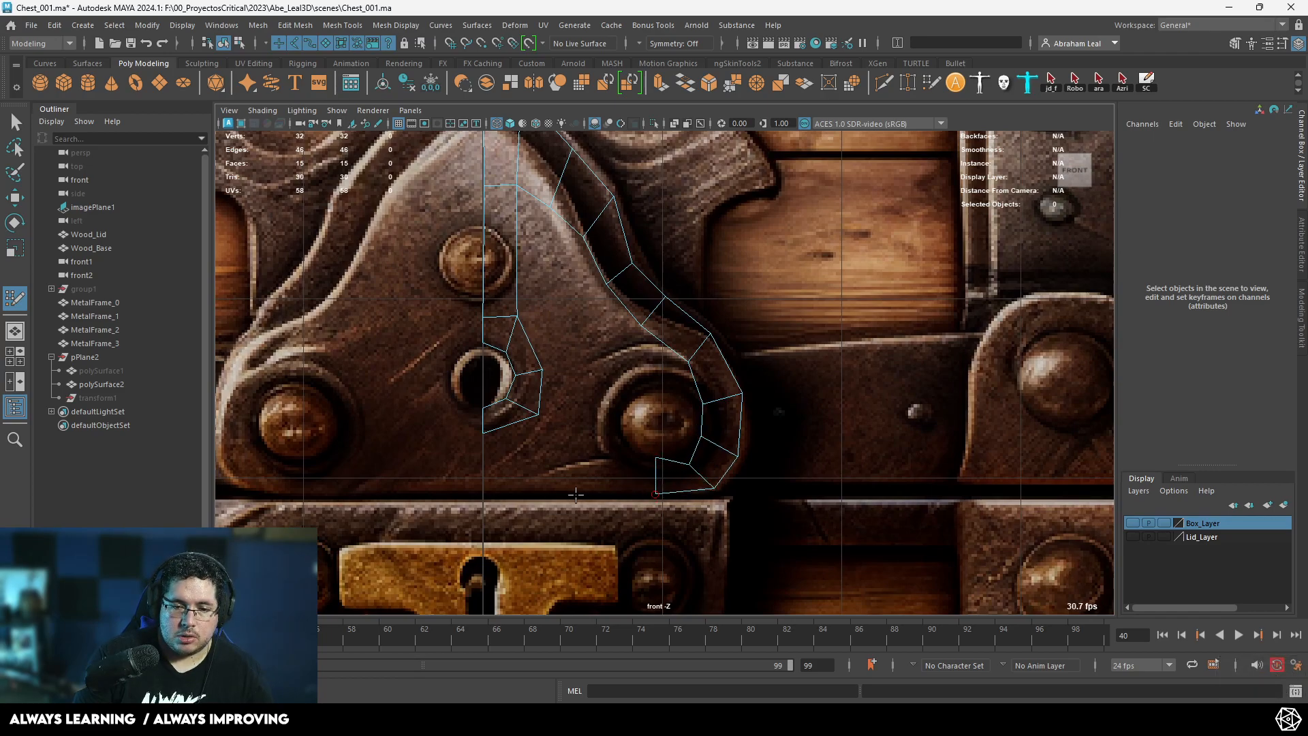
Undo the oversized bottom quad and fill two quads along the plate's bottom edge to the centre line.
left_click(513, 476, "shift")
key("ctrl+z")
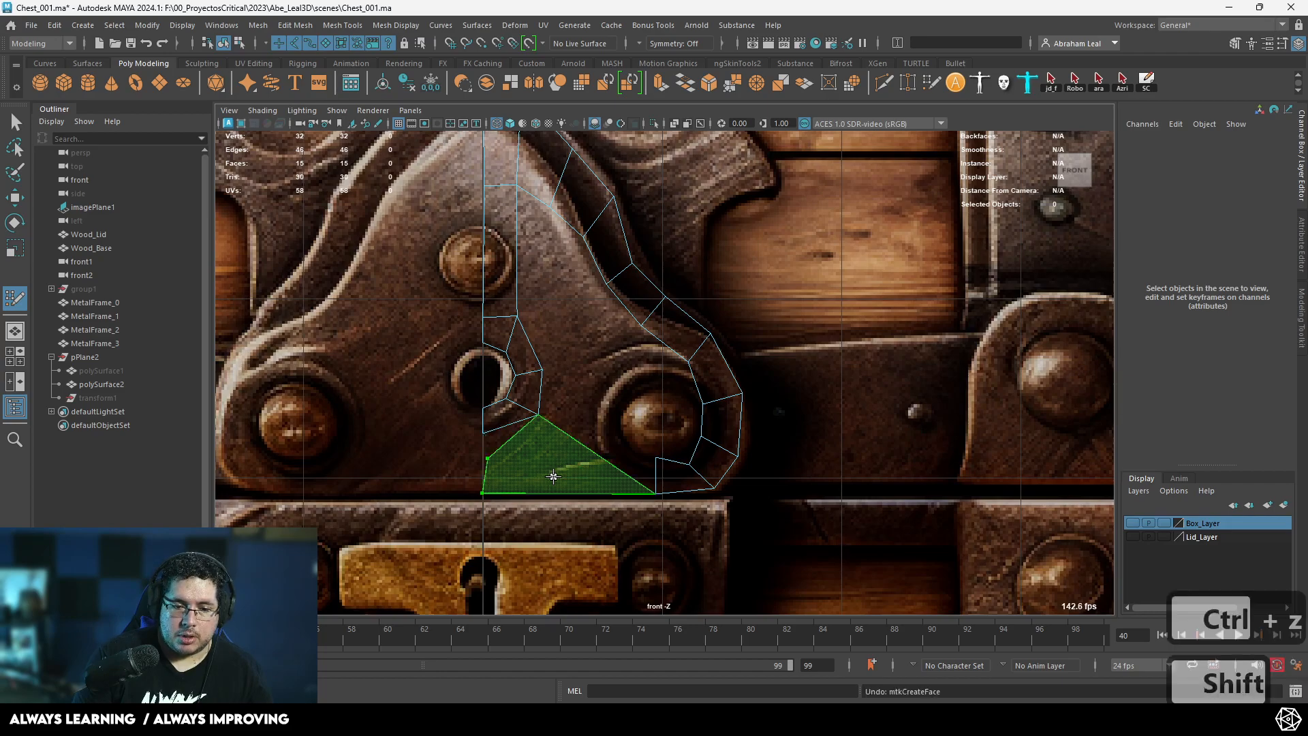
left_click(555, 486)
left_click(554, 460)
left_click(487, 458)
left_click(532, 472, "shift")
left_click(557, 482, "shift")
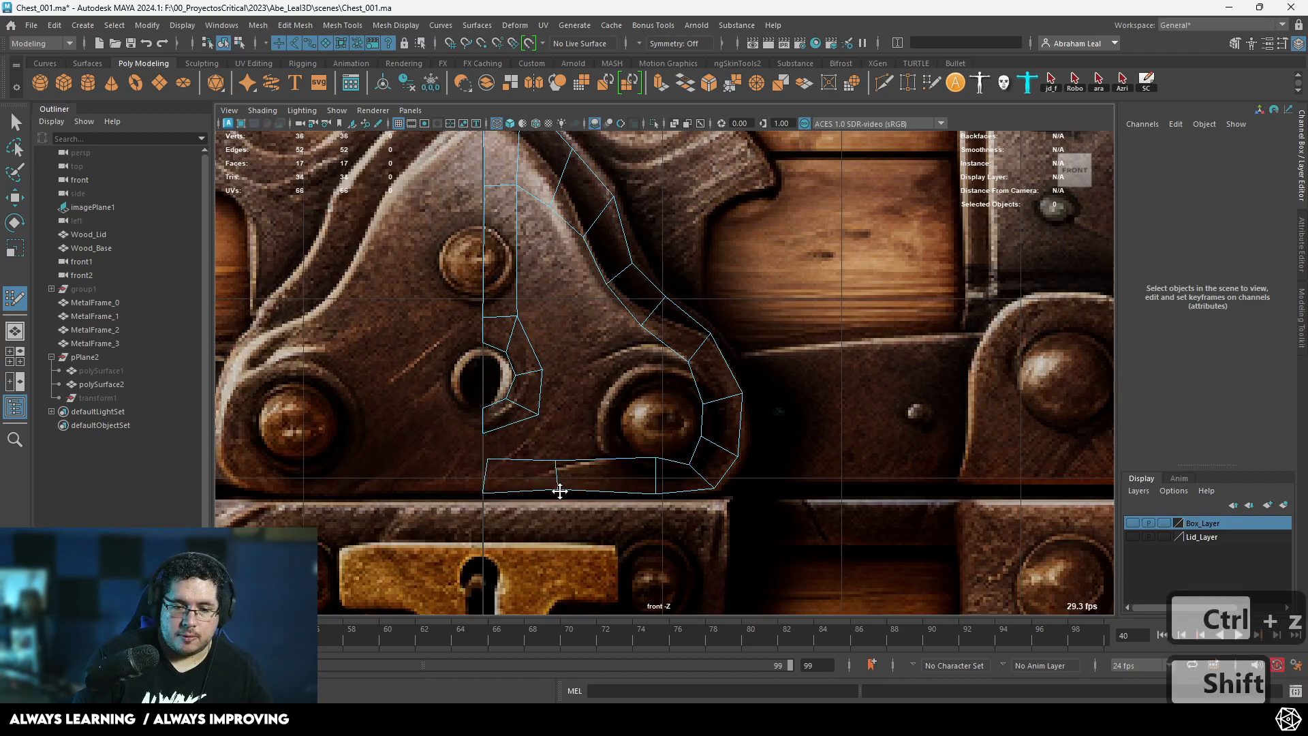
Fill quads between the keyhole ring and the bottom row and extend them from the ring towards the right rivet.
left_click(521, 439, "shift")
left_click(641, 413)
left_click(601, 431, "shift")
left_click(628, 370)
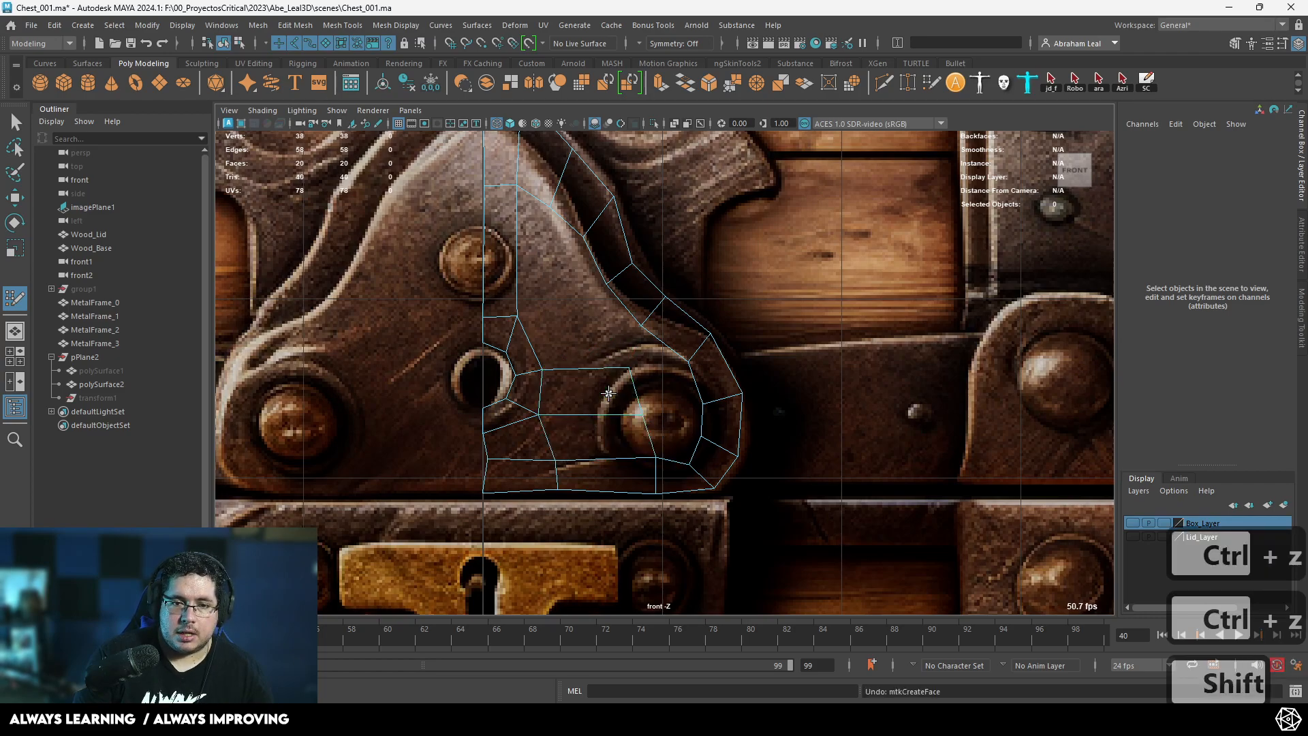
left_click(609, 394, "shift")
middle_click_drag(596, 351, 610, 406, "alt")
left_click(610, 372)
left_click(587, 398, "shift")
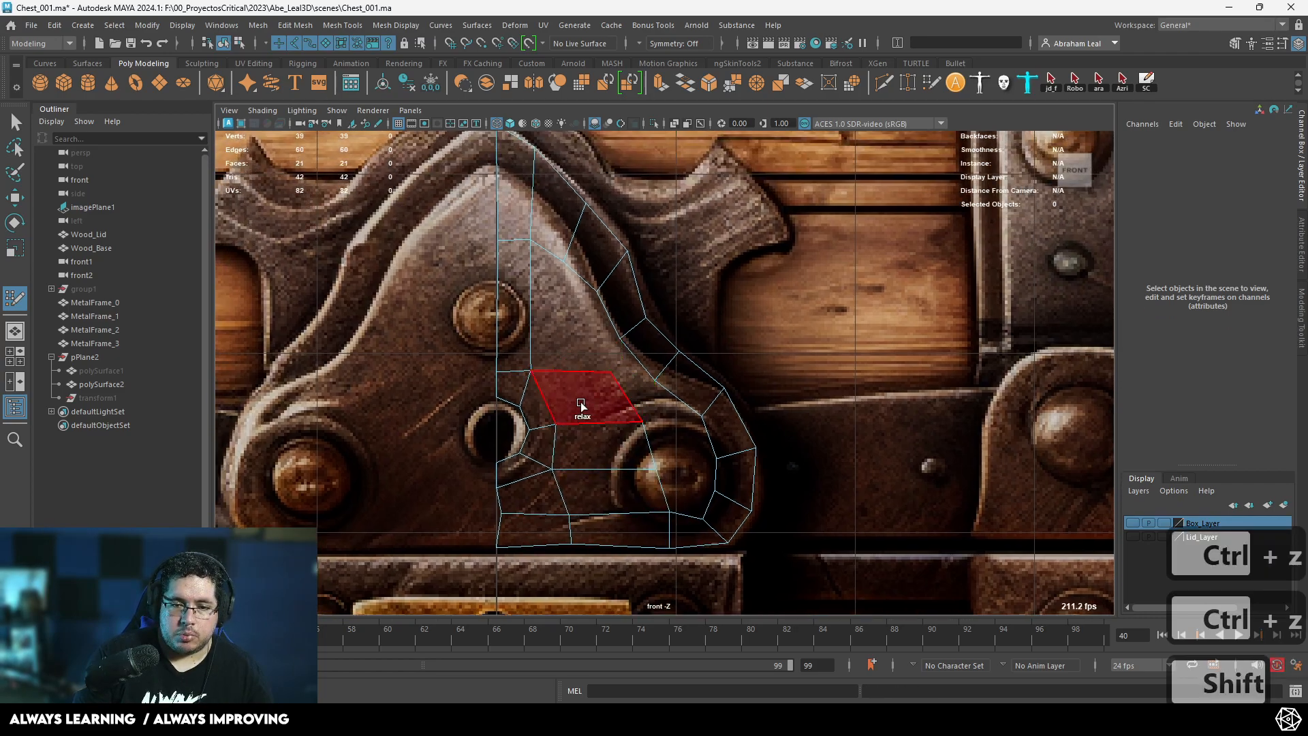
Shift the vertices of the bottom row and beside the right rivet towards the keyhole to even the quads.
left_click_drag(568, 536, 555, 516)
left_click_drag(669, 516, 637, 519)
left_click_drag(641, 423, 617, 427)
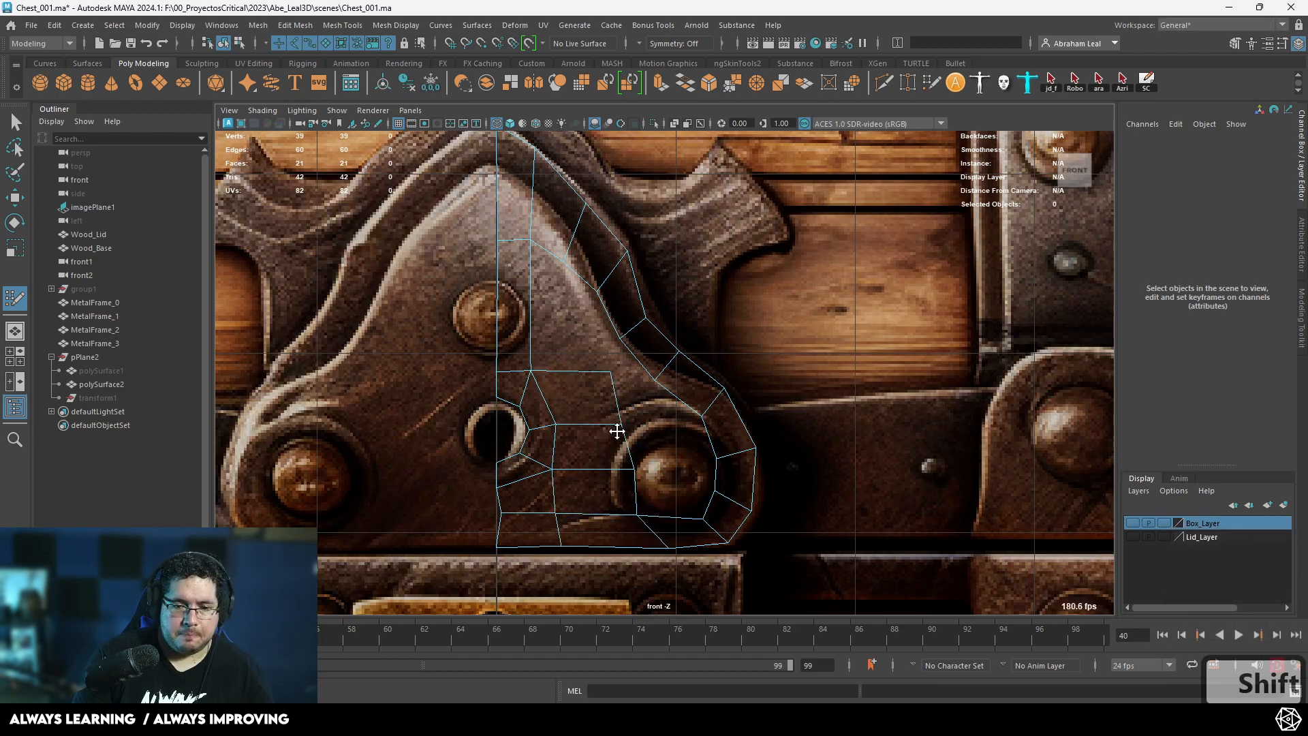
Insert an edge across the centre column beside the top rivet and fill quads from there to the upper right outline strip.
middle_click_drag(603, 406, 613, 482, "alt")
scroll(585, 385, "up", 3)
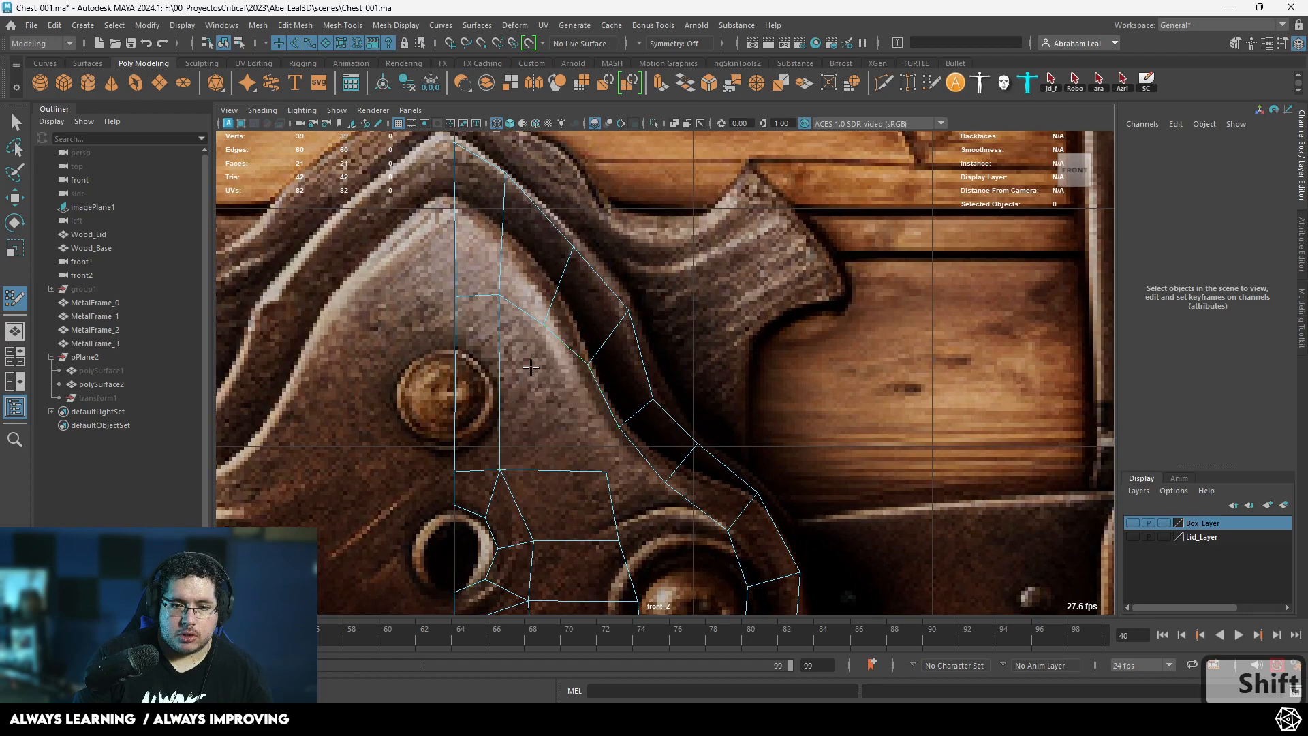
mouse_move(543, 327)
left_mouse_down()
mouse_move(584, 350)
mouse_move(563, 321)
left_mouse_up()
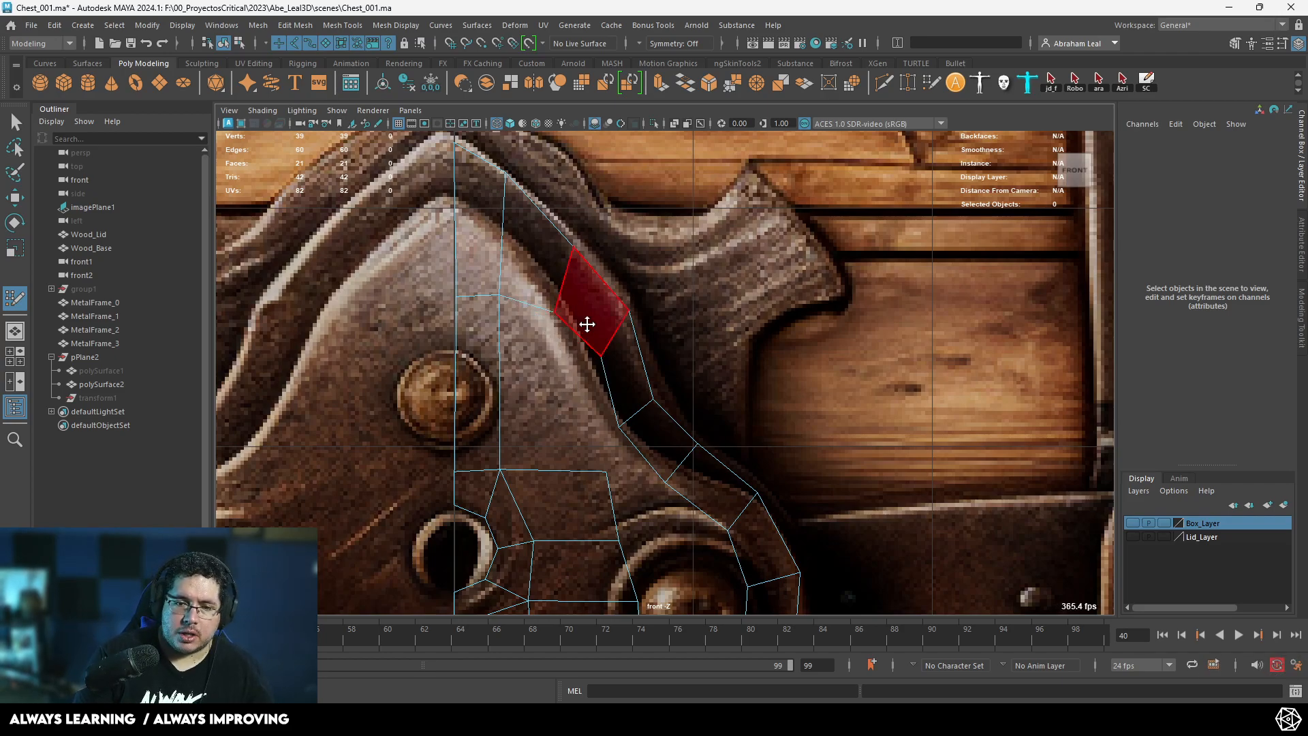
left_click(483, 379, "ctrl")
left_click(528, 341, "shift")
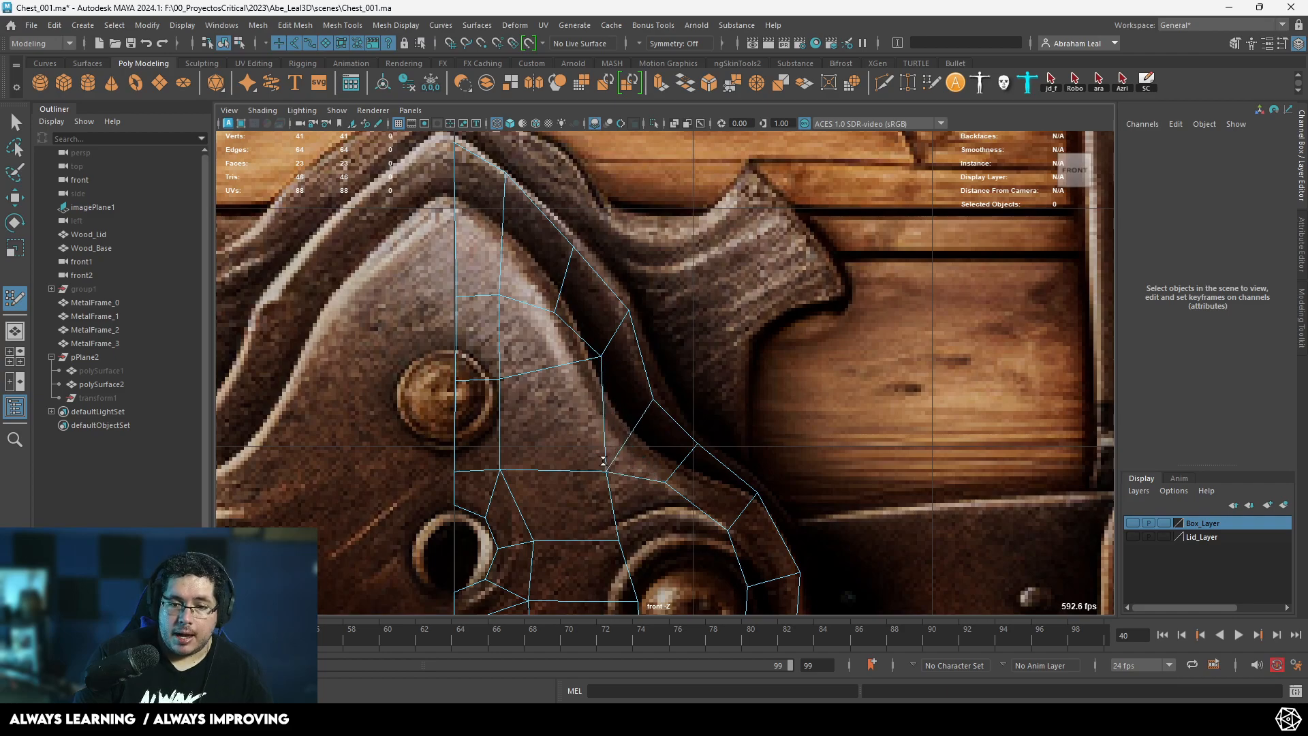
left_click(575, 424, "shift")
Shift the inner vertices at the outline's inward curve and fill two quads above and beside the right rivet.
left_click_drag(603, 358, 596, 376)
mouse_move(599, 401)
middle_mouse_down("alt")
mouse_move(569, 334)
mouse_move(570, 374)
middle_mouse_up("alt")
left_click_drag(570, 374, 583, 360)
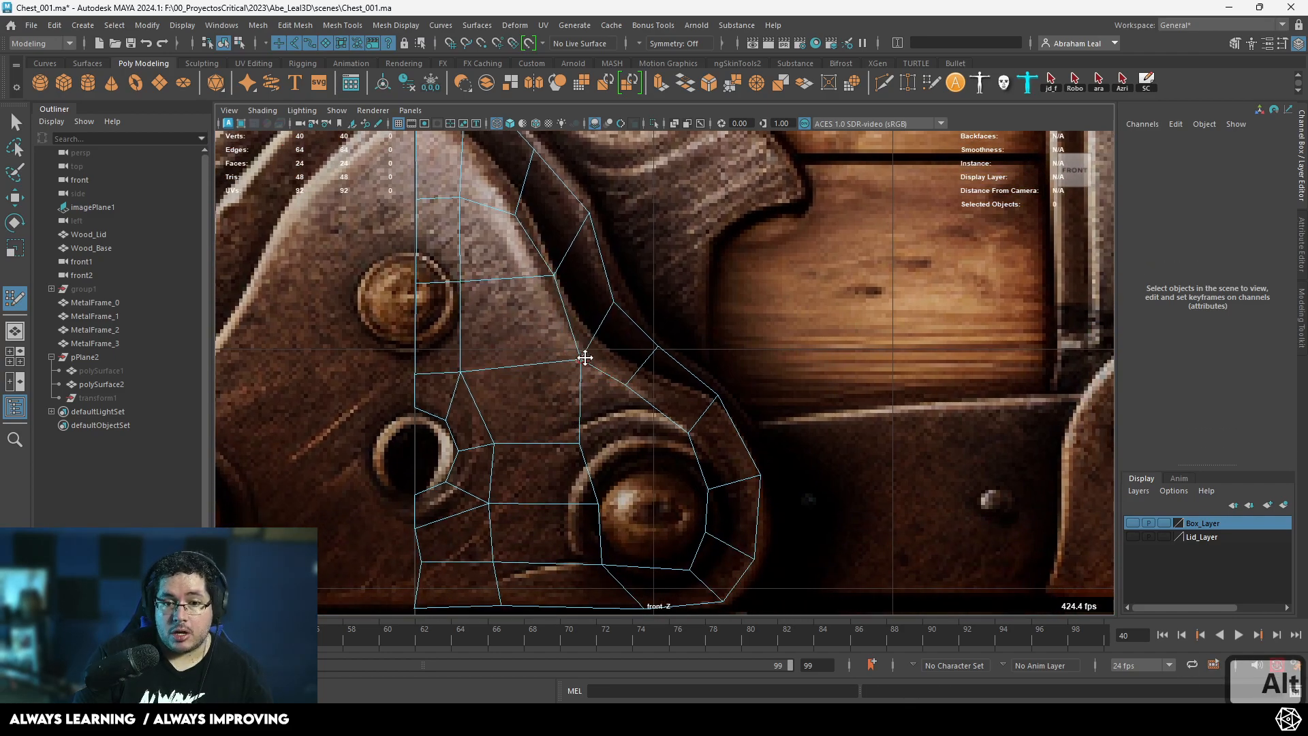
middle_click_drag(623, 423, 603, 380, "alt")
left_click(593, 374, "shift")
left_click(627, 423, "shift")
middle_click_drag(687, 529, 668, 471, "alt")
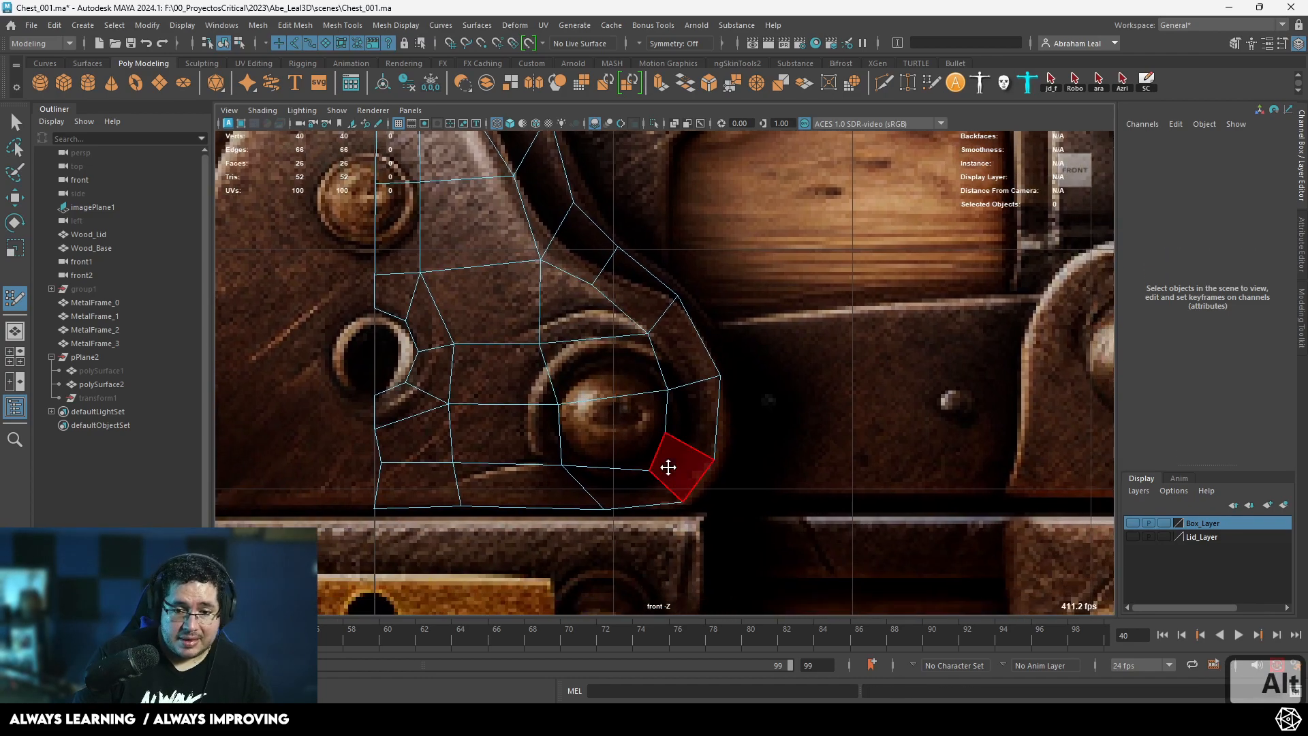
Undo the last change, reshape the bottom row below the right rivet, fill the remaining rivet quads and relax the surrounding vertices.
key("ctrl+z")
left_click_drag(604, 509, 546, 476)
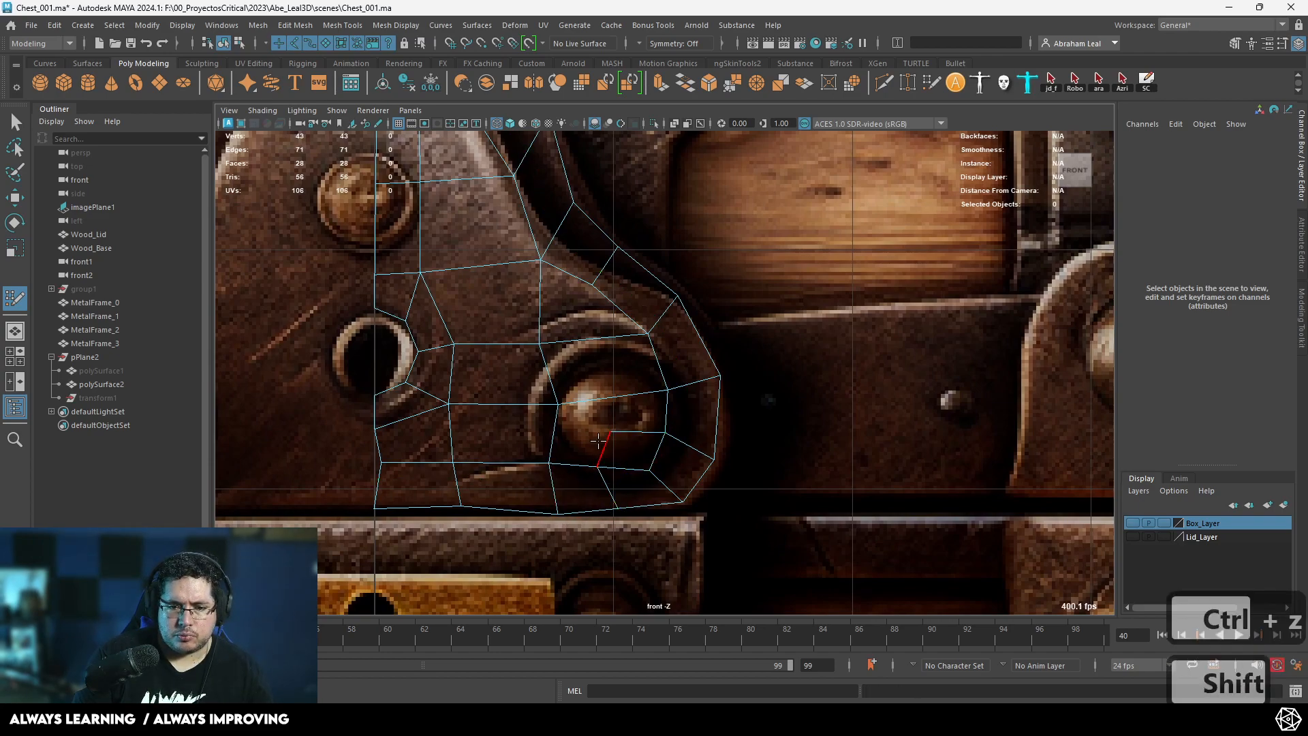
left_click(592, 439, "shift")
mouse_move(612, 396)
left_mouse_down("shift")
mouse_move(549, 394)
mouse_move(598, 365)
left_mouse_up("shift")
middle_click_drag(598, 365, 627, 423, "alt")
mouse_move(628, 423)
left_mouse_down("shift")
mouse_move(628, 390)
mouse_move(590, 325)
left_mouse_up("shift")
middle_click_drag(611, 448, 622, 391, "alt")
left_click_drag(597, 504, 584, 496)
left_click_drag(602, 413, 573, 427, "shift")
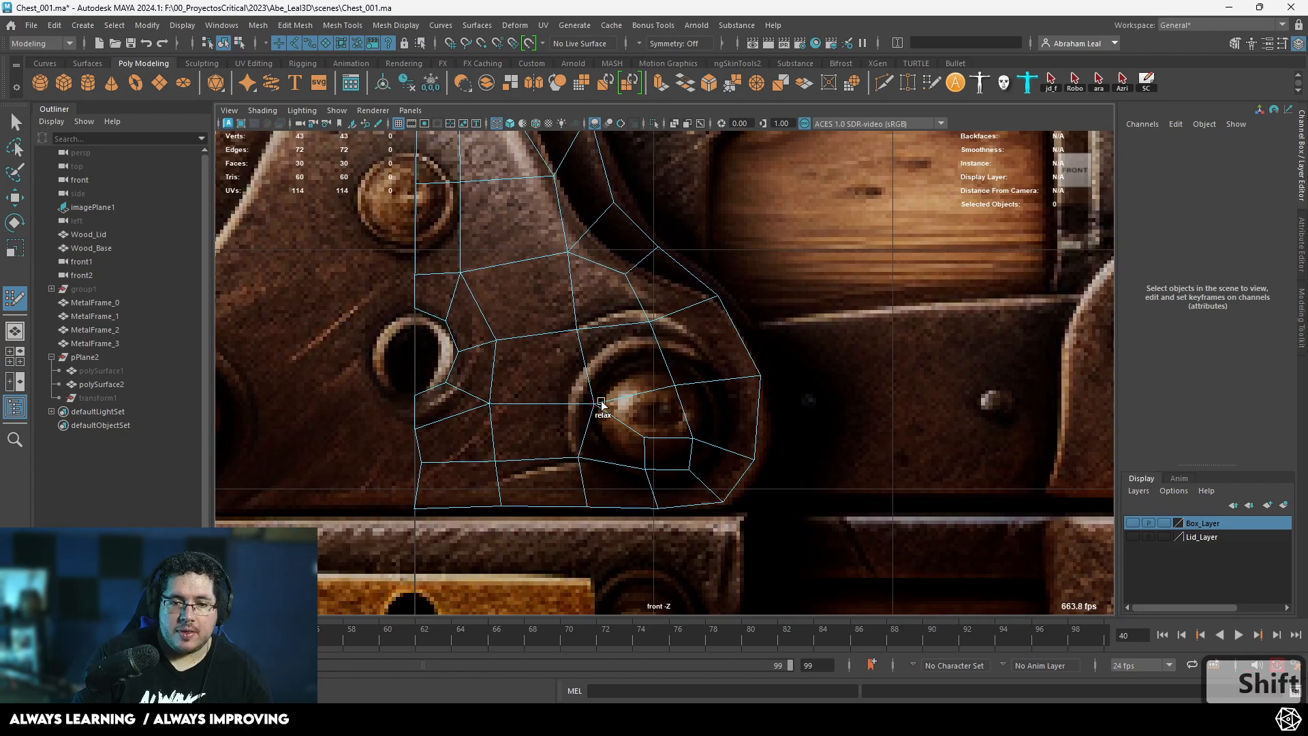
Align the half plate's centre-column vertices in one vertical line and snap them to the centre line.
scroll(426, 460, "down", 3)
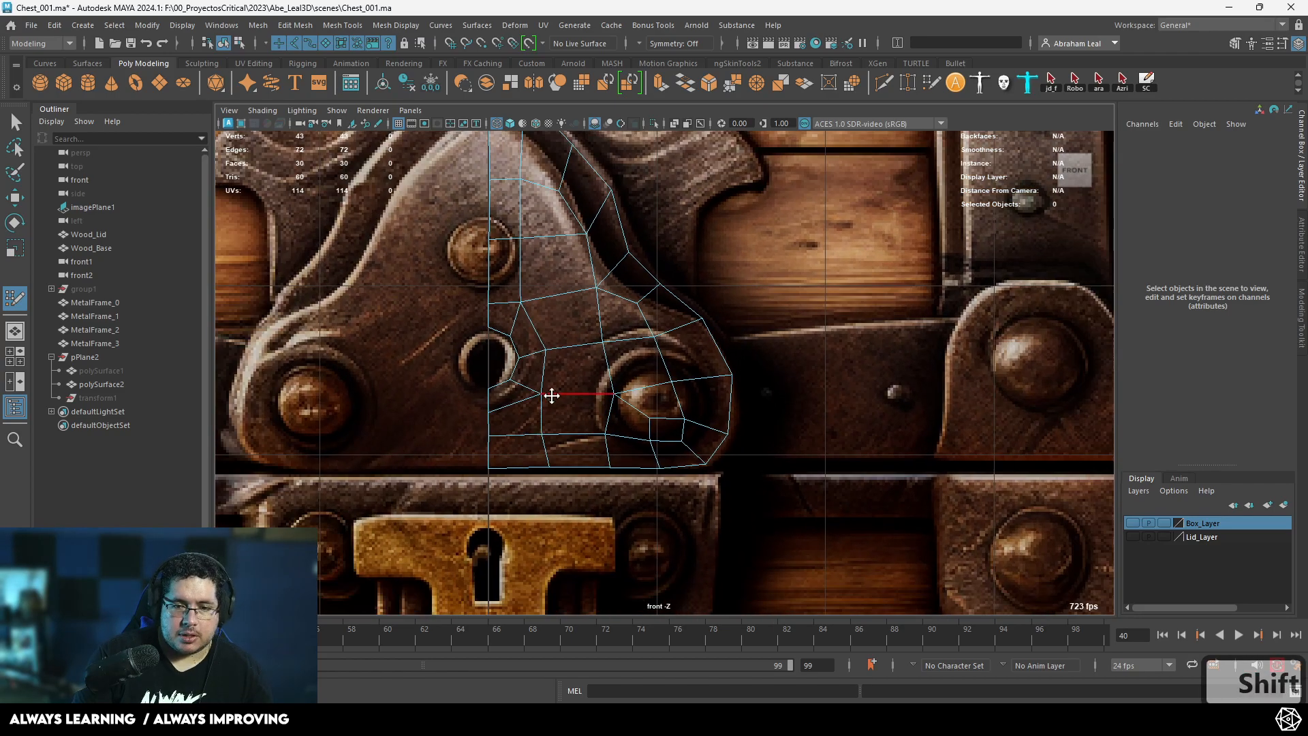
middle_click_drag(547, 389, 593, 453, "alt")
right_click_drag(604, 291, 513, 284)
middle_click_drag(562, 272, 588, 316, "alt")
left_click_drag(547, 166, 500, 525)
key("r")
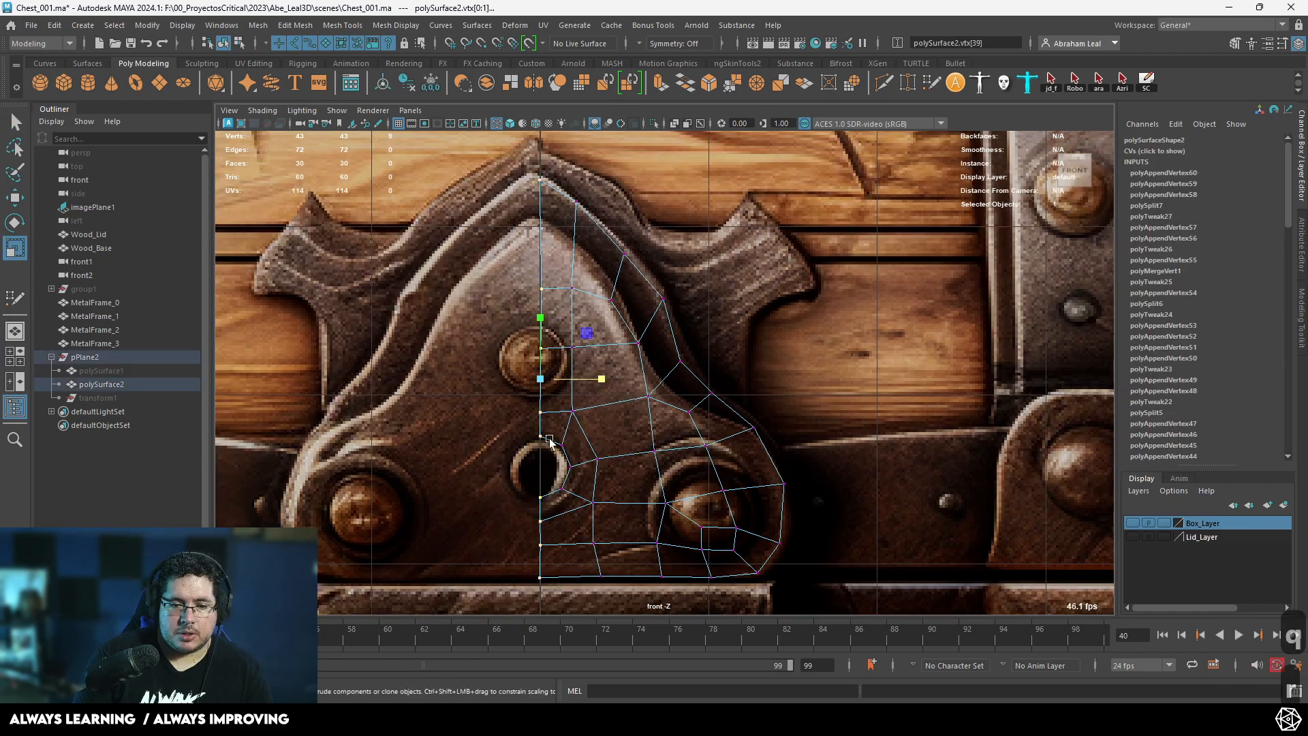
key("w")
mouse_move(595, 379)
left_mouse_down()
mouse_move(556, 390)
mouse_move(581, 379)
left_mouse_up()
key("x")
Mirror the half plate across the world X axis and show it shaded together with the unhidden base plate.
right_click_drag(549, 323, 583, 458)
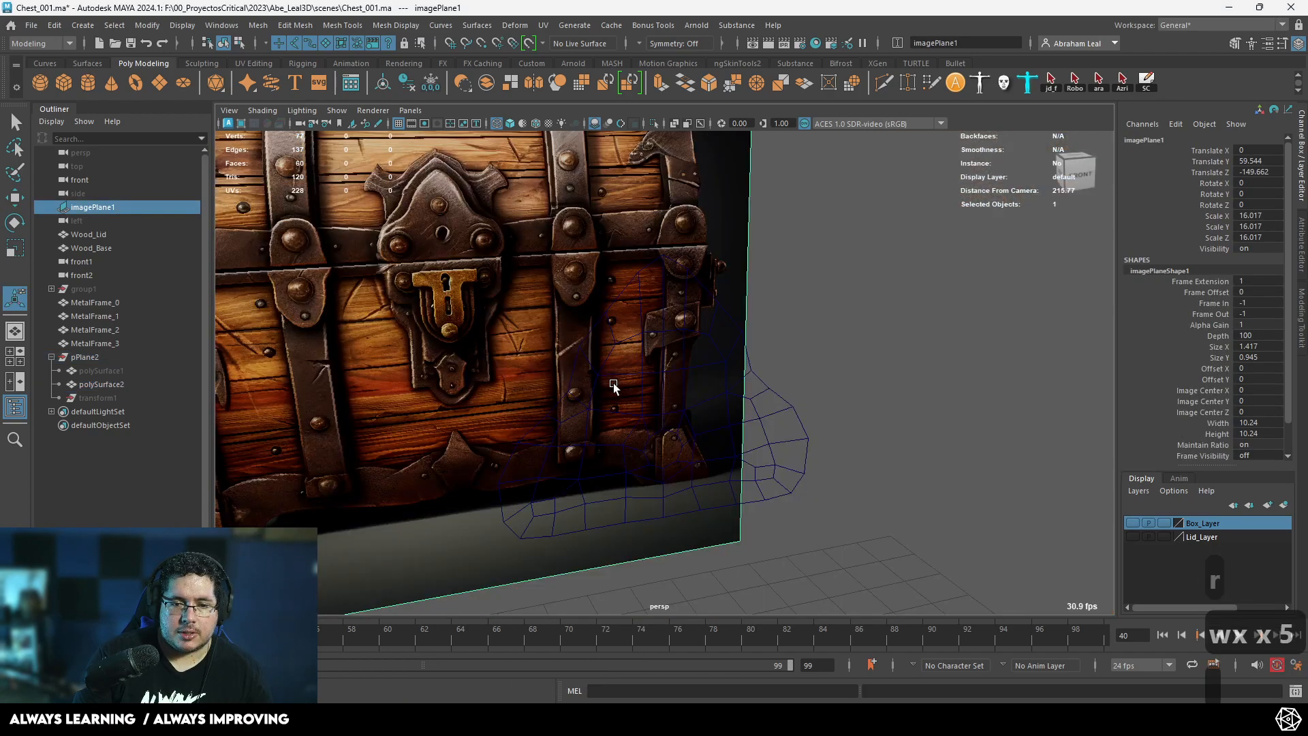
key("5")
left_click(127, 370)
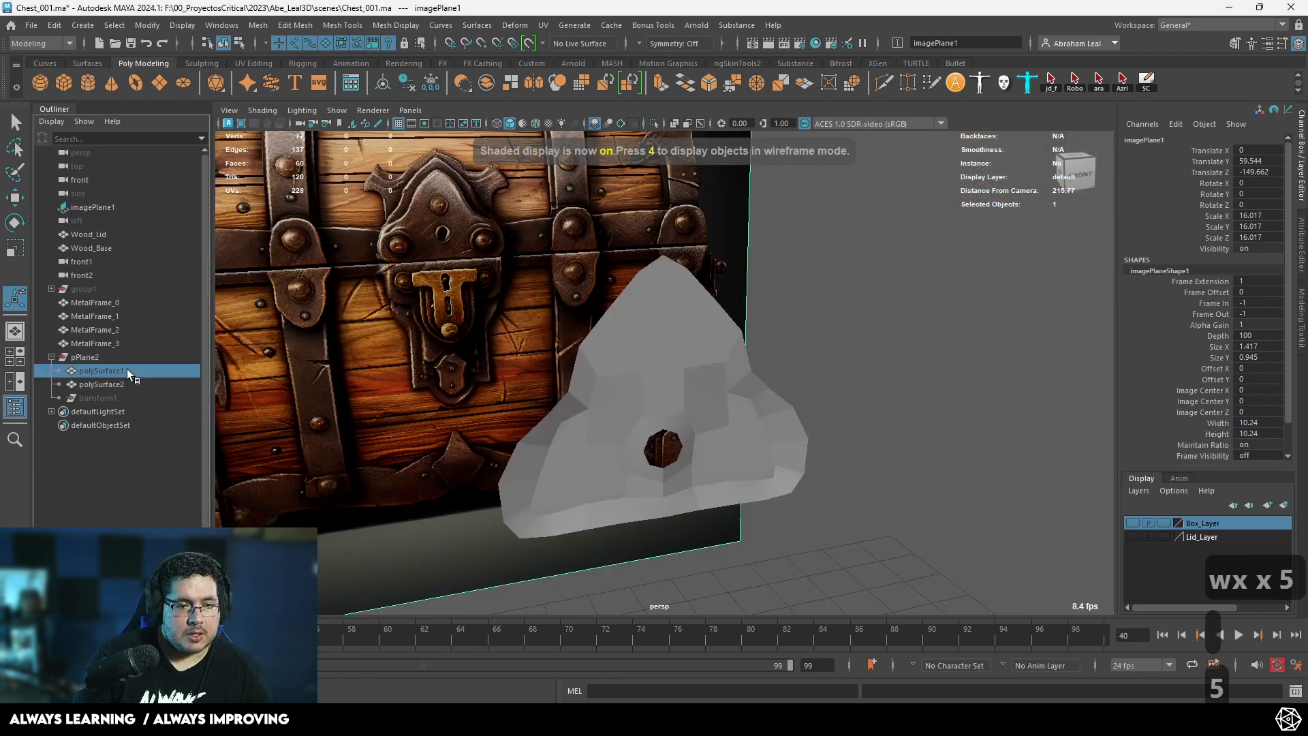
key("h")
left_click_drag(633, 406, 678, 411, "alt")
right_click_drag(678, 410, 709, 418, "alt")
left_click(649, 351)
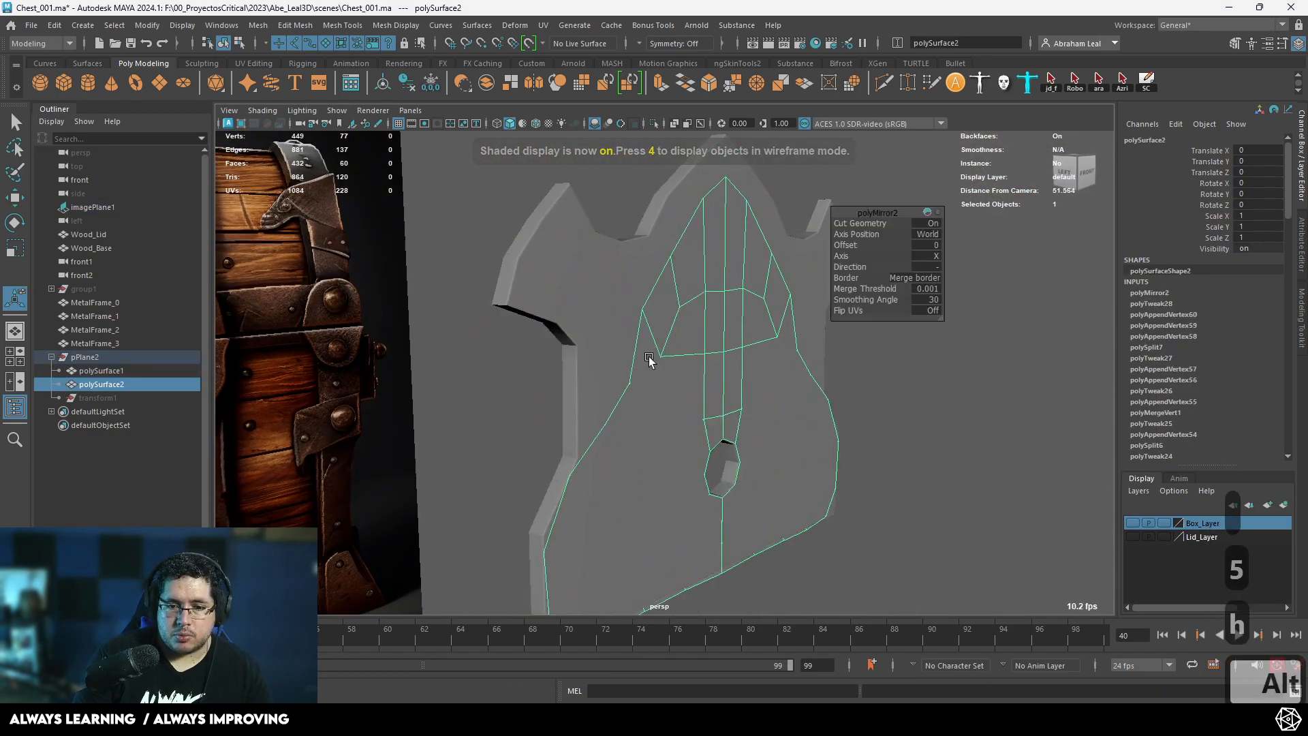
left_click_drag(648, 353, 702, 402, "alt")
right_click_drag(702, 402, 705, 419, "alt")
left_click_drag(705, 418, 514, 359, "alt")
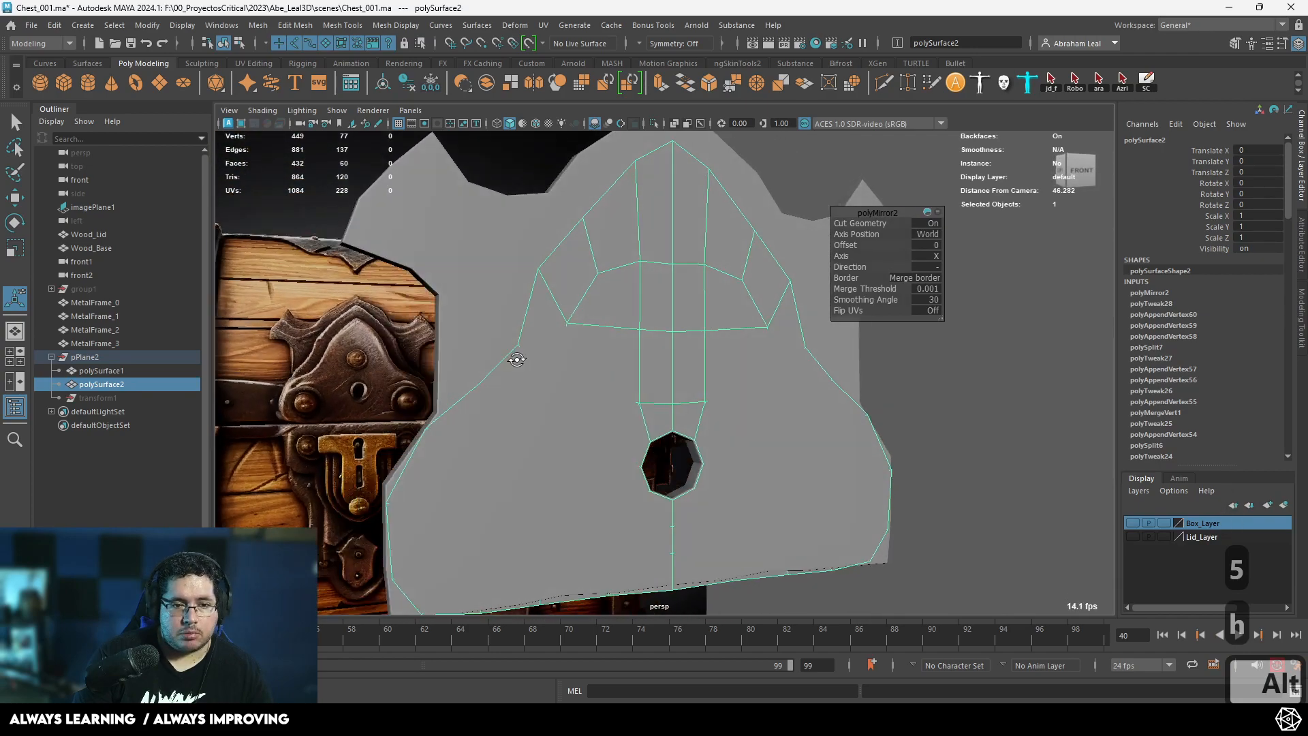
middle_click_drag(514, 359, 523, 376, "alt")
right_click_drag(523, 376, 552, 386, "alt")
Extrude the mirrored raised plate's faces and undo the adjustments made after the extrusion.
key("ctrl+e")
left_click_drag(587, 394, 794, 223, "alt")
key("ctrl+z")
key("ctrl+z")
key("ctrl+z")
key("ctrl+z")
key("ctrl+z")
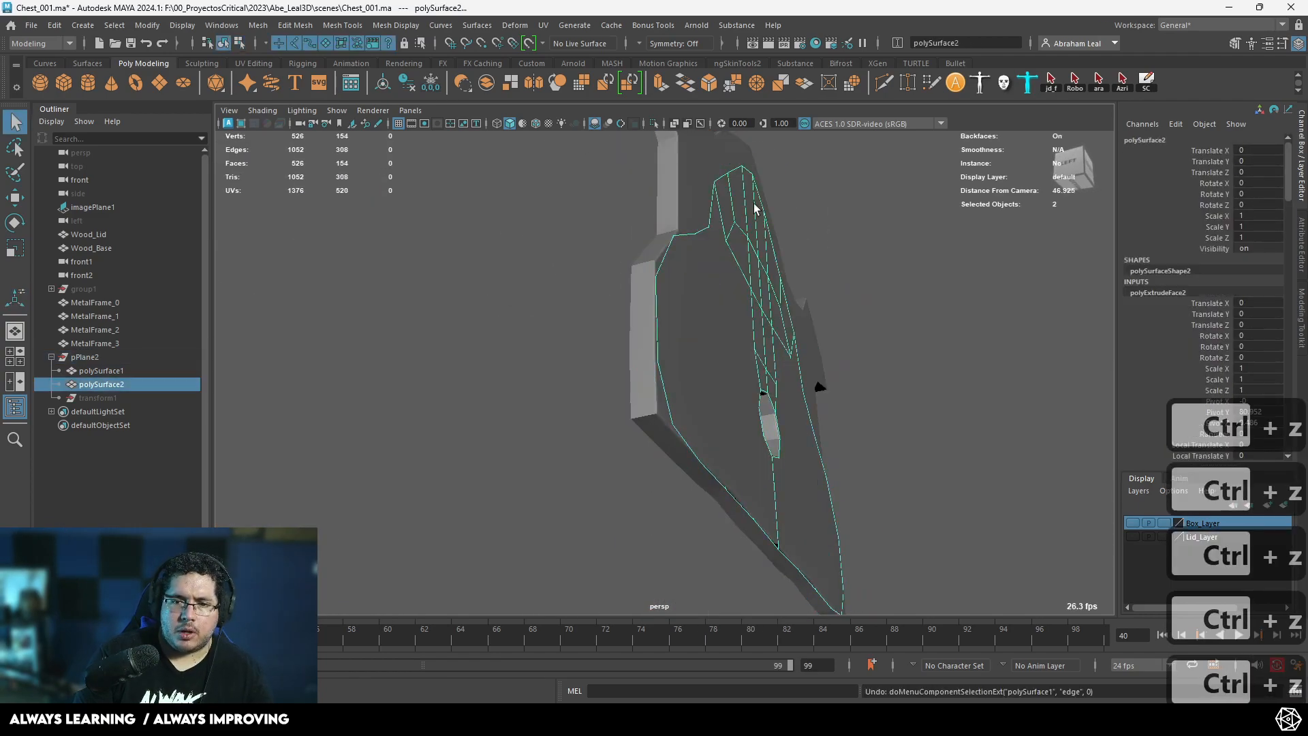
Isolate the raised plate and reverse its face normals.
left_click(653, 123)
left_click_drag(657, 136, 821, 338, "alt")
left_click(729, 317)
left_click_drag(729, 318, 767, 366)
key("r")
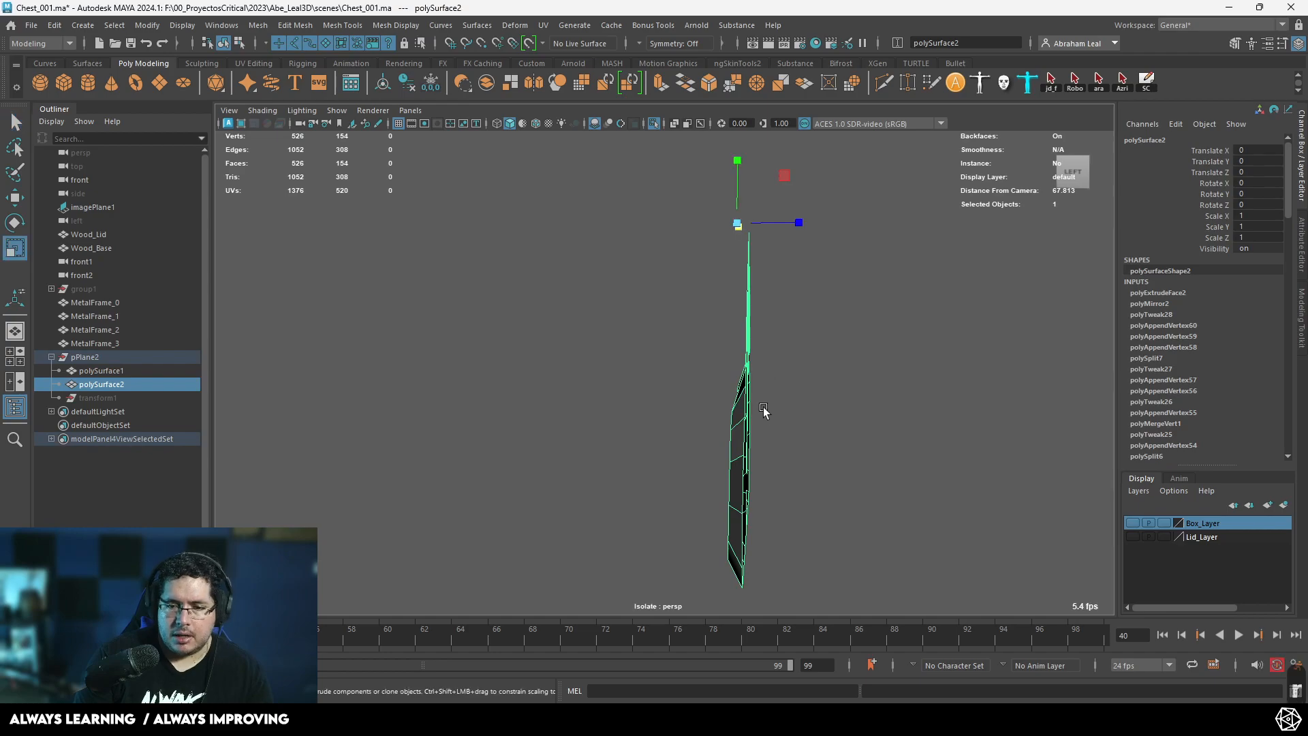
left_click_drag(799, 223, 753, 263)
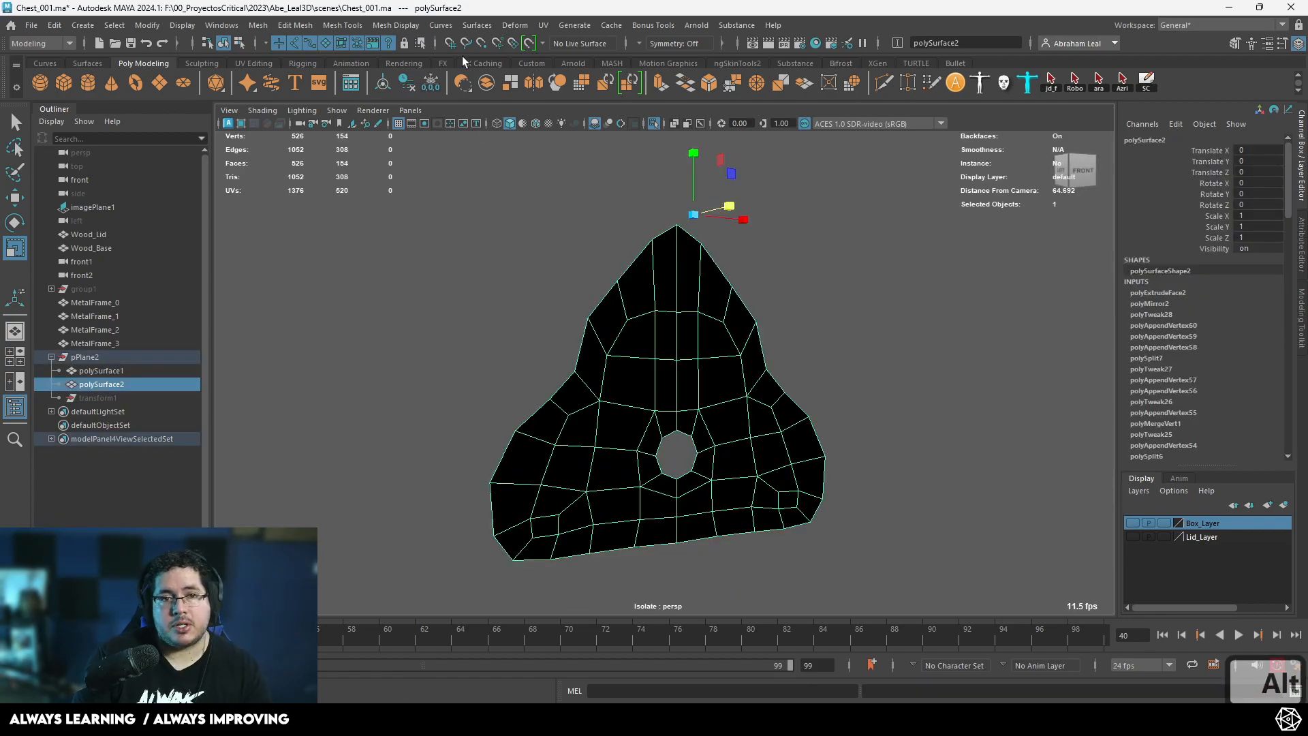
left_click(407, 28)
left_click(408, 92)
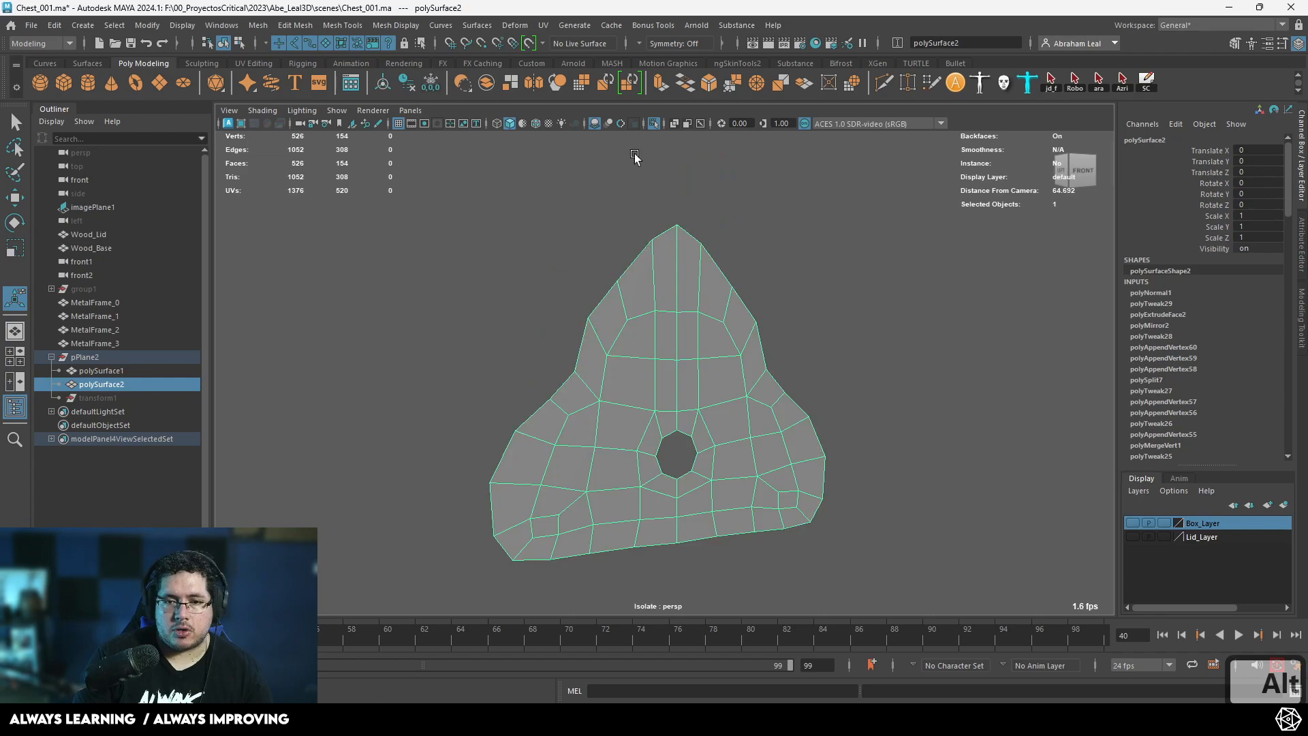
Leave isolation and raise the plate to a Translate Y of 0.32 over the base plate.
left_click(653, 123)
left_click_drag(650, 357, 767, 372, "alt")
key("ctrl+z")
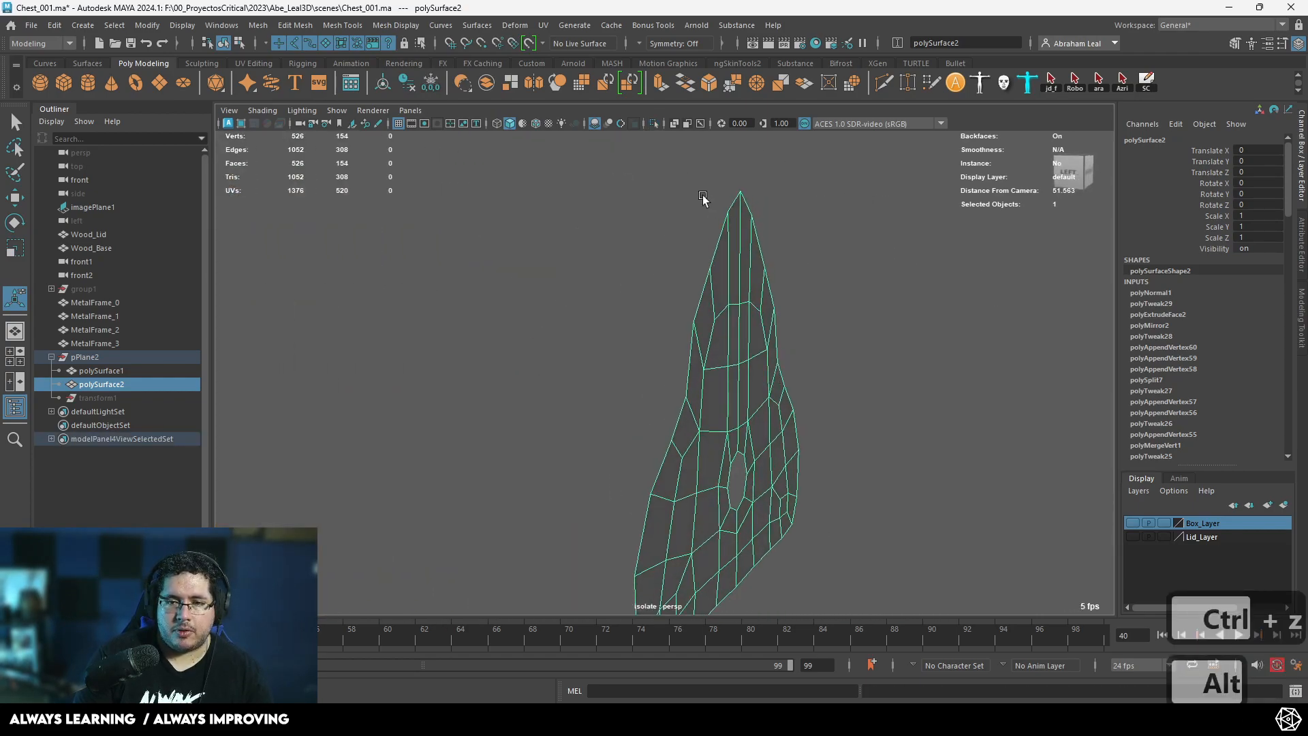
left_click(652, 124)
left_click_drag(653, 156, 721, 415, "alt")
key("w")
left_click_drag(843, 190, 827, 289)
Extrude the raised plate to give it thickness and reverse its normals.
key("ctrl+e")
left_click_drag(730, 450, 821, 387)
key("q")
right_click_drag(664, 286, 704, 228)
left_click(383, 28)
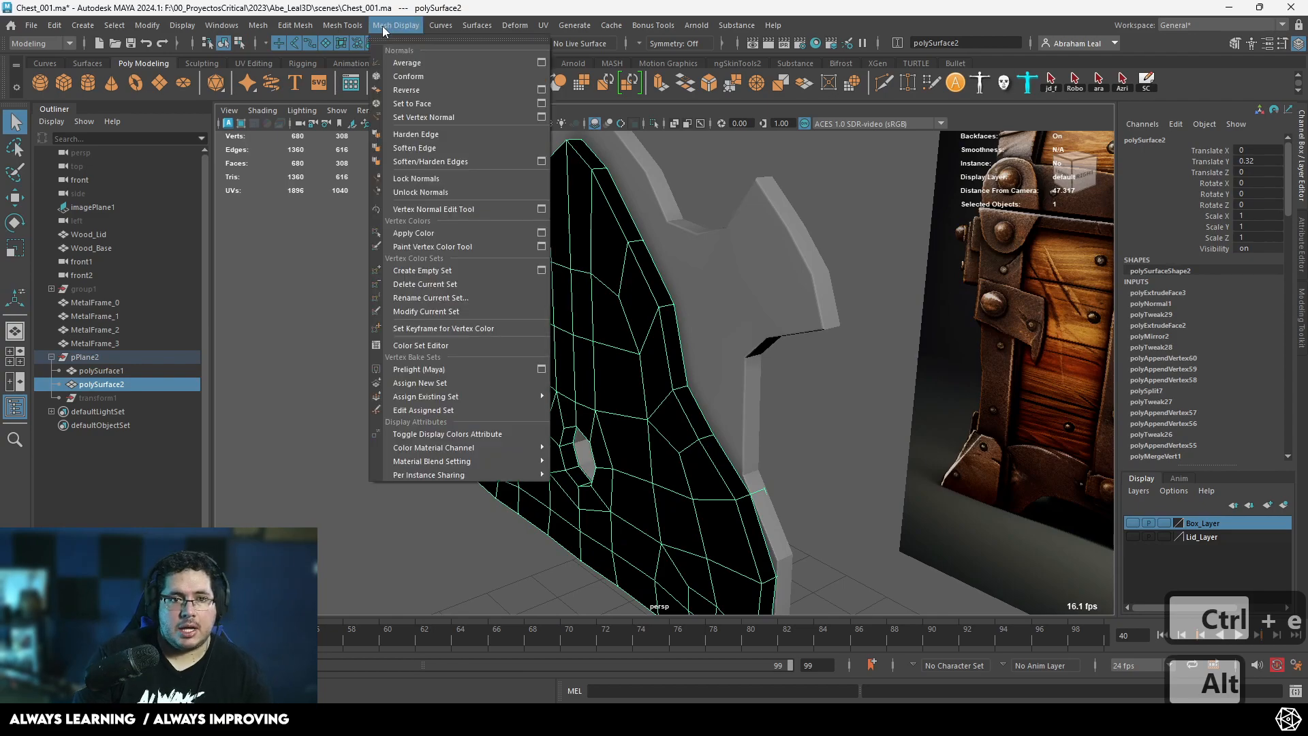
left_click(406, 90)
Bevel the raised plate's front outline and keyhole edge loops with a fraction of 0.2 and 2 segments.
right_click_drag(577, 137, 577, 126)
double_click(577, 153)
middle_click_drag(663, 301, 669, 248, "alt")
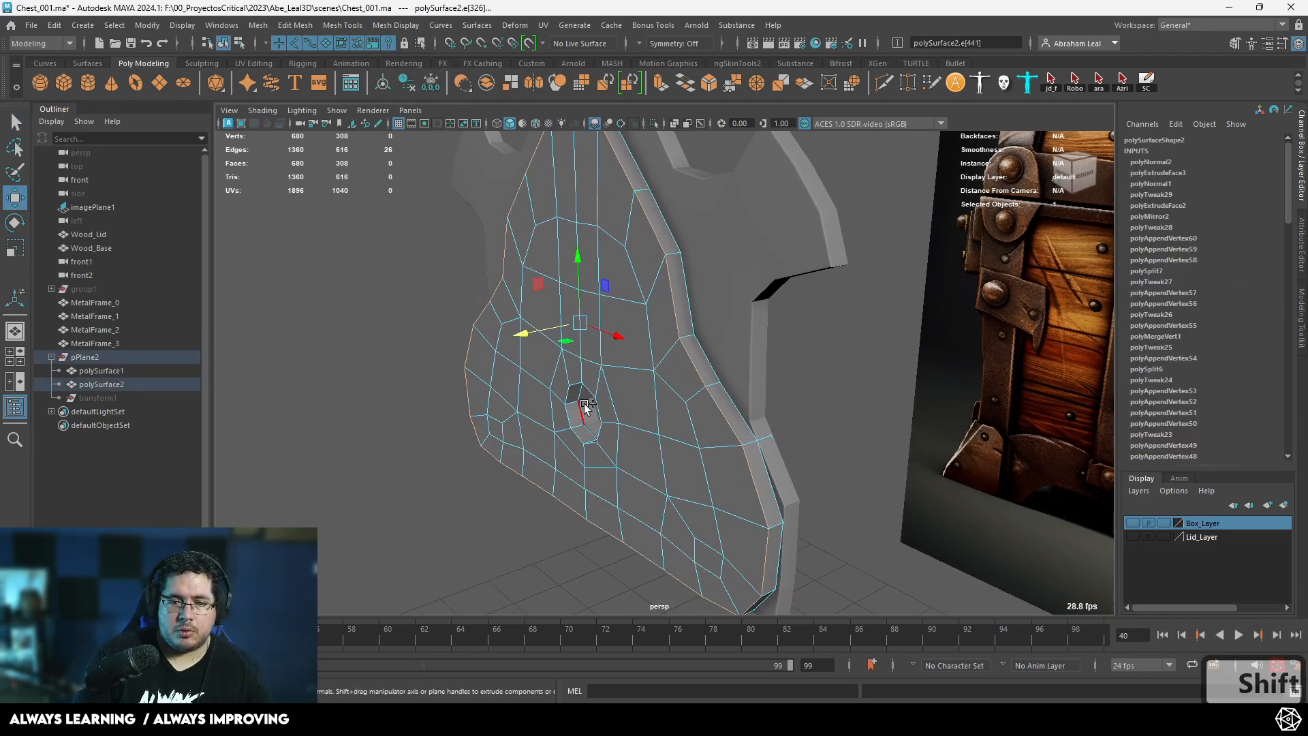
left_click(709, 83)
left_click_drag(848, 223, 835, 223)
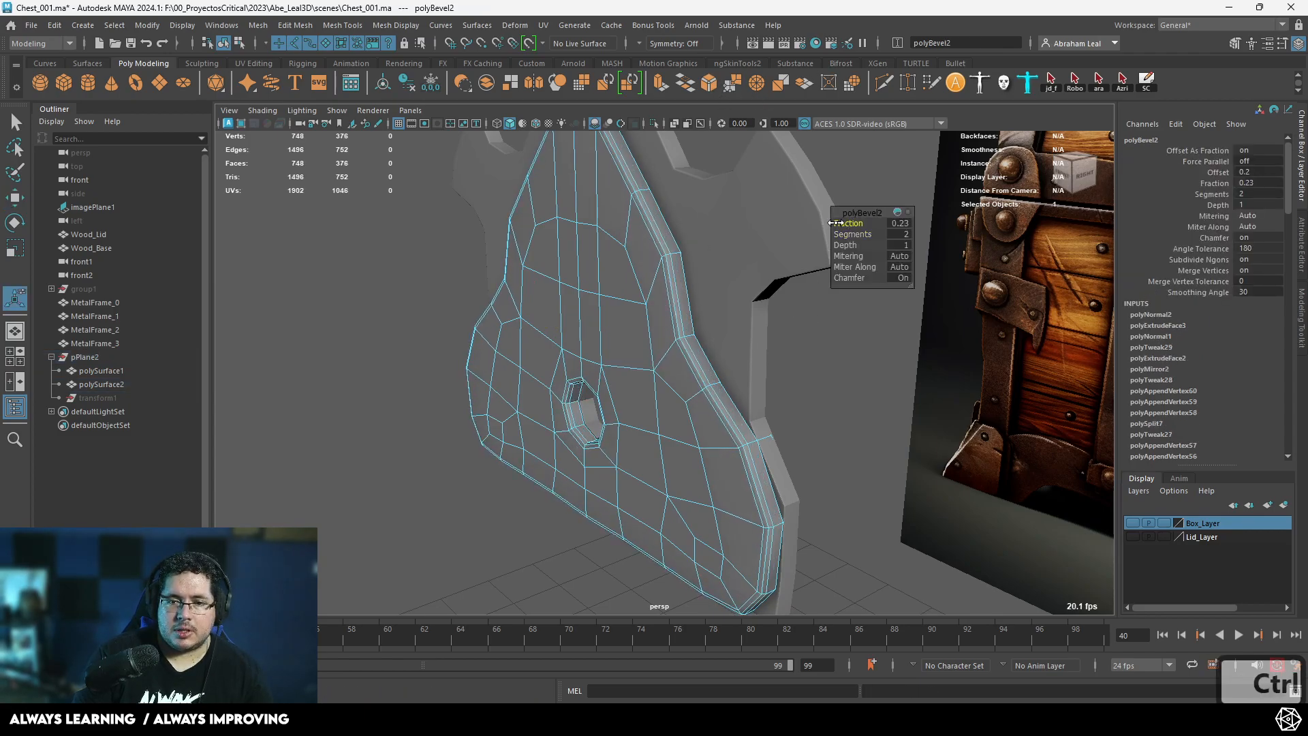
left_click_drag(711, 251, 688, 290, "alt")
left_click_drag(923, 195, 724, 252, "alt")
key("q")
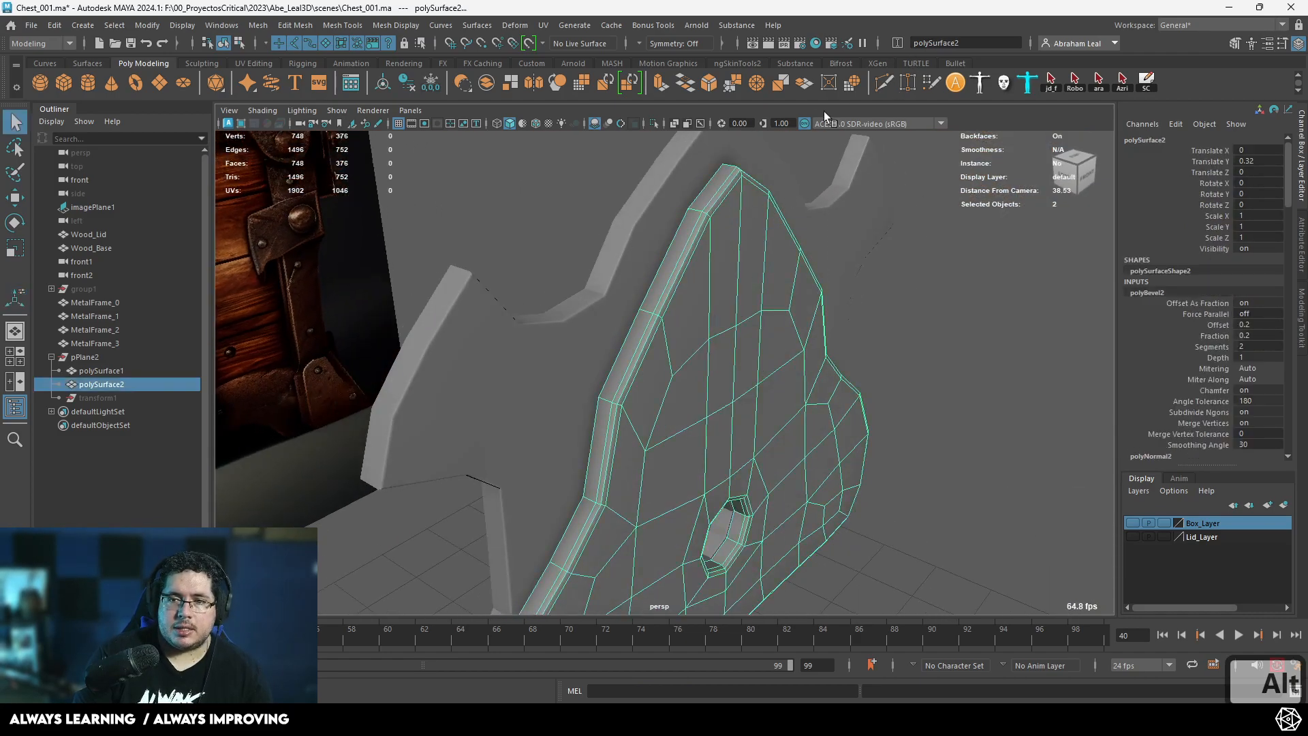
Add supporting edge loops with Multi-Cut along the raised plate's outer side wall and inside its keyhole.
left_click(883, 82)
left_click(705, 205, "ctrl")
middle_click_drag(738, 321, 661, 137, "alt")
right_click_drag(613, 225, 683, 319, "alt")
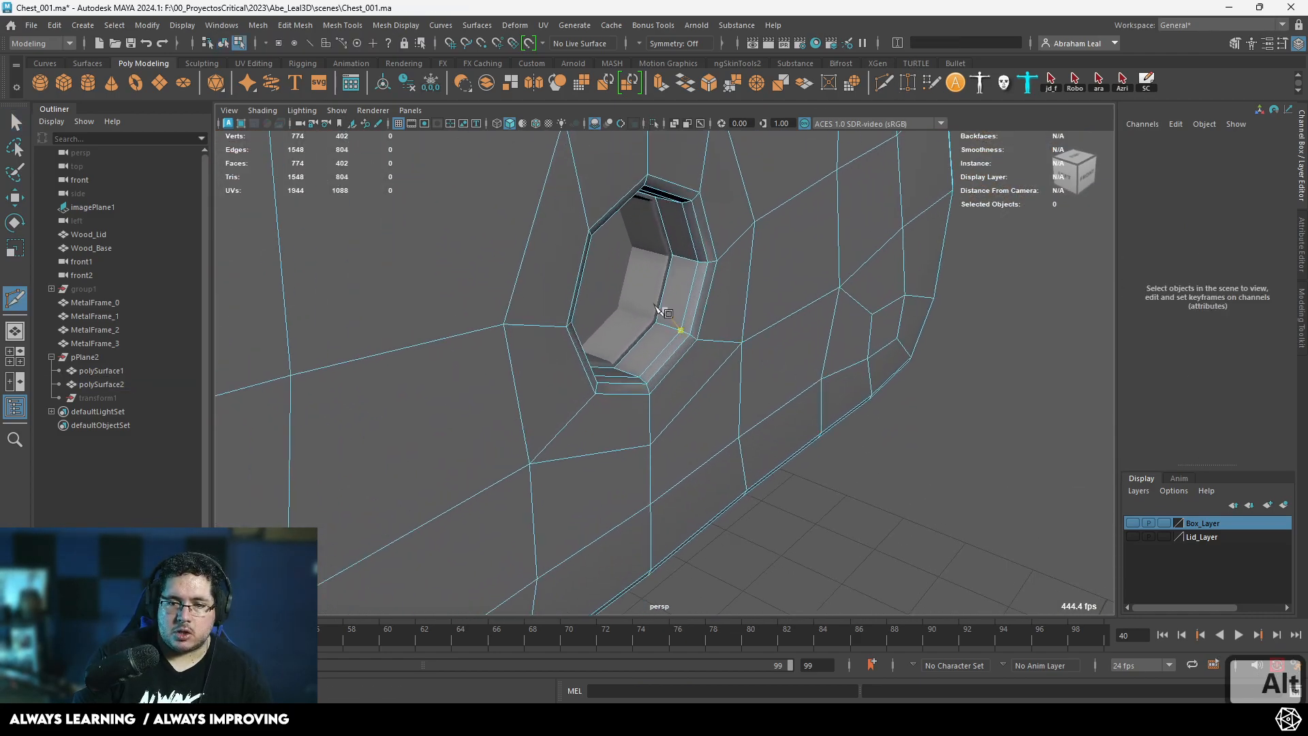
Turn on smooth preview for the raised plate and the base plate and compare both with the reference from the front.
key("3")
key("q")
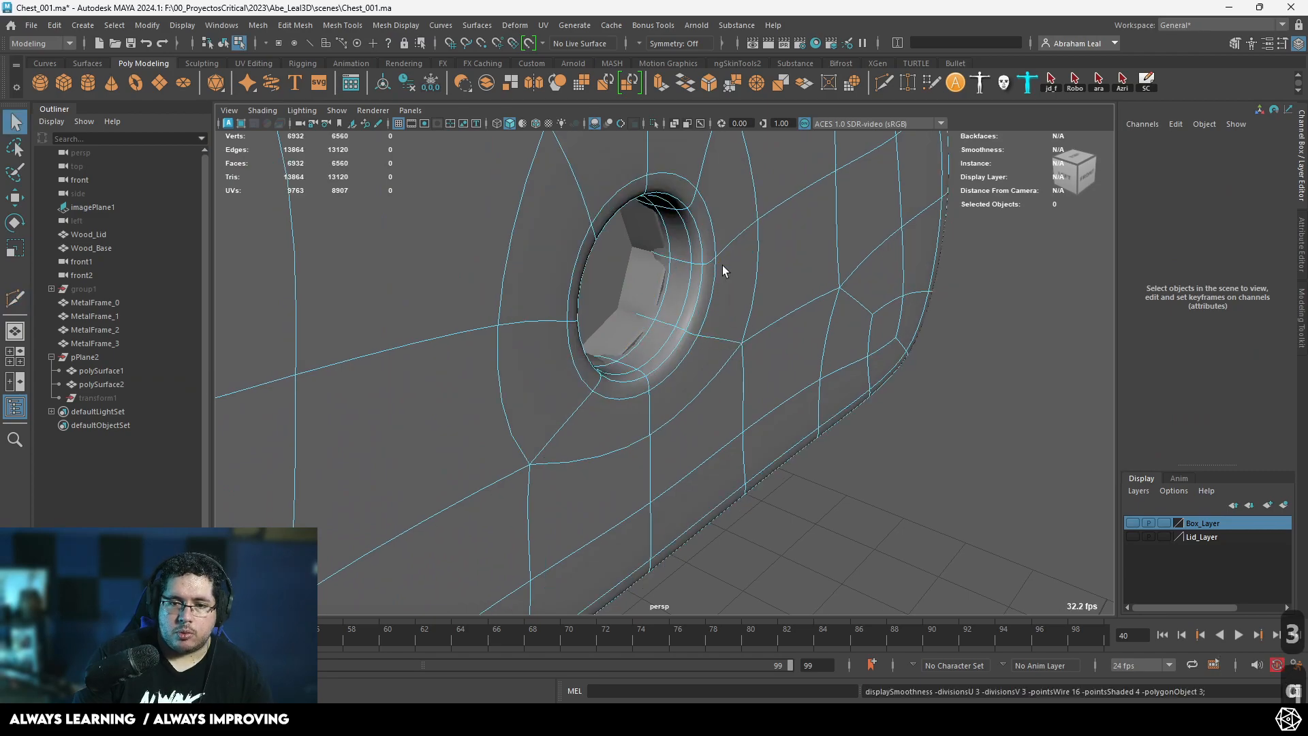
right_click_drag(722, 264, 754, 233)
left_click(659, 289)
key("3")
left_click(970, 402)
mouse_move(971, 409)
left_mouse_down("alt")
mouse_move(928, 345)
mouse_move(820, 356)
mouse_move(852, 388)
mouse_move(963, 387)
left_mouse_up("alt")
right_click_drag(963, 387, 550, 292, "alt")
left_click_drag(770, 318, 638, 299, "alt")
middle_click_drag(656, 232, 730, 438, "alt")
right_click_drag(730, 438, 726, 414, "alt")
scroll(691, 317, "up", 5)
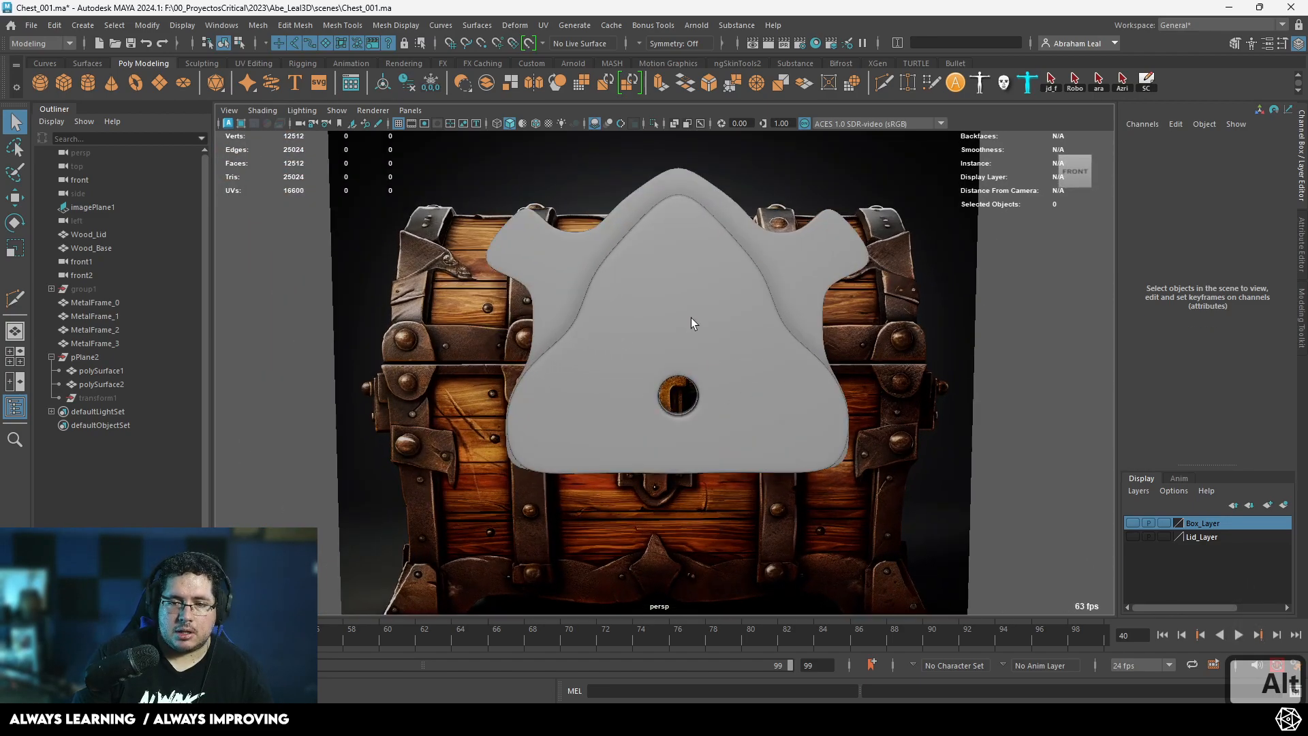
Show the plates as wireframe over the reference in the front view and hide the base plate.
left_click(690, 318)
mouse_move(691, 318)
left_mouse_down("alt")
mouse_move(699, 359)
mouse_move(684, 341)
left_mouse_up("alt")
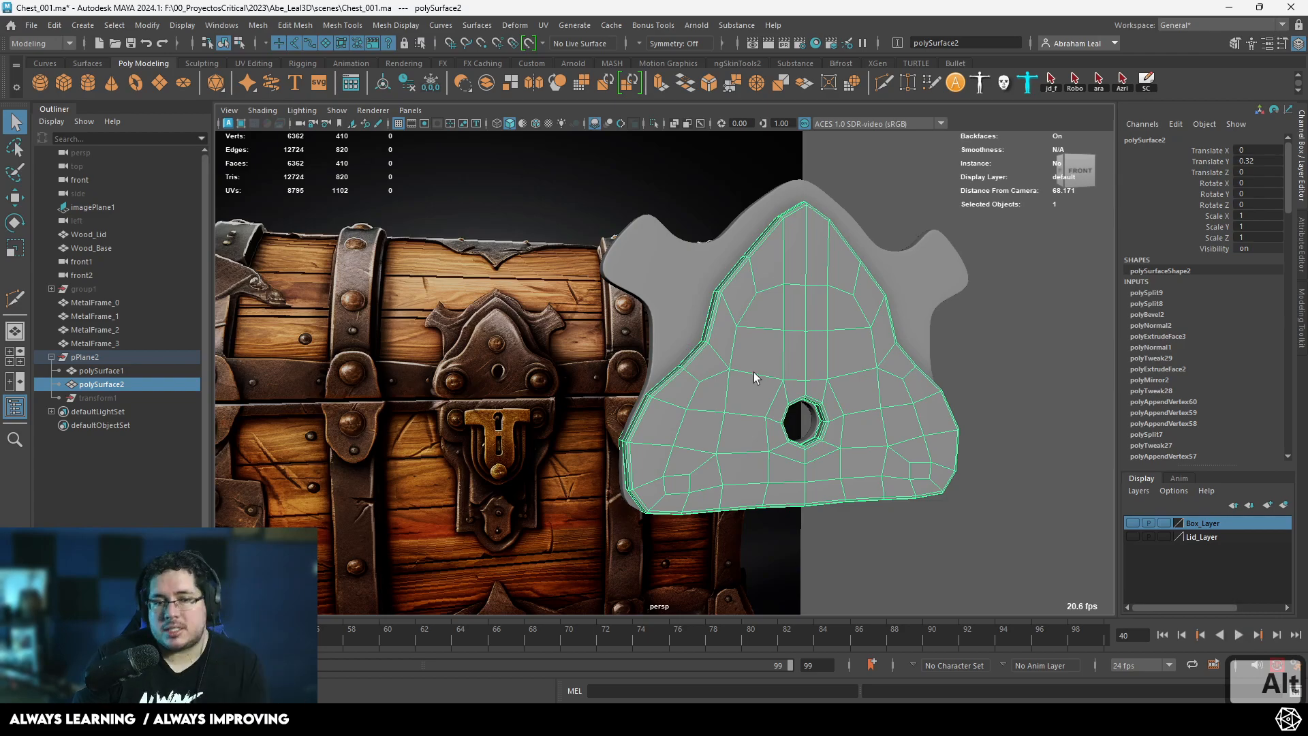
key("space")
left_click_drag(749, 370, 766, 389)
key("4")
scroll(742, 390, "up", 3)
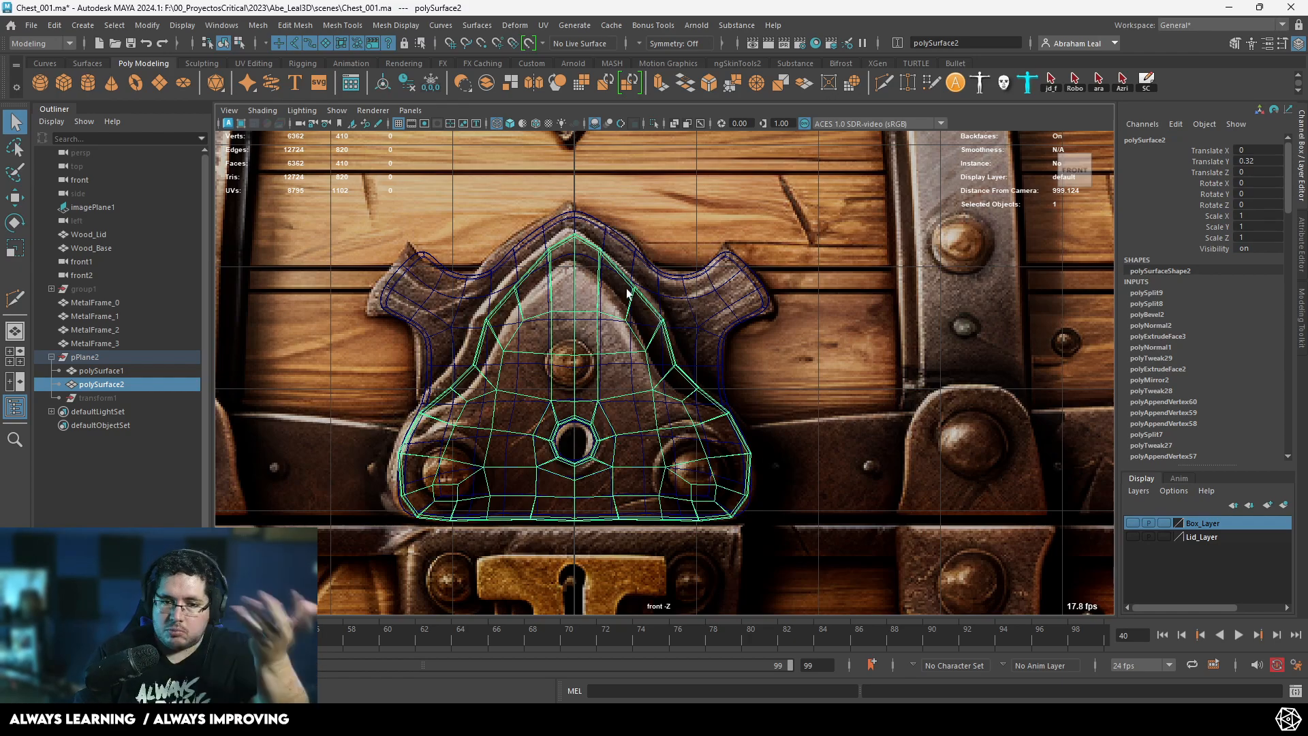
left_click(621, 254)
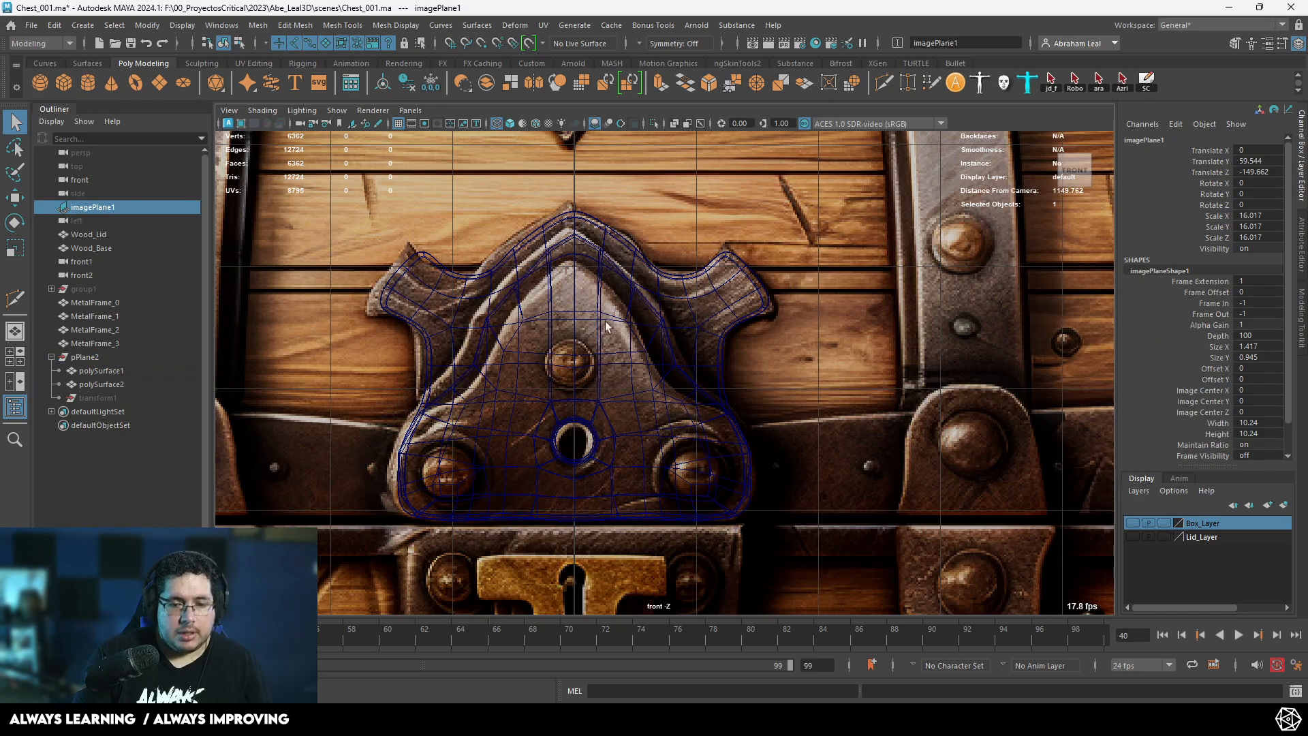
left_click(634, 260)
key("ctrl+h")
Duplicate the raised plate and hide the copy.
left_click(575, 290)
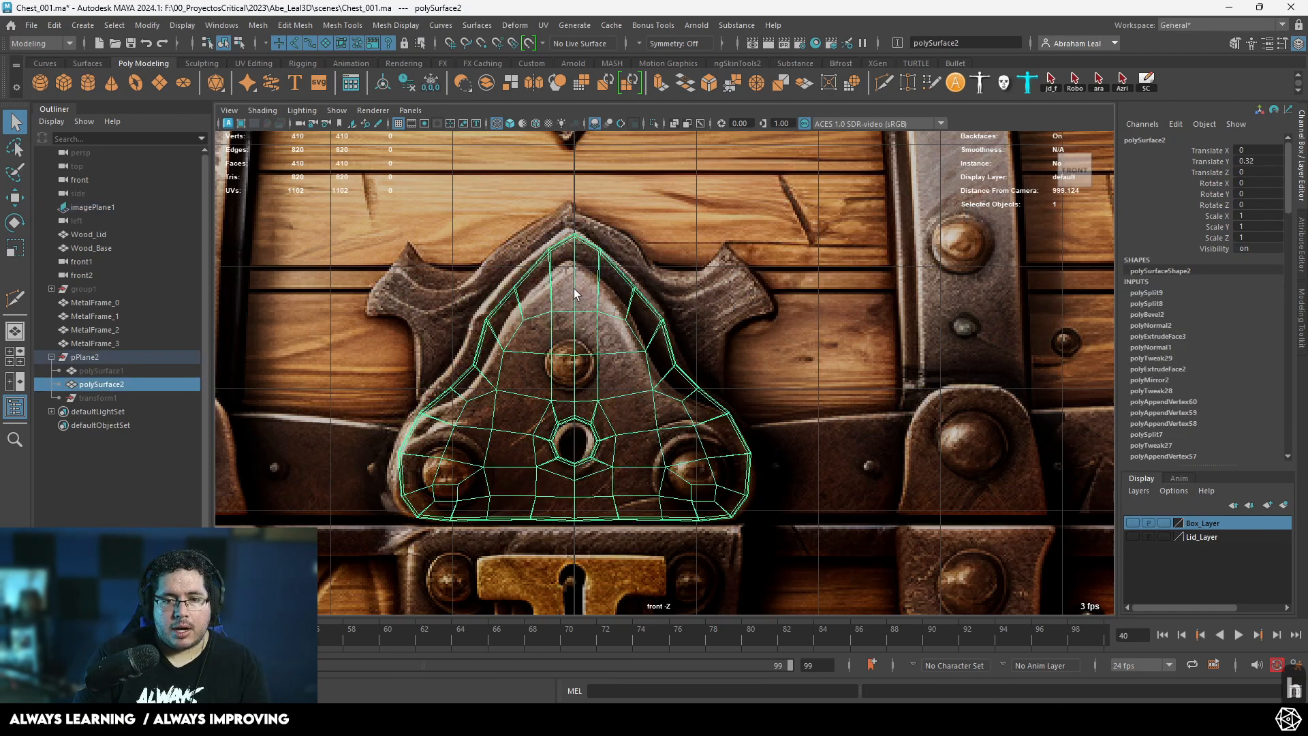
key("ctrl+d")
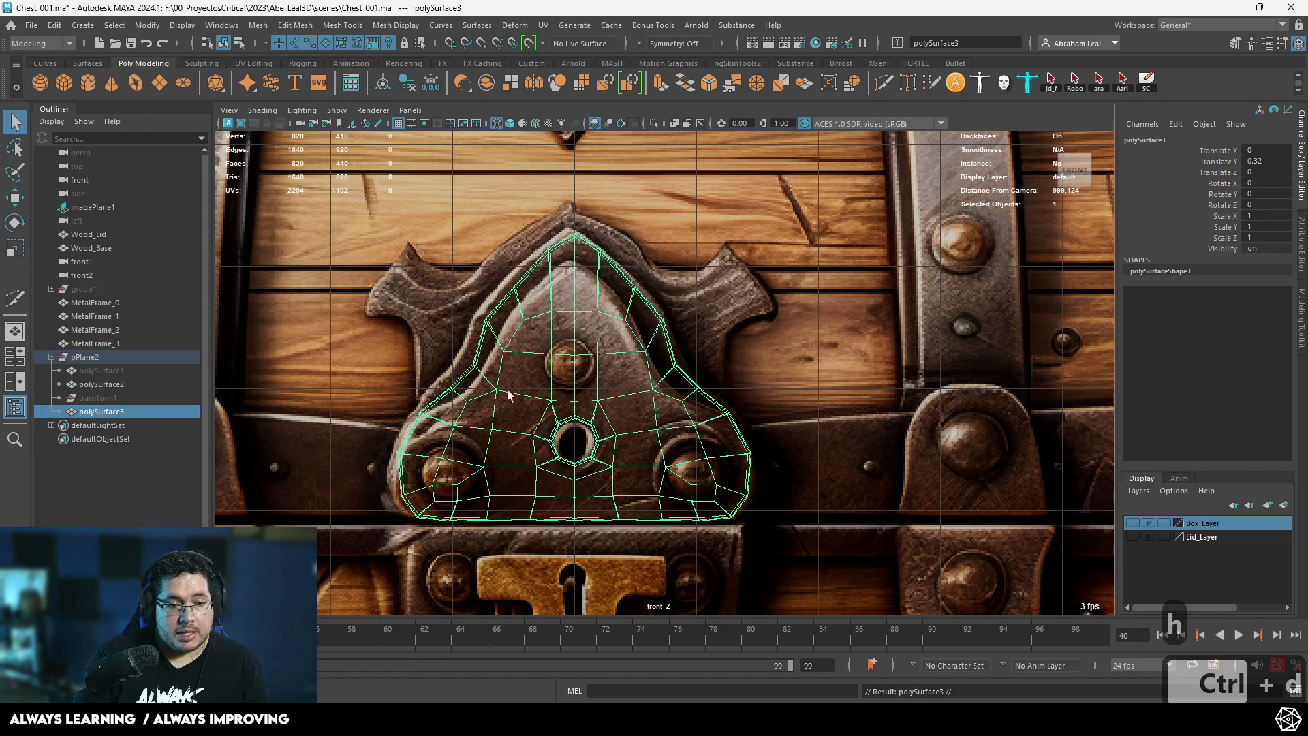
key("h")
Delete all faces on the left half of the original raised plate.
left_click(574, 327)
right_click_drag(602, 276, 560, 206)
left_click_drag(327, 581, 327, 581)
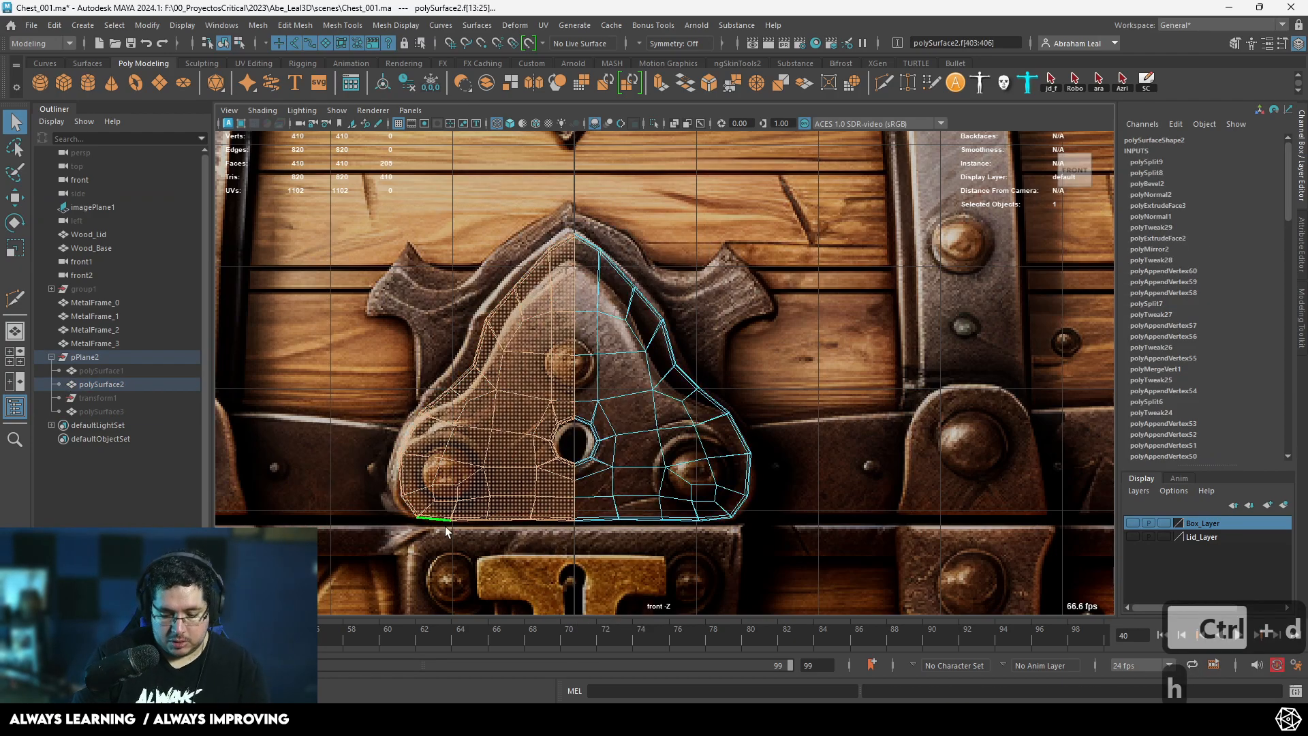
key("BackSpace")
Move the peak and upper right outline vertices down and inward to the reference's inner raised contour.
scroll(592, 366, "up", 3)
middle_click_drag(593, 366, 604, 418, "alt")
right_click_drag(563, 241, 519, 236)
left_click_drag(523, 192, 605, 262)
key("w")
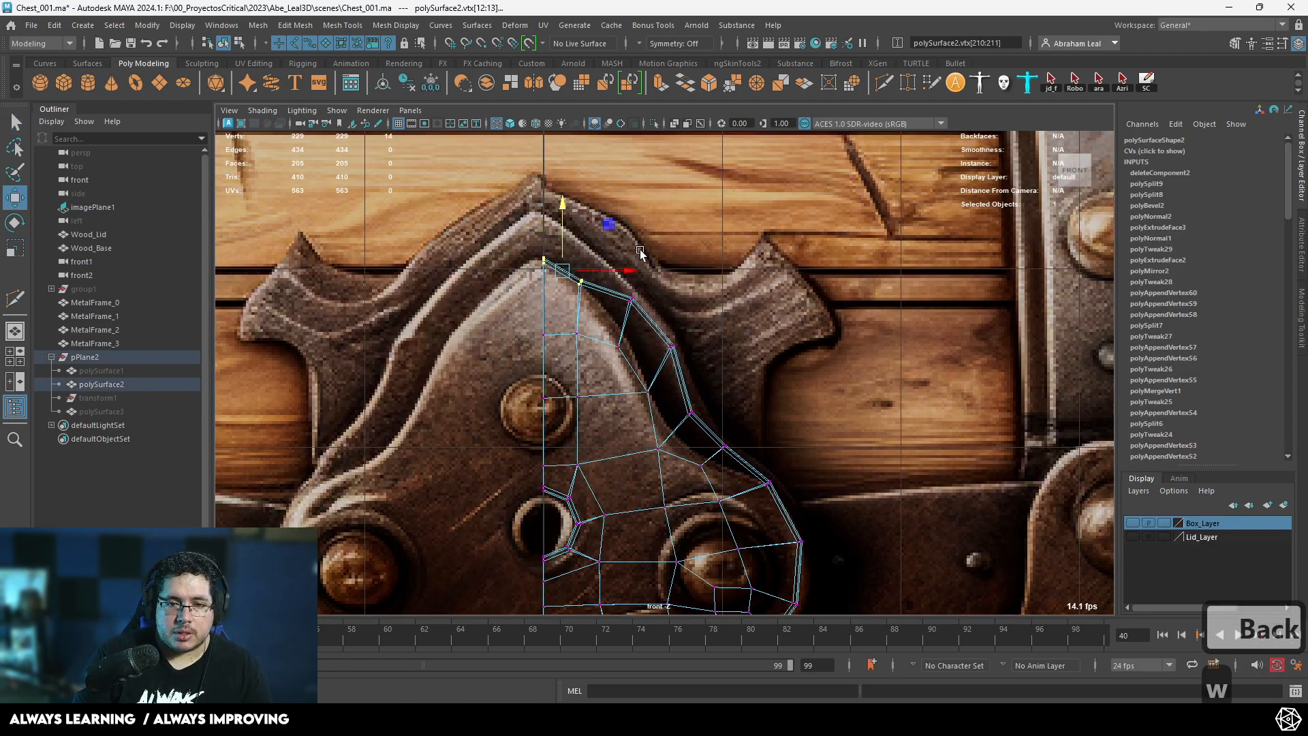
left_click_drag(646, 340, 647, 380)
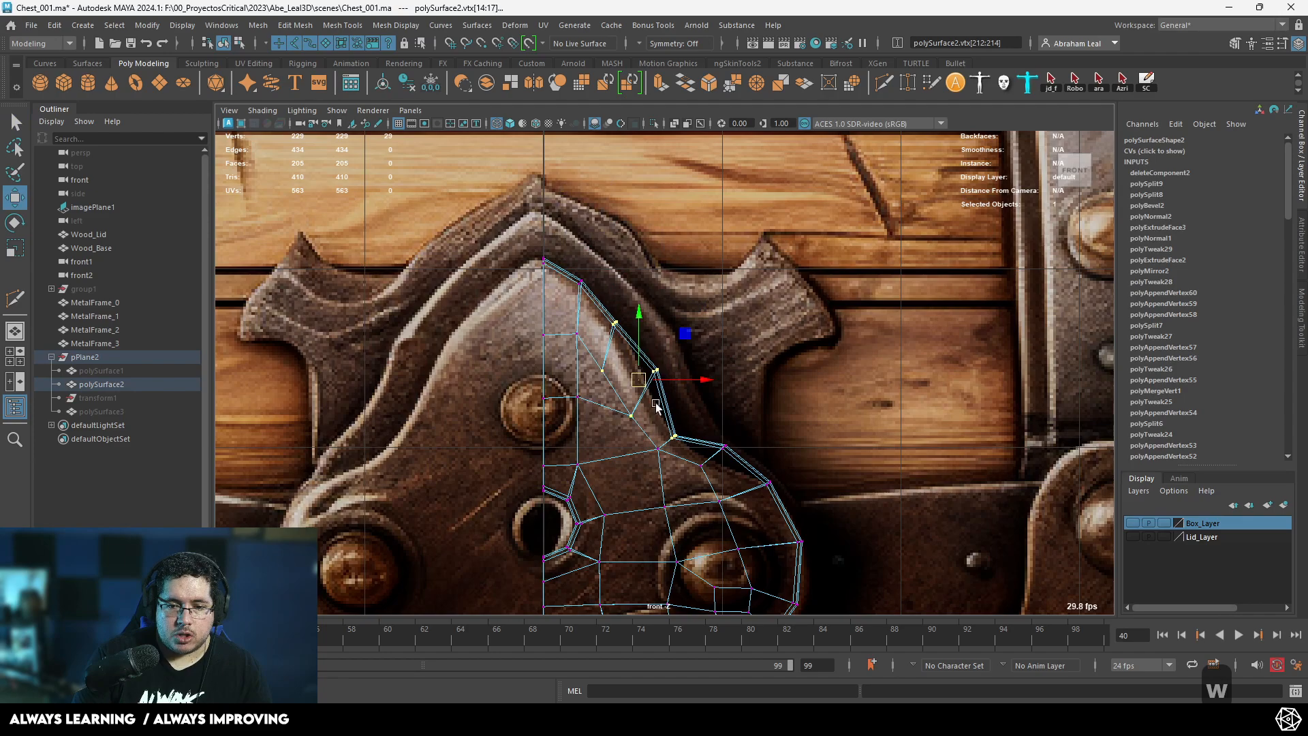
Reposition the right outline and interior vertices of the half plate's upper part to follow the reference and even out the mesh.
middle_click_drag(649, 401, 629, 343, "alt")
left_click_drag(647, 400, 640, 406)
left_click_drag(632, 338, 631, 339)
left_click_drag(642, 310, 634, 334)
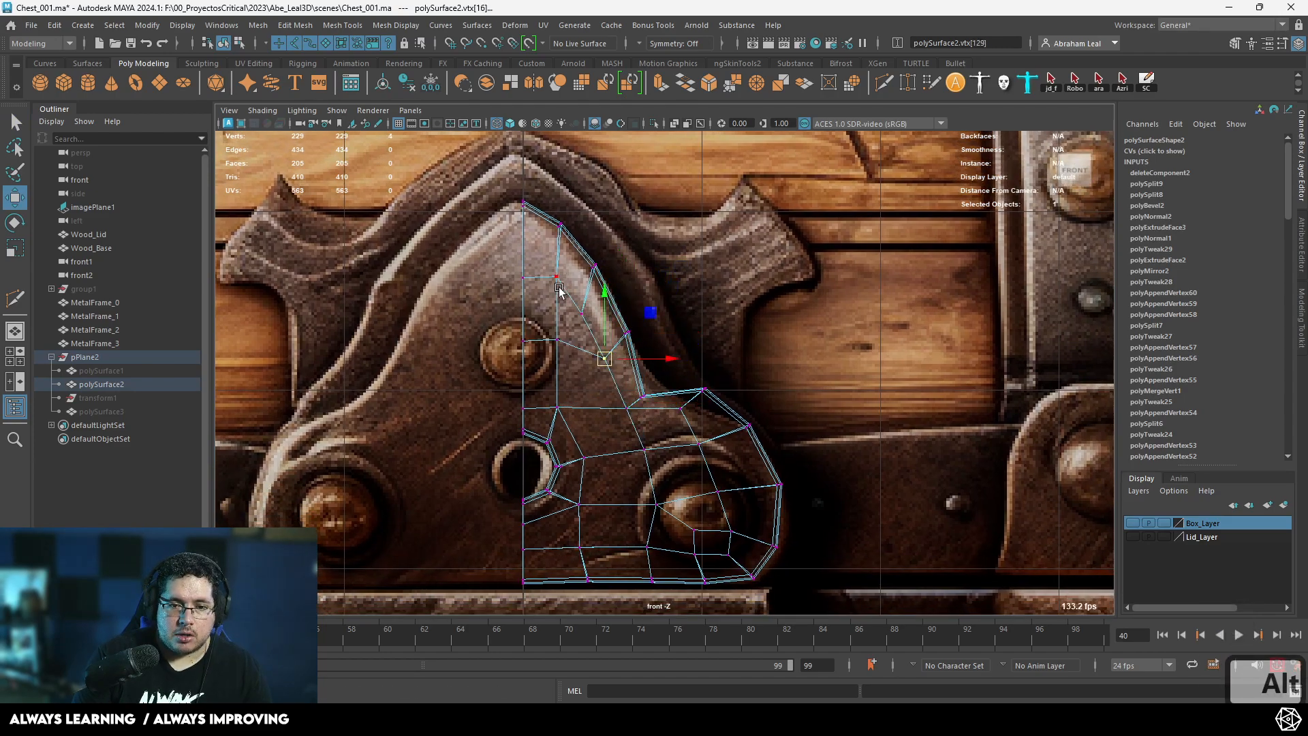
left_click_drag(565, 312, 524, 351)
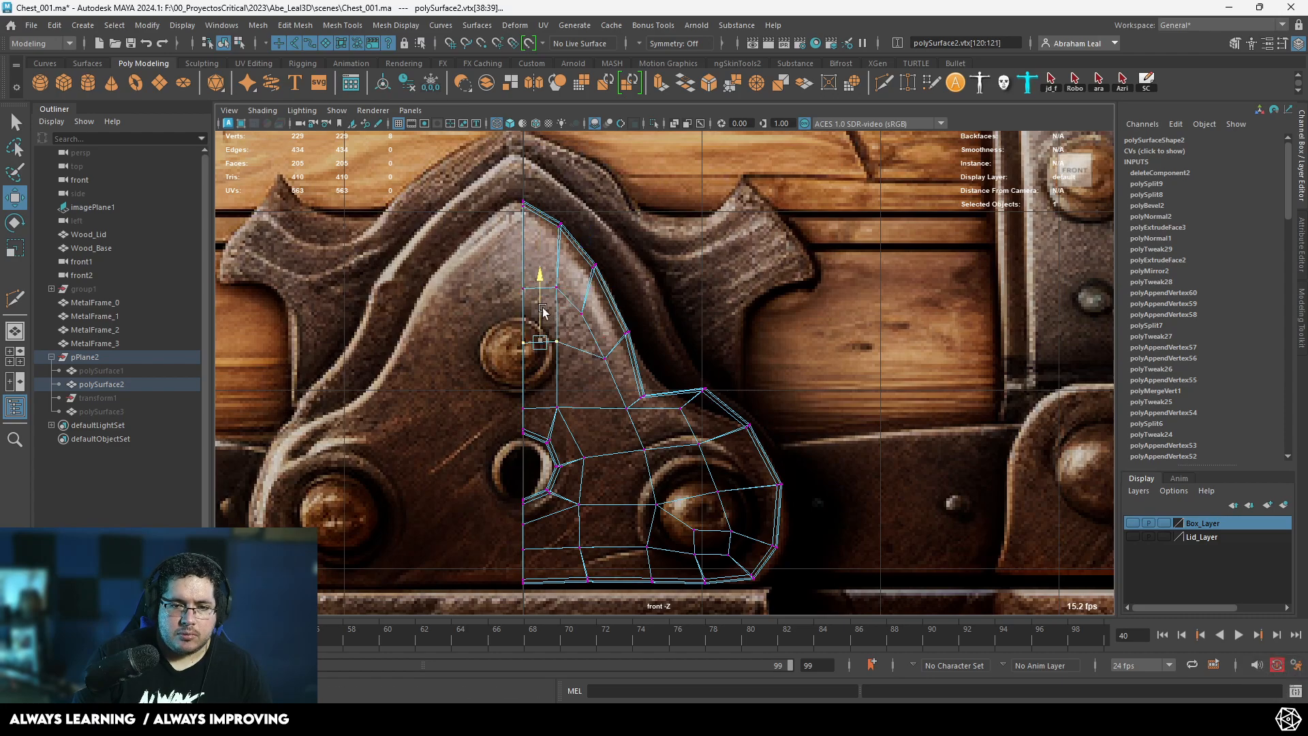
Move the right shoulder and side outline vertices of the half plate to the raised contour in the reference.
middle_click_drag(650, 383, 596, 321, "alt")
scroll(595, 320, "up", 3)
left_click_drag(601, 309, 571, 327)
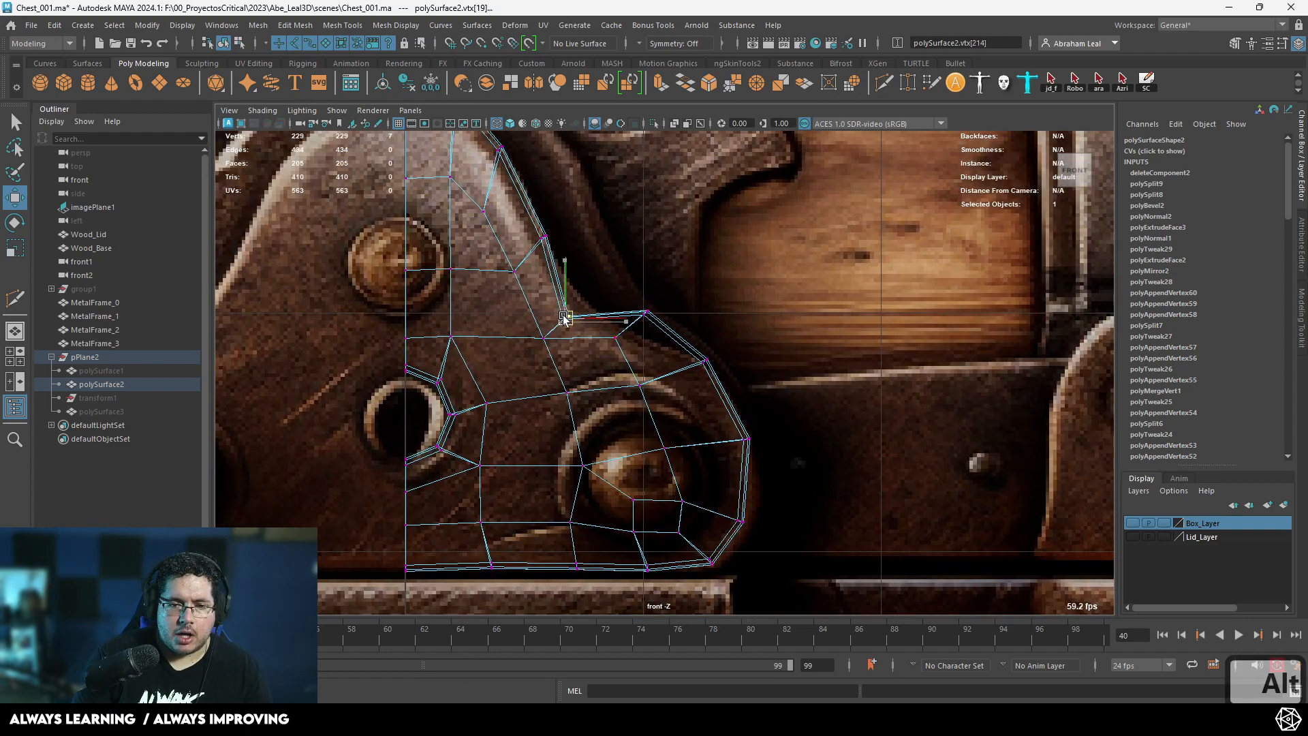
left_click_drag(661, 346, 702, 378)
key("ctrl+z")
left_click(696, 380)
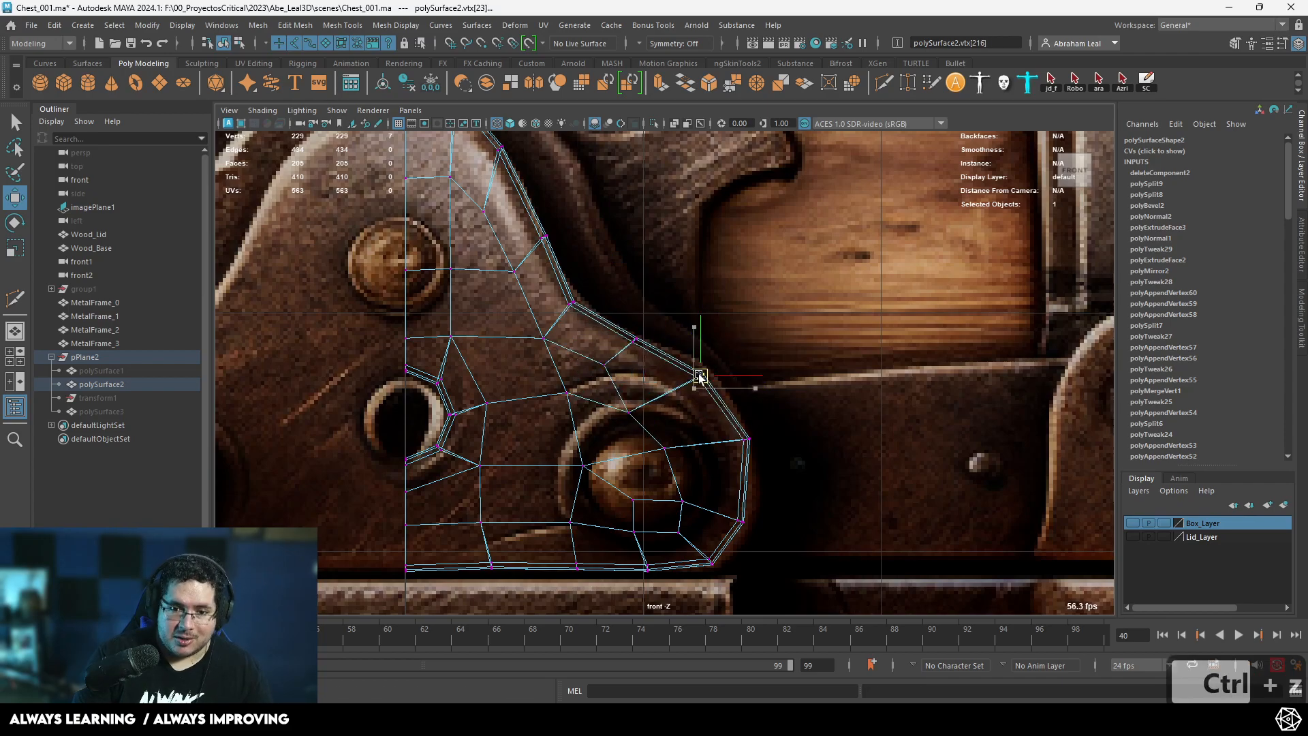
left_click(744, 444)
middle_click_drag(751, 451, 724, 386, "alt")
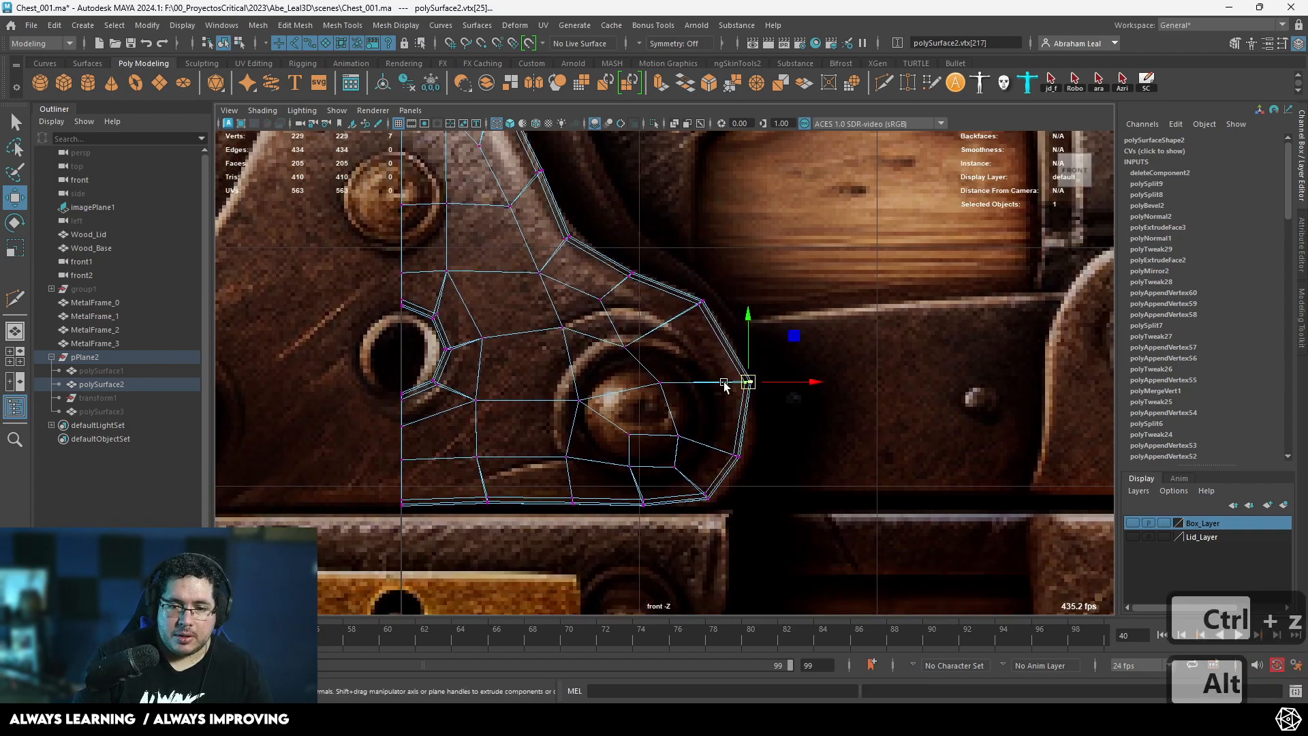
Return to the shaded perspective view and unhide the base plate.
scroll(695, 419, "down", 2)
middle_click_drag(569, 356, 668, 411, "alt")
scroll(673, 407, "up", 1)
key("5")
key("space")
left_click_drag(701, 375, 705, 335)
left_click_drag(737, 392, 709, 402, "alt")
left_click(132, 371)
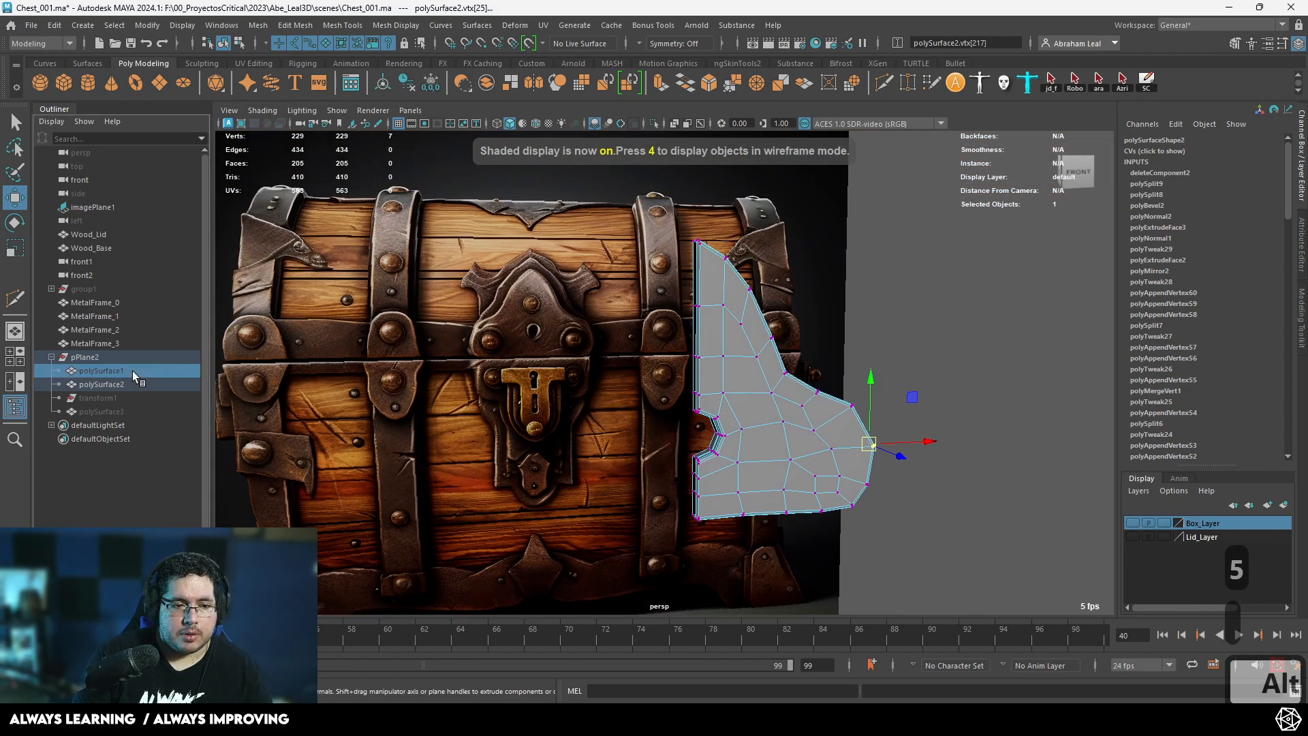
key("h")
Mirror the reshaped half plate to complete the inner layer.
left_click_drag(802, 376, 861, 384, "alt")
left_click(875, 369)
left_click(774, 402)
right_click_drag(774, 296, 738, 467, "shift")
left_click(893, 409)
Turn on smooth mesh preview for the mirrored inner plate.
left_click_drag(893, 408, 765, 438, "alt")
left_click(765, 438)
key("3")
left_click(938, 458)
left_click(806, 358)
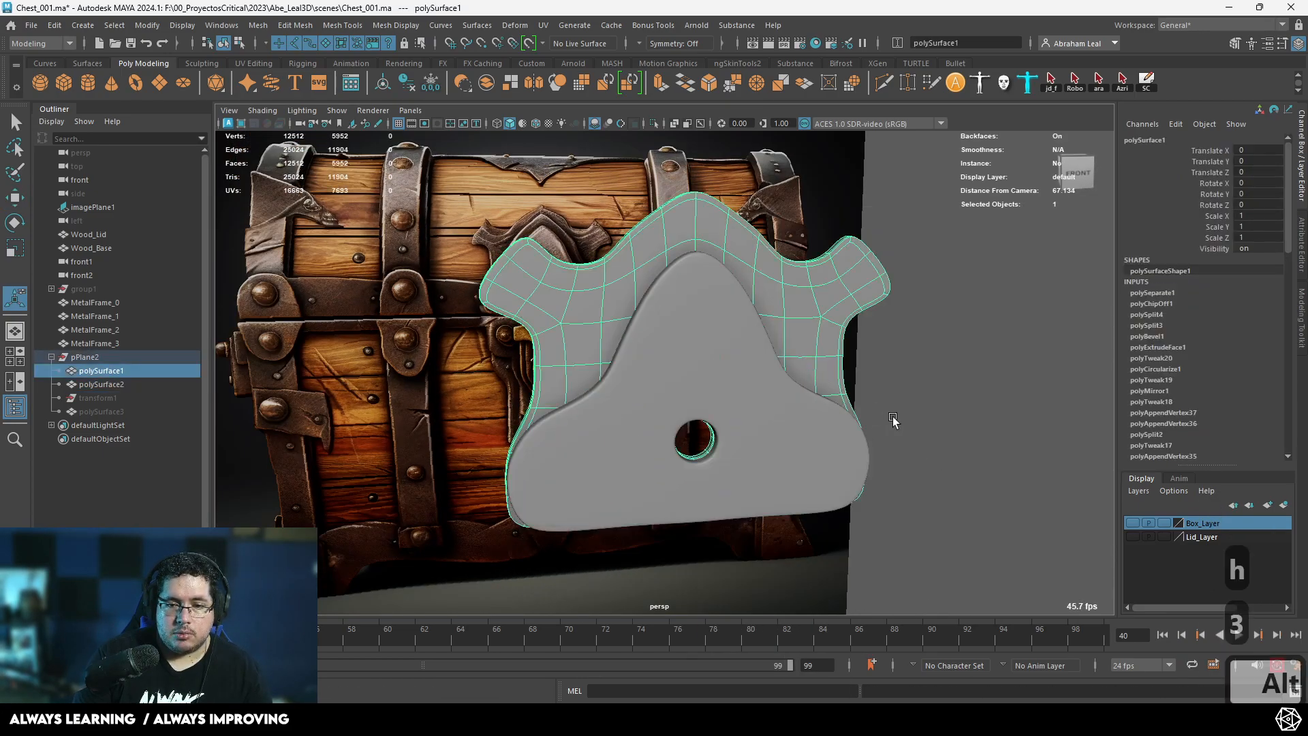
left_click_drag(893, 420, 461, 391, "alt")
left_click(461, 391)
left_click(112, 411)
key("h")
left_click(320, 358)
left_click_drag(320, 358, 697, 366, "alt")
left_click(709, 338)
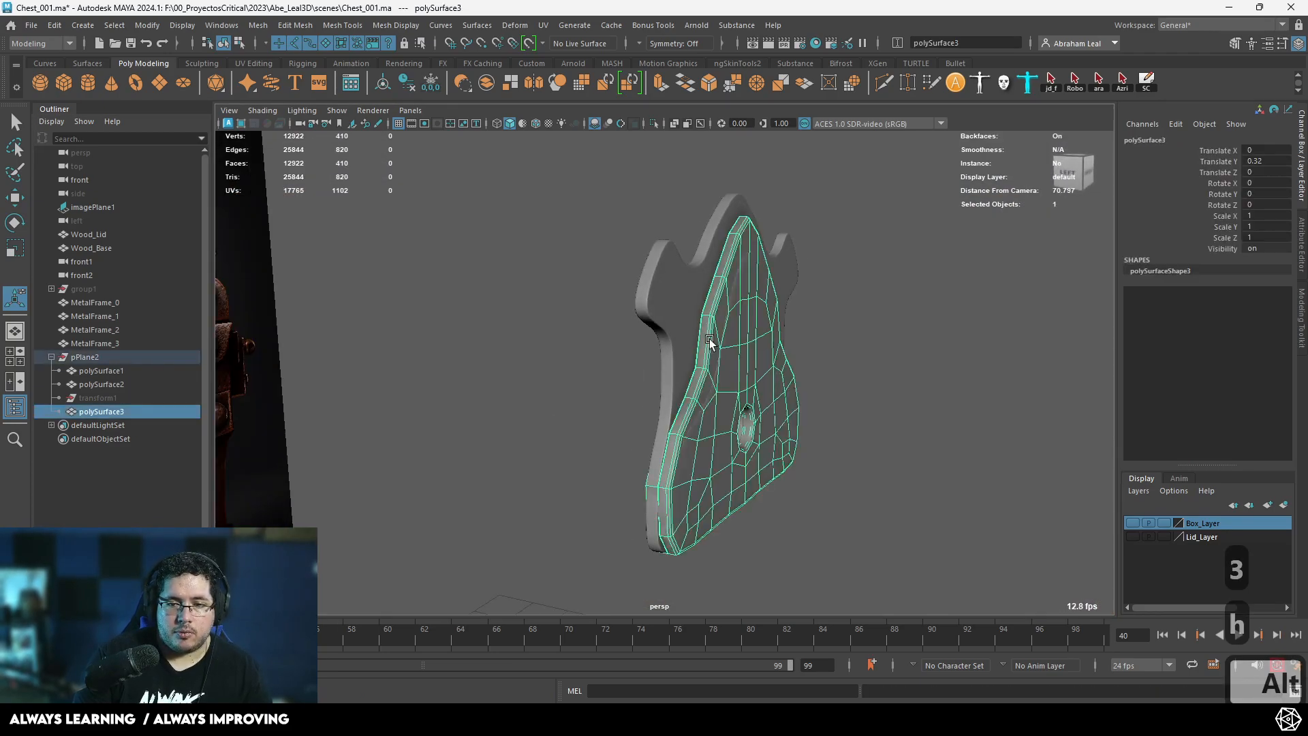
key("BackSpace")
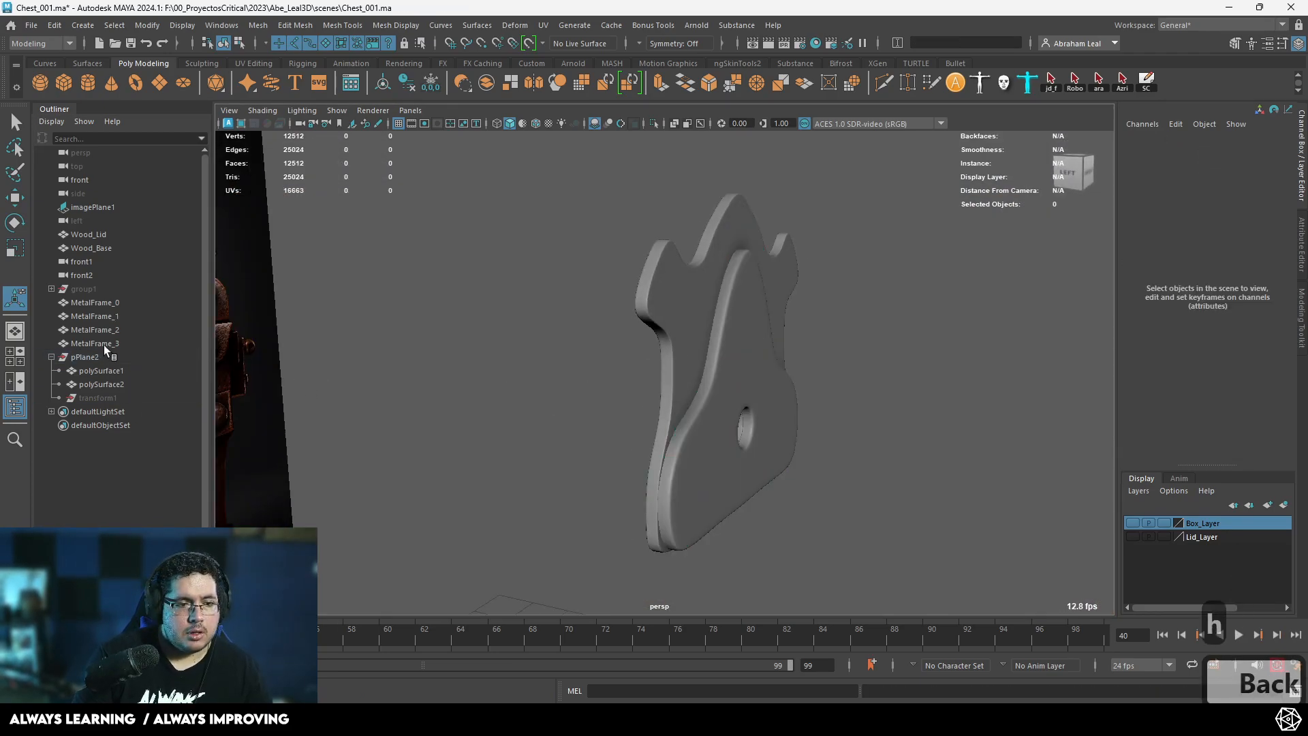
key("ctrl+z")
key("ctrl+z")
key("ctrl+z")
key("ctrl+z")
key("ctrl+z")
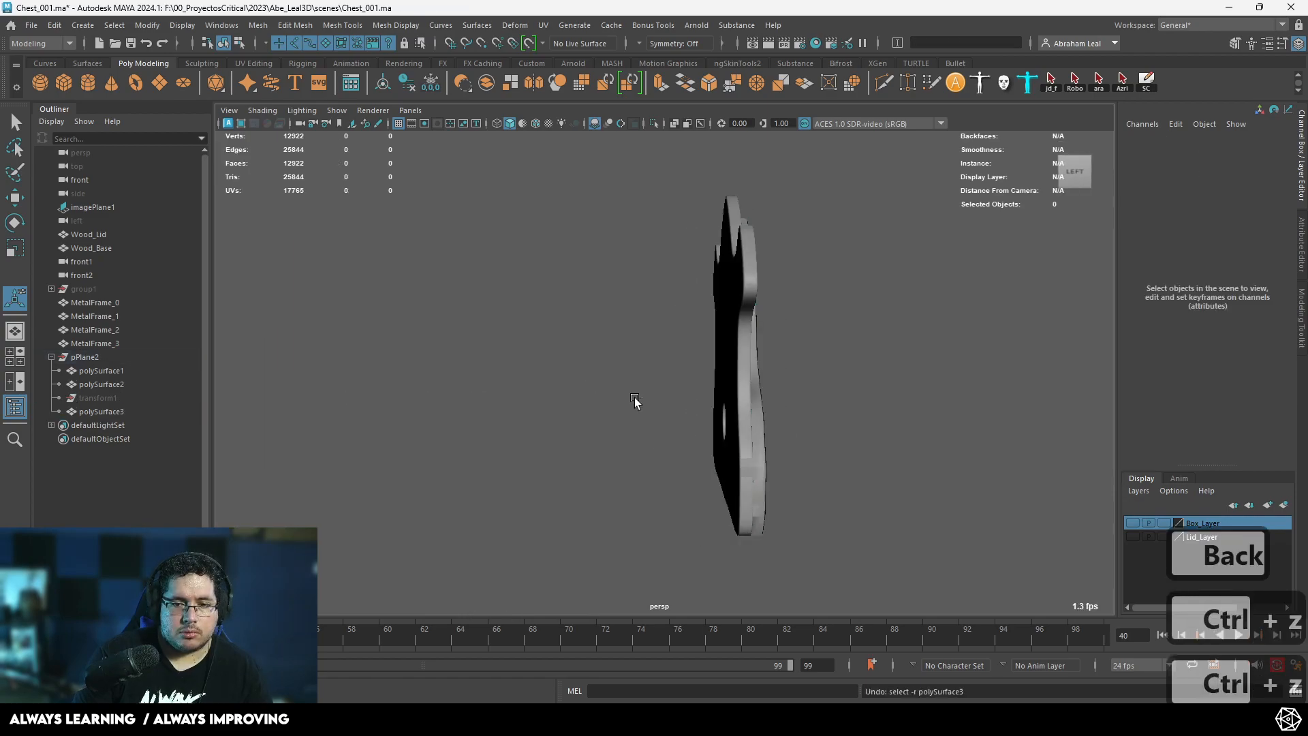
key("ctrl+z")
Unhide the raised plate's copy and move the inner plate forward in front of it, to a Translate Y of about 0.74.
left_click(154, 411)
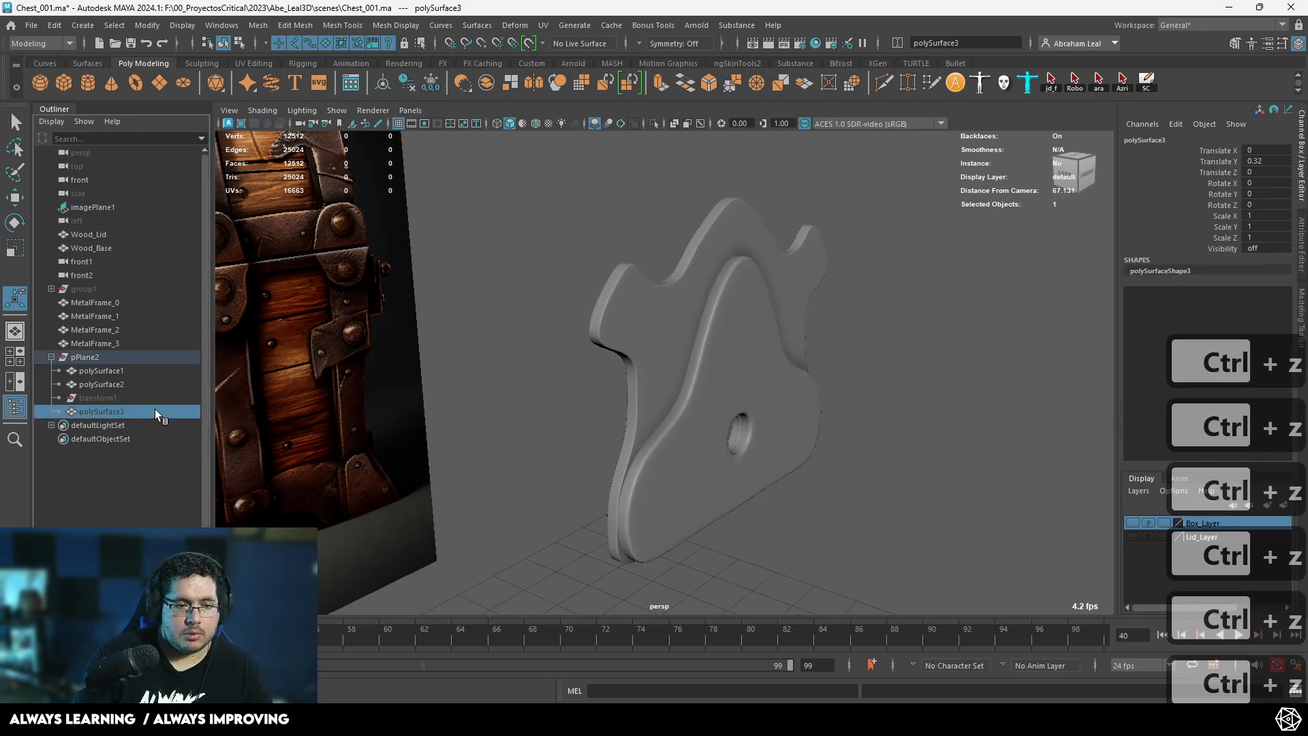
key("h")
left_click(727, 375)
left_click_drag(724, 395, 766, 412, "alt")
key("w")
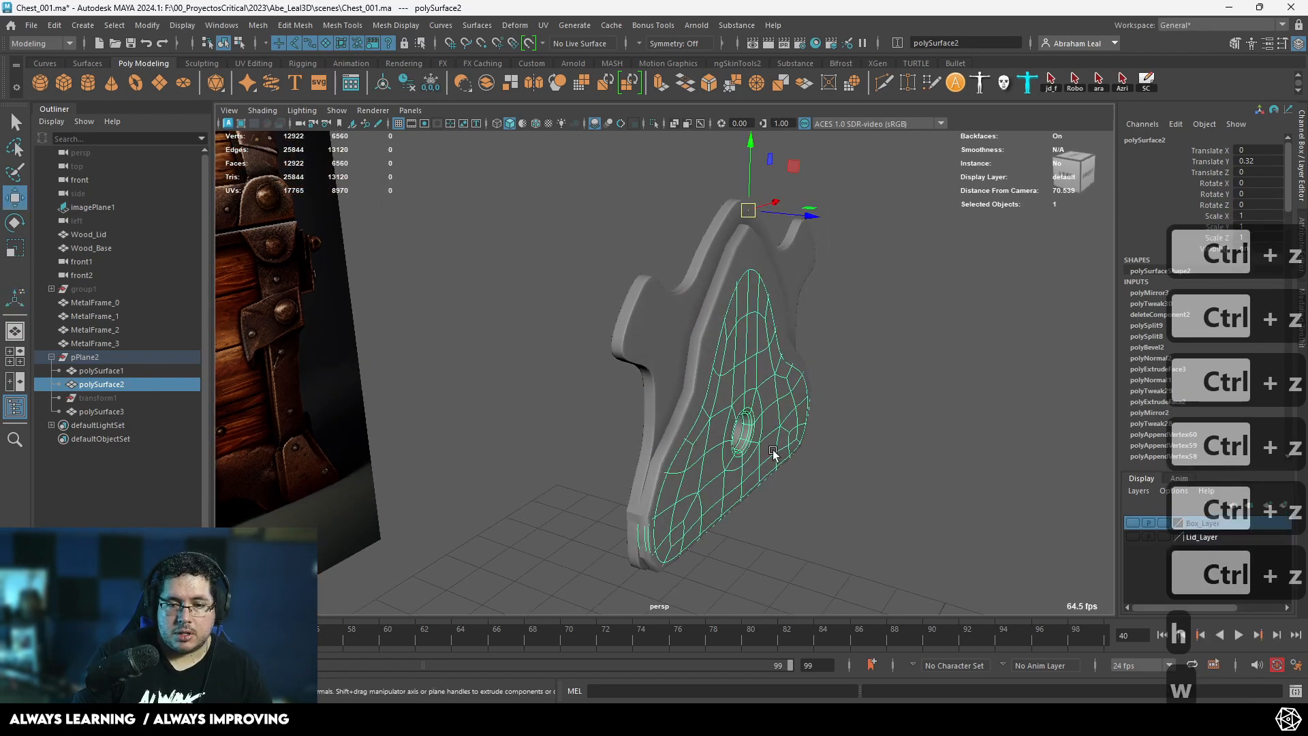
left_click_drag(819, 225, 862, 274)
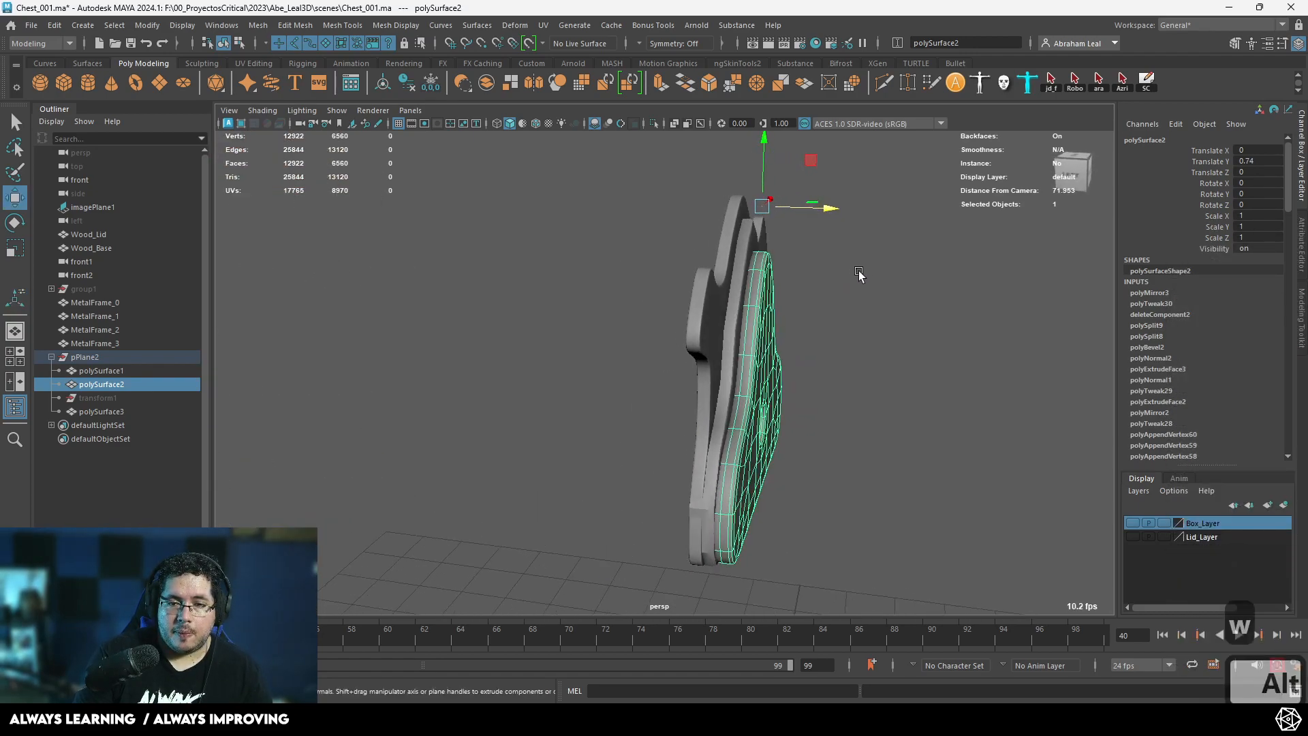
Center the inner plate's pivot and scale the plate slightly.
left_click(383, 84)
middle_click_drag(753, 402, 590, 452, "alt")
right_click_drag(589, 453, 681, 485, "alt")
key("r")
left_click_drag(628, 492, 677, 413)
key("w")
left_click(726, 457)
Turn on smooth mesh preview for the middle raised plate.
left_click_drag(726, 457, 575, 423, "alt")
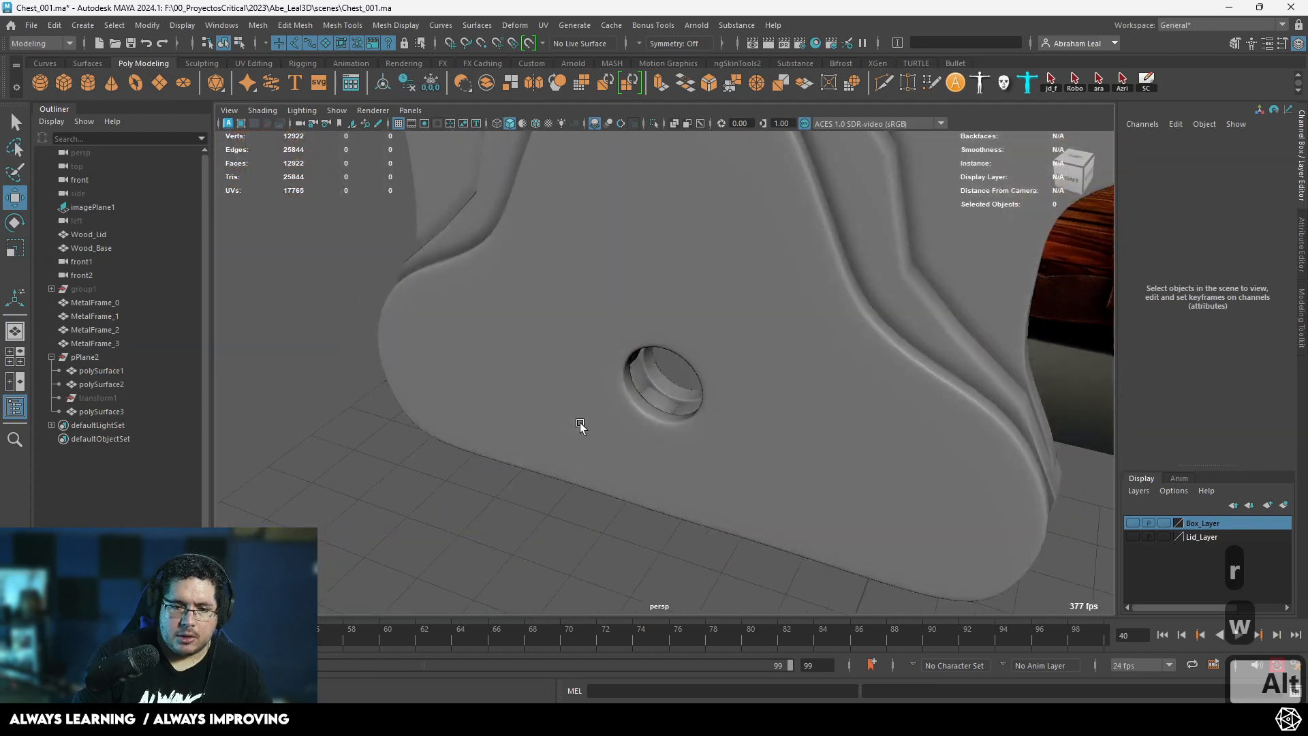
left_click(672, 407)
left_click(672, 407)
key("3")
left_click(547, 535)
Examine the keyhole and the stacked plate layers against the chest's lock in the reference image.
left_click_drag(548, 535, 630, 463, "alt")
right_click_drag(630, 464, 720, 442, "alt")
mouse_move(720, 443)
left_mouse_down("alt")
mouse_move(625, 447)
mouse_move(713, 448)
left_mouse_up("alt")
right_click_drag(714, 448, 691, 373, "alt")
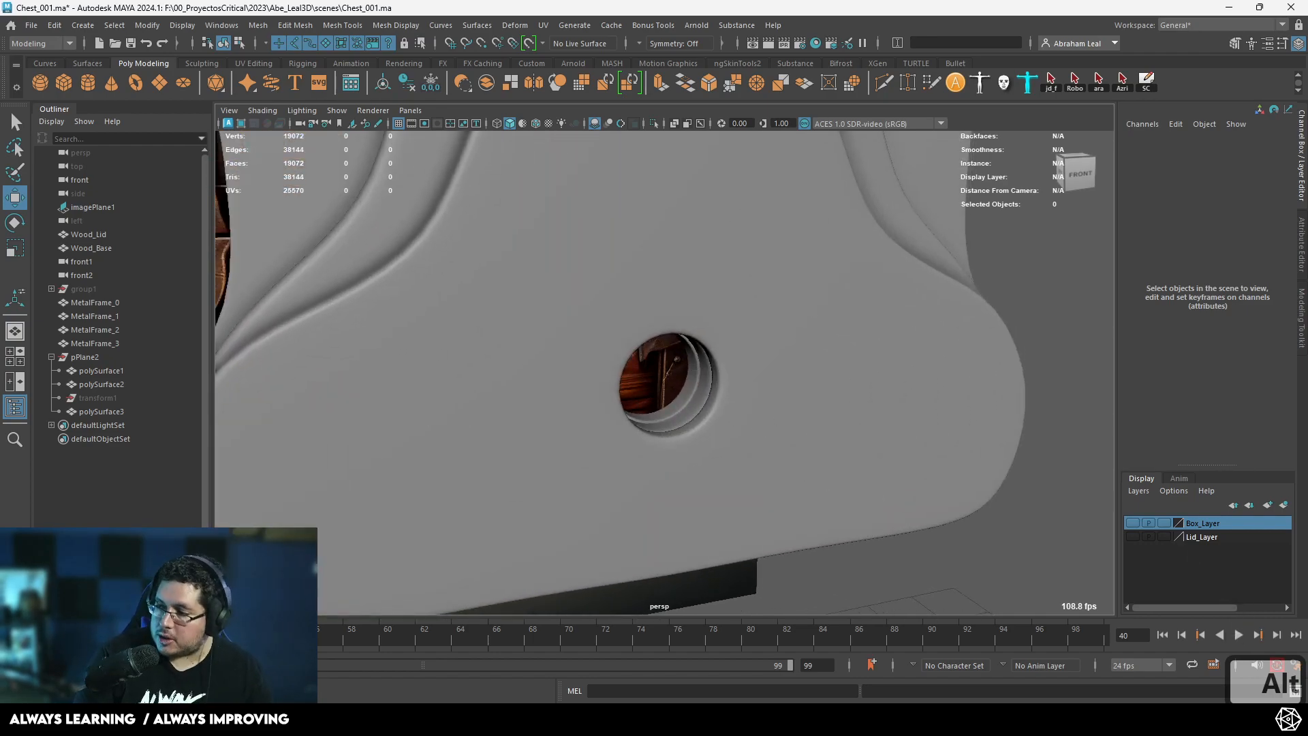
right_click_drag(928, 459, 689, 400, "alt")
left_click_drag(689, 400, 707, 406, "alt")
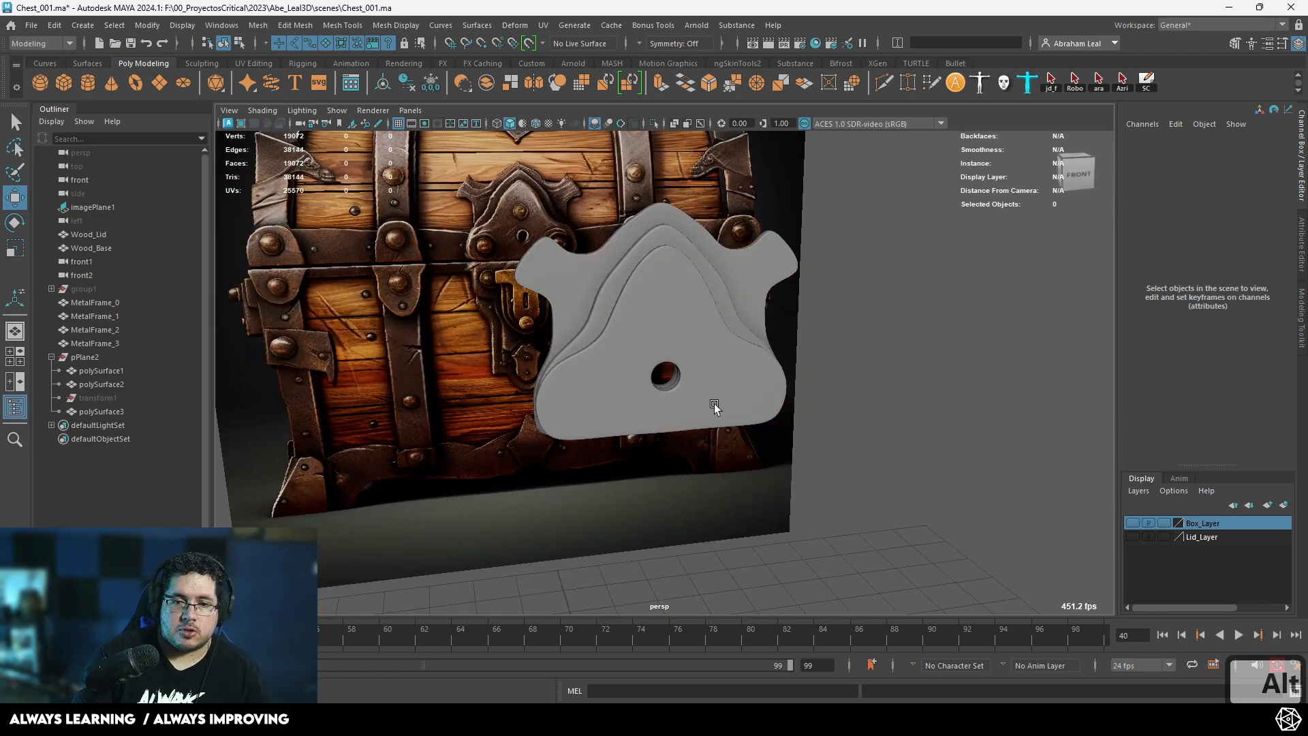
right_click_drag(707, 406, 658, 372, "alt")
middle_click_drag(658, 372, 663, 412, "alt")
right_click_drag(663, 412, 766, 420, "alt")
left_click_drag(765, 423, 700, 385, "alt")
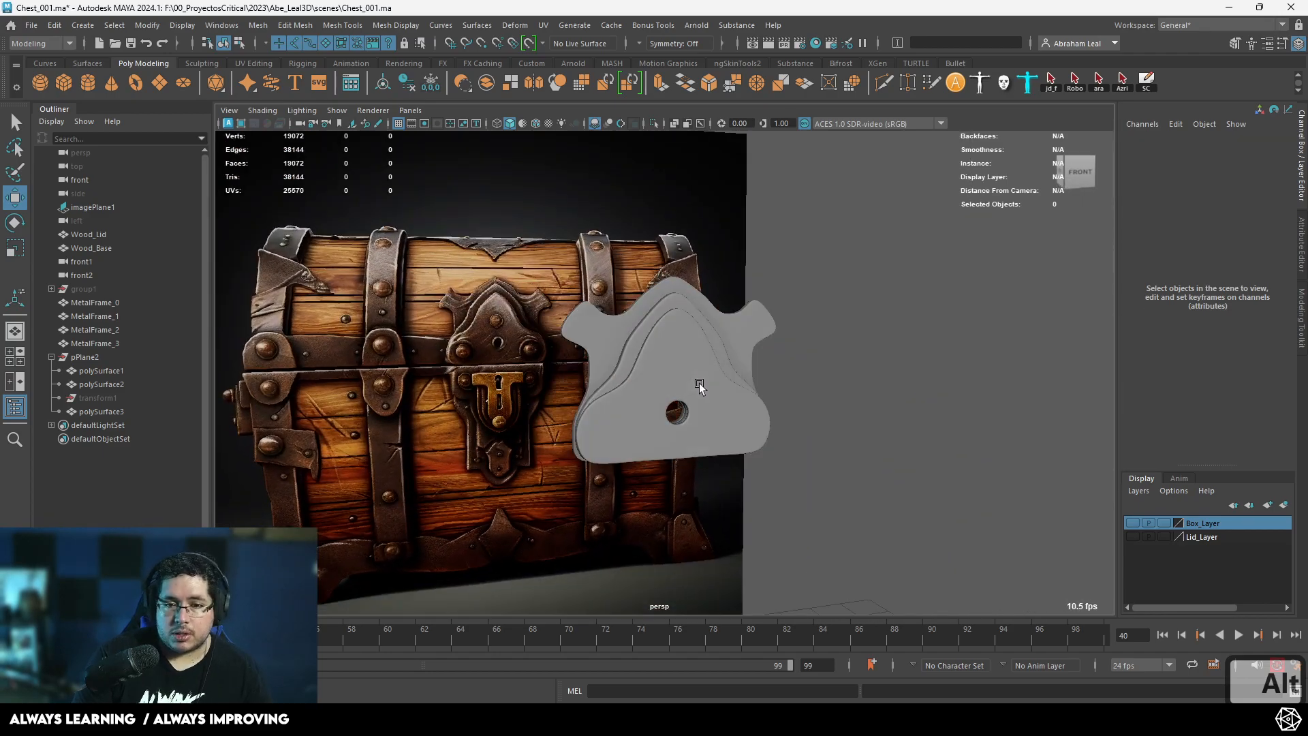
right_click_drag(382, 392, 463, 306, "alt")
middle_click_drag(463, 306, 484, 292, "alt")
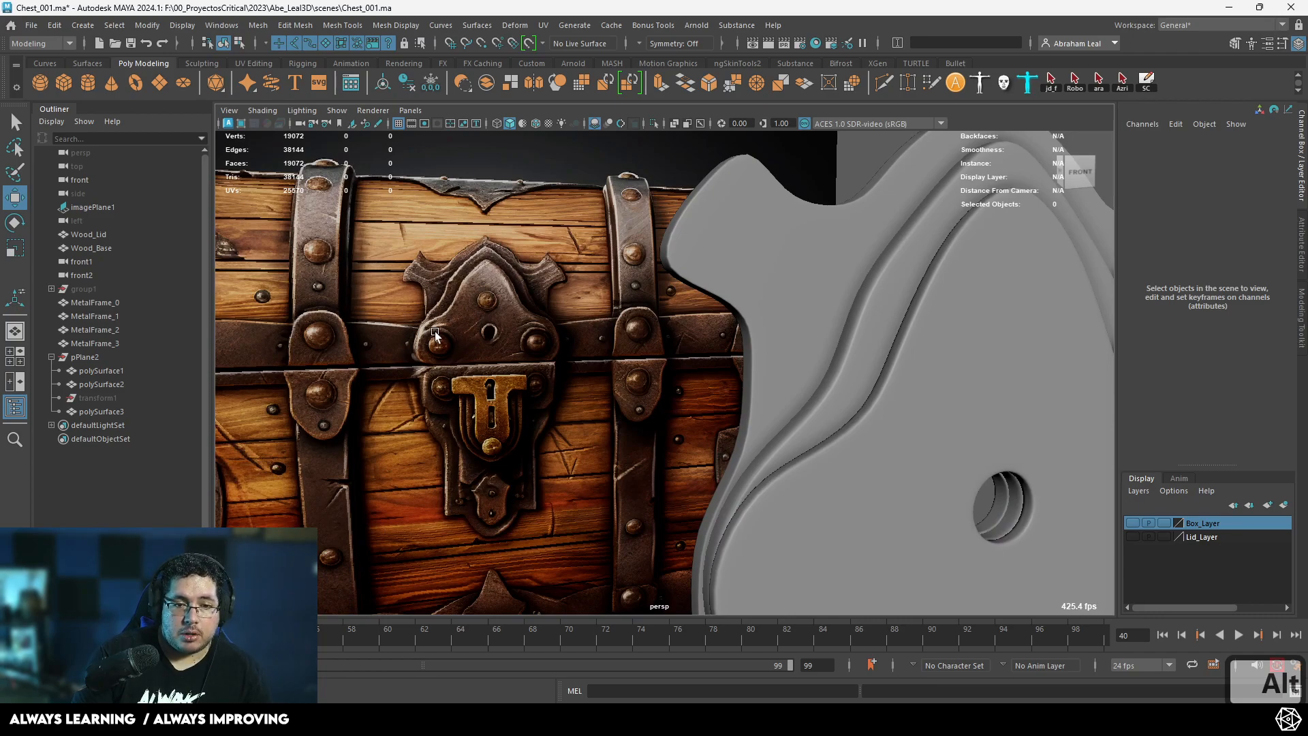
right_click_drag(548, 362, 422, 368, "alt")
Show Lid_Layer and Box_Layer in wireframe to check the lock plates' depth against the chest, and hide both layers again.
left_click(1131, 537)
left_click_drag(838, 463, 974, 455, "alt")
right_click_drag(974, 455, 753, 421, "alt")
key("4")
left_click_drag(792, 414, 744, 383, "alt")
left_click(1131, 523)
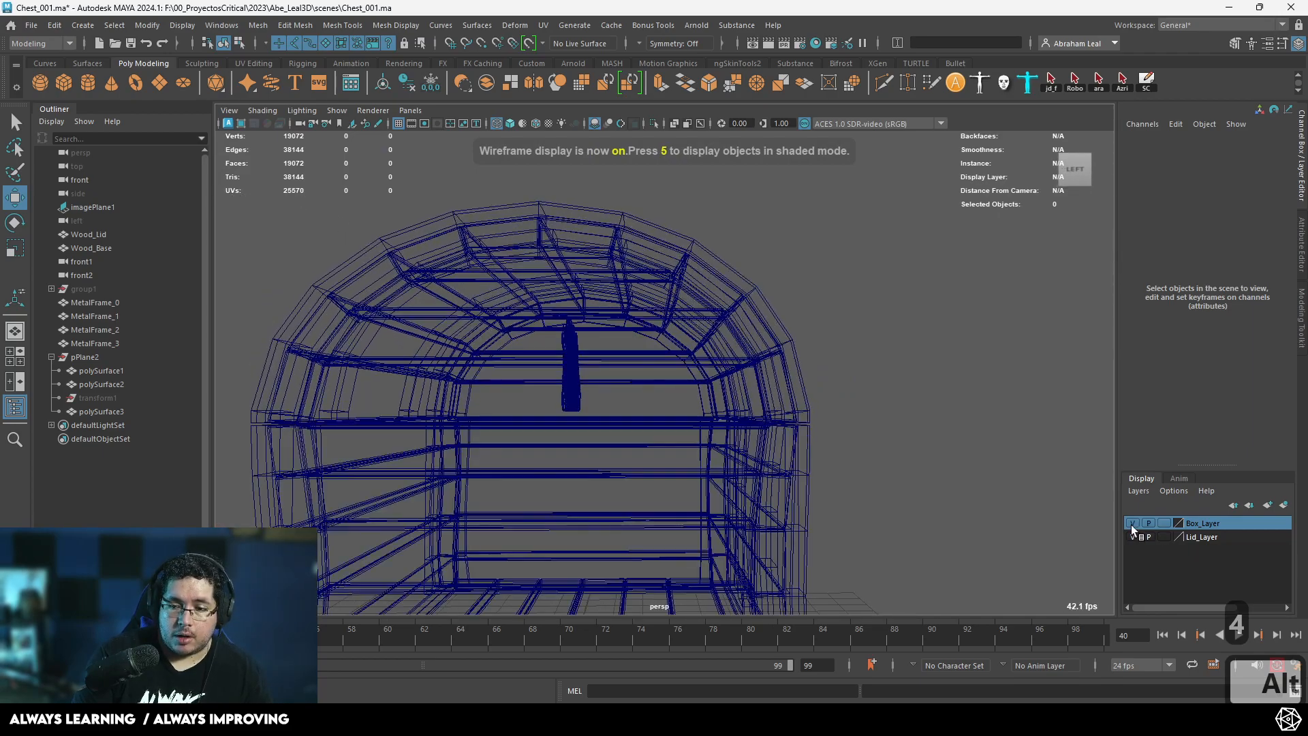
left_click(1132, 535)
left_click(1129, 524)
left_click_drag(1008, 481, 795, 491, "alt")
Show the three plates as wireframe over the reference's rivets in the front view.
key("space")
key("5")
scroll(624, 406, "up", 3)
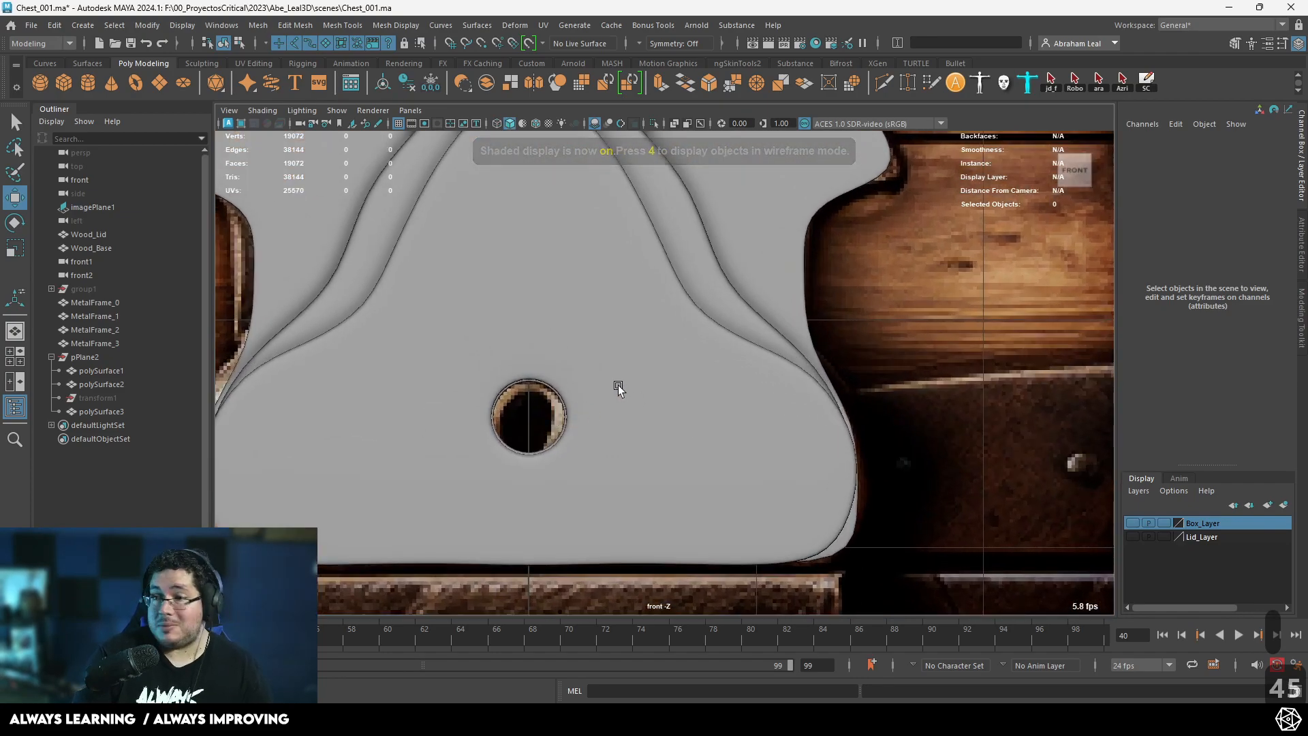
scroll(540, 327, "down", 3)
middle_click_drag(568, 373, 604, 307, "alt")
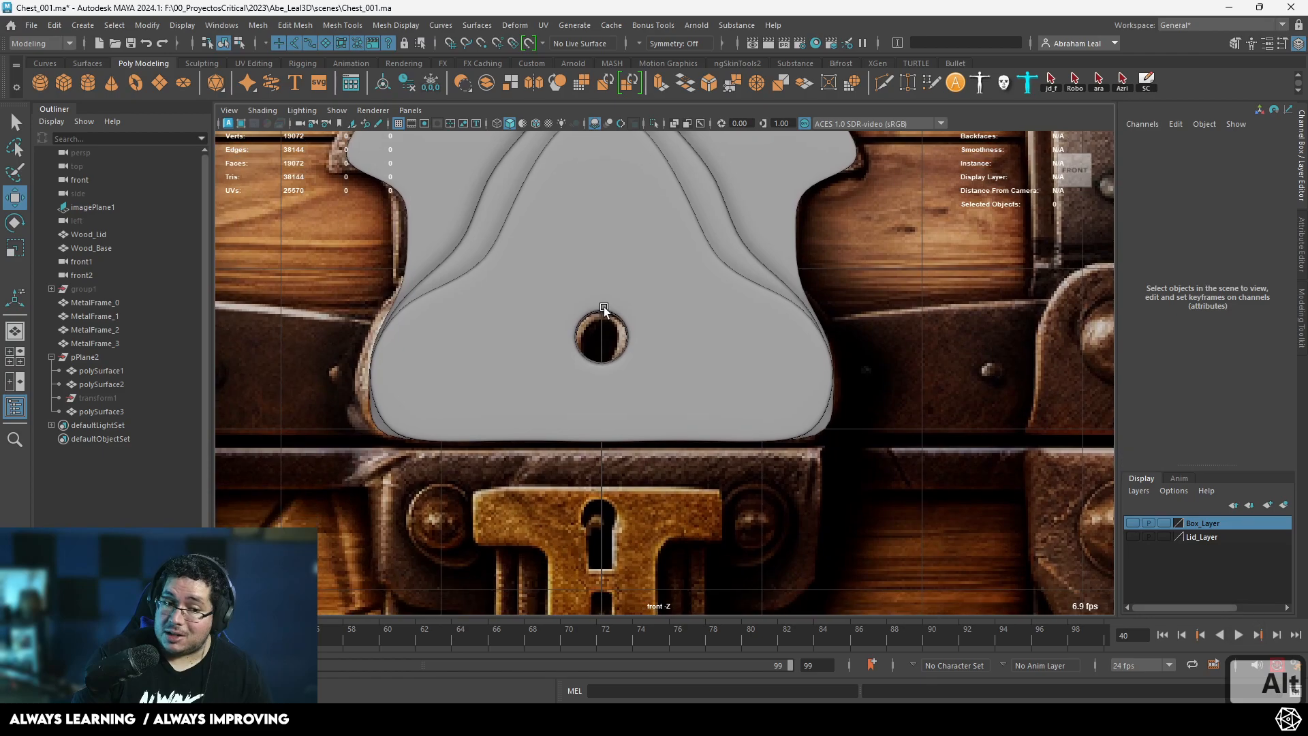
key("4")
scroll(514, 364, "up", 2)
middle_click_drag(514, 363, 558, 305, "alt")
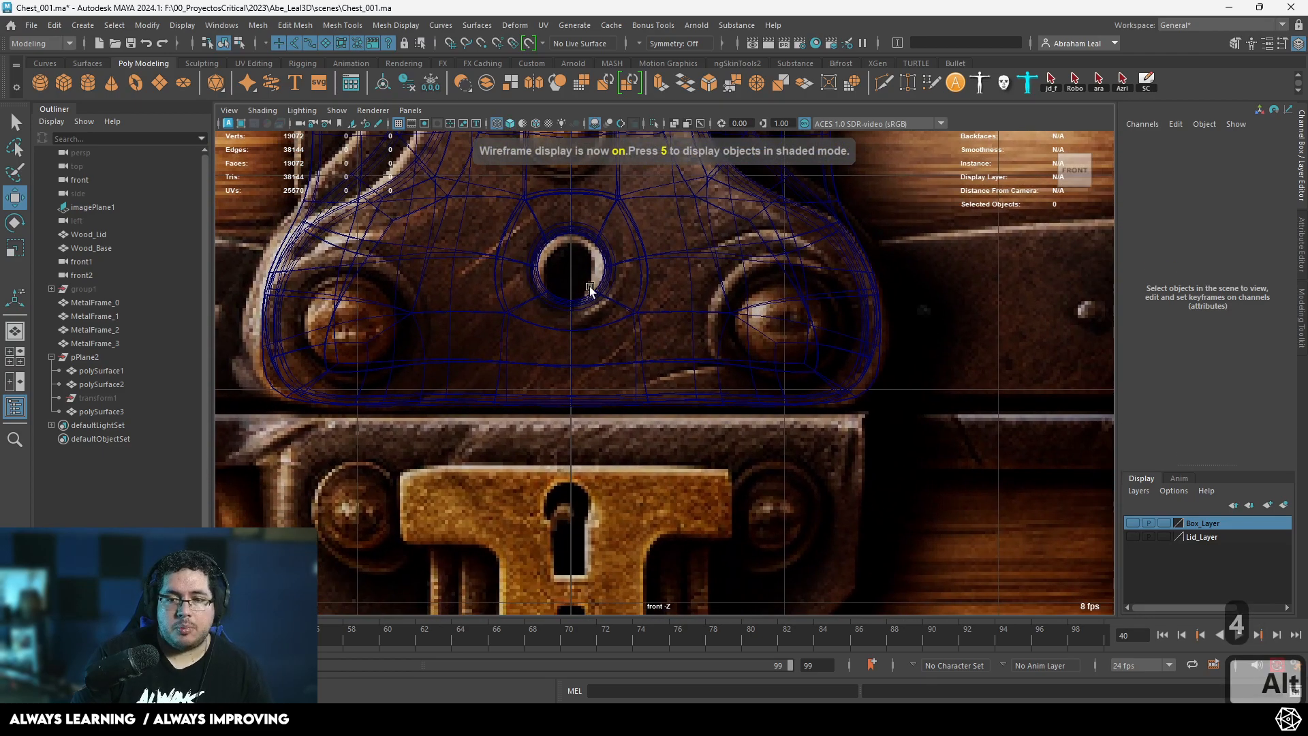
Create a polygon cylinder and raise it to the keyhole, at a Translate Y of about 75.405.
left_click(87, 82)
scroll(642, 472, "down", 3)
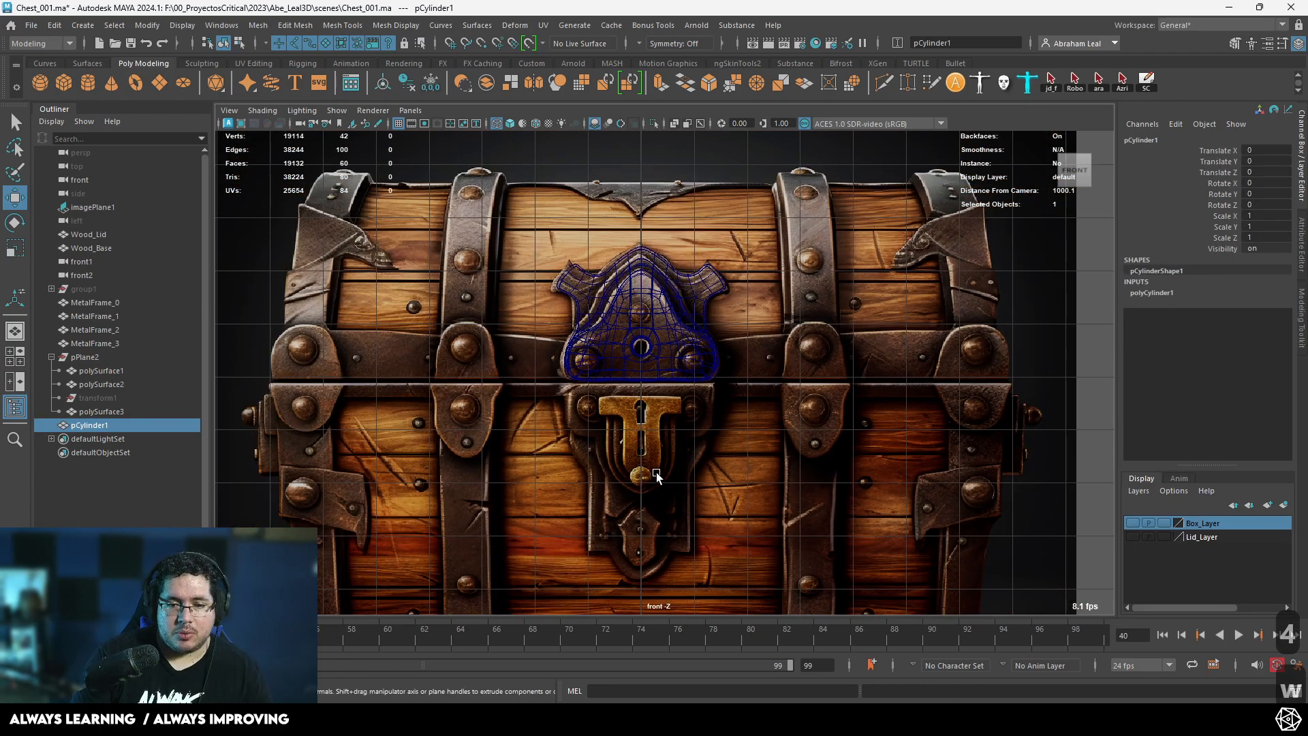
scroll(656, 472, "down", 2)
middle_click_drag(656, 472, 635, 333, "shift")
scroll(659, 300, "up", 5)
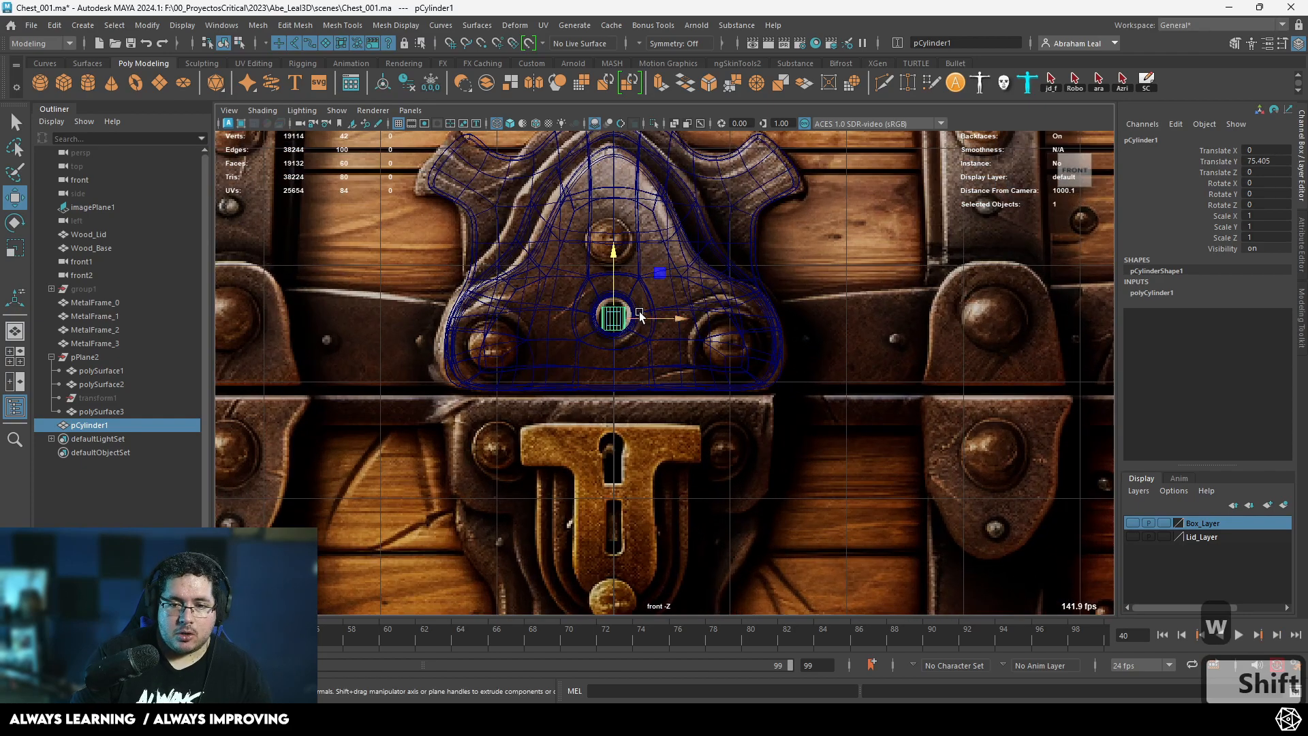
Rotate the cylinder 90 degrees about X so its cap faces the front.
key("e")
key("ctrl+z")
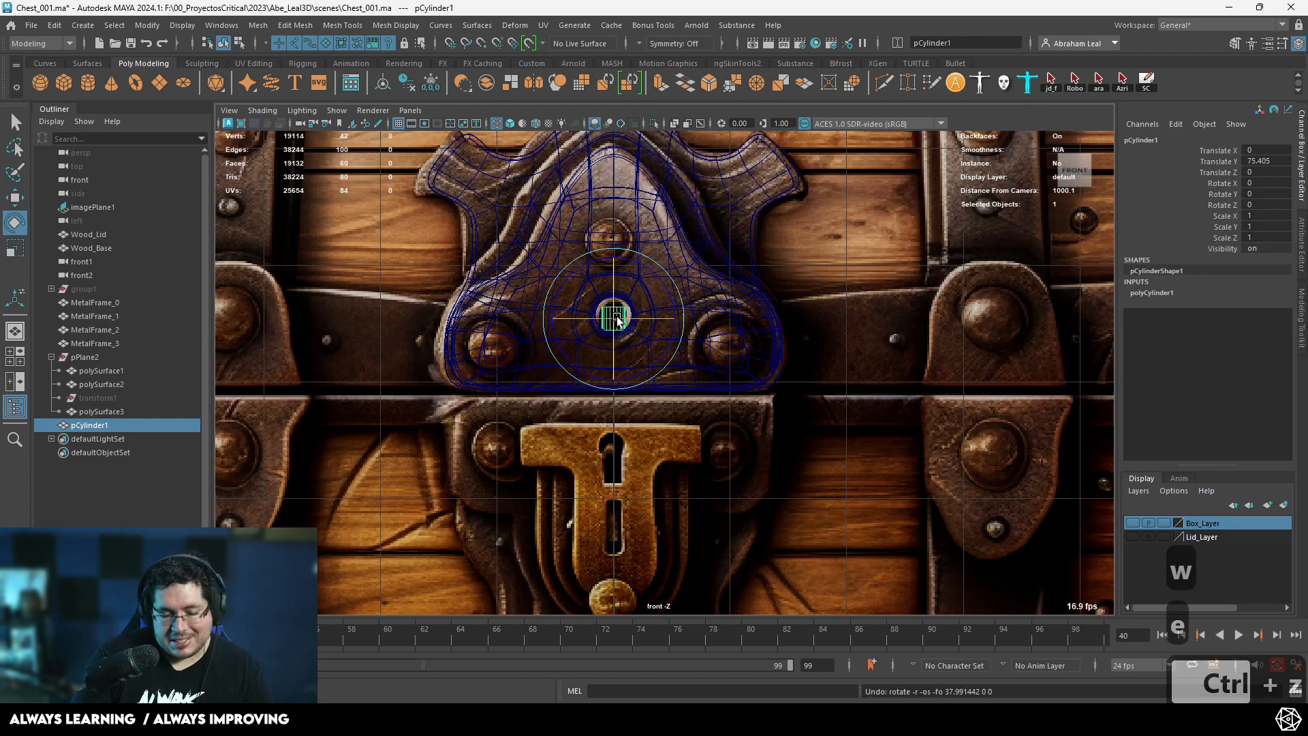
key("e")
left_click_drag(616, 318, 646, 333)
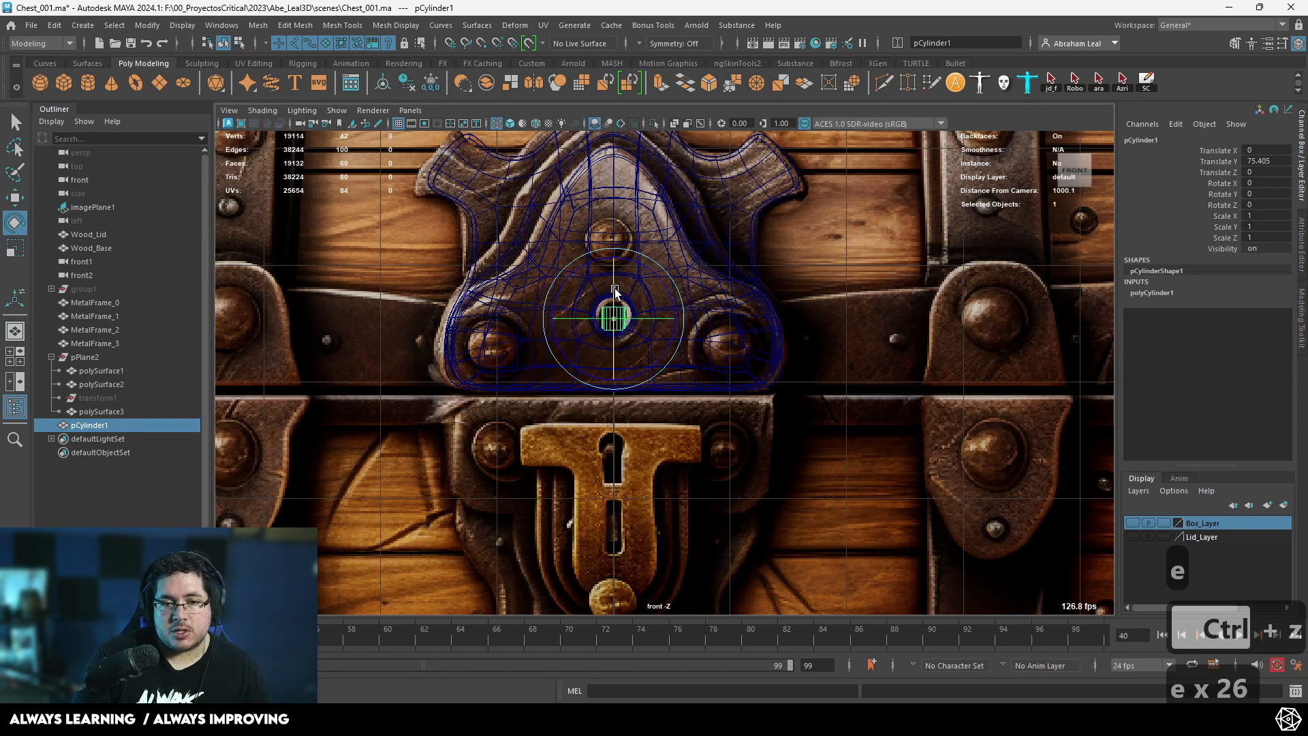
Scale the cylinder uniformly to about 3.318 and place it over the plate's right rivet, at about X 9.753, Y 73.083.
key("r")
left_click_drag(615, 320, 731, 345)
key("w")
scroll(731, 344, "up", 3)
middle_click_drag(731, 344, 621, 378, "alt")
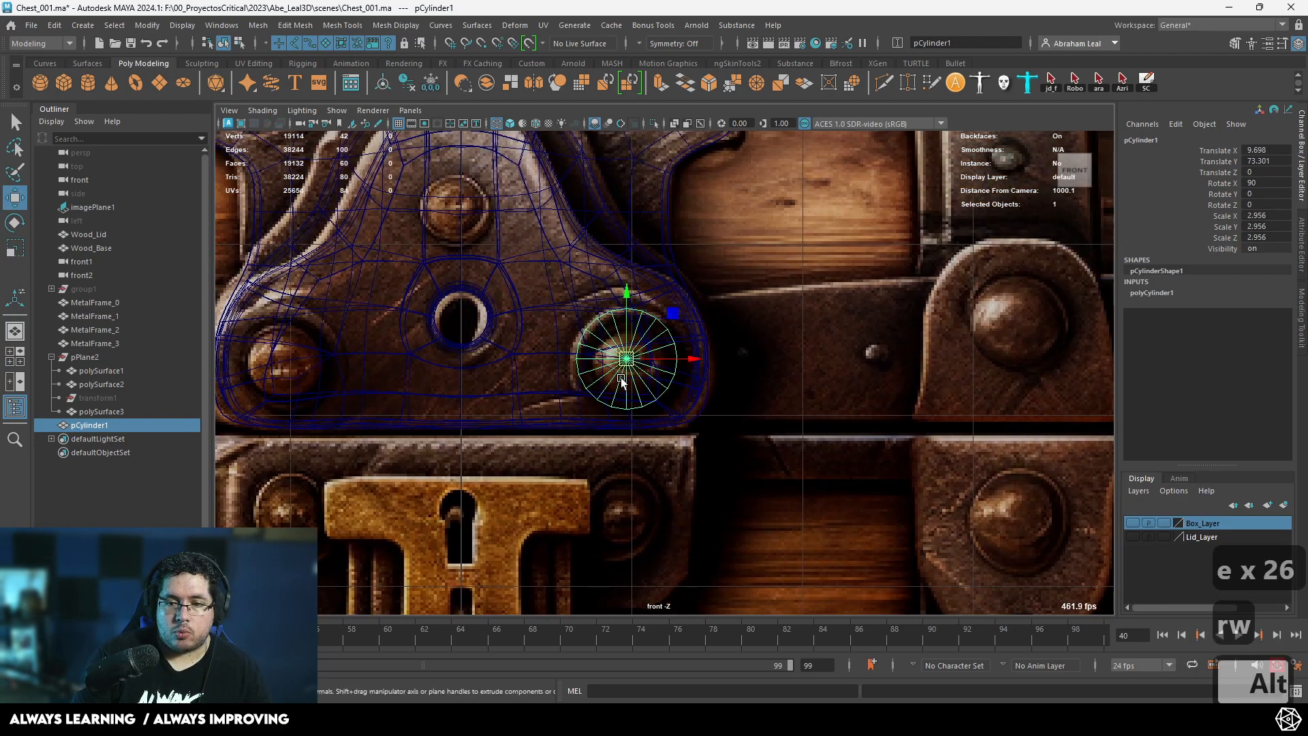
scroll(617, 368, "up", 3)
key("r")
mouse_move(609, 353)
left_mouse_down()
mouse_move(682, 401)
mouse_move(513, 323)
left_mouse_up()
key("w")
Flatten the cylinder into a thin disc and bring it in front of the plates, at a Translate Z of about 2.919.
key("space")
key("5")
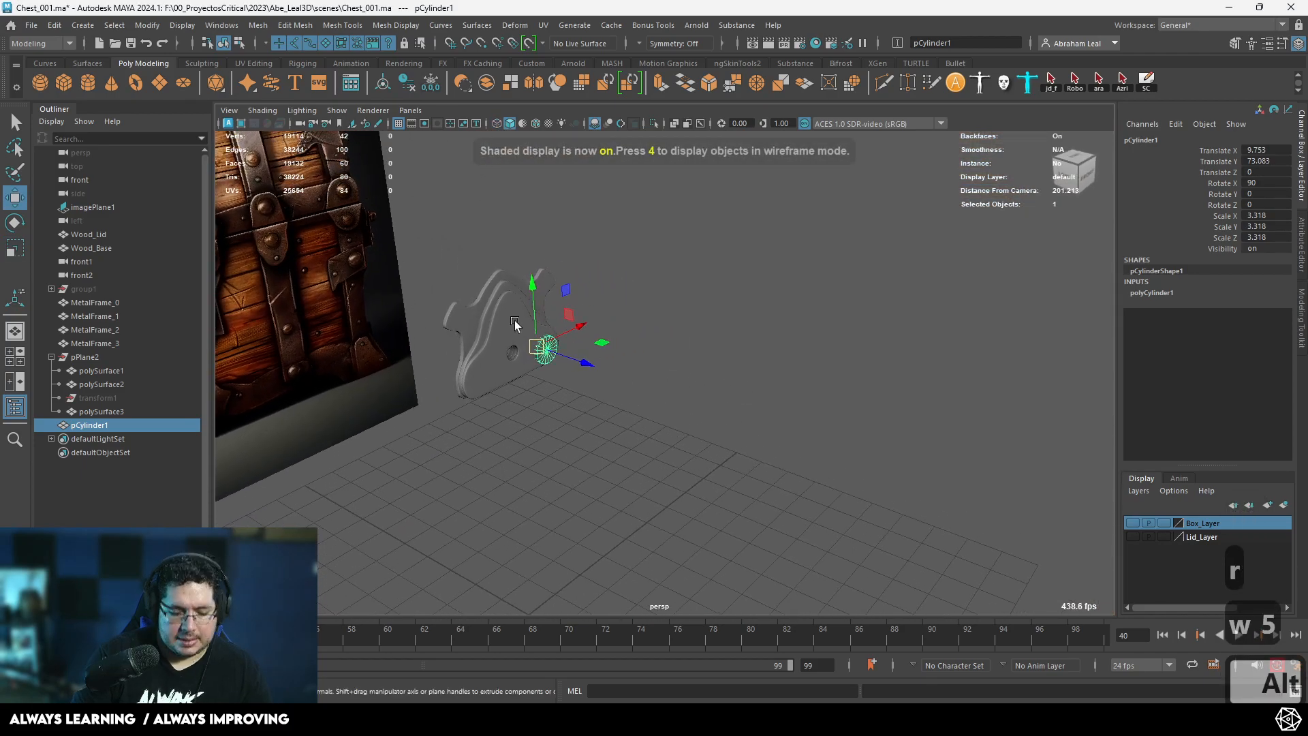
key("f")
key("w")
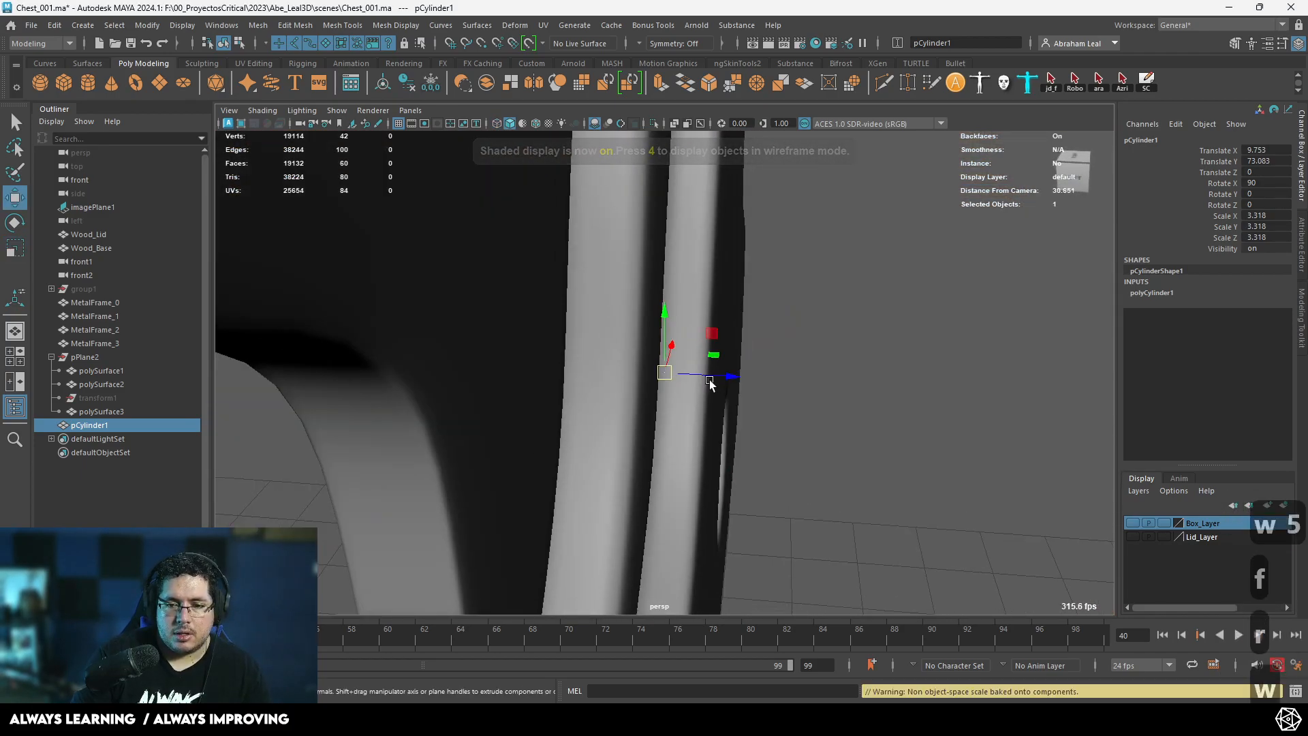
left_click_drag(708, 382, 817, 379)
key("ctrl+z")
key("ctrl+z")
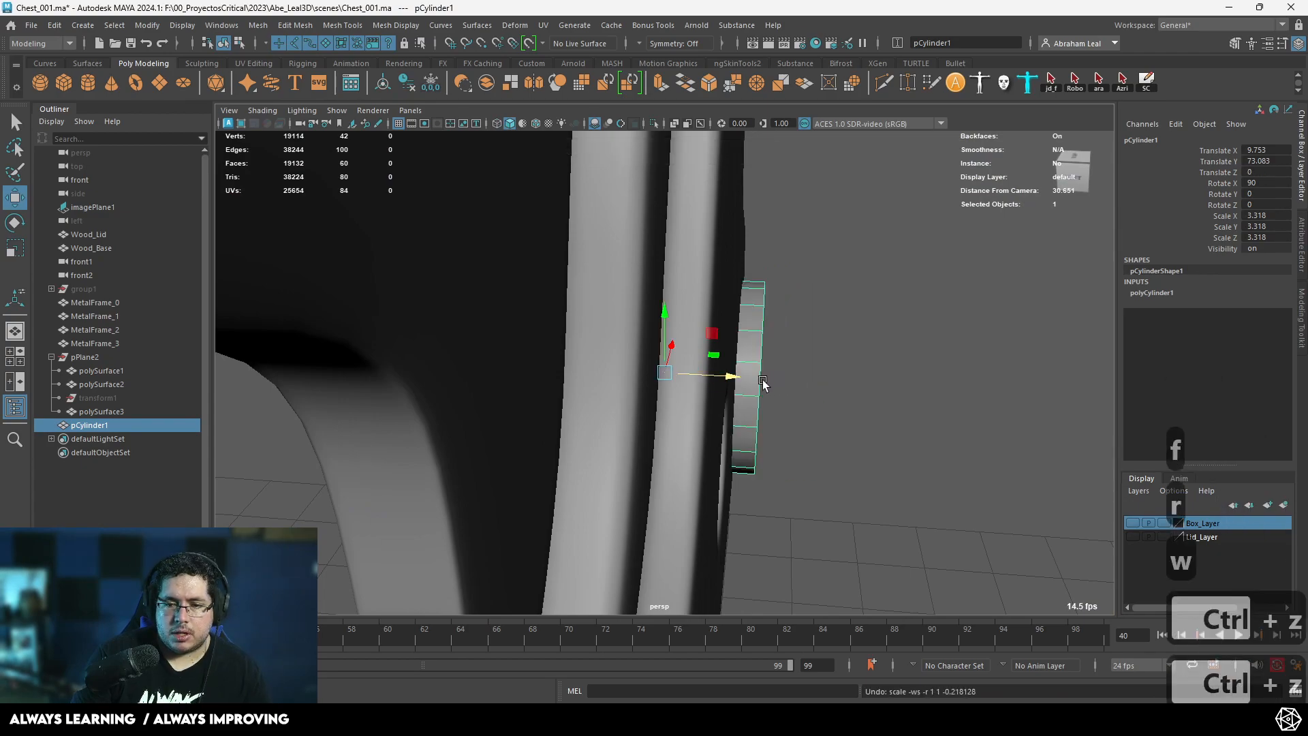
left_click_drag(732, 379, 810, 386)
key("r")
key("w")
Isolate the rivet disc in the perspective view.
left_click_drag(913, 381, 725, 364, "alt")
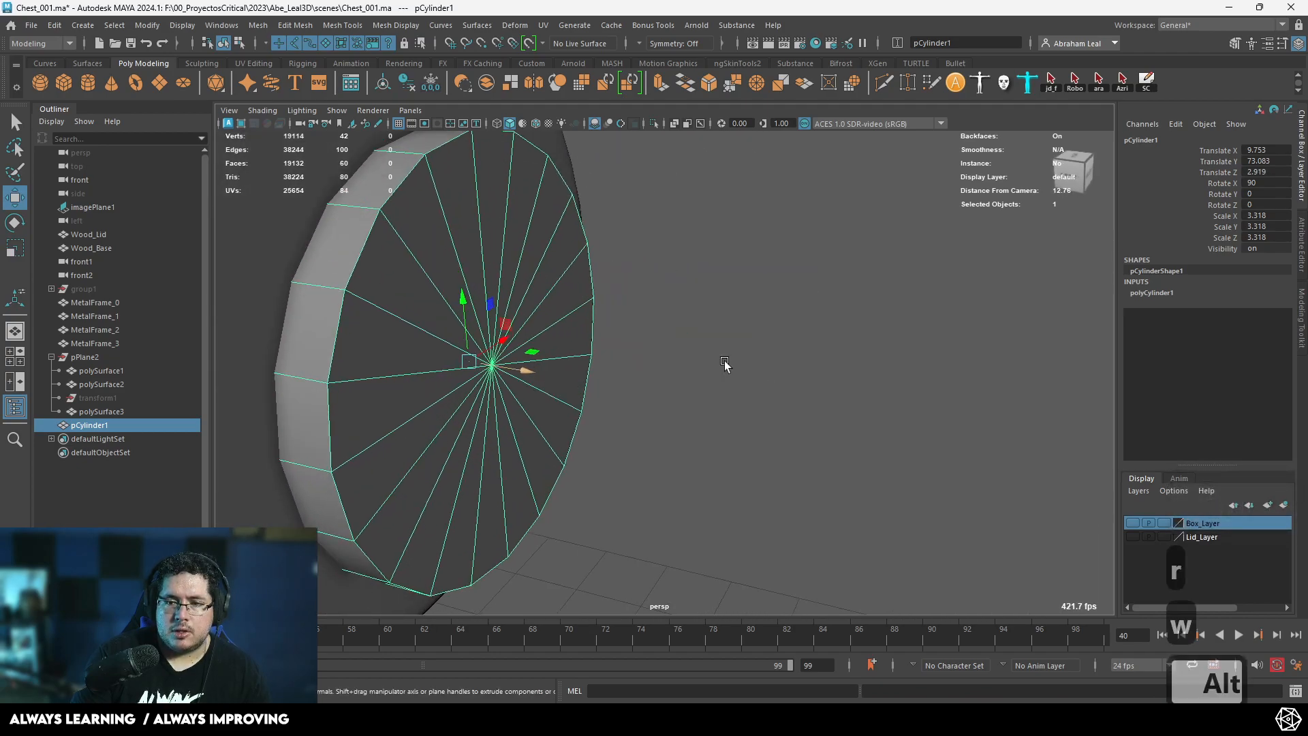
left_click(652, 124)
middle_click_drag(511, 216, 600, 288, "alt")
Select all faces of the disc's front cap through its center vertex and extrude them inward with an Offset of about 0.43.
right_click_drag(600, 287, 599, 241)
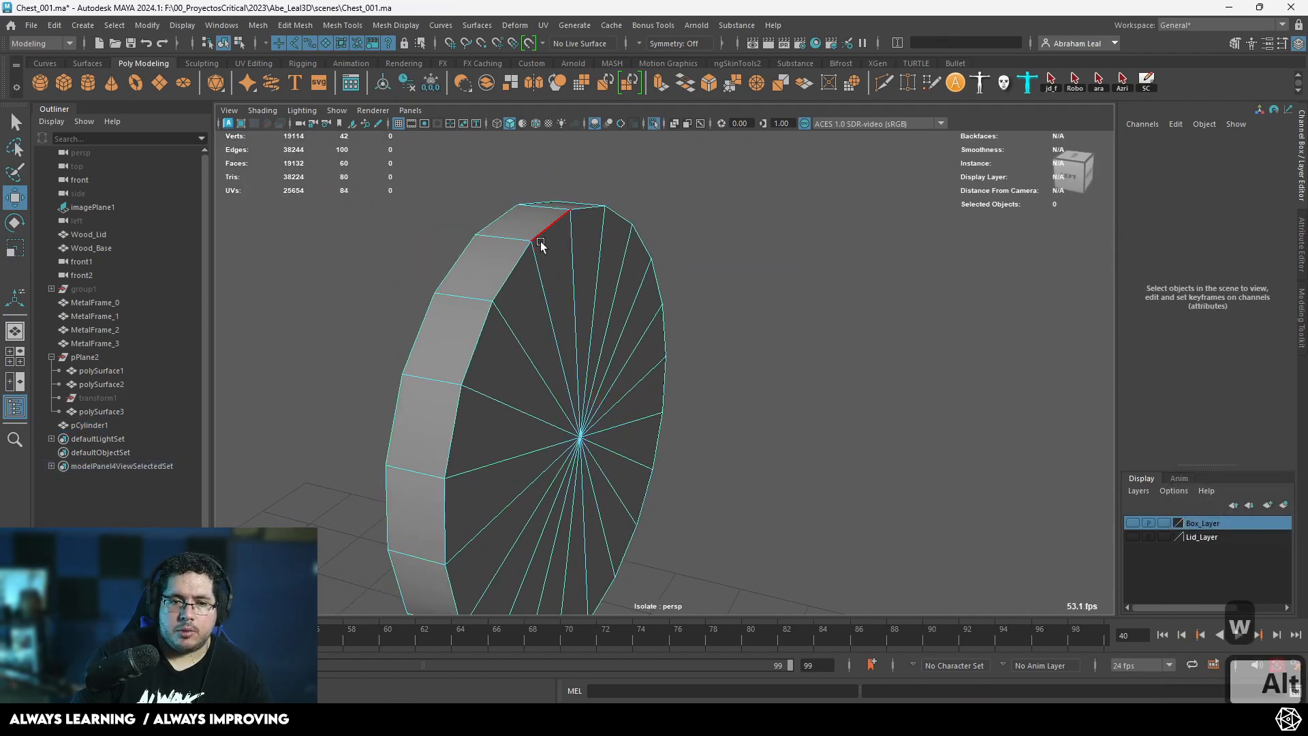
left_click(596, 440)
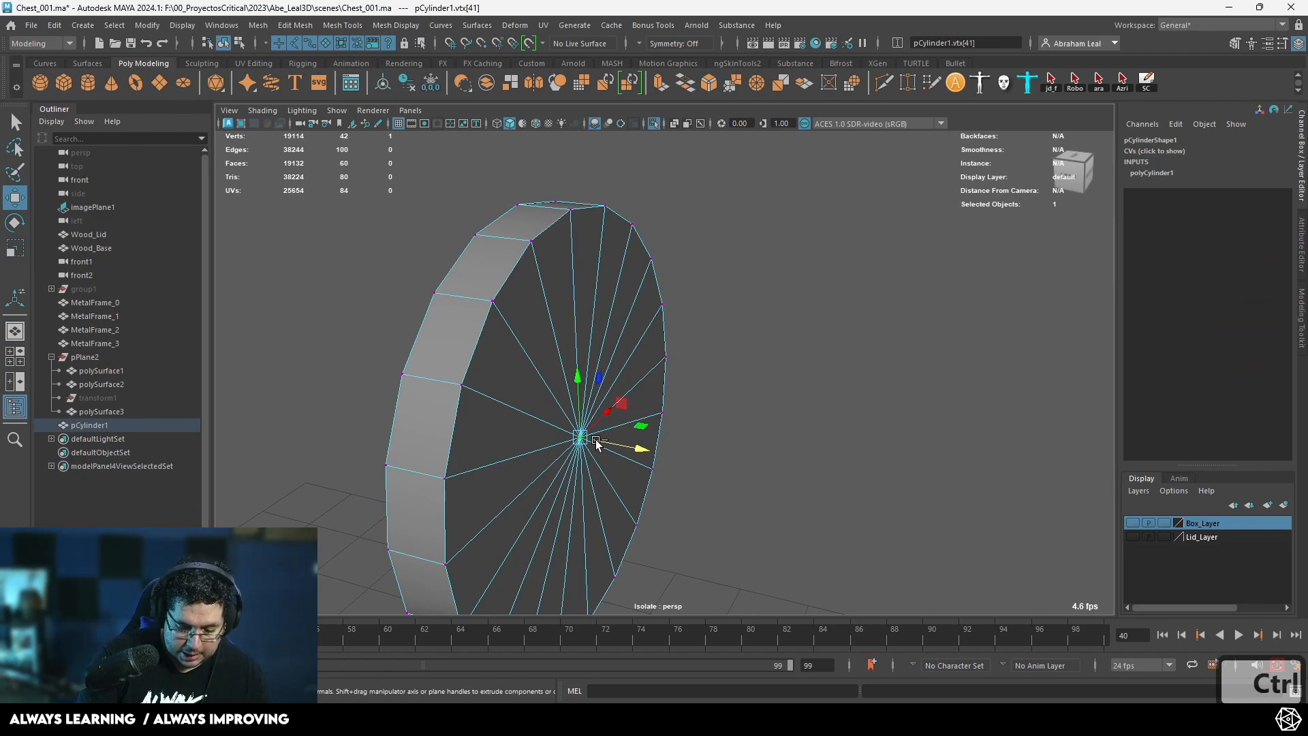
key("ctrl+F11")
left_click_drag(702, 384, 664, 390, "alt")
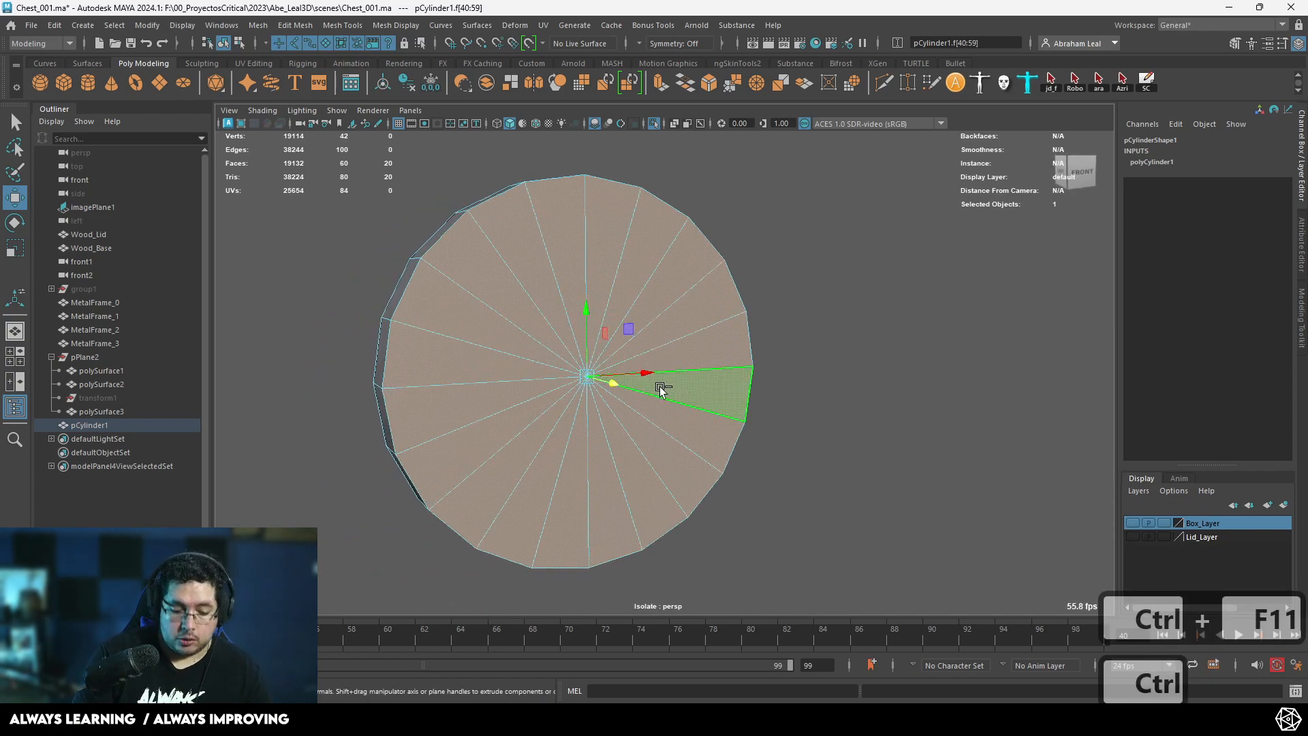
key("ctrl+e")
left_click_drag(846, 246, 876, 245)
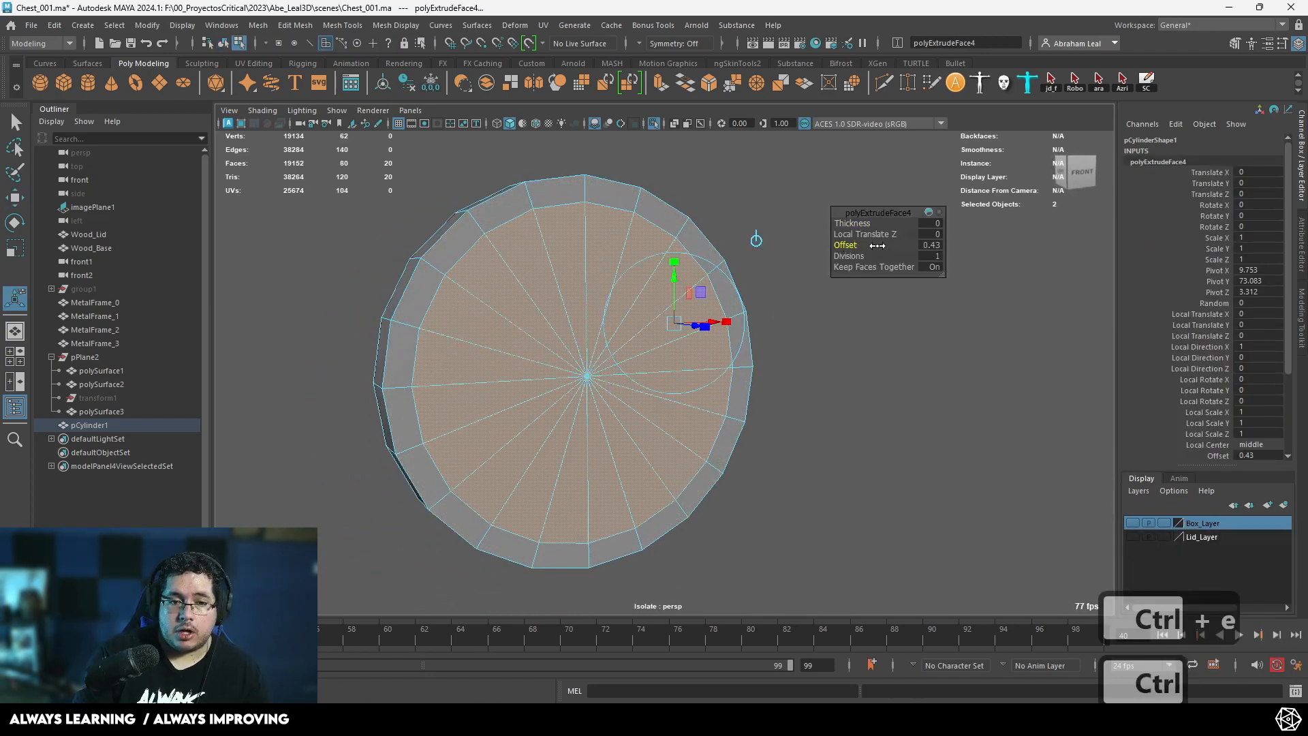
Extrude the disc's inset cap faces back into the disc with a Local Translate Z of about -0.227.
left_click_drag(787, 383, 809, 401, "alt")
left_click_drag(688, 336, 681, 332)
right_click_drag(750, 267, 716, 239)
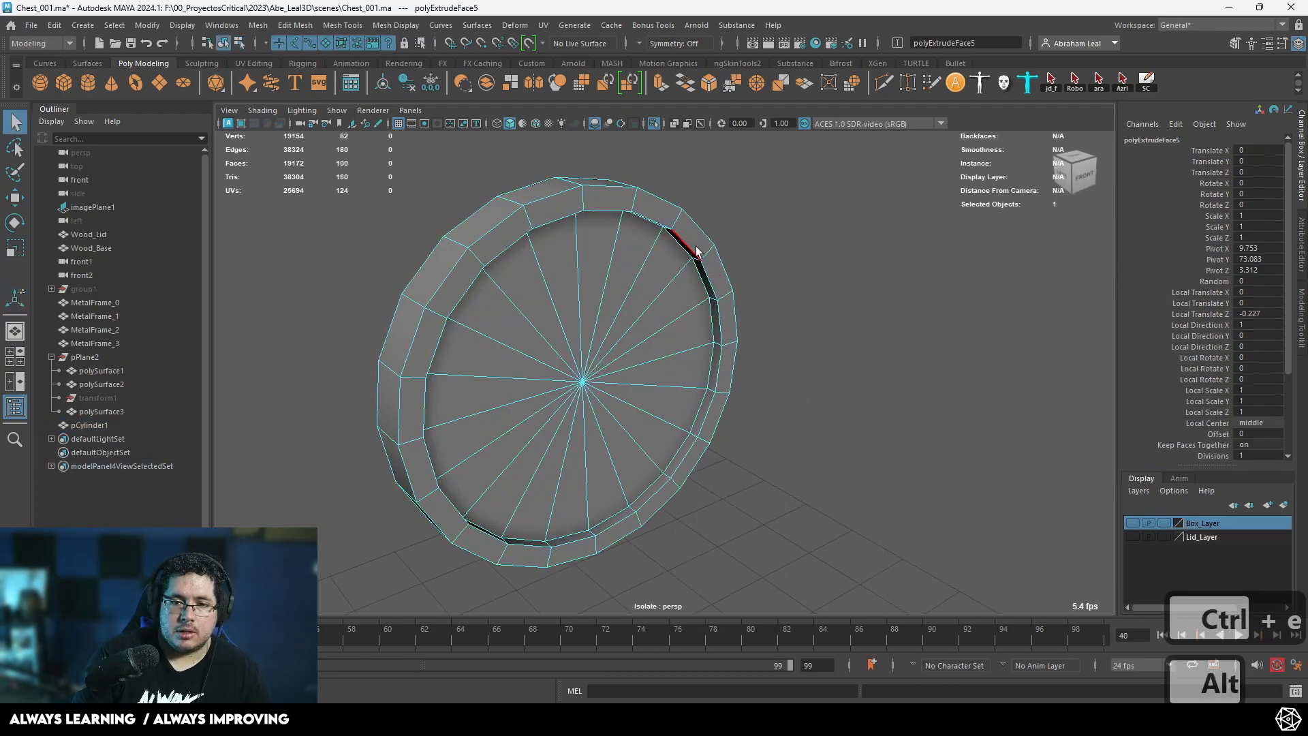
Bevel the disc's rim and recess edge loops with Fraction 0.5 and 2 segments, and preview it smoothed.
double_click(695, 251)
left_click_drag(699, 225, 660, 249, "alt")
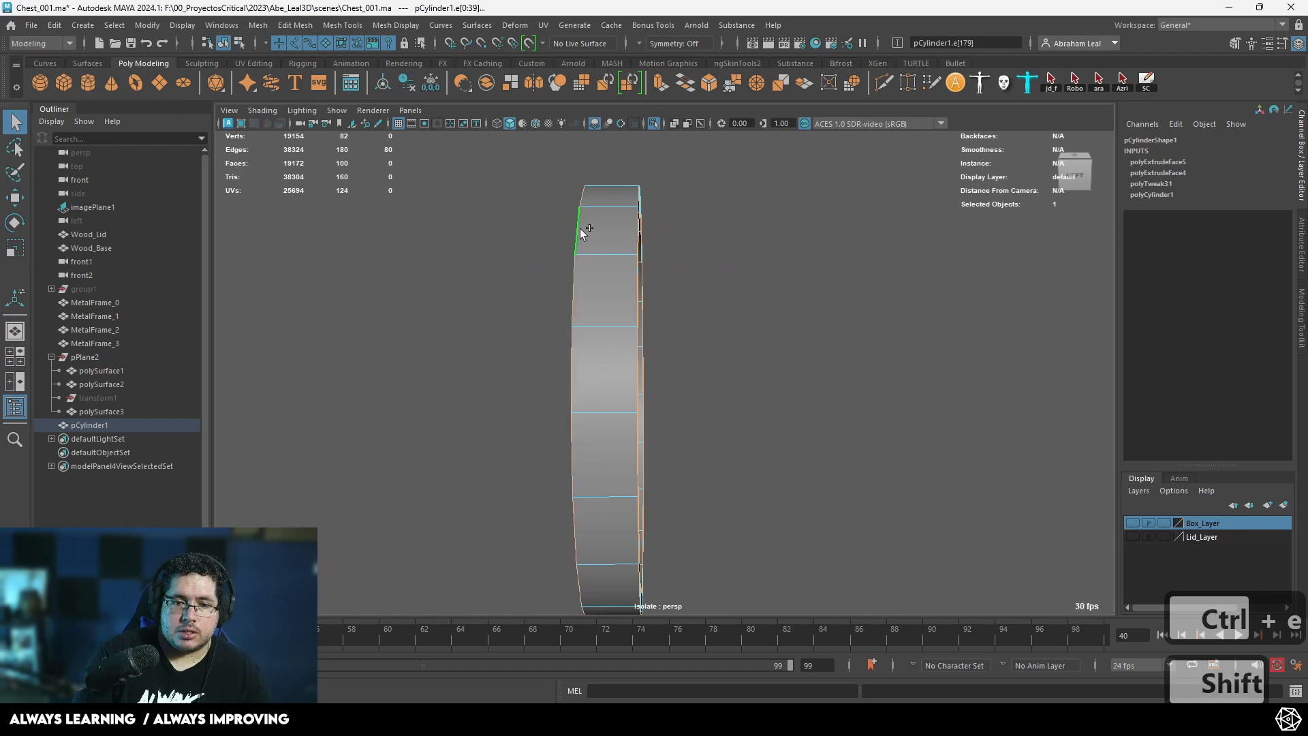
right_click_drag(729, 188, 827, 239, "shift")
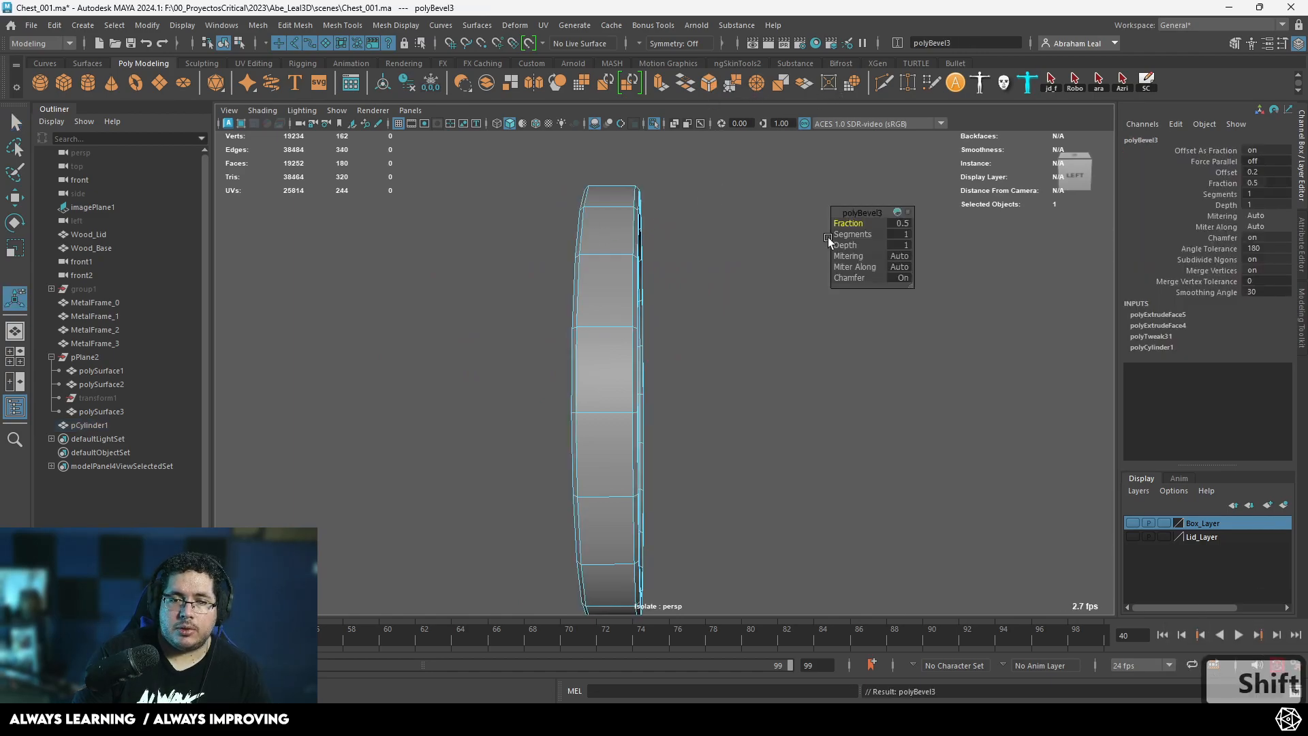
left_click_drag(712, 280, 641, 262, "alt")
key("3")
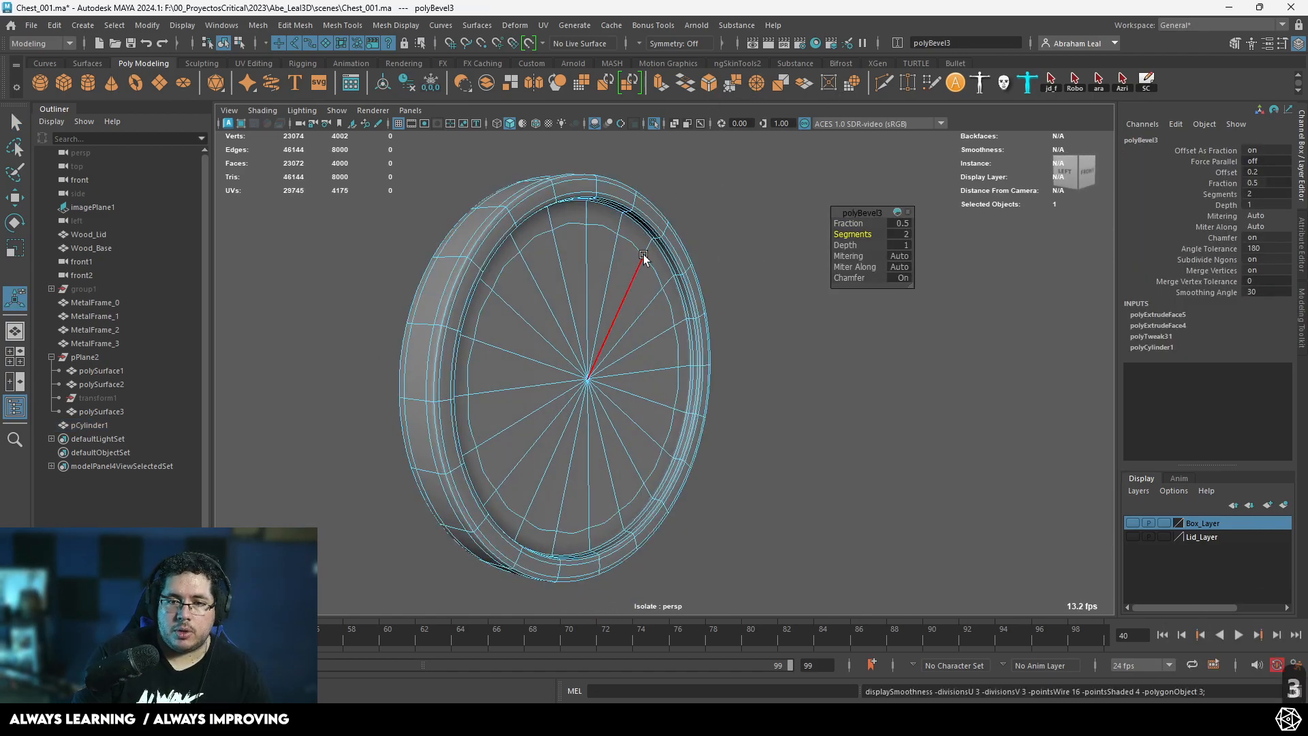
Bring the plates back into view and compare the beveled disc with the rivets in the reference image.
right_click_drag(641, 263, 673, 222)
left_click(673, 214)
left_click(652, 124)
right_click_drag(763, 273, 682, 288, "alt")
left_click_drag(681, 287, 559, 299, "alt")
middle_click_drag(677, 332, 607, 315, "alt")
right_click_drag(665, 368, 724, 391, "alt")
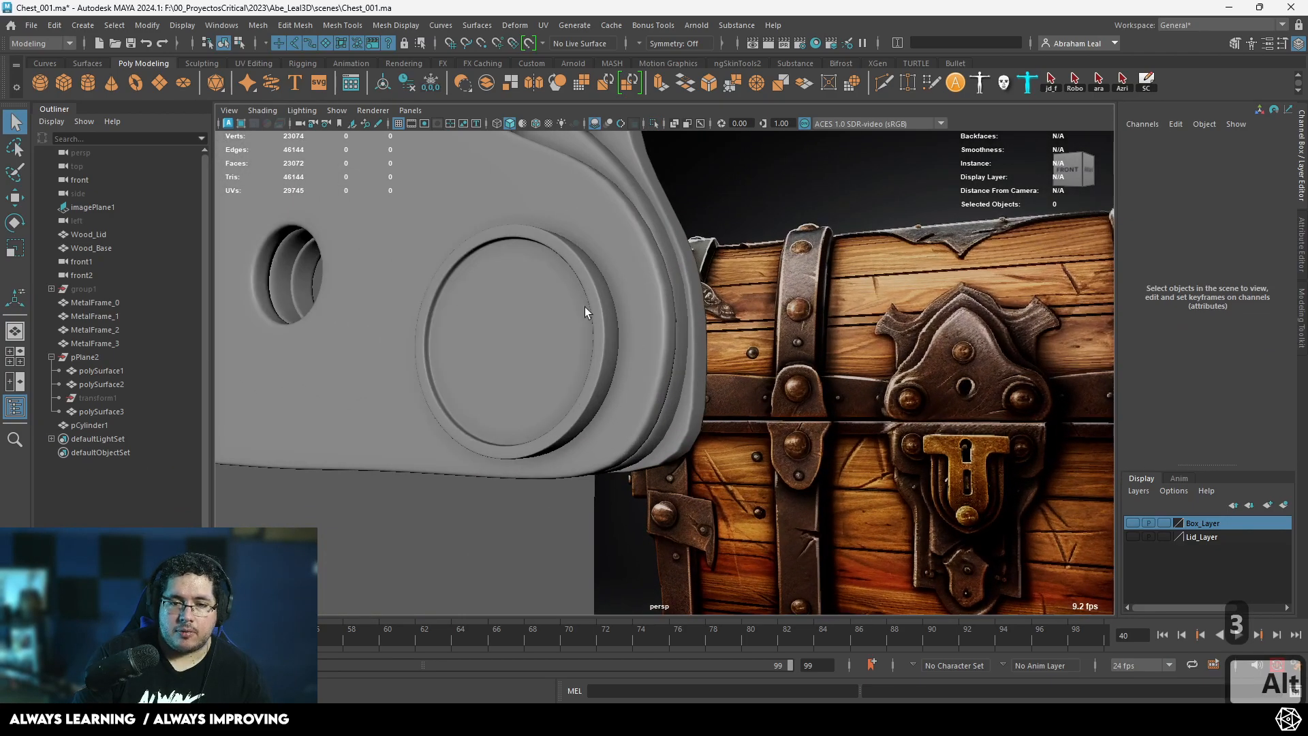
Frame the unsmoothed disc in the front view as wireframe and try selecting its inner rim vertices to match the reference.
left_click(584, 306)
key("f")
key("1")
scroll(678, 312, "up", 3)
key("space")
left_click_drag(678, 306, 677, 334)
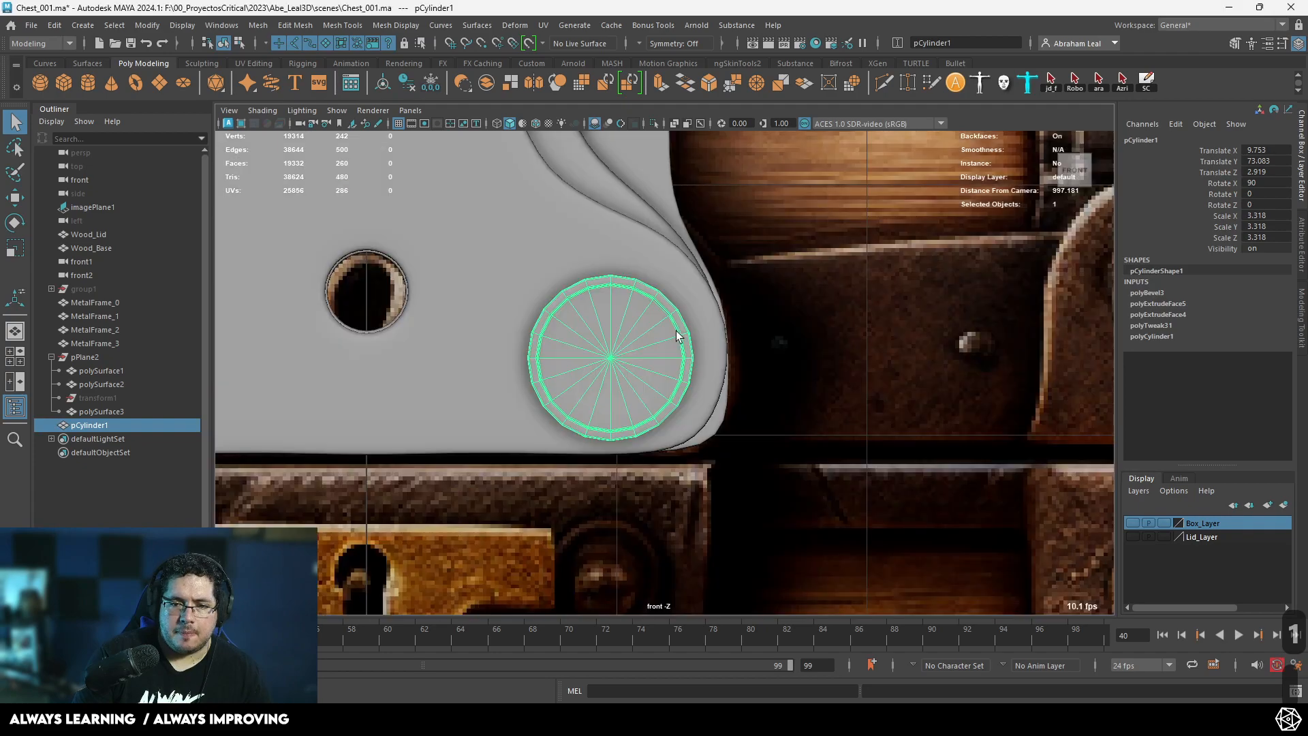
key("4")
scroll(669, 329, "up", 3)
middle_click_drag(584, 268, 644, 315, "alt")
scroll(619, 284, "up", 3)
right_click(597, 255)
right_click_drag(562, 251, 523, 253)
left_click_drag(543, 272, 517, 258)
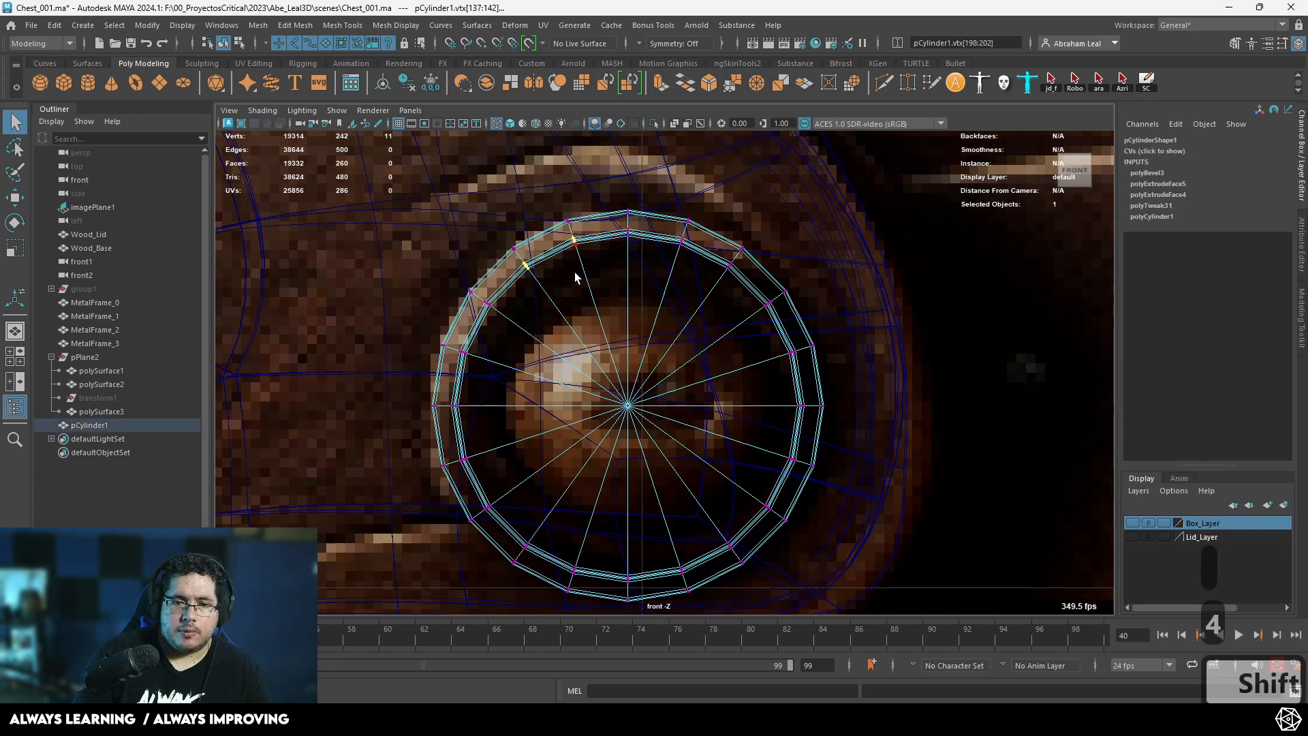
left_click(681, 240)
Undo the vertex selection, bevel, recess extrusion and cap offset, back to the first zero-offset extrusion of the cap faces.
scroll(720, 294, "down", 2)
key("ctrl+z")
key("ctrl+z")
key("ctrl+z")
key("ctrl+z")
key("ctrl+z")
key("ctrl+z")
key("ctrl+z")
key("ctrl+z")
key("ctrl+z")
key("ctrl+z")
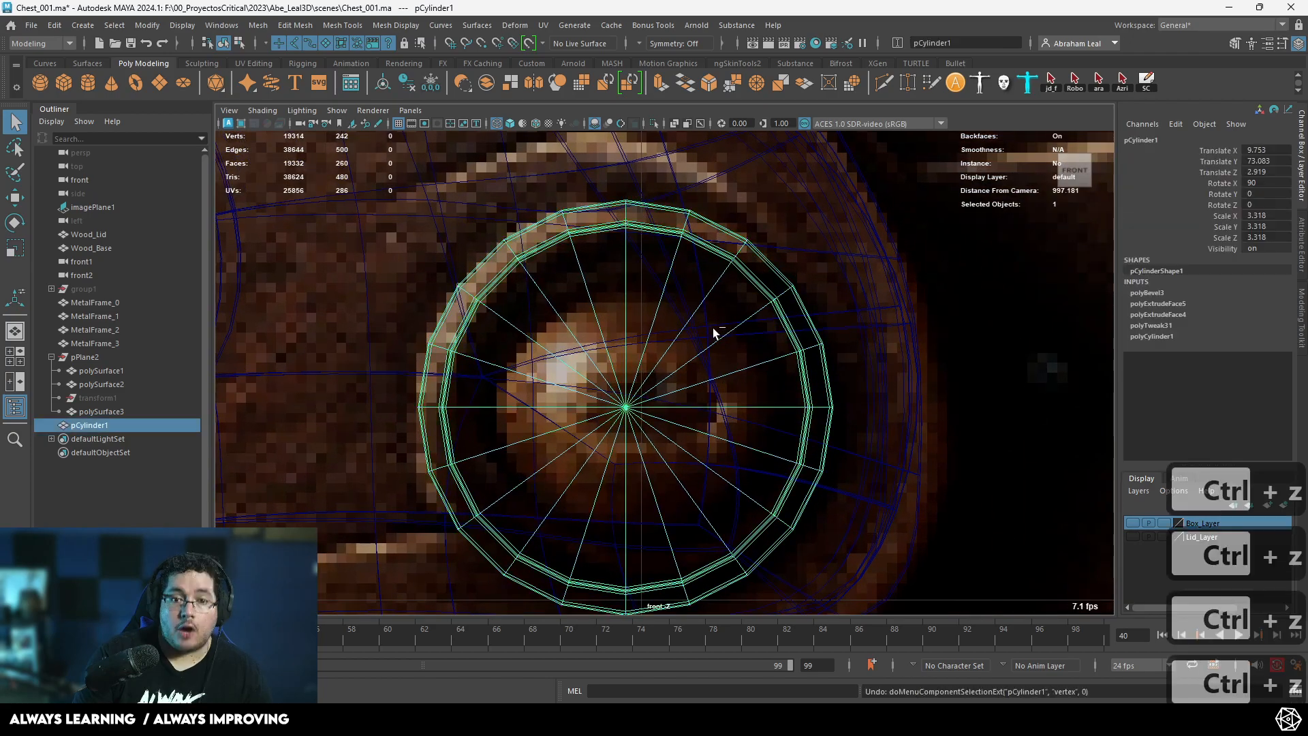
key("ctrl+z")
key("ctrl+z")
key("ctrl+z")
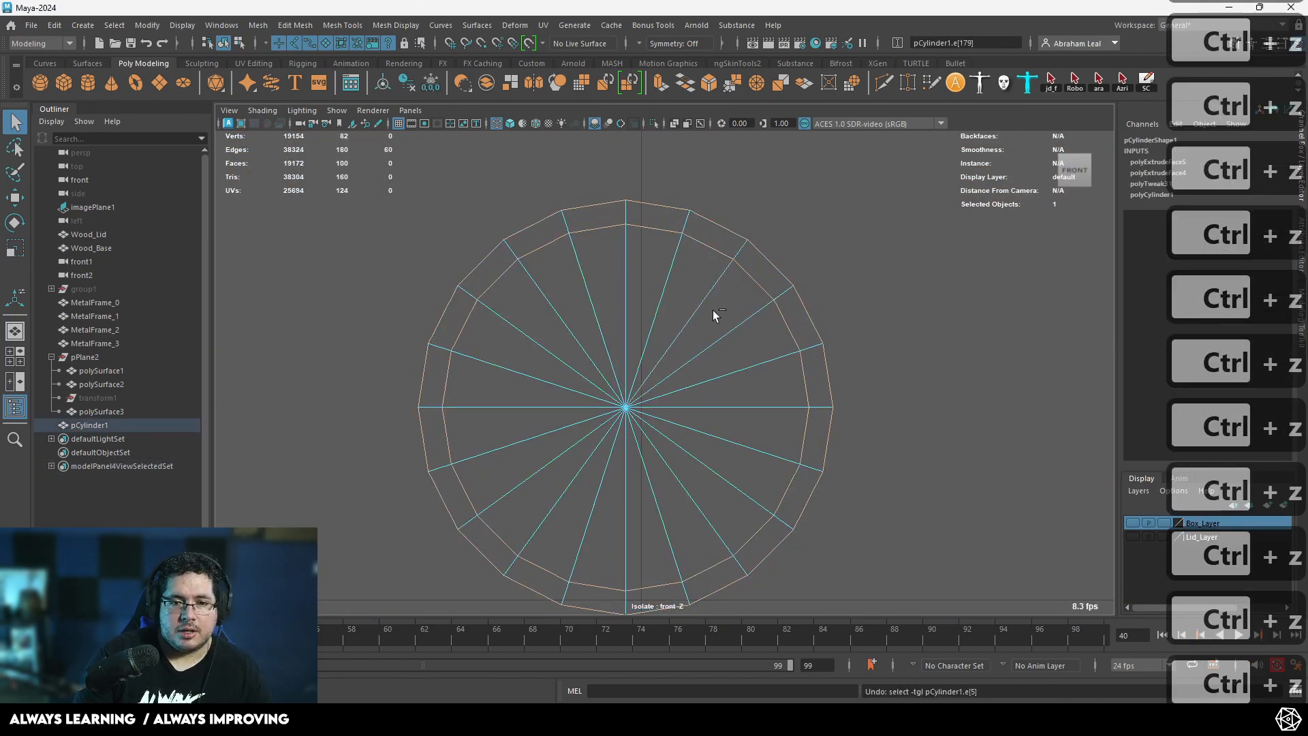
key("ctrl+z")
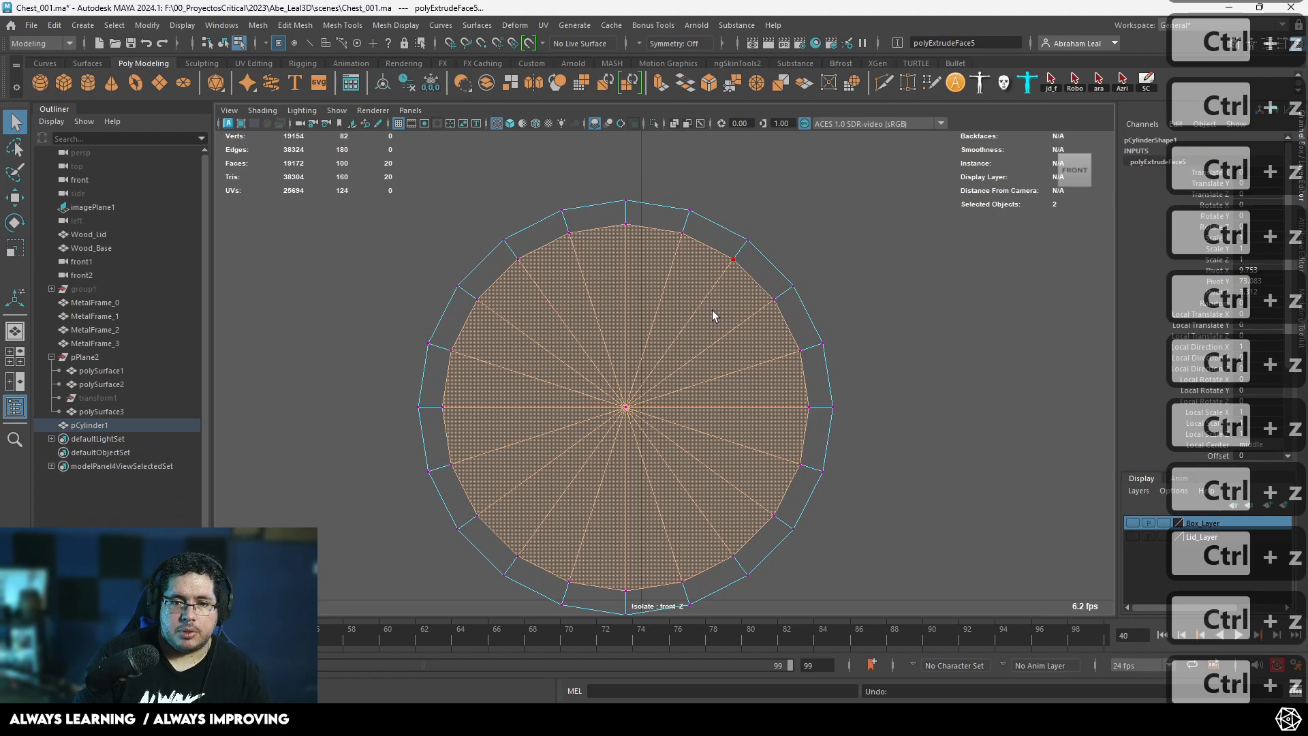
key("ctrl+z")
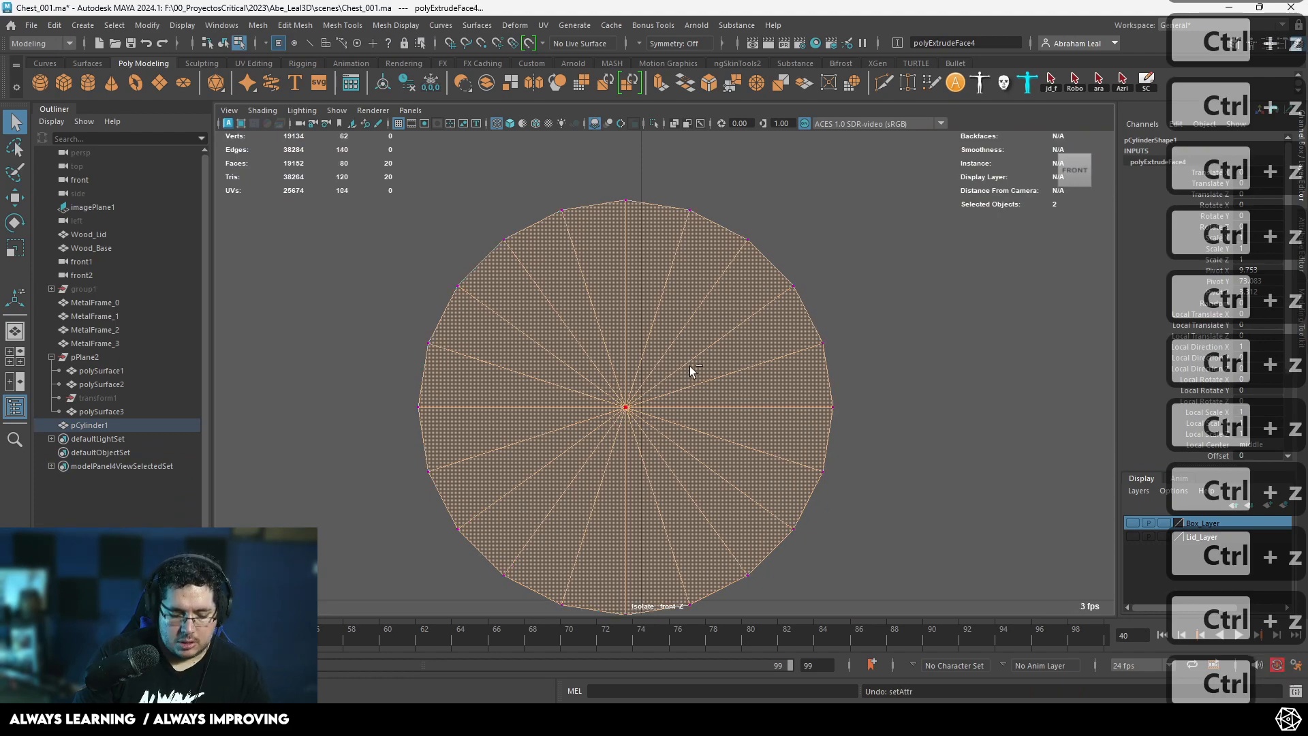
Extrude the disc's front cap faces with a wider inward offset, and extrude them again to recess them into the disc.
key("ctrl+e")
left_click_drag(845, 244, 892, 236)
key("4")
left_click(653, 123)
key("space")
mouse_move(713, 368)
left_mouse_down()
mouse_move(686, 315)
mouse_move(774, 359)
mouse_move(592, 333)
left_mouse_up()
key("5")
key("ctrl+e")
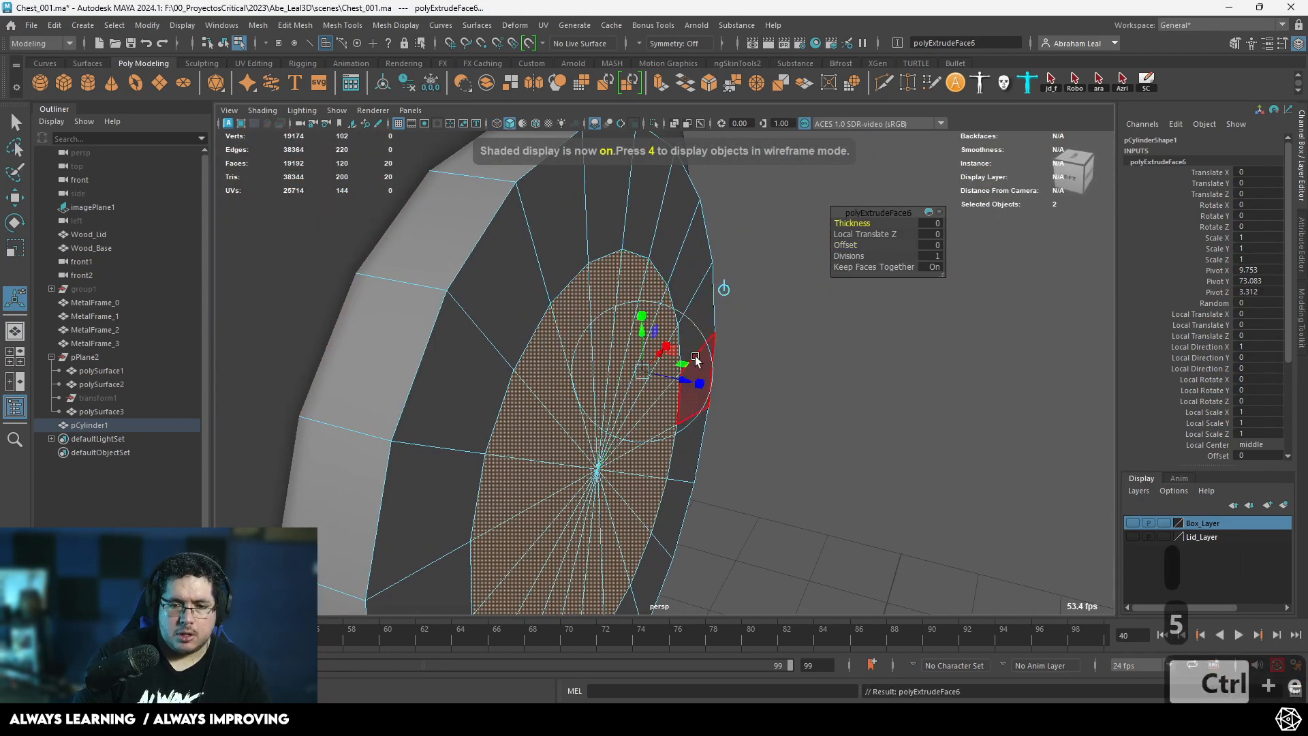
left_click_drag(698, 356, 645, 371)
Bevel the edge loops around the disc's recess and outer rims, and turn on its smooth preview.
right_click_drag(669, 346, 668, 280)
double_click(660, 274)
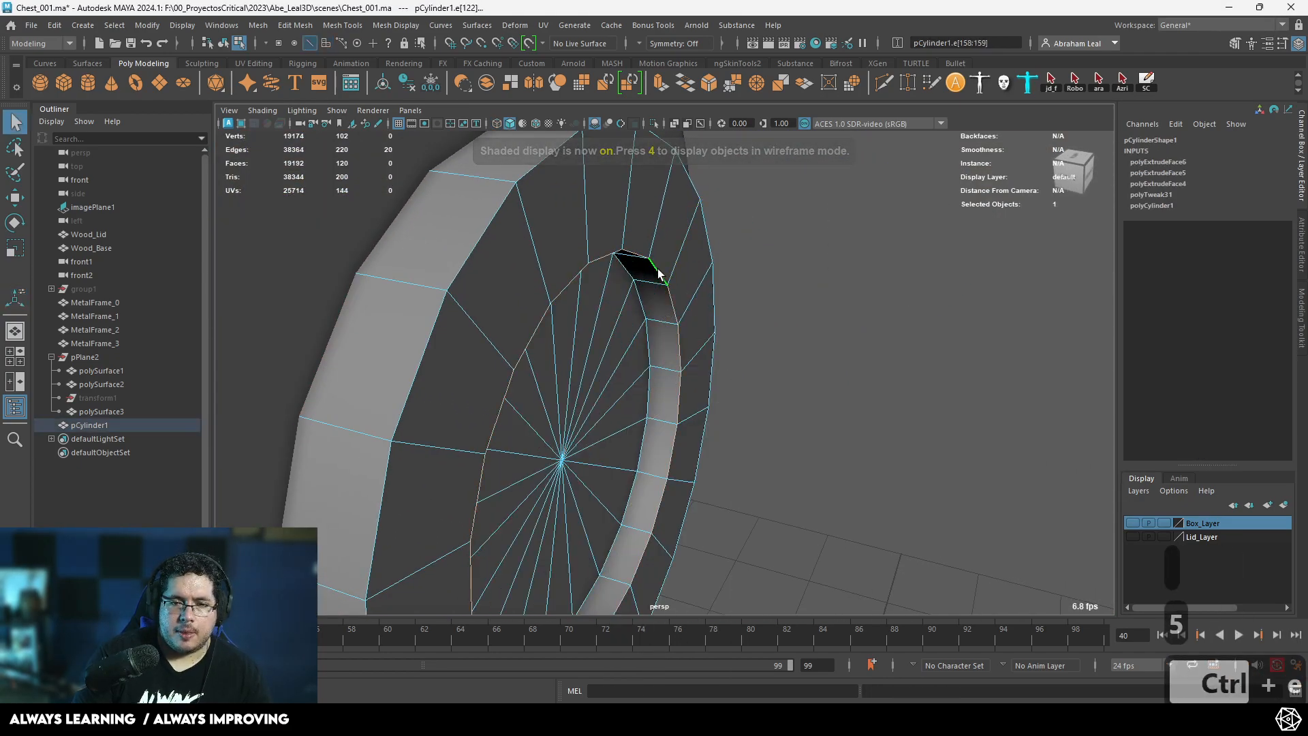
left_click(631, 275, "shift")
double_click(650, 261, "shift")
double_click(686, 186, "shift")
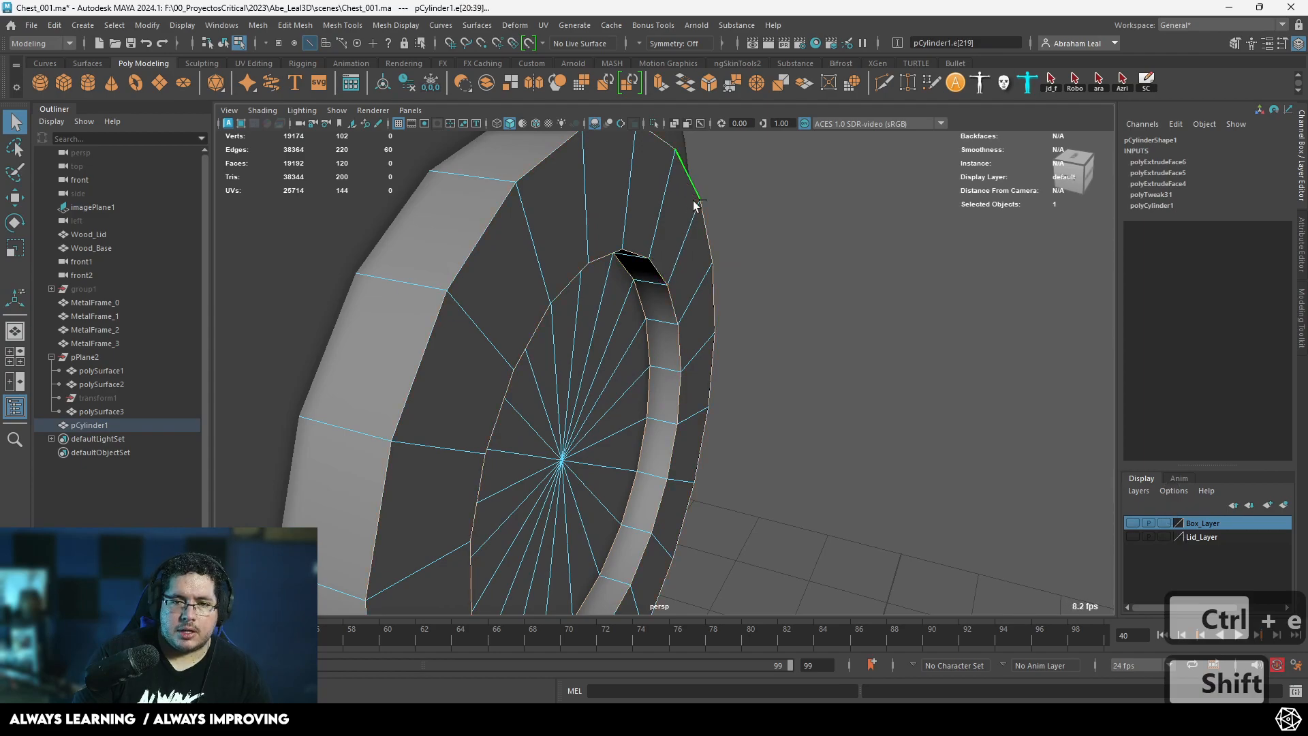
scroll(685, 186, "down", 3)
key("4")
left_click(535, 219, "shift")
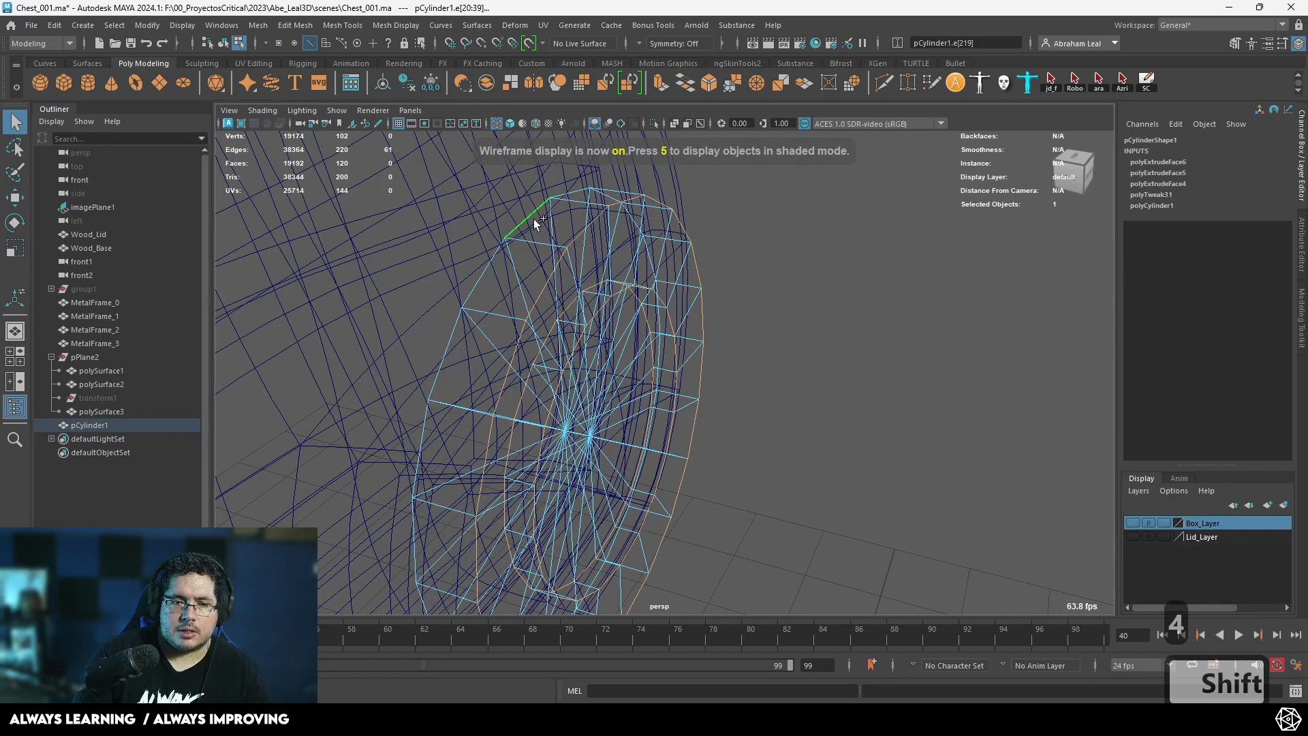
left_click(699, 83)
key("3")
Mirror the rivet disc to the plate's other side across the world X axis in the negative direction.
right_click_drag(674, 268, 740, 249)
key("5")
mouse_move(758, 271)
left_mouse_down("alt")
mouse_move(619, 269)
mouse_move(716, 267)
left_mouse_up("alt")
left_click(717, 267)
left_click(635, 268)
right_click_drag(658, 297, 660, 301, "shift")
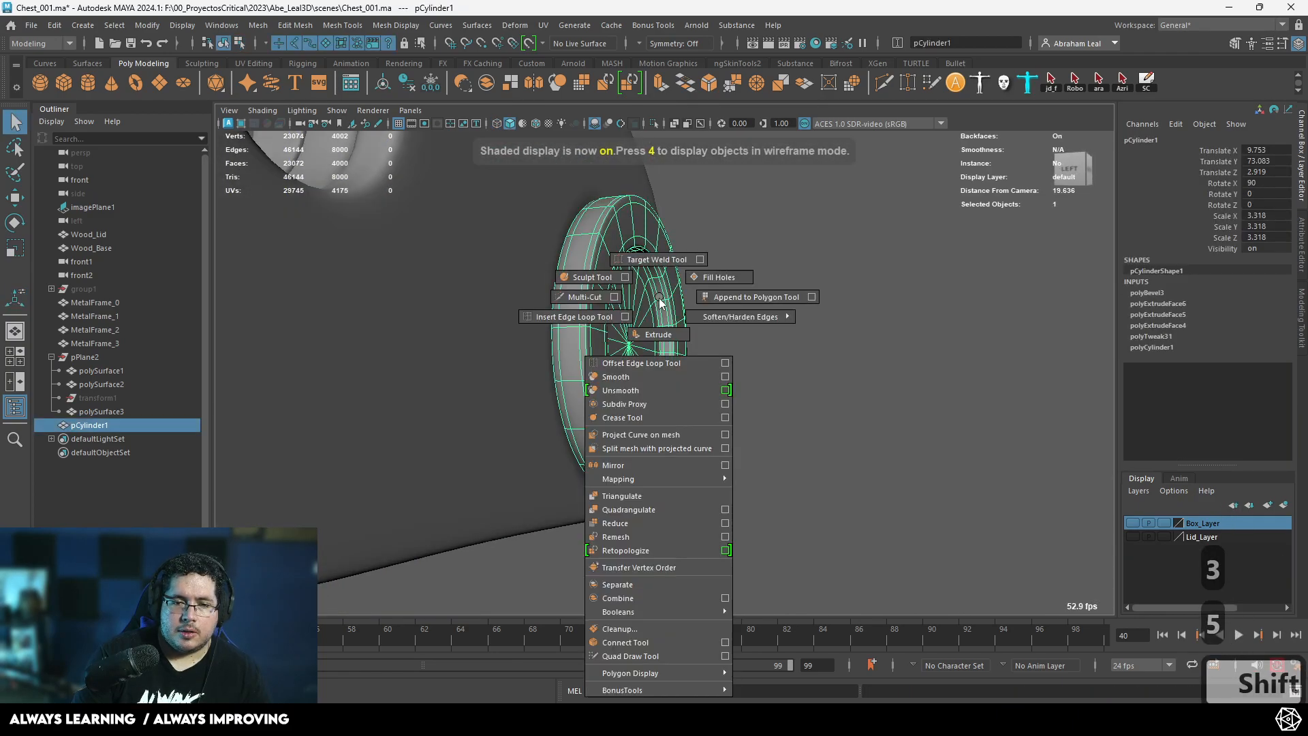
right_click_drag(638, 466, 638, 466, "shift")
left_click(774, 402)
scroll(773, 402, "down", 7)
mouse_move(773, 403)
left_mouse_down("alt")
mouse_move(684, 436)
mouse_move(575, 424)
mouse_move(770, 400)
left_mouse_up("alt")
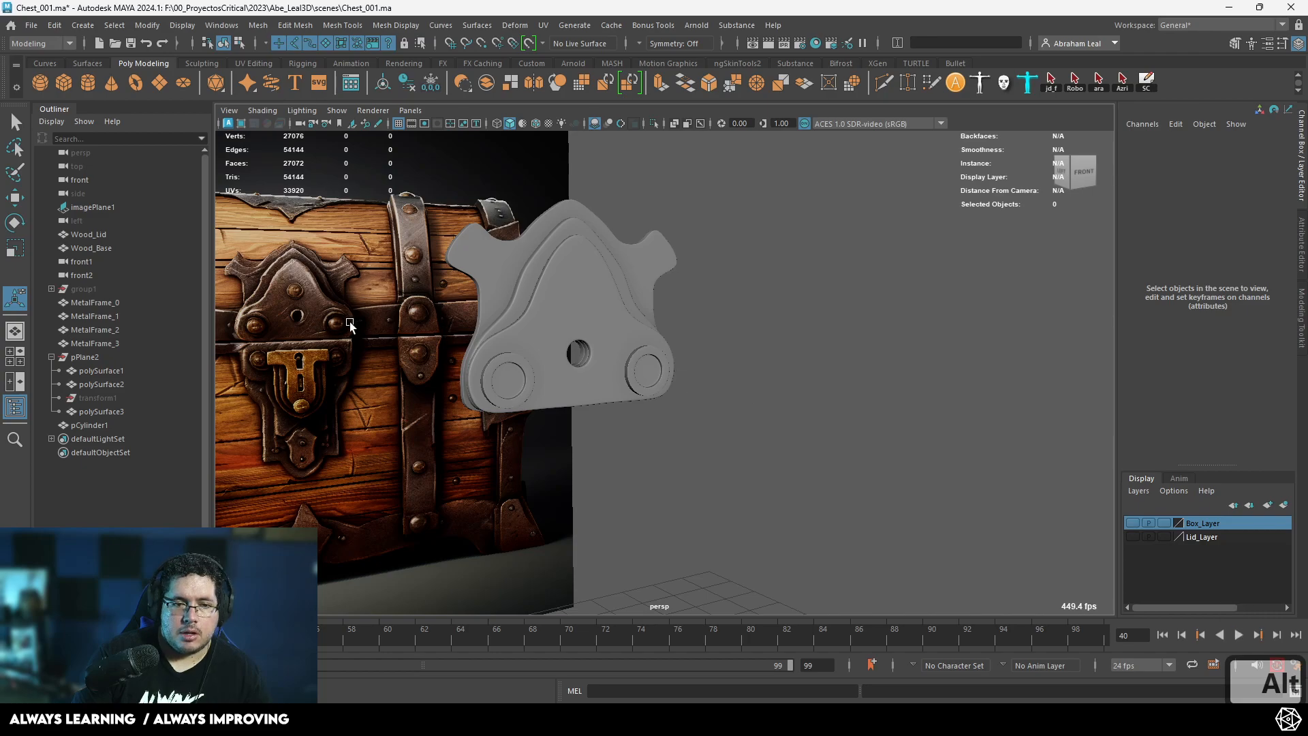
Create a polygon sphere, raise it to about Y 77.977 and rotate it 90 degrees in X.
left_click(40, 83)
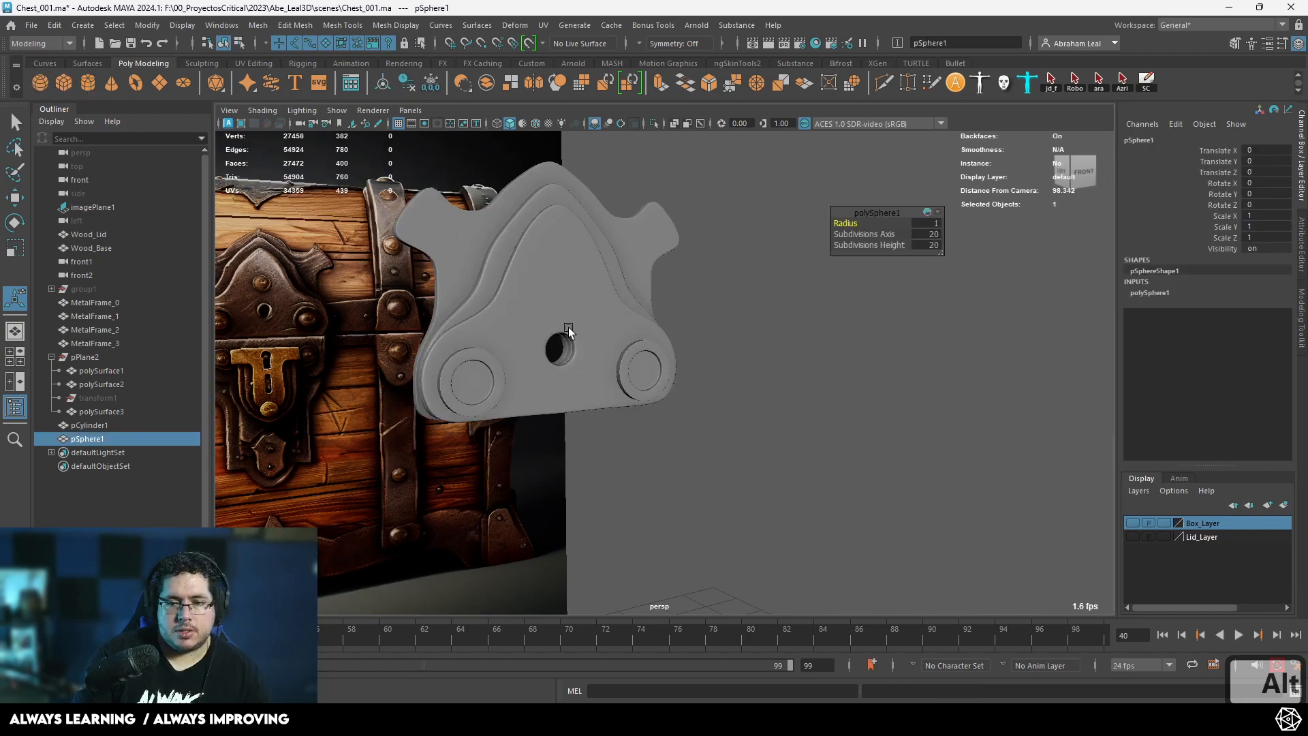
scroll(560, 324, "down", 5)
key("w")
left_click_drag(641, 326, 640, 296)
scroll(639, 307, "up", 10)
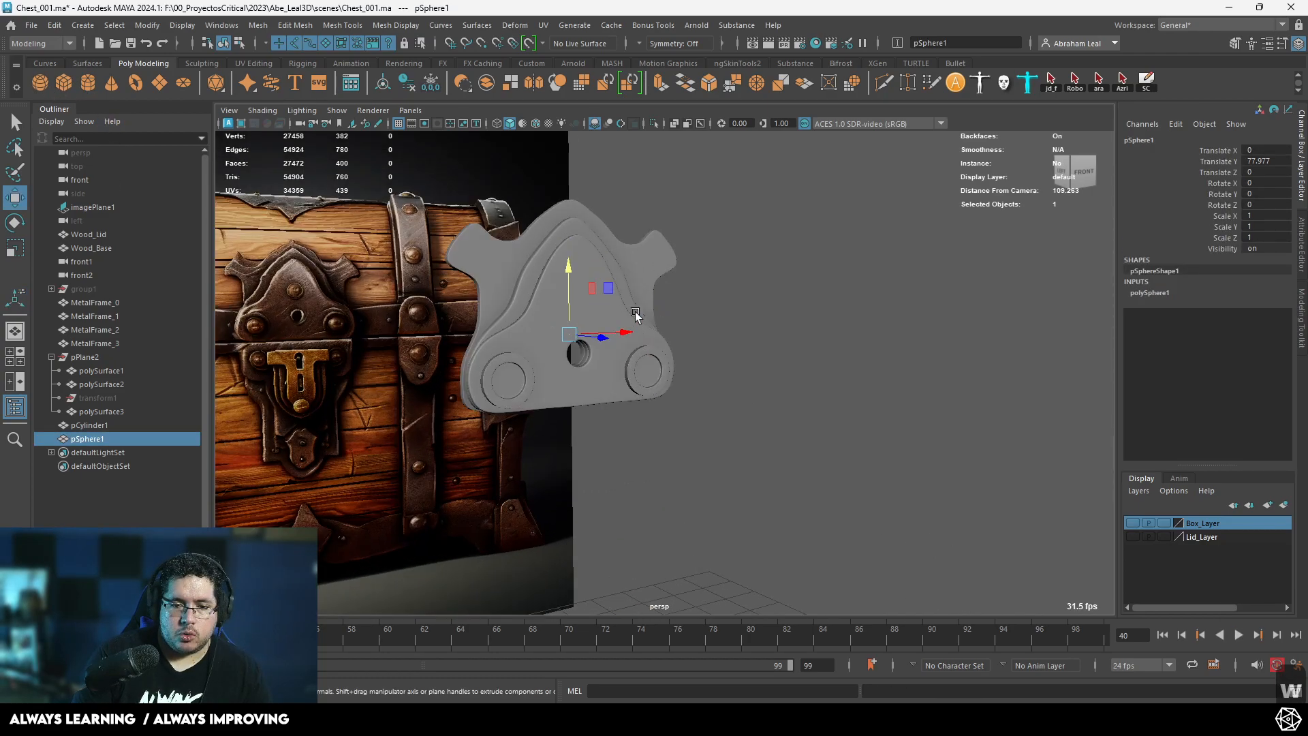
key("e")
left_click_drag(476, 256, 475, 340, "shift")
Move the sphere in front of the plate to about X 9.244, Z 9.941 and scale it uniformly to about 3.723.
key("w")
left_click_drag(579, 342, 616, 340, "alt")
left_click_drag(669, 343, 581, 344, "alt")
key("r")
left_click_drag(468, 321, 816, 344)
key("w")
Center the sphere on the right rivet disc at X 9.753, Y 73.083 and scale it uniformly to about 2.267.
key("space")
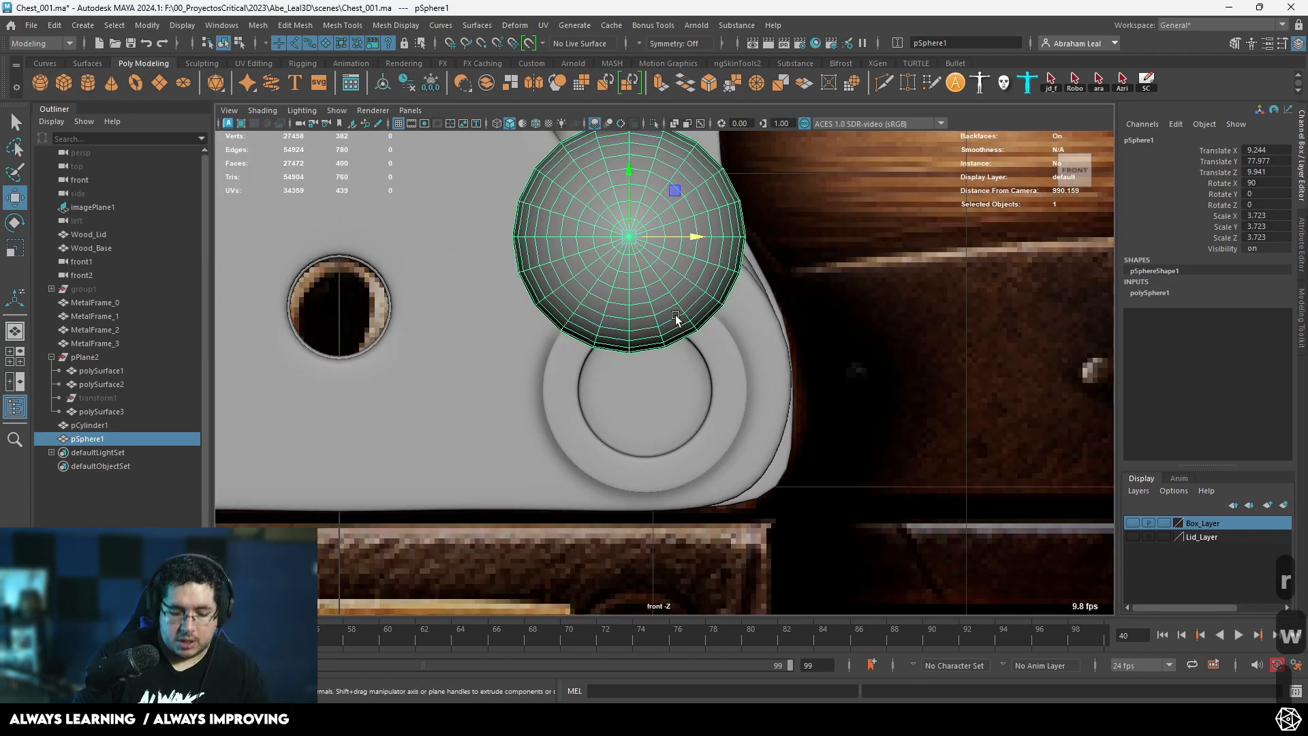
mouse_move(629, 244)
left_mouse_down()
mouse_move(645, 391)
mouse_move(589, 398)
mouse_move(672, 411)
mouse_move(686, 449)
left_mouse_up()
key("4")
scroll(641, 393, "up", 3)
key("r")
key("5")
Smooth-preview the sphere, flatten it into a dome and seat it in the disc's recess at about Z 3.126.
key("3")
key("space")
right_click_drag(687, 449, 697, 409, "alt")
mouse_move(698, 409)
left_mouse_down()
mouse_move(671, 407)
mouse_move(715, 410)
mouse_move(692, 409)
left_mouse_up()
key("w")
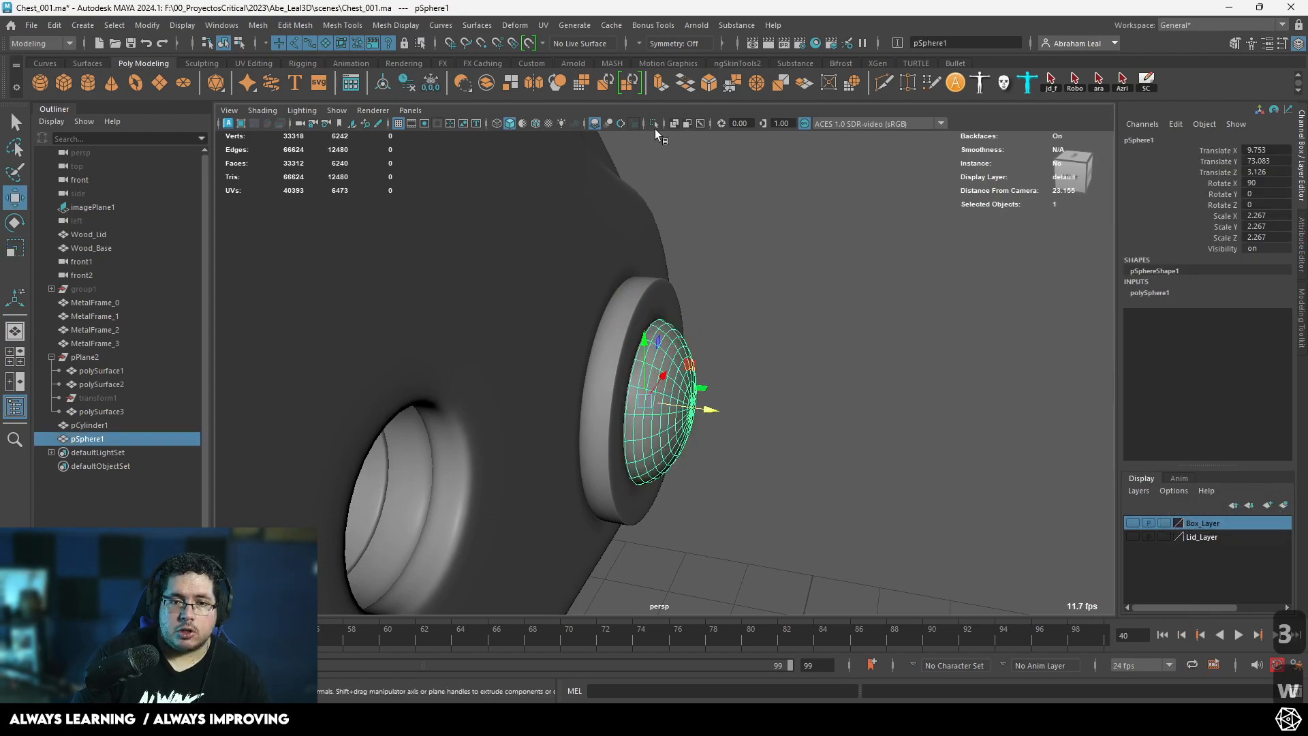
Isolate the flattened sphere, delete its rear faces so only the front dome remains, and show the other parts again.
key("ctrl+1")
left_click_drag(651, 369, 682, 341, "alt")
right_click_drag(613, 341, 643, 351, "alt")
left_click(672, 303)
key("q")
double_click(677, 334, "shift")
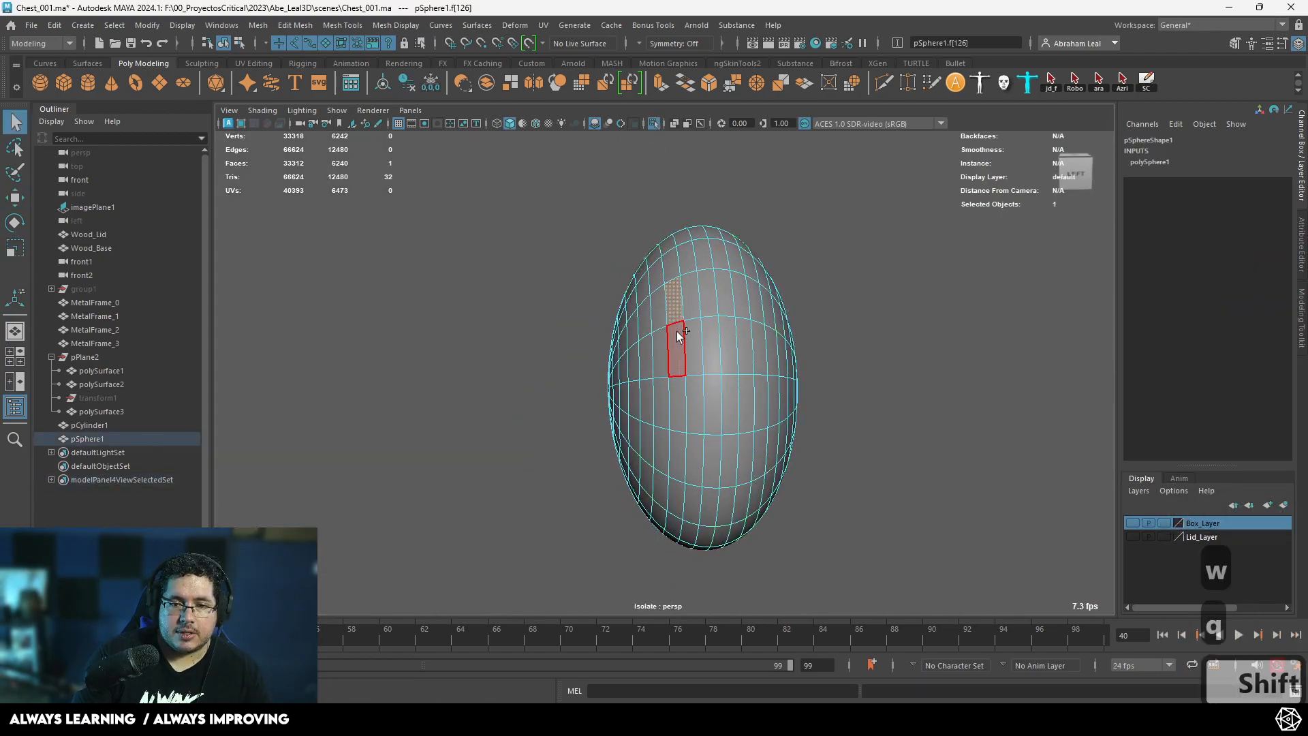
key("BackSpace")
double_click(633, 338)
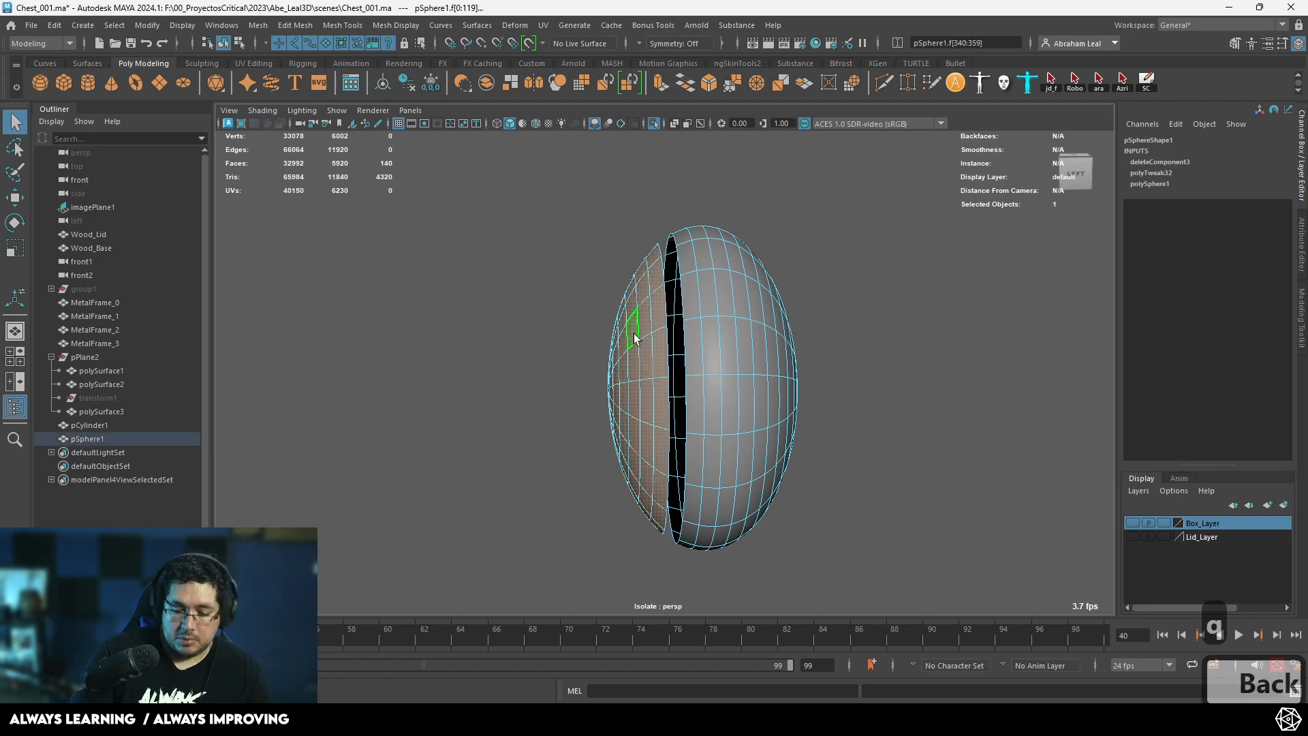
key("BackSpace")
right_click_drag(639, 328, 762, 239)
right_click_drag(783, 354, 659, 171, "alt")
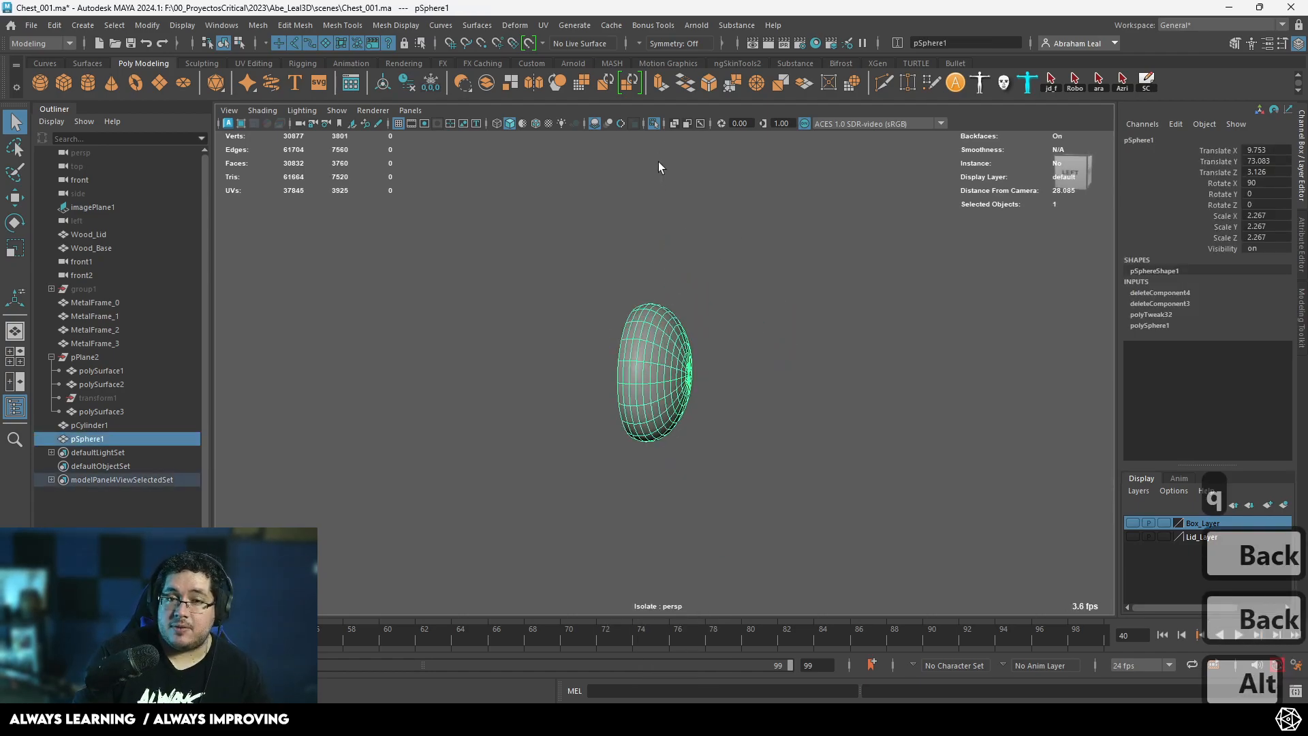
left_click(653, 124)
Mirror the rivet dome onto the other disc across the world X axis in the negative direction.
left_click_drag(838, 307, 466, 337, "alt")
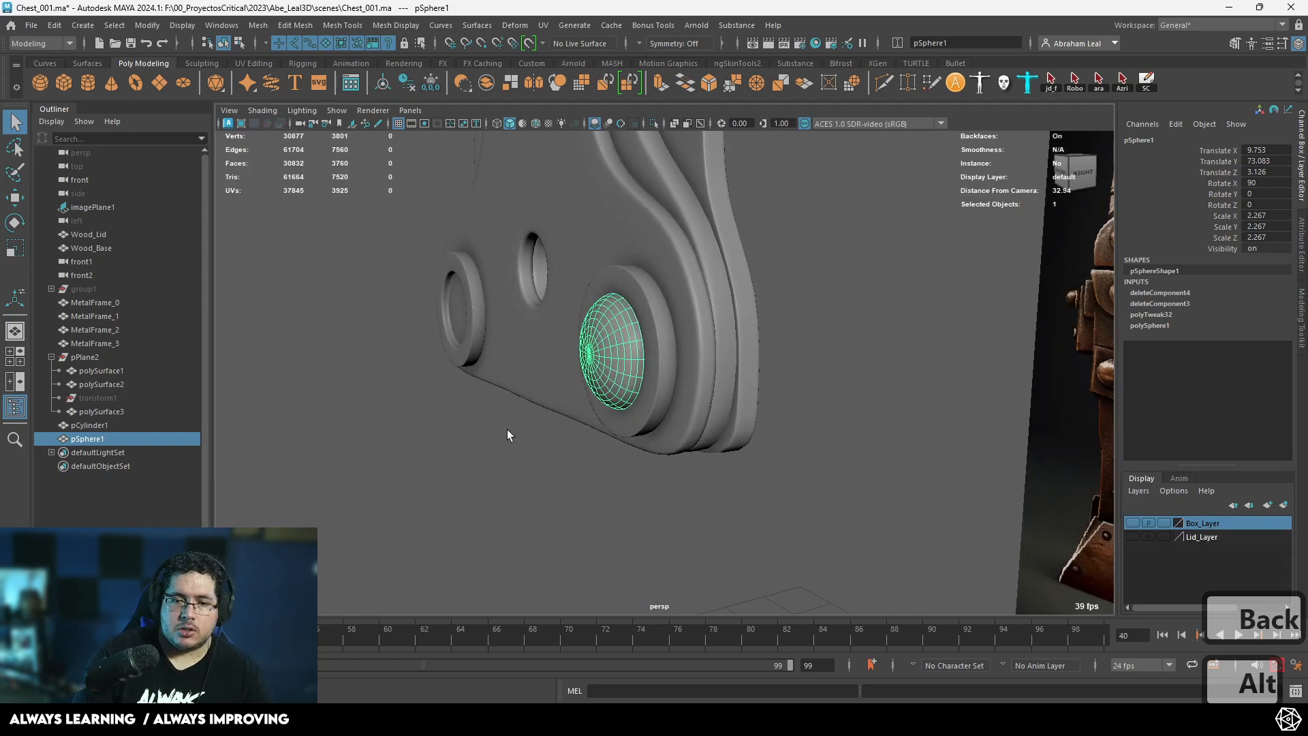
right_click_drag(621, 297, 599, 466, "shift")
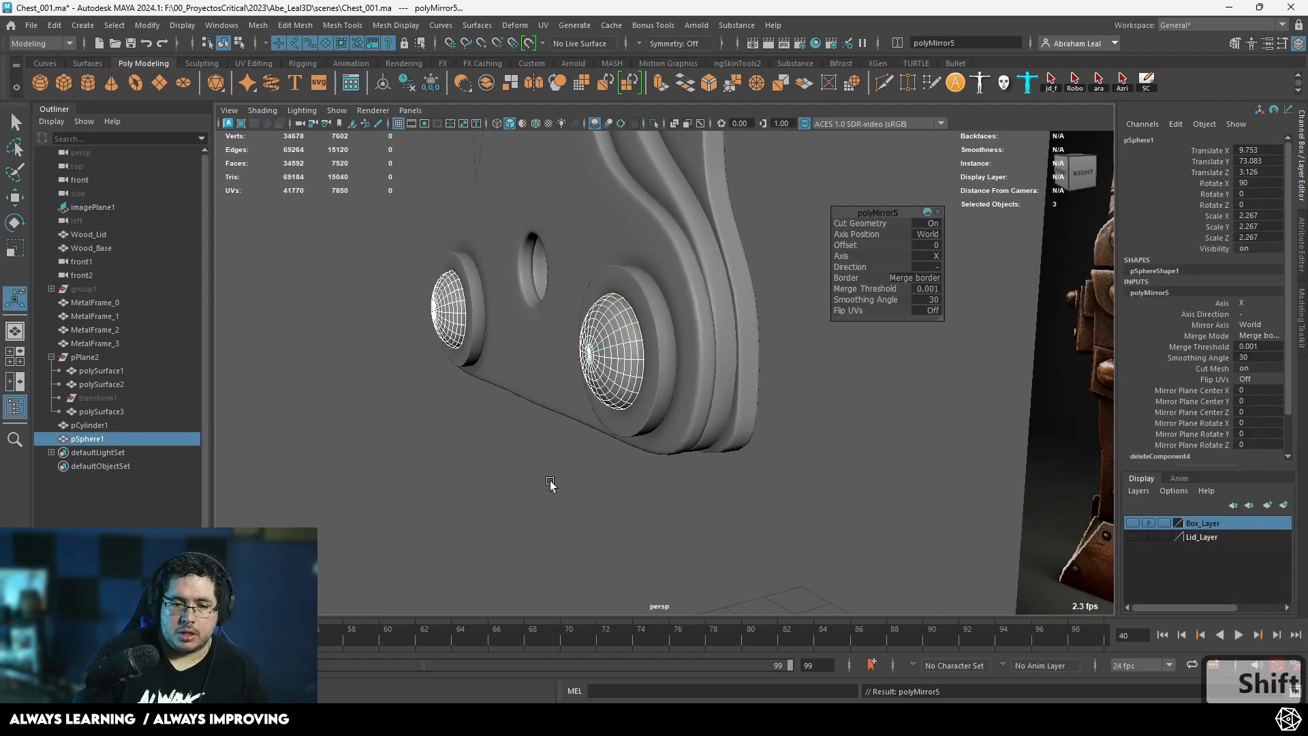
left_click(563, 478)
scroll(522, 455, "down", 5)
left_click_drag(522, 455, 912, 359, "alt")
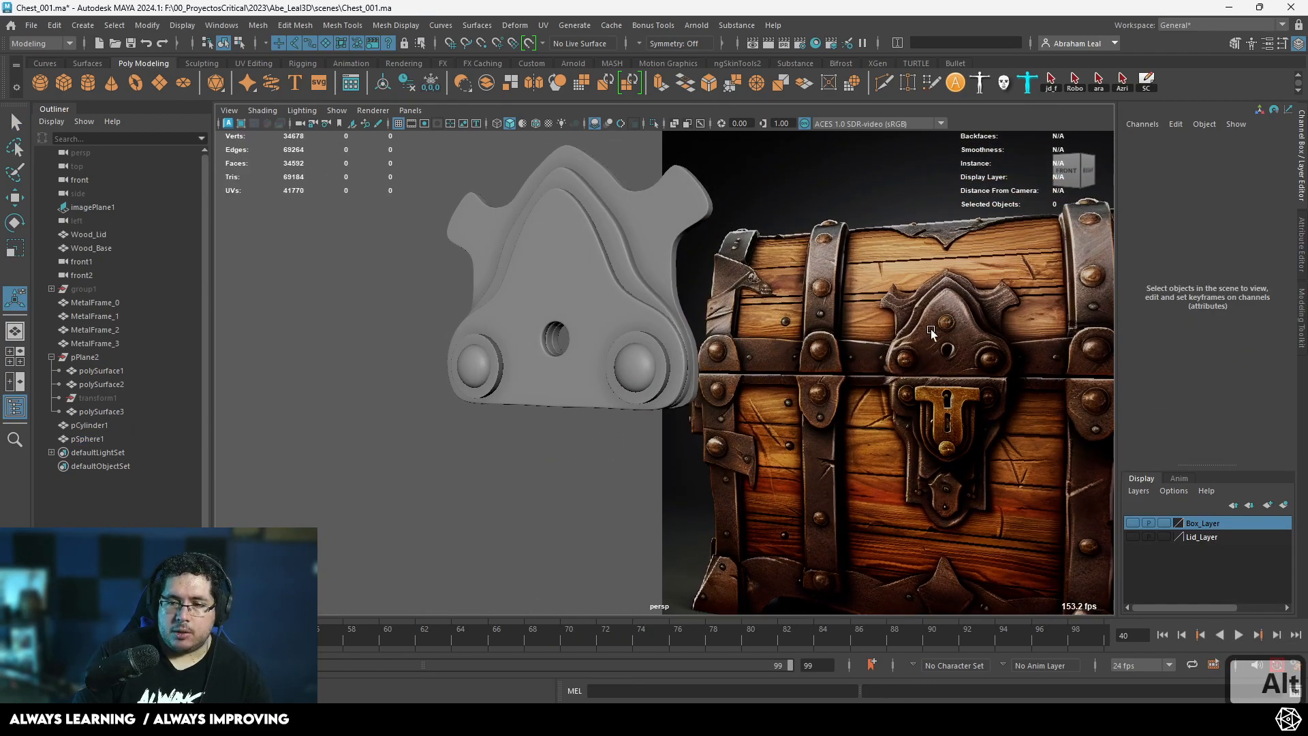
Duplicate the rivet discs and domes together and isolate the copies.
scroll(670, 375, "up", 3)
left_click(661, 329)
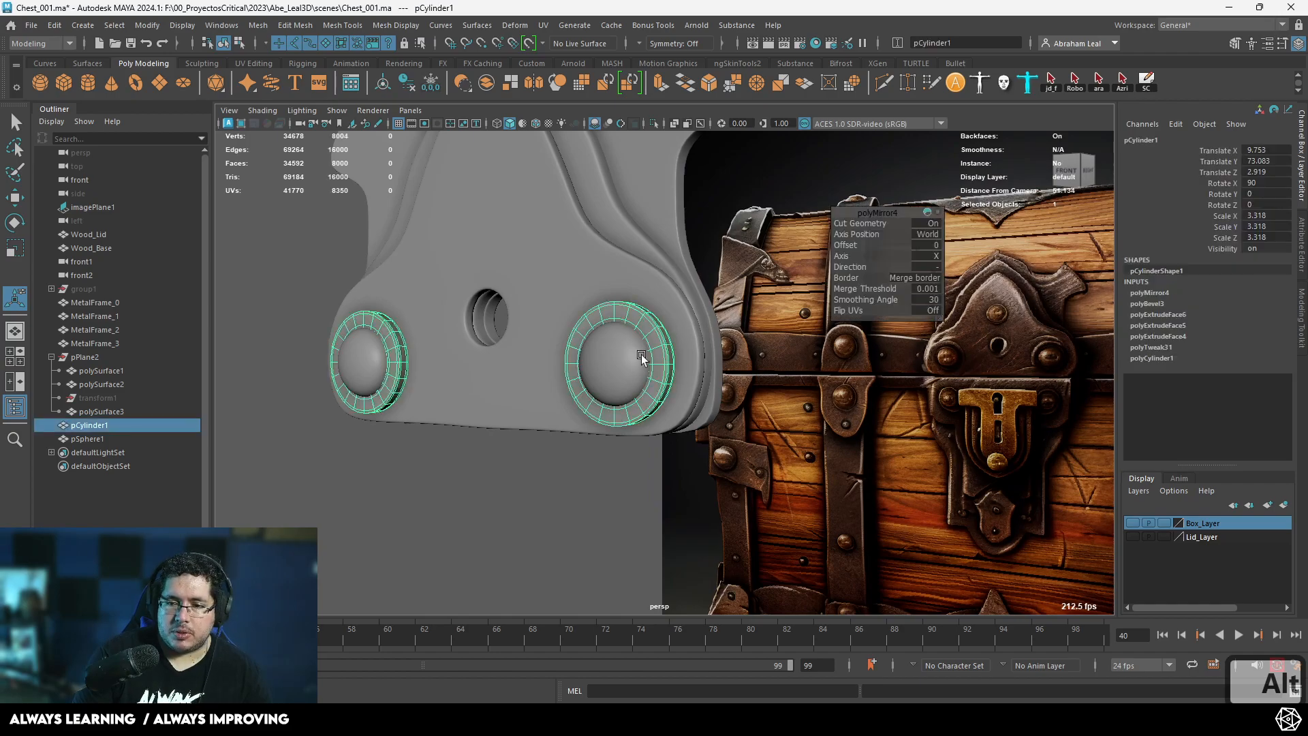
left_click(618, 359, "shift")
key("ctrl+d")
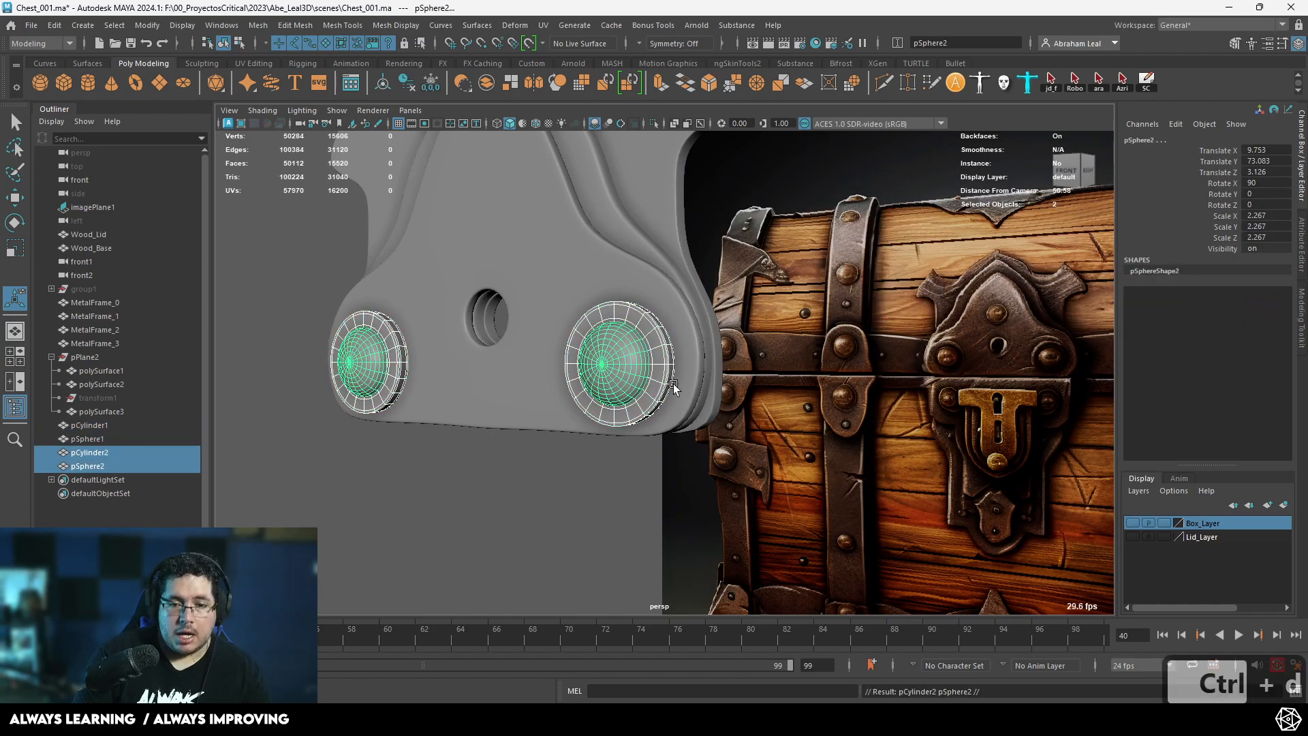
left_click(652, 124)
left_click_drag(686, 268, 692, 298, "alt")
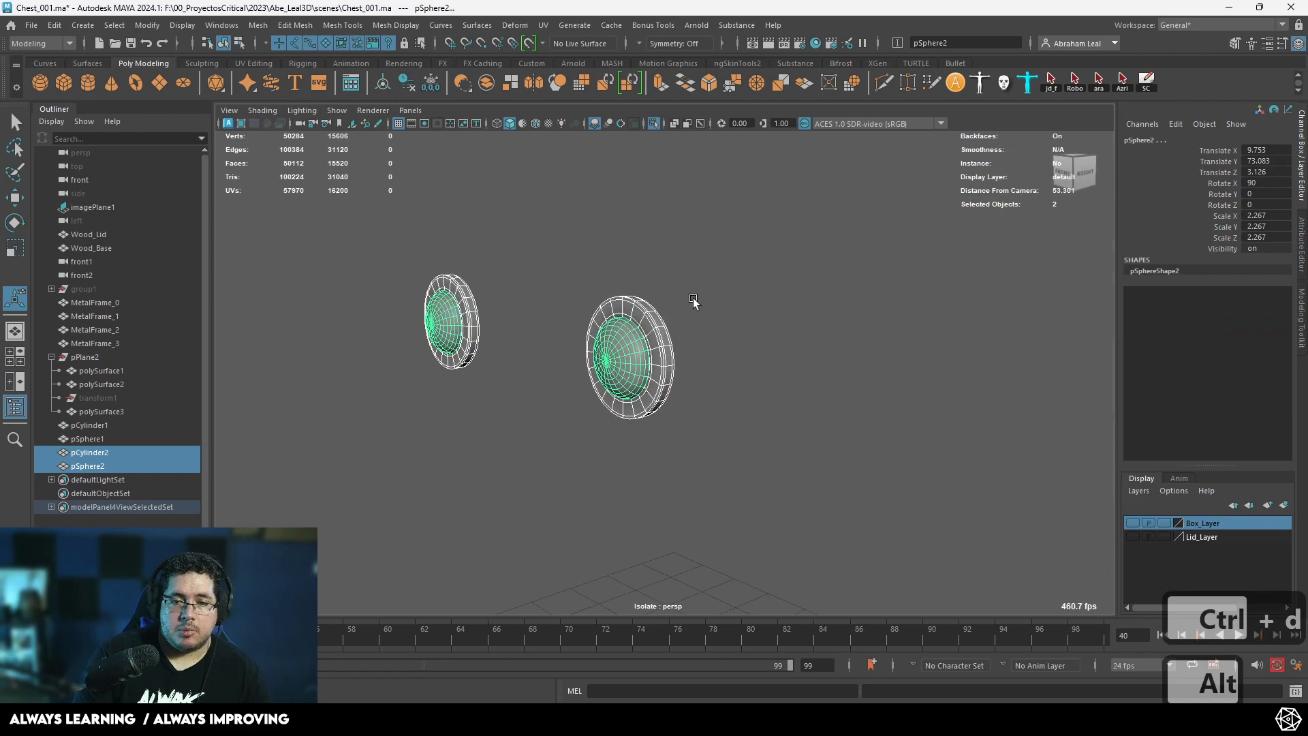
Delete the left rivet's disc and dome faces from the duplicated meshes.
left_click(652, 332)
right_click_drag(467, 292, 467, 334)
left_click_drag(494, 235, 330, 468)
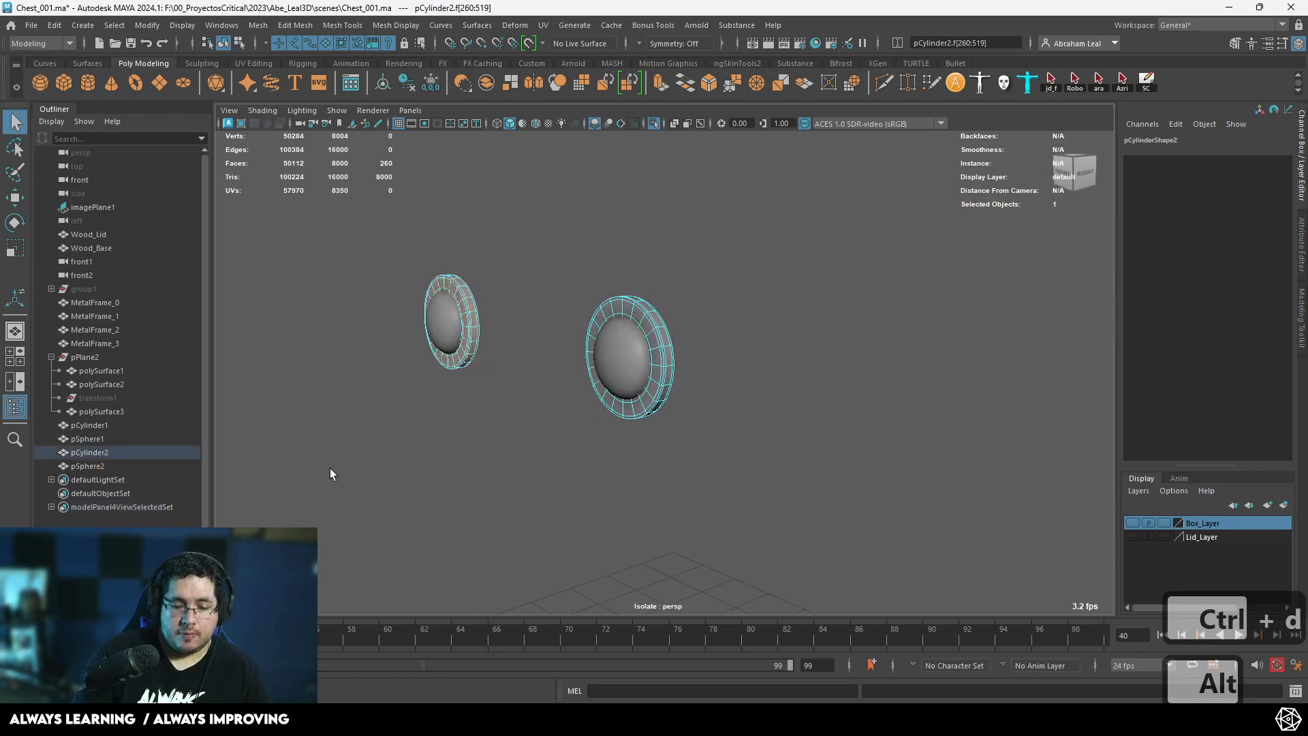
key("BackSpace")
left_click(453, 319)
left_click_drag(486, 278, 376, 413)
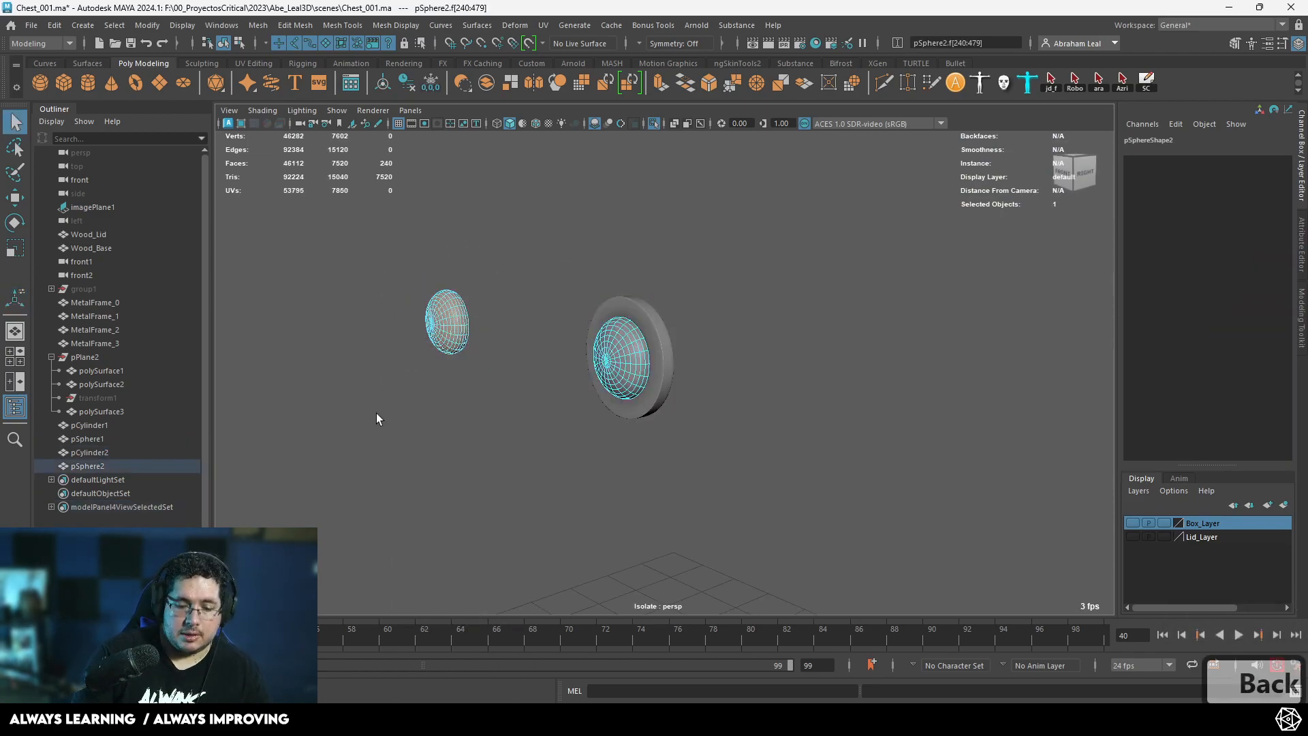
key("Delete")
Combine the remaining duplicated disc and dome into a single mesh.
right_click(606, 314)
right_click_drag(606, 327, 673, 294)
left_click(705, 267)
left_click_drag(705, 267, 609, 373)
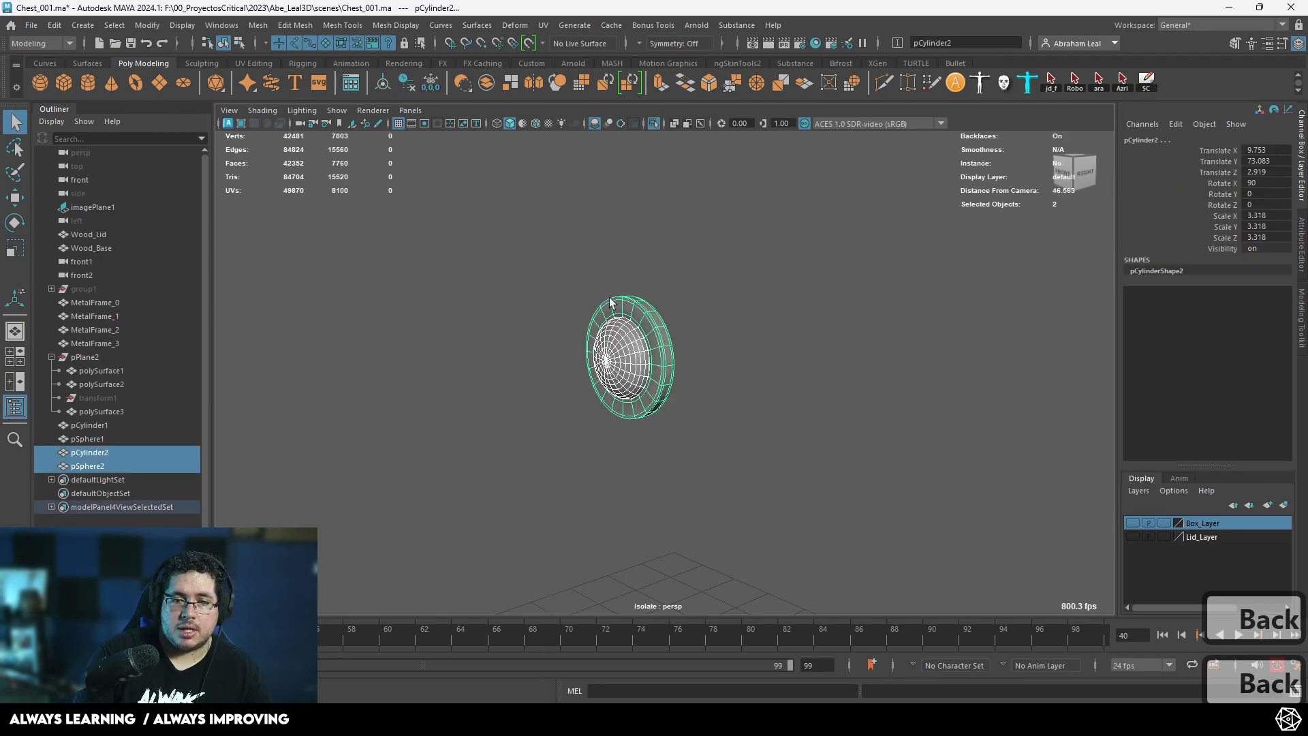
left_click(485, 82)
Snap the combined rivet onto the plate's centre line above the keyhole in the front view, at Translate X -9.753, Y about 8.792.
key("space")
left_click_drag(671, 288, 677, 314)
key("4")
key("w")
left_click(652, 123)
scroll(610, 315, "down", 3)
middle_click_drag(610, 315, 655, 378, "alt")
right_click_drag(655, 378, 771, 464, "alt")
key("x")
left_click_drag(772, 465, 493, 300)
Scale the upper rivet uniformly to about 0.657 and raise it to a Translate Y of about 8.963.
key("r")
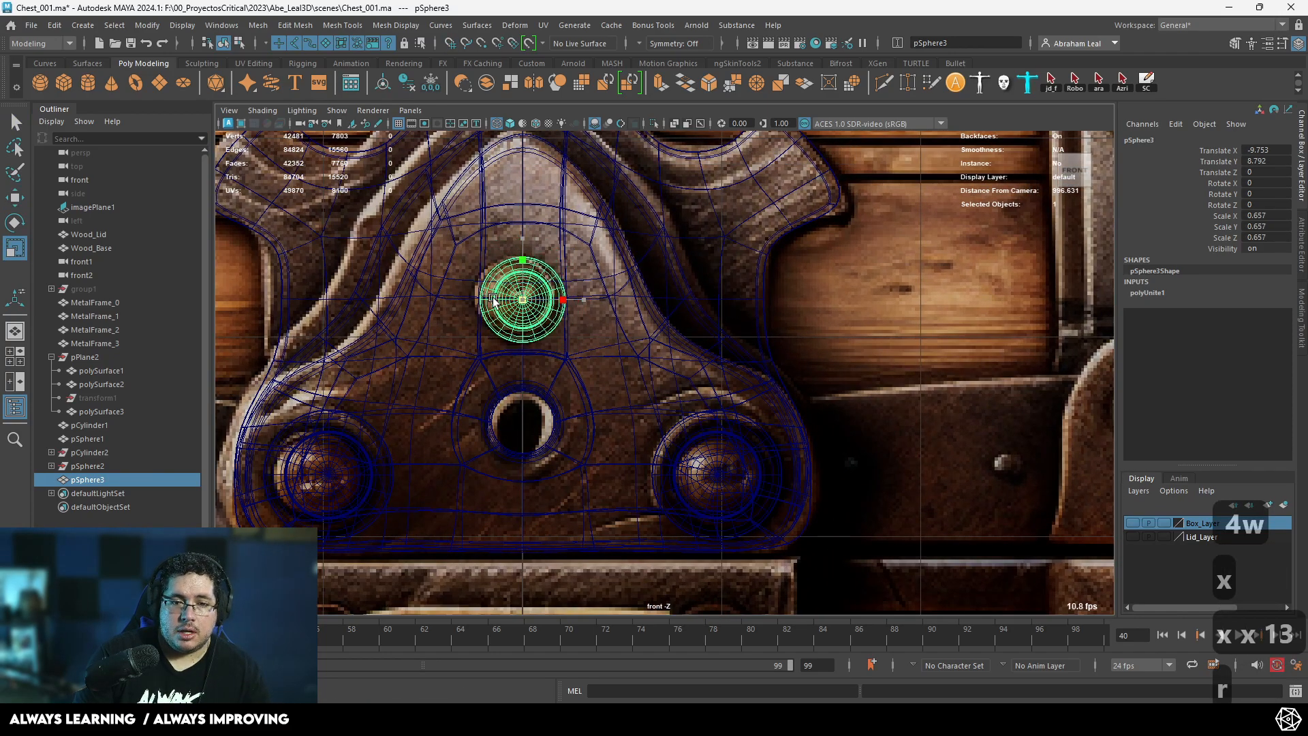
key("w")
key("space")
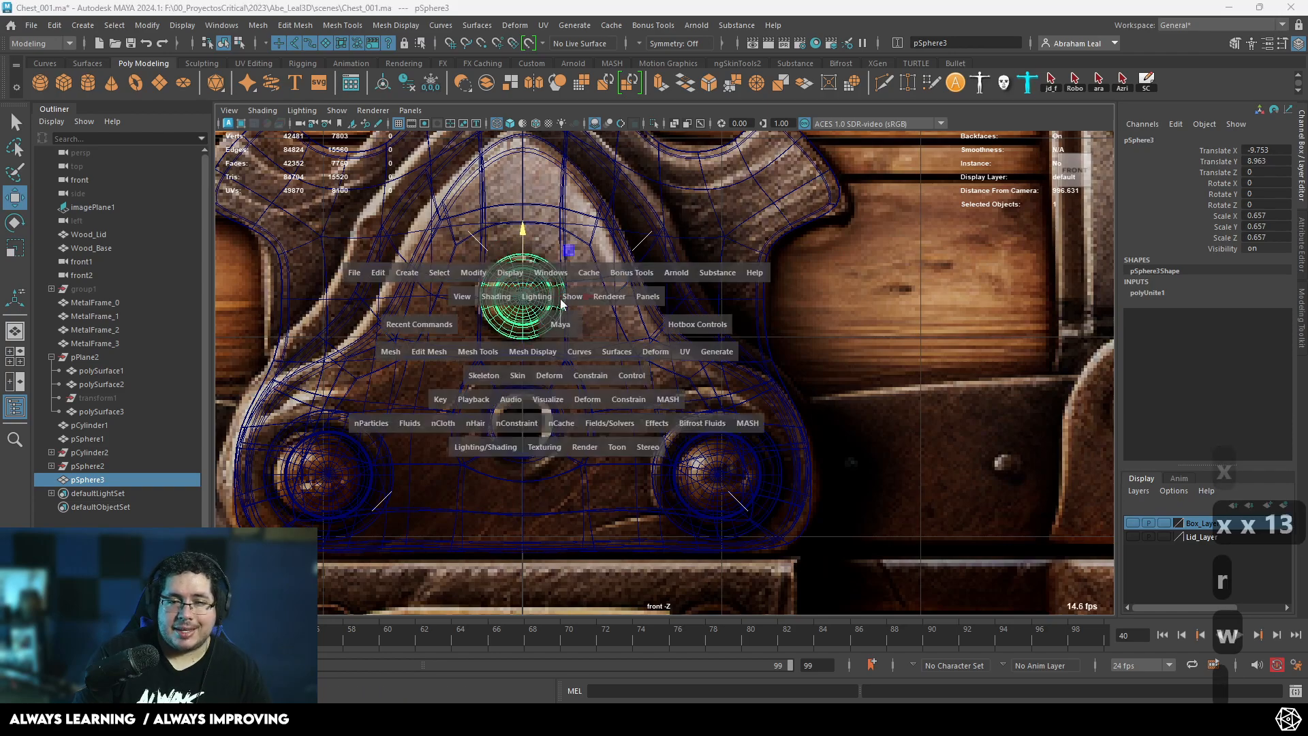
Seat the upper rivet against the plate's front surface at a Translate Z of about -0.423, checking it in shaded perspective.
left_click_drag(556, 325, 601, 344)
key("5")
left_click(455, 446)
left_click_drag(553, 280, 457, 301, "alt")
right_click_drag(457, 303, 606, 316, "alt")
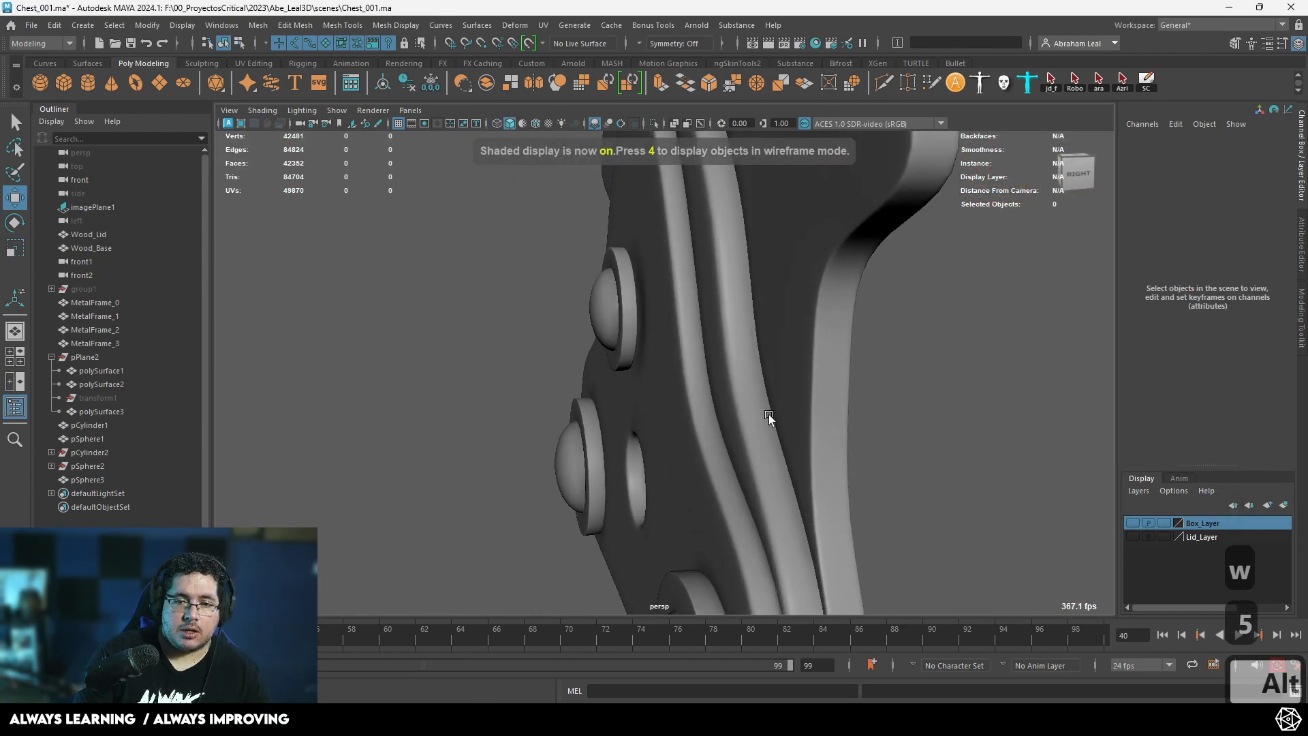
left_click(609, 318)
left_click_drag(564, 323, 571, 313)
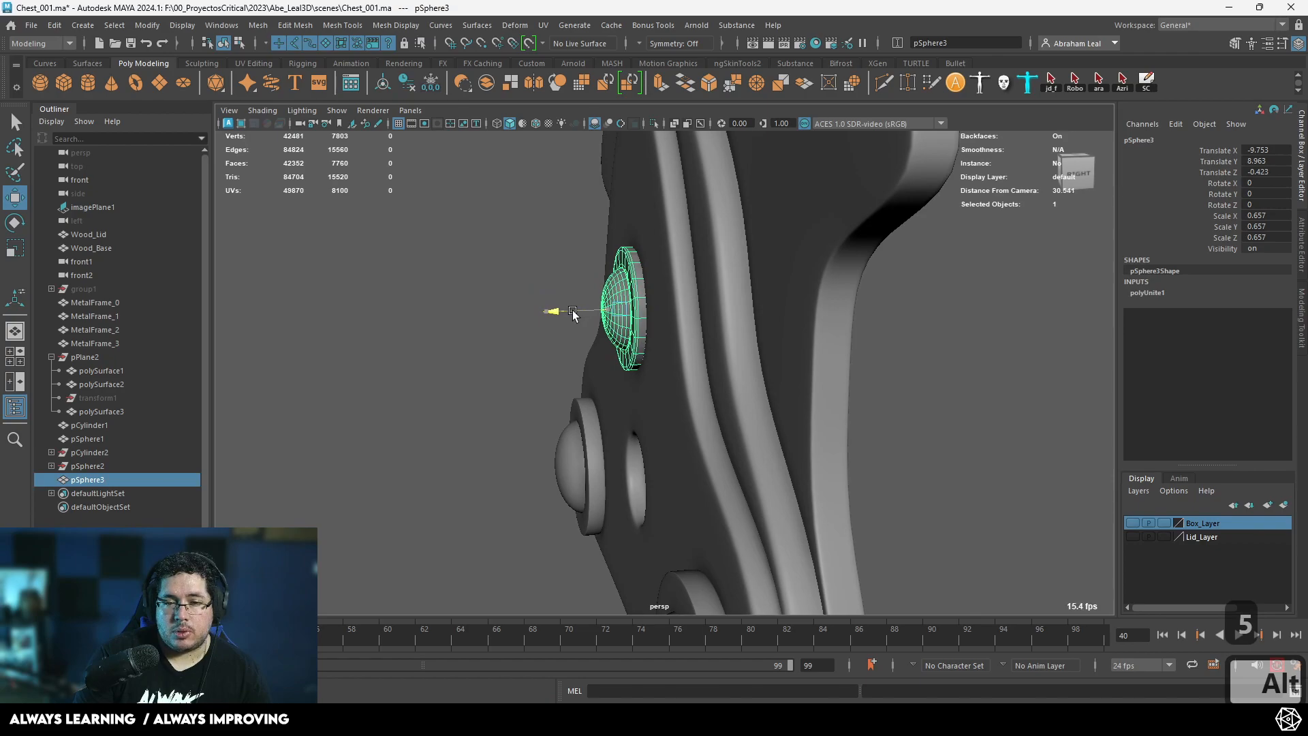
Make the Lid_Layer visible behind the lock plate.
left_click(526, 374)
left_click_drag(525, 373, 619, 387, "alt")
right_click_drag(619, 387, 538, 409, "alt")
left_click_drag(538, 408, 451, 439, "alt")
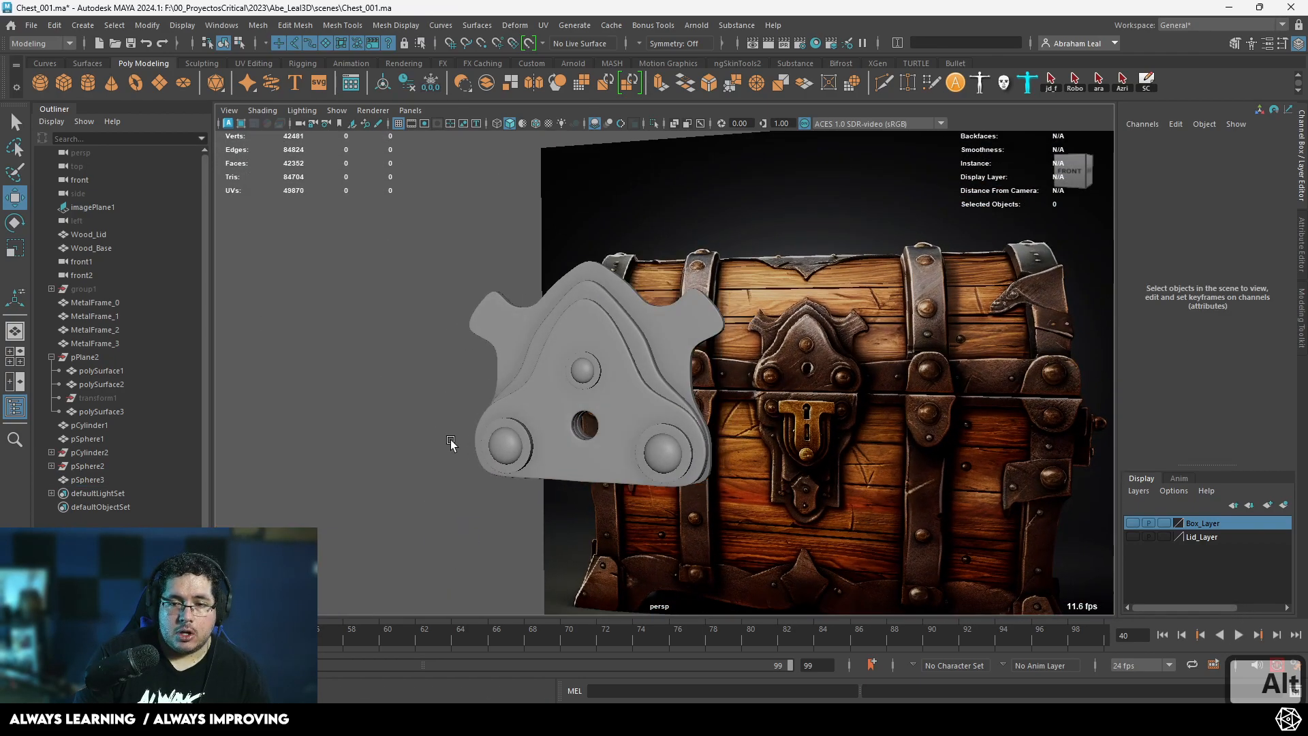
right_click_drag(451, 440, 542, 440, "alt")
left_click_drag(542, 440, 716, 483, "alt")
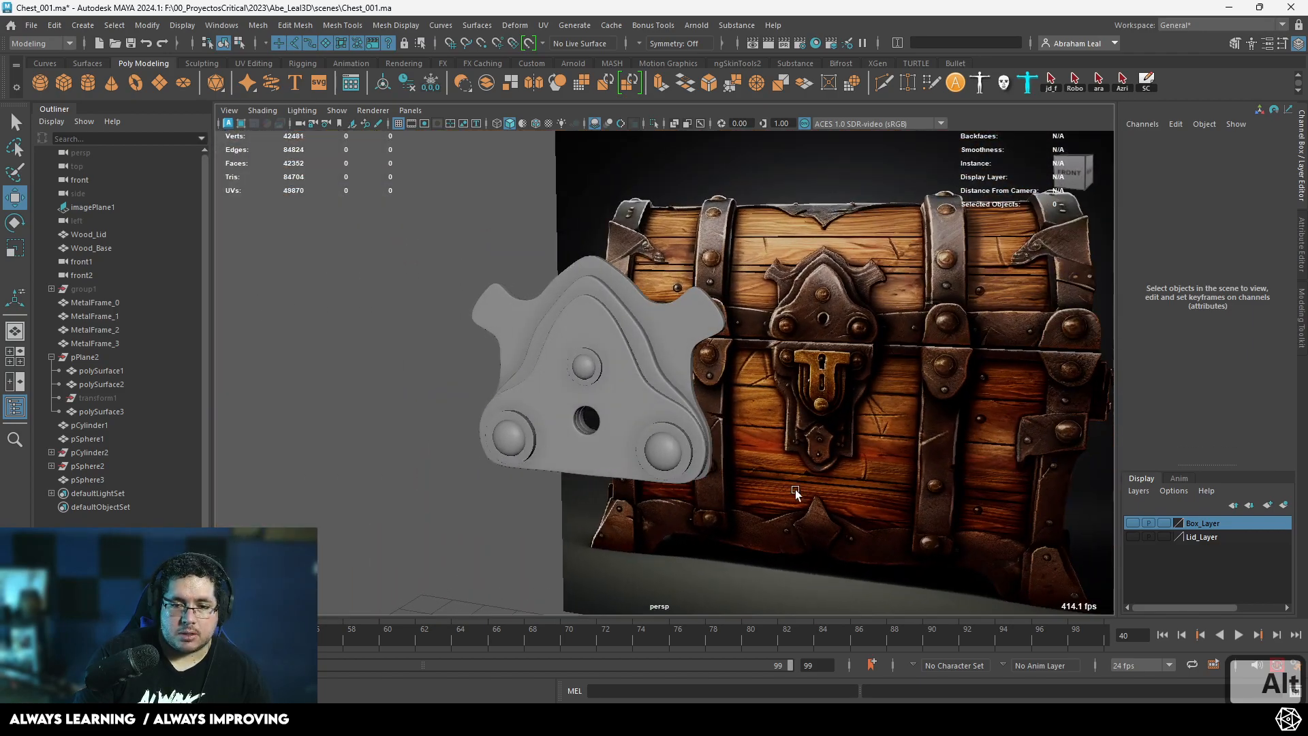
left_click(1130, 537)
Select all the lock plate layers and rivets and move them up and forward onto the front of the lid.
left_click_drag(837, 506, 848, 446, "alt")
key("4")
left_click_drag(737, 286, 705, 361)
left_click_drag(717, 311, 978, 311)
middle_click_drag(999, 365, 724, 341, "alt")
right_click_drag(725, 341, 771, 417, "alt")
left_click_drag(698, 255, 737, 254)
key("5")
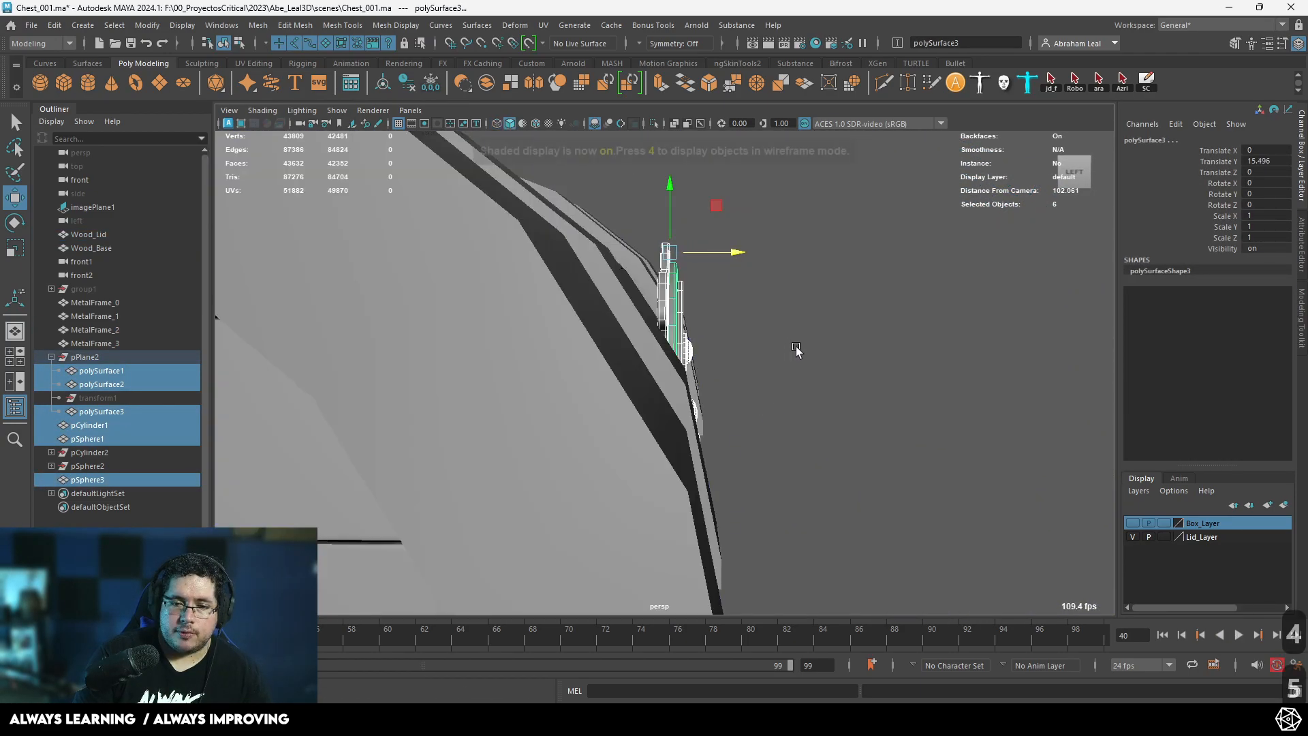
left_click_drag(796, 351, 635, 383, "alt")
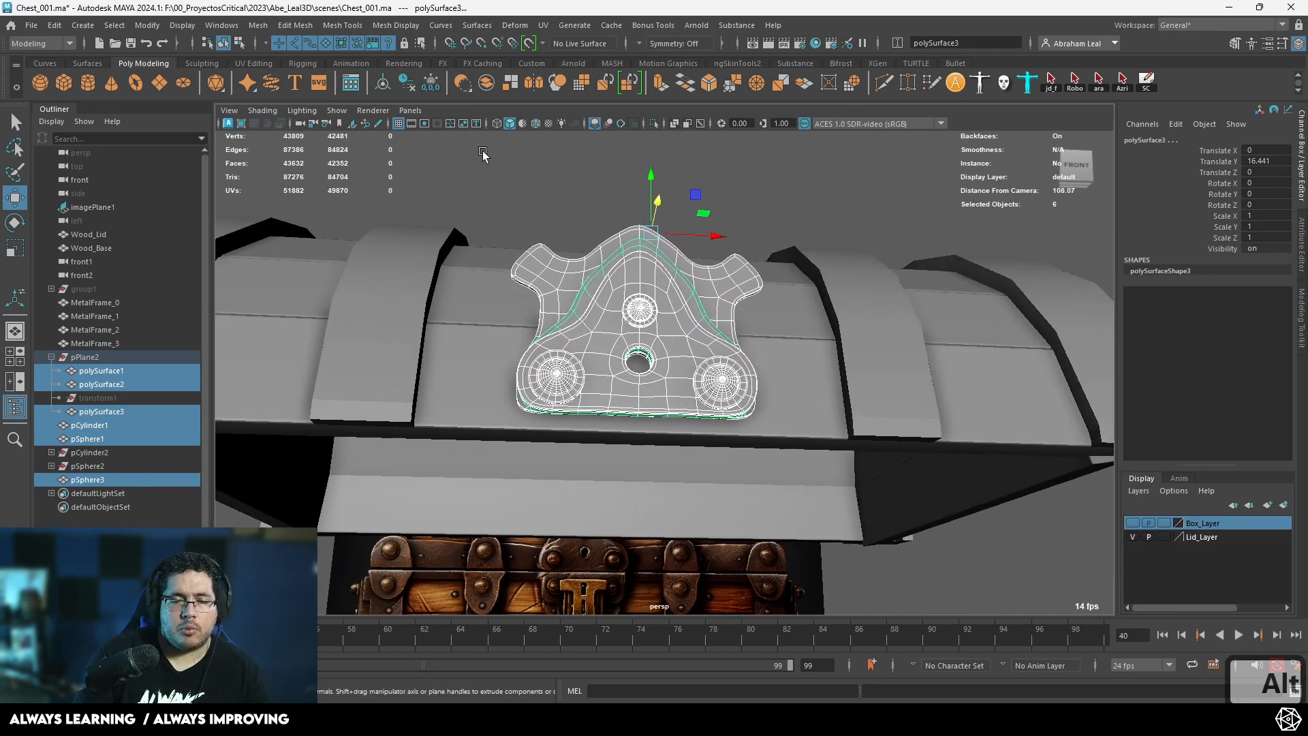
Group the lock plate pieces, scale the group uniformly to about 1.032 and move it to a Translate Z of about 0.418.
key("ctrl+g")
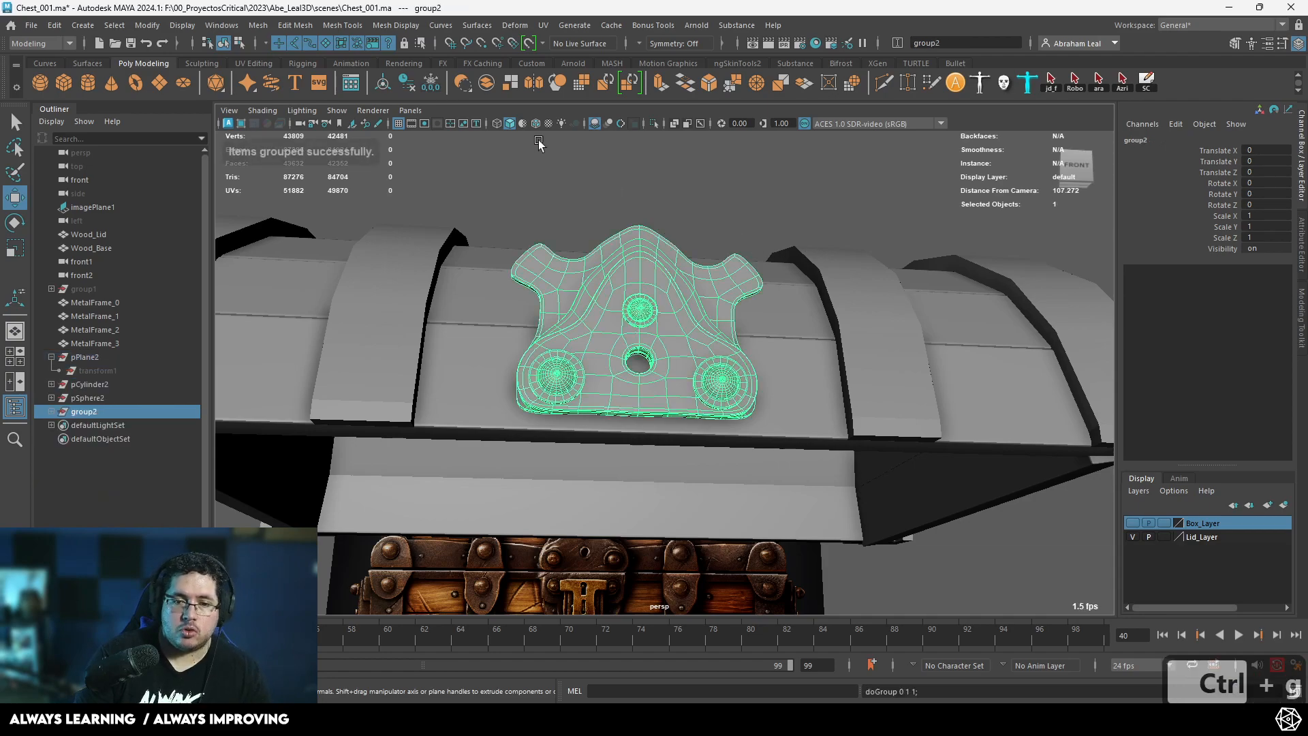
key("w")
left_click_drag(642, 317, 649, 321)
key("w")
left_click_drag(637, 255, 753, 358)
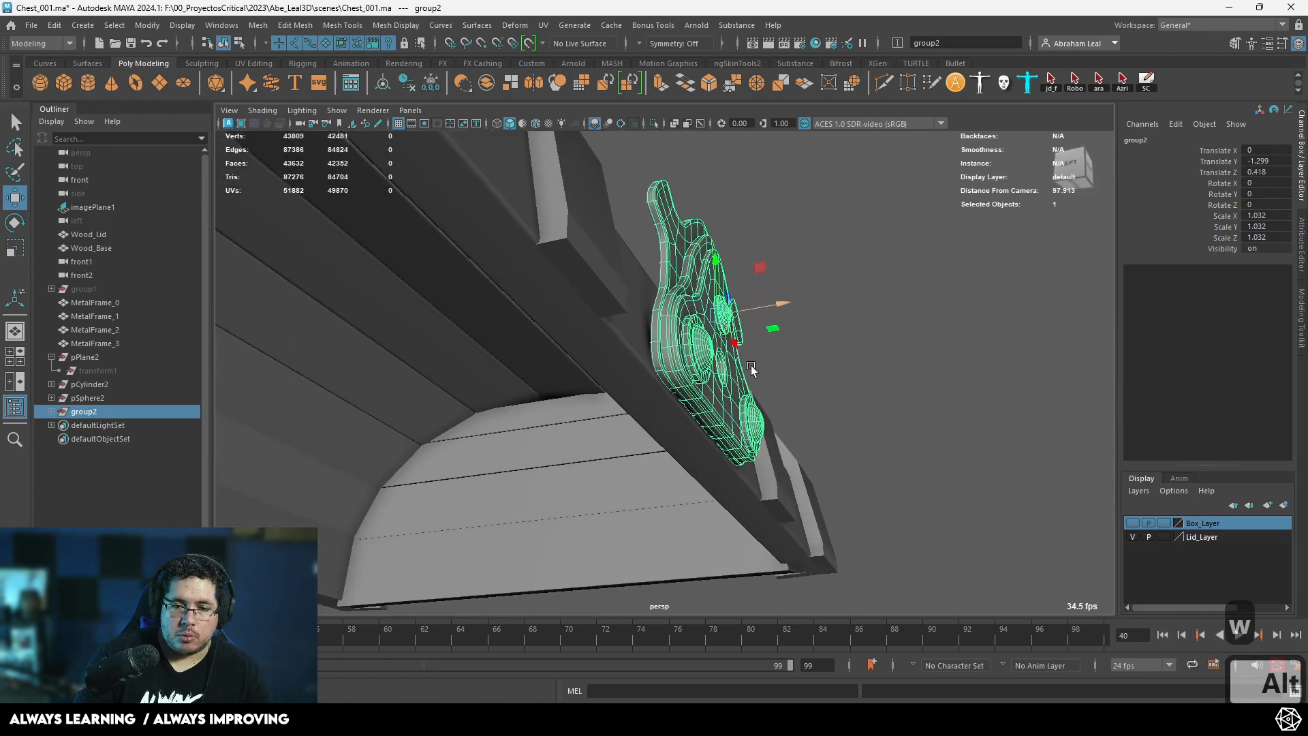
Lower the lock plate group along the lid to a Translate Y of about -1.629.
scroll(753, 358, "up", 3)
left_click_drag(733, 247, 809, 353)
left_click(870, 300)
right_click_drag(809, 353, 727, 354, "alt")
left_click_drag(727, 354, 622, 358, "alt")
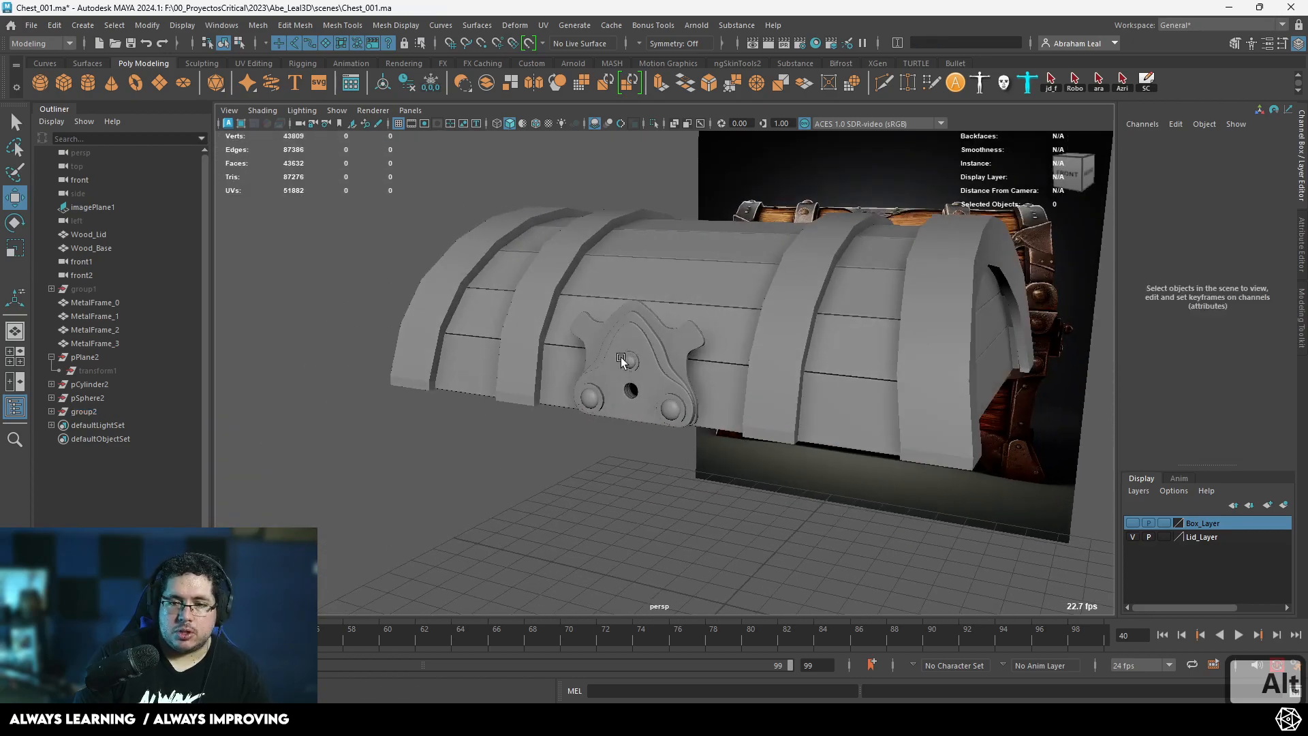
right_click_drag(622, 357, 706, 404, "alt")
left_click_drag(706, 404, 599, 340, "alt")
right_click_drag(600, 340, 645, 370, "alt")
left_click_drag(640, 370, 582, 341, "alt")
Add a nonlinear Bend deformer to the whole lock plate group.
left_click(632, 319)
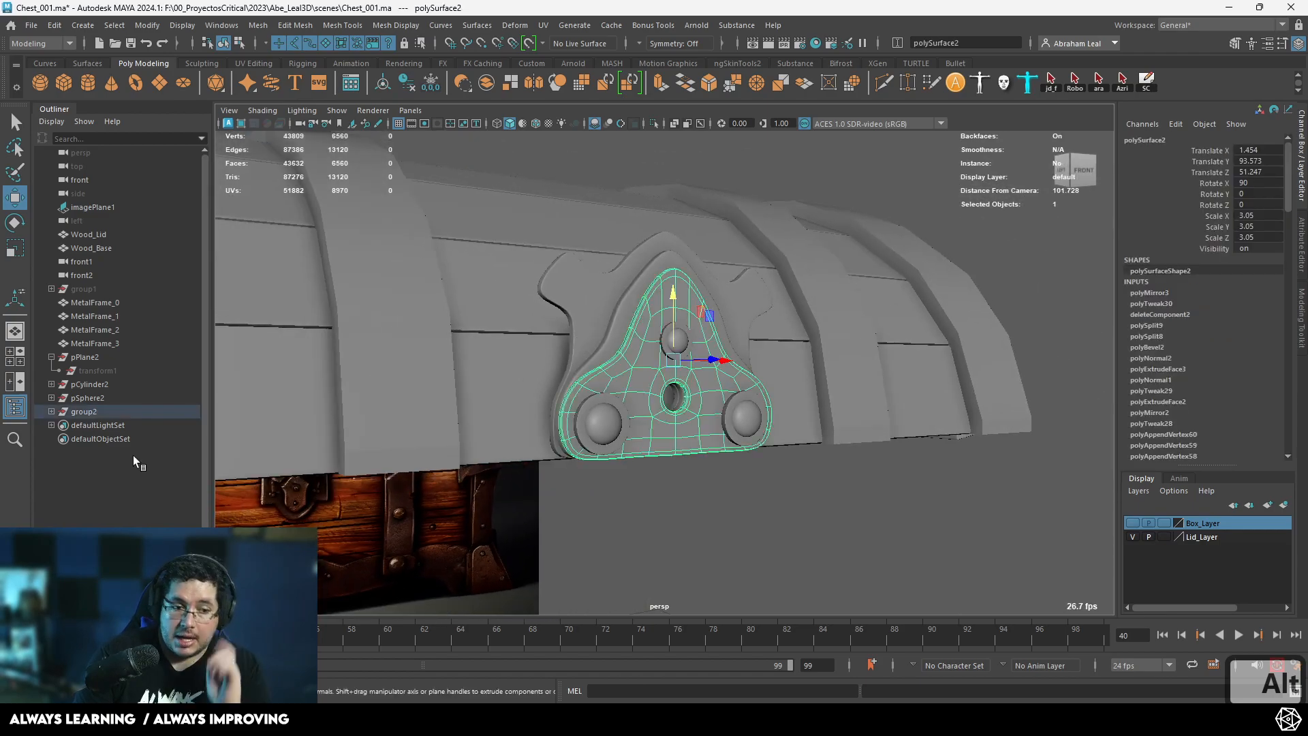
left_click(116, 411)
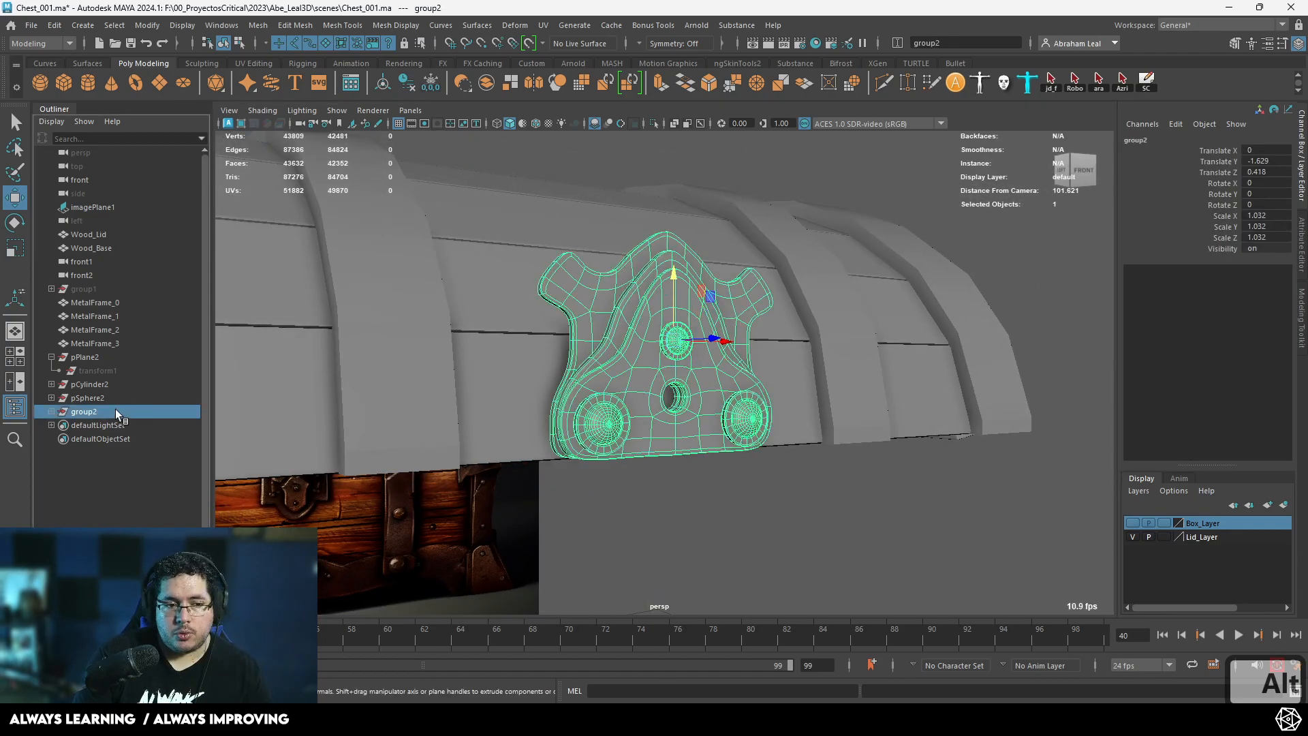
left_click(516, 26)
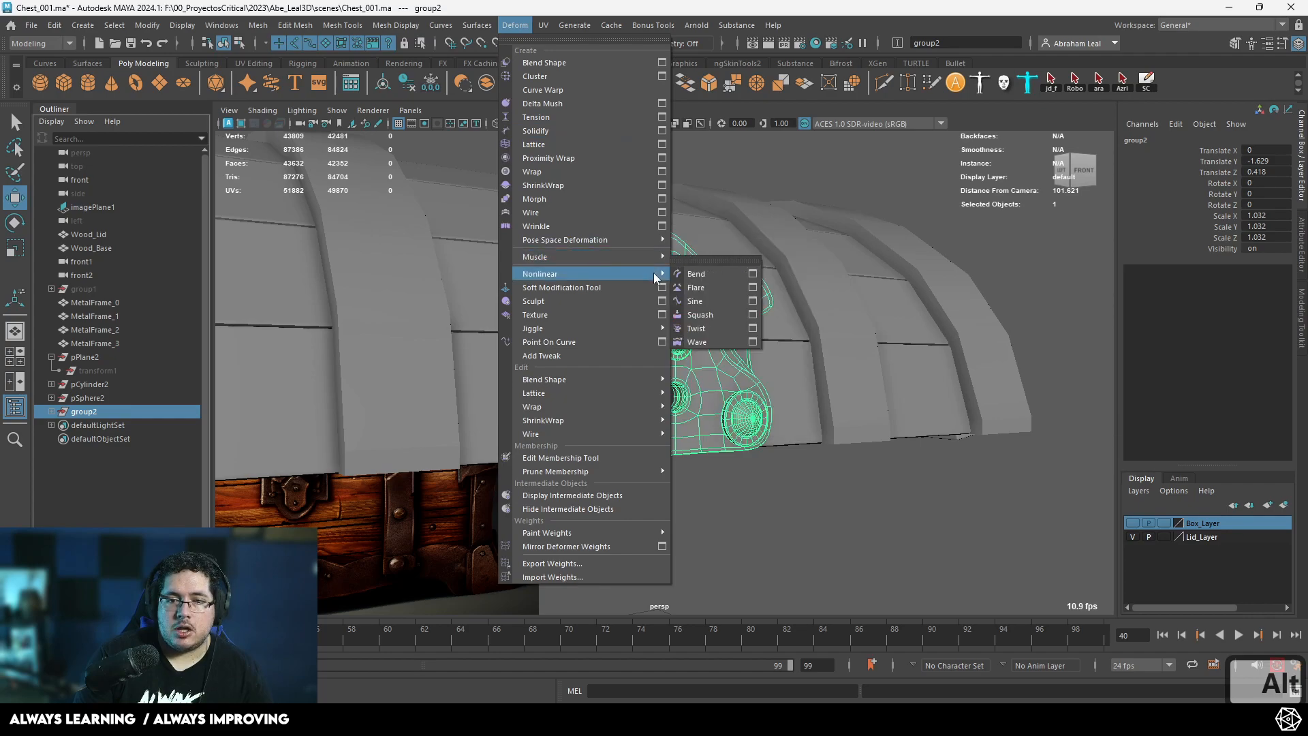
left_click(716, 273)
key("f")
left_click_drag(686, 300, 647, 350, "alt")
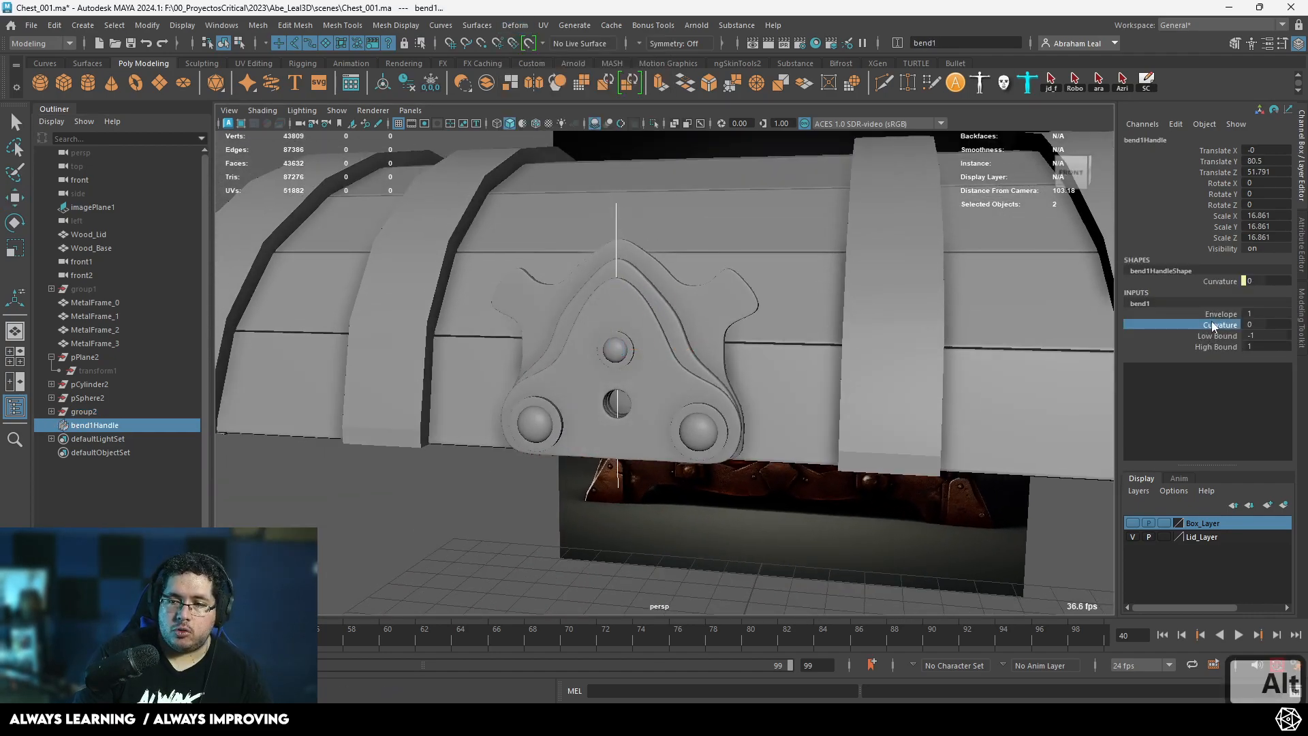
Set the bend's Curvature to about 43.545 and rotate its handle 90 degrees in Y.
mouse_move(638, 349)
middle_mouse_down()
mouse_move(701, 349)
mouse_move(651, 348)
mouse_move(663, 345)
middle_mouse_up()
key("e")
left_click_drag(639, 355, 724, 344)
left_click_drag(725, 347, 722, 250, "alt")
left_click_drag(766, 363, 770, 348, "alt")
key("w")
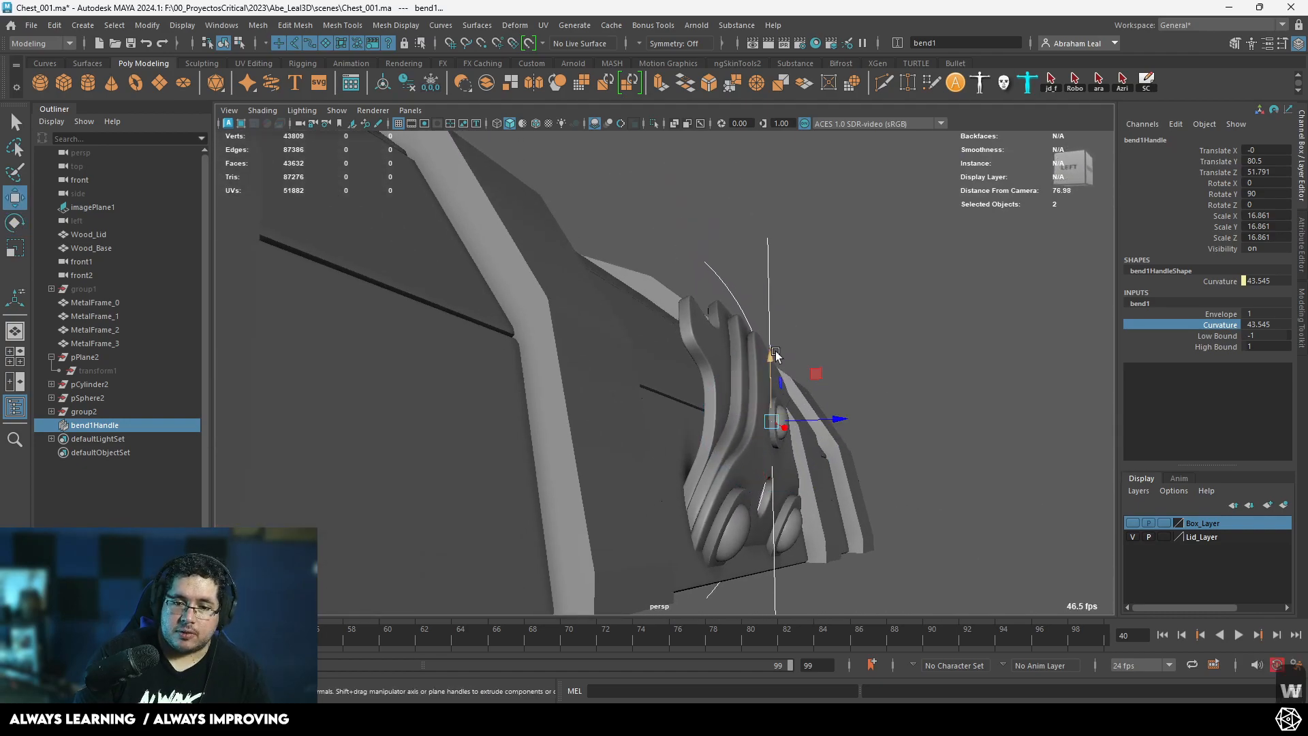
Set the bend's Low Bound to 0 and its Curvature to about 65.317 so only the upper part bends.
key("ctrl+z")
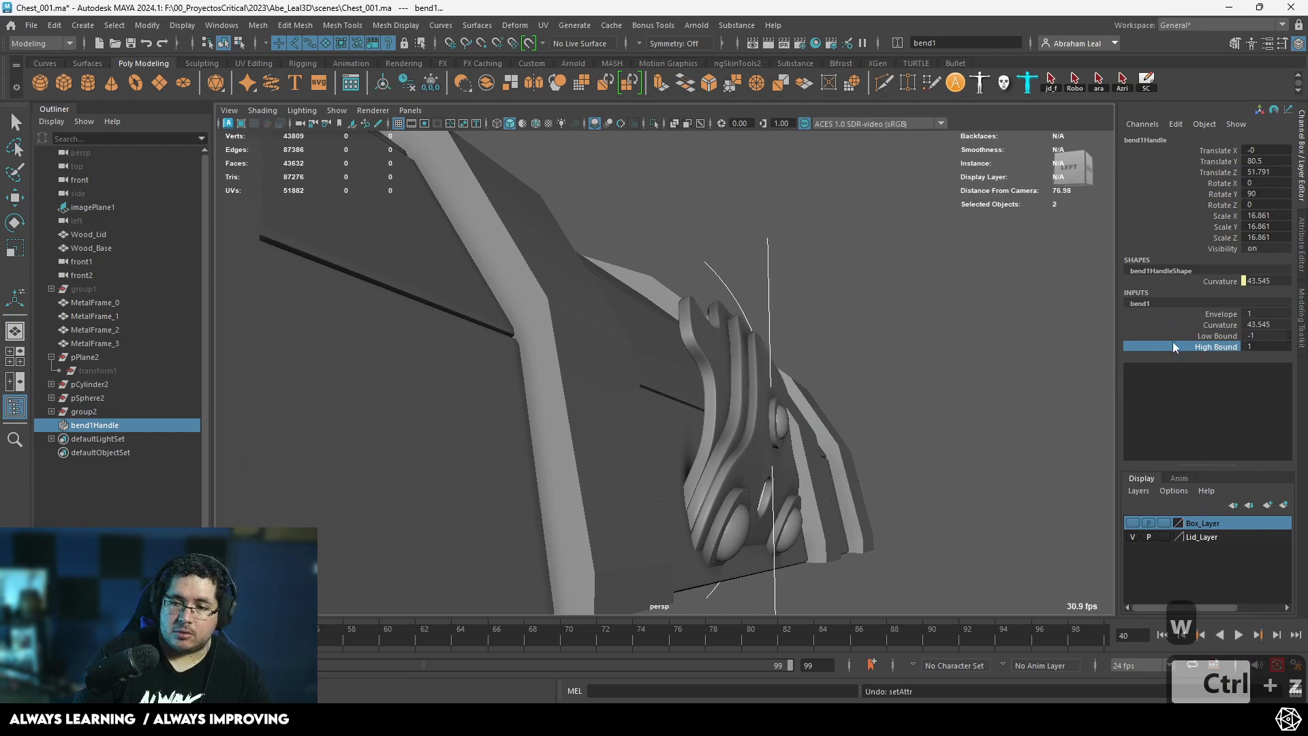
key("ctrl+z")
left_click_drag(869, 342, 914, 388, "alt")
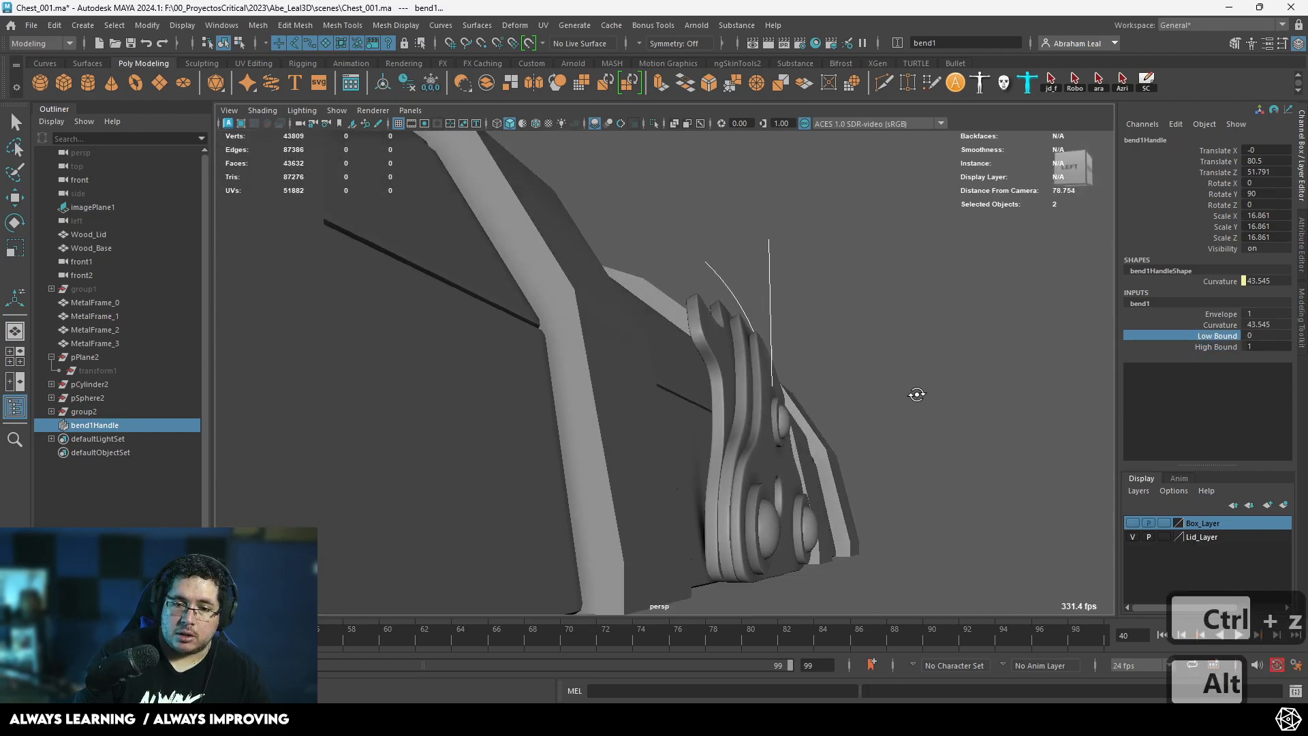
middle_click_drag(931, 368, 956, 363)
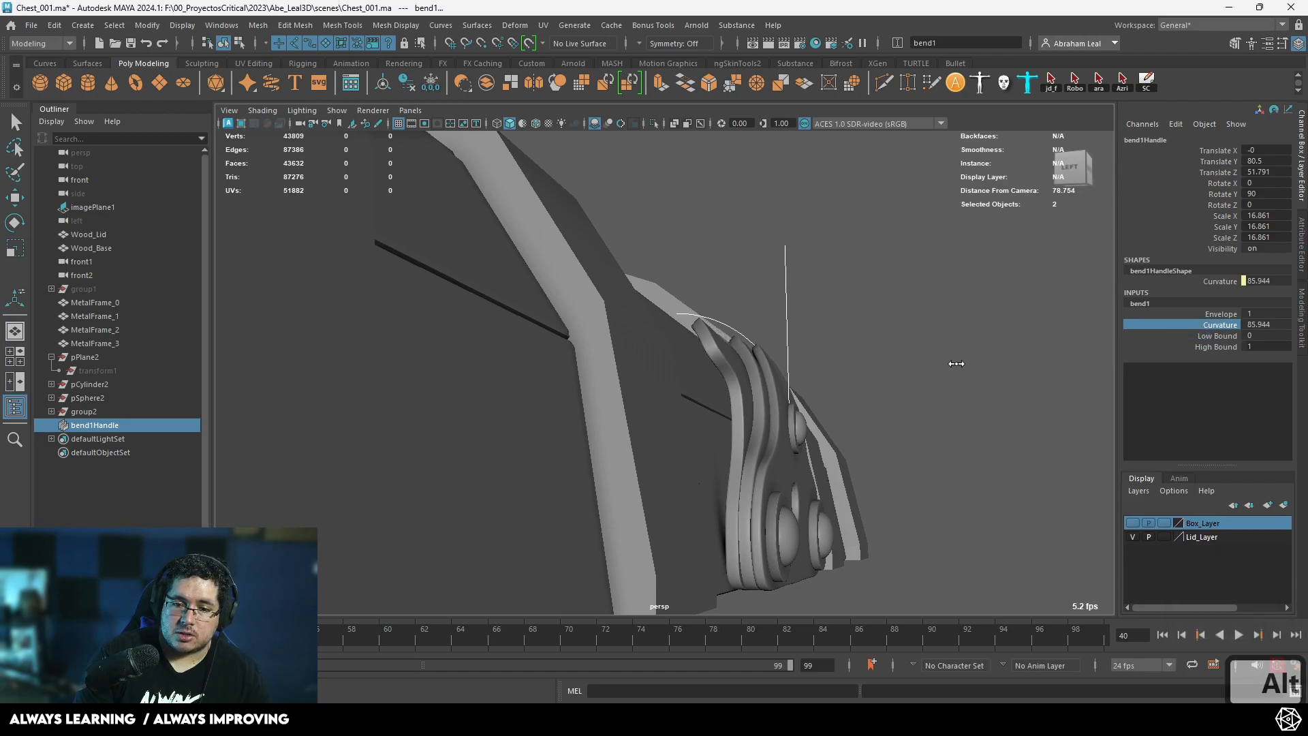
Lower the bend handle to a Translate Y of about 75.1, undoing stray selections.
left_click(788, 305)
key("w")
left_click_drag(785, 366, 776, 411)
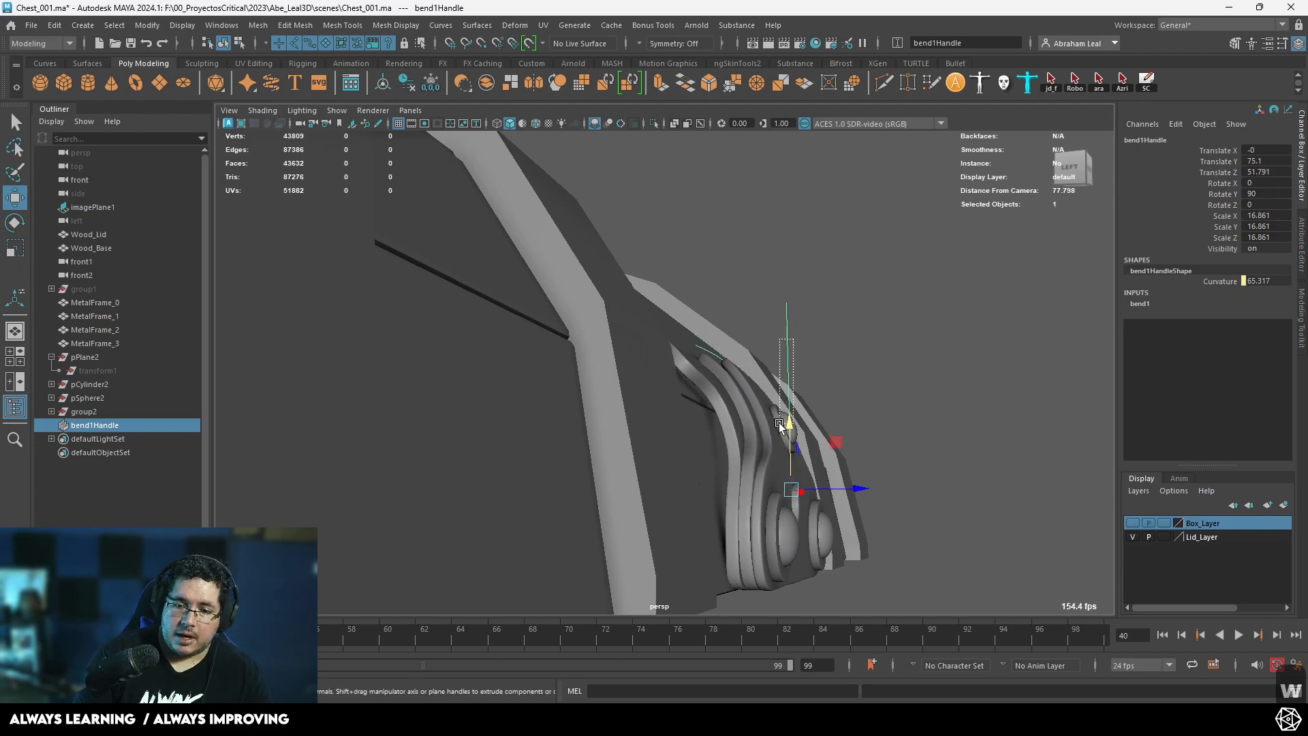
key("ctrl+z")
key("ctrl+z")
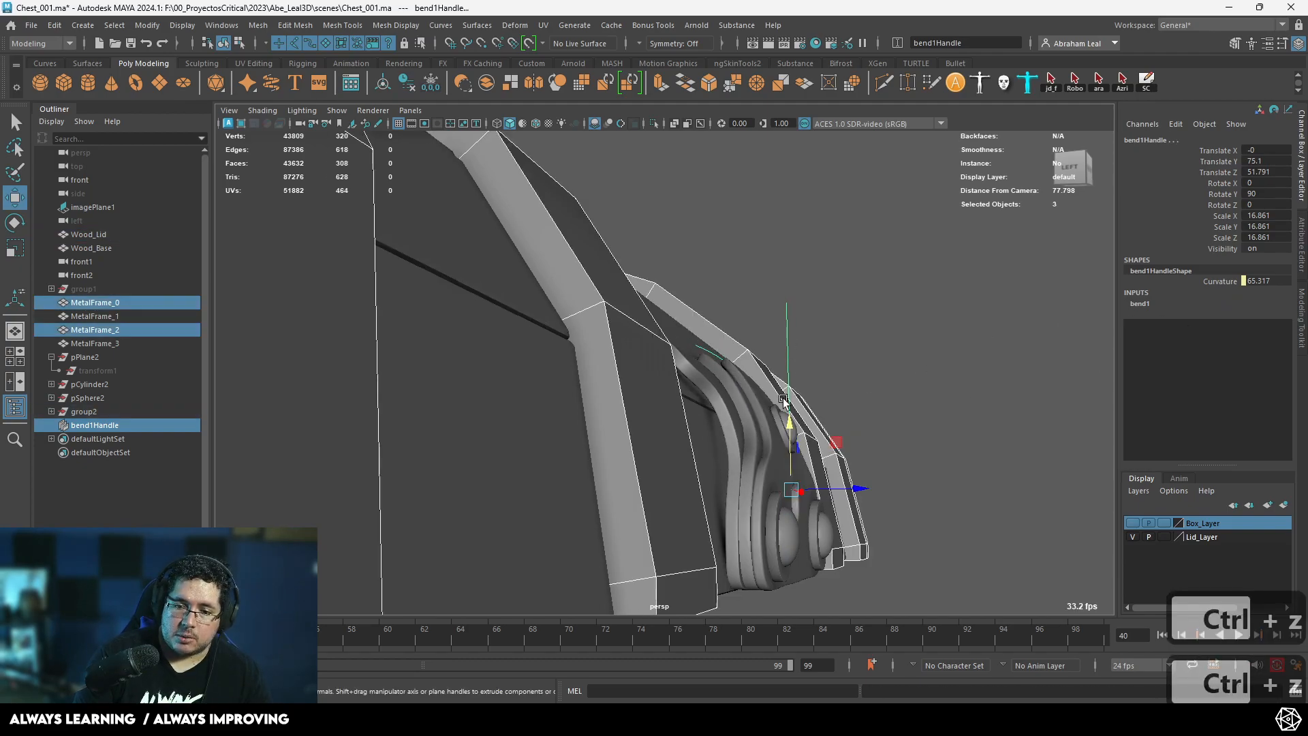
key("ctrl+z")
In the wireframe side view, lower the bend handle to the plate's bottom edge at a Translate Y of about 67.298.
left_click_drag(844, 386, 576, 366, "alt")
key("4")
key("space")
middle_click_drag(566, 347, 640, 368, "alt")
right_click_drag(641, 368, 800, 419, "alt")
middle_click_drag(778, 413, 738, 376, "alt")
right_click_drag(600, 347, 715, 387, "alt")
middle_click_drag(700, 346, 683, 287, "alt")
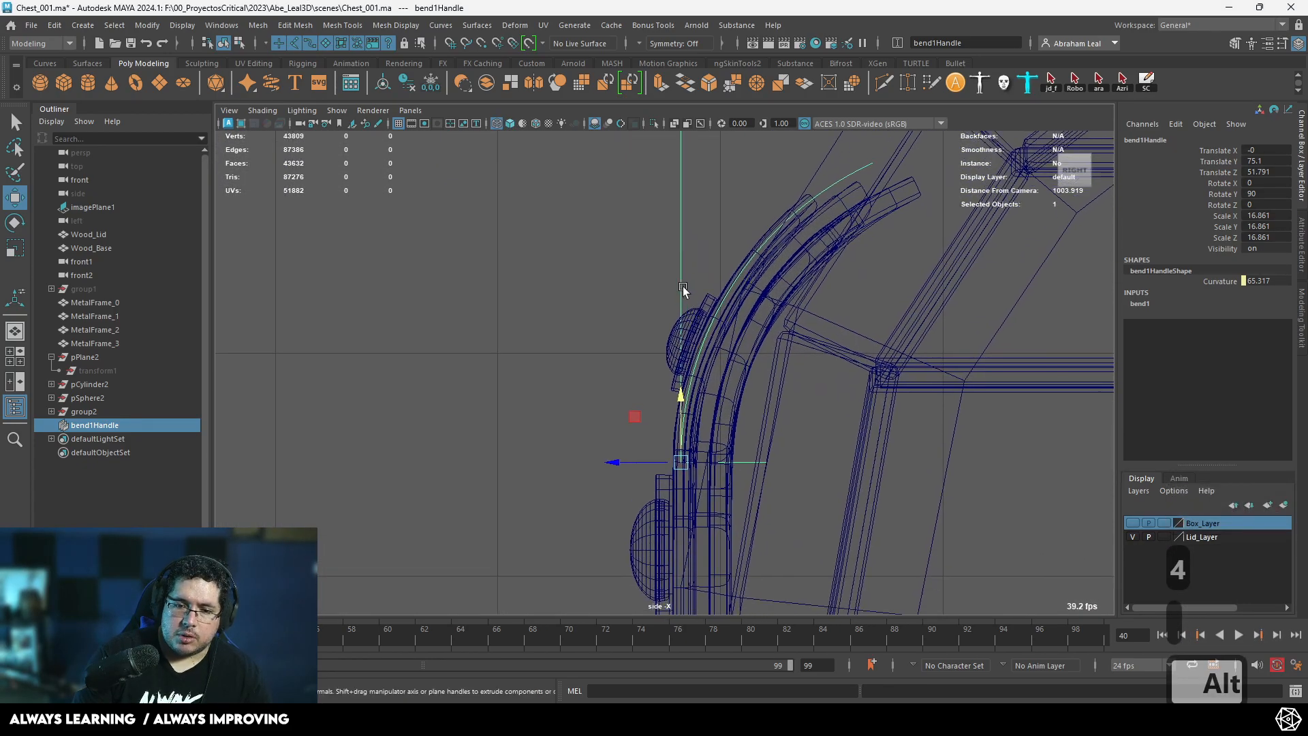
key("ctrl+z")
key("ctrl+z")
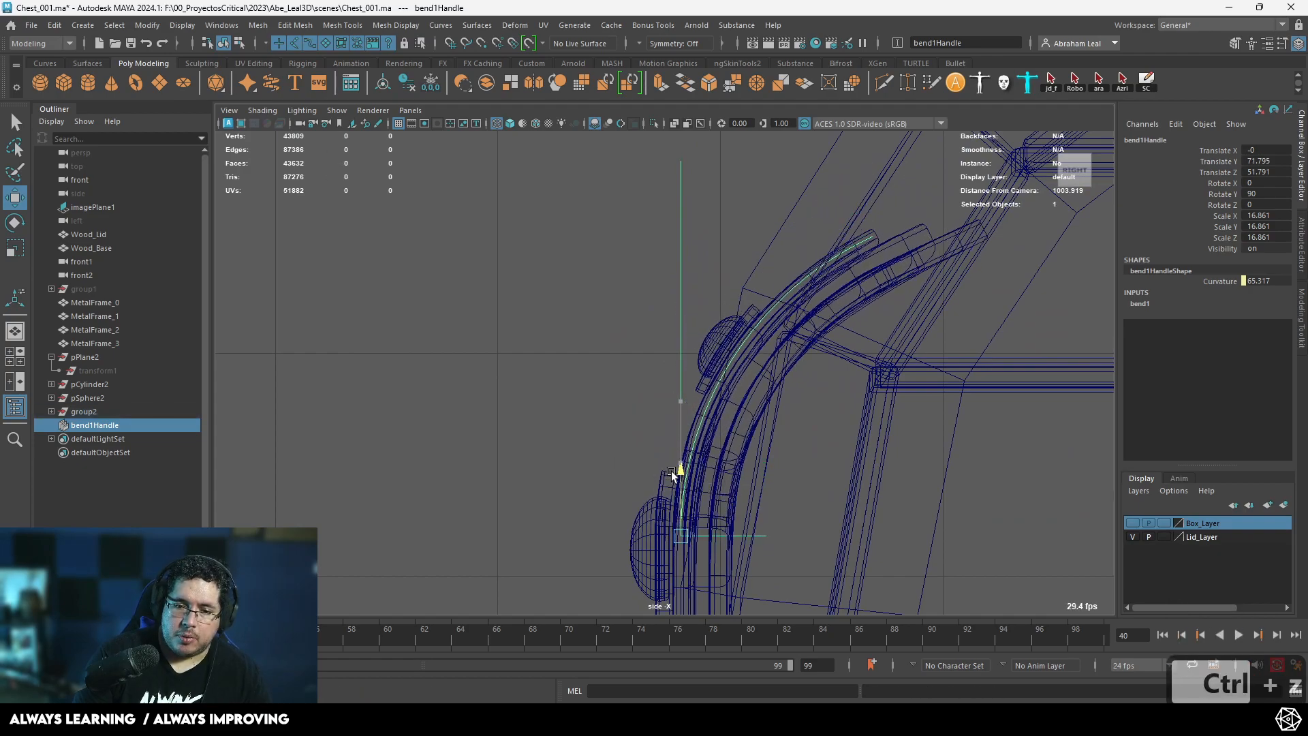
middle_click_drag(677, 467, 674, 338, "alt")
left_click_drag(668, 346, 667, 446)
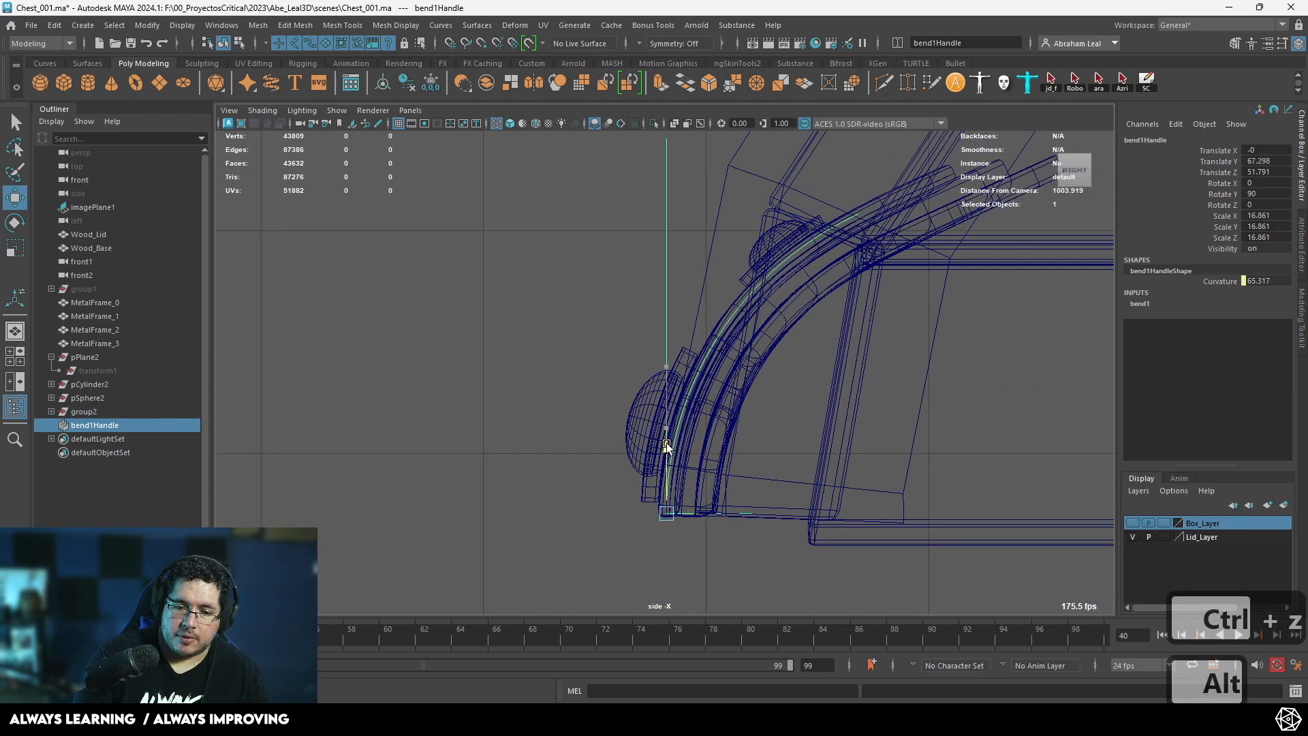
Reduce the bend's Curvature to about 29.794 to follow the lid's profile.
middle_click_drag(780, 402, 731, 441, "alt")
left_click(1212, 324)
middle_click_drag(1090, 320, 953, 309)
middle_click_drag(899, 224, 877, 319, "alt")
key("5")
Examine how closely the bent lock plate group follows the wooden lid in perspective.
mouse_move(692, 374)
left_mouse_down()
mouse_move(788, 361)
mouse_move(628, 388)
left_mouse_up()
mouse_move(627, 388)
right_mouse_down("alt")
mouse_move(783, 348)
mouse_move(855, 382)
right_mouse_up("alt")
left_click_drag(855, 382, 776, 430, "alt")
left_click(975, 436)
left_click(675, 403)
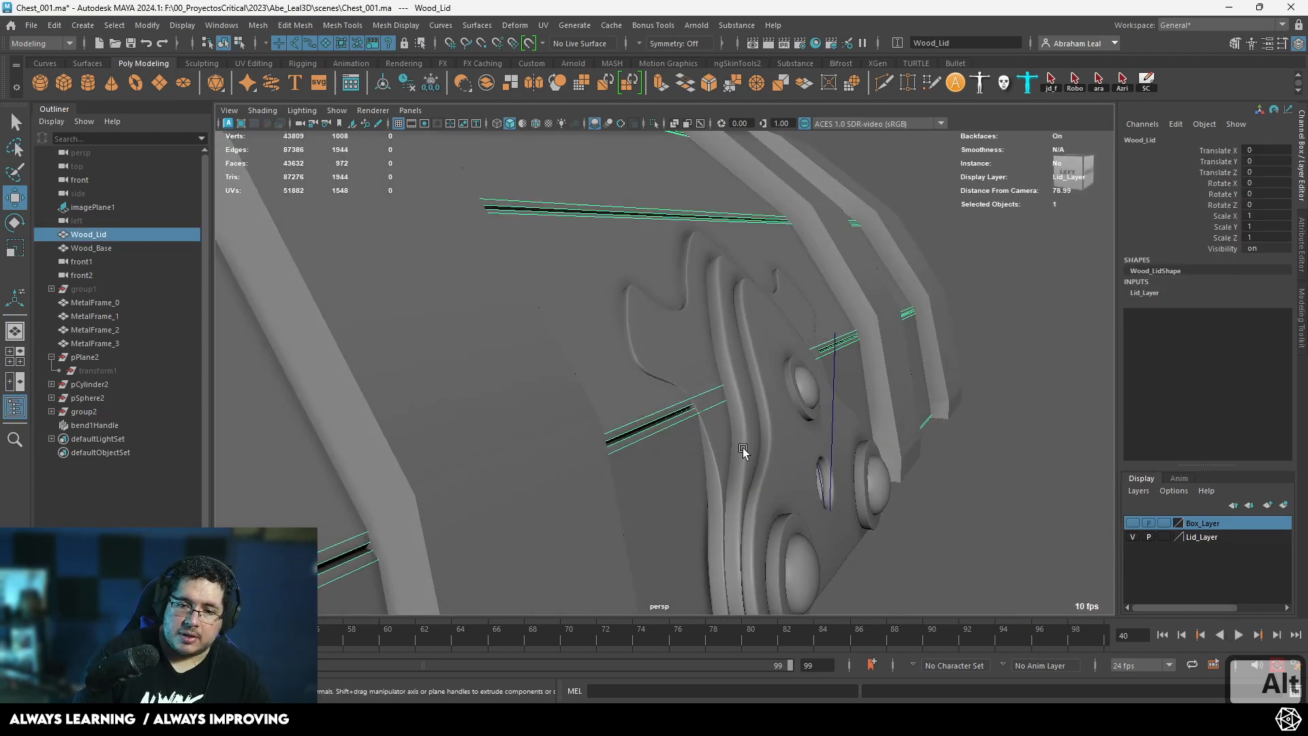
left_click(744, 448)
left_click(1015, 481)
left_click(148, 412)
key("f")
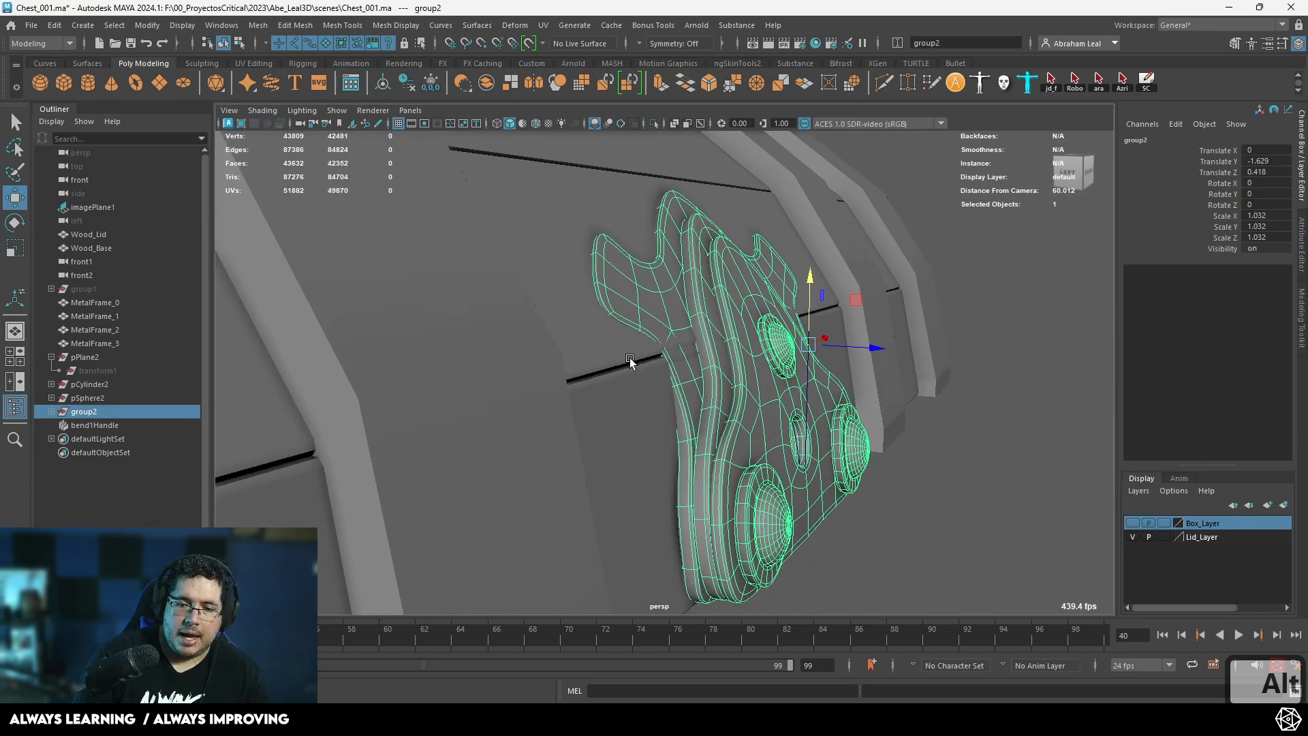
Fine-tune the bend's Curvature to about 27.502.
left_click(804, 375)
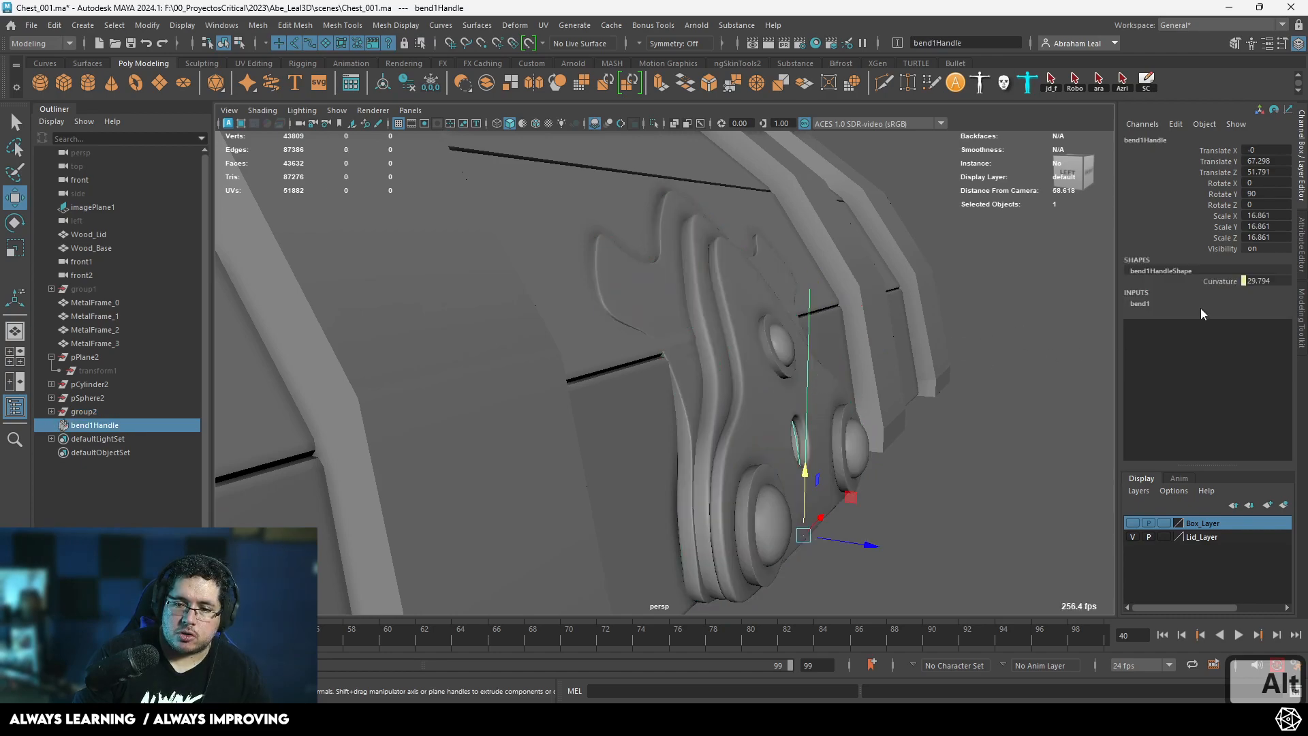
left_click(1135, 304)
left_click(1233, 325)
middle_click_drag(869, 334, 868, 333)
left_click_drag(869, 333, 718, 297, "alt")
right_click_drag(718, 297, 845, 422, "alt")
left_click_drag(845, 422, 869, 333, "alt")
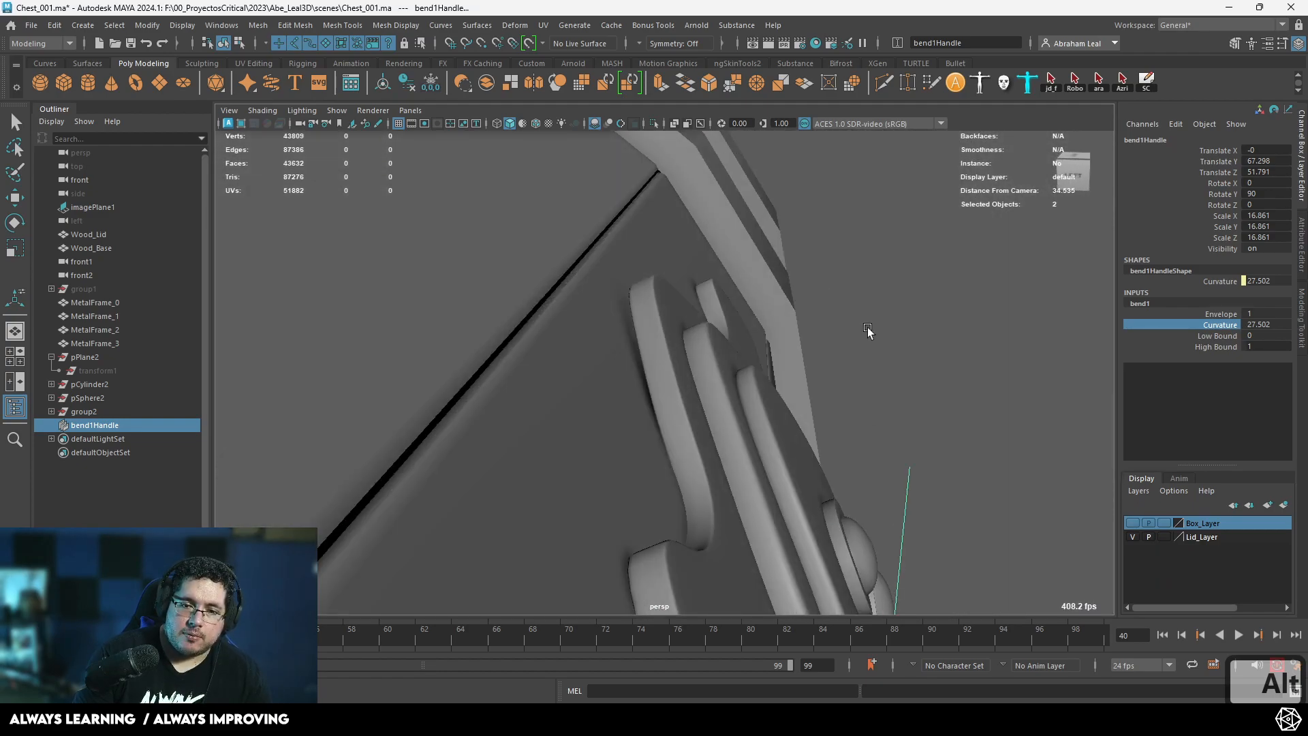
Unsmooth the backplate, move its ear tip vertices closer to the lid with soft selection, and restore the smooth preview.
left_click(660, 325)
key("w")
right_click_drag(660, 325, 782, 386, "alt")
key("1")
right_click_drag(661, 248, 601, 231)
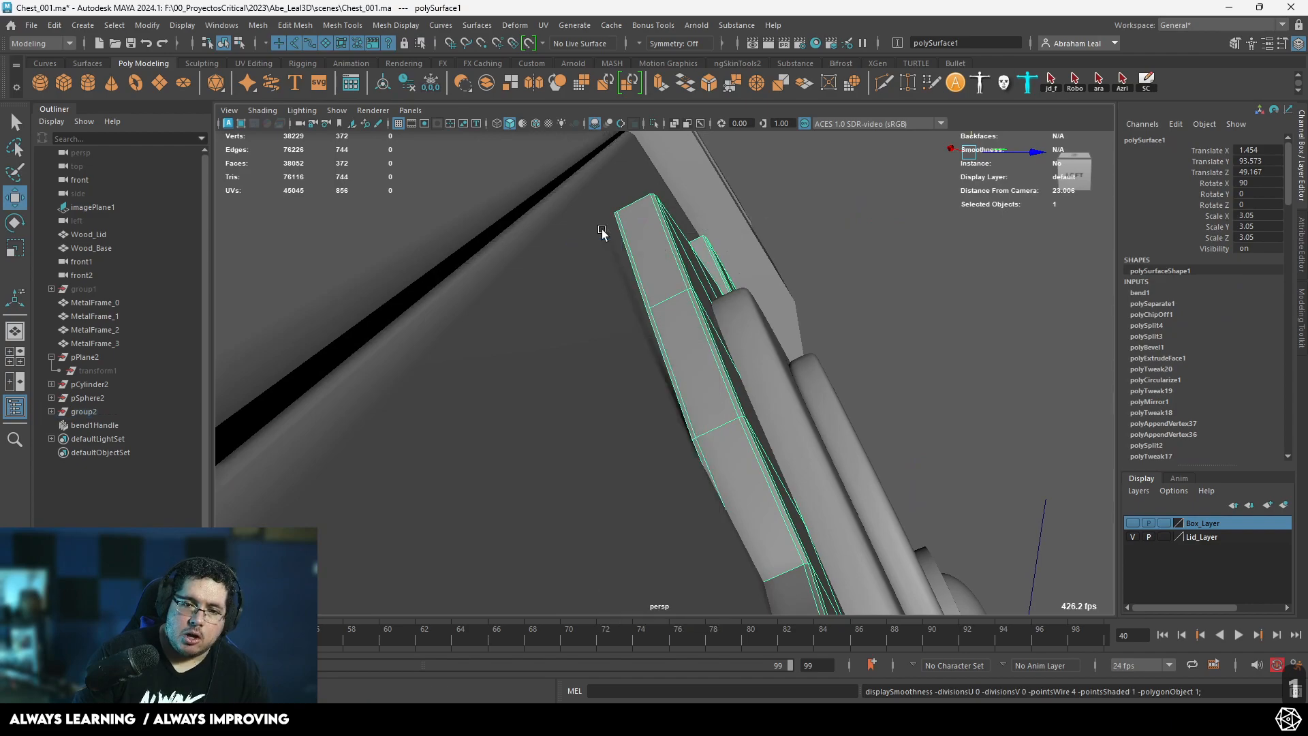
left_click_drag(602, 232, 578, 216, "alt")
left_click_drag(464, 278, 465, 278)
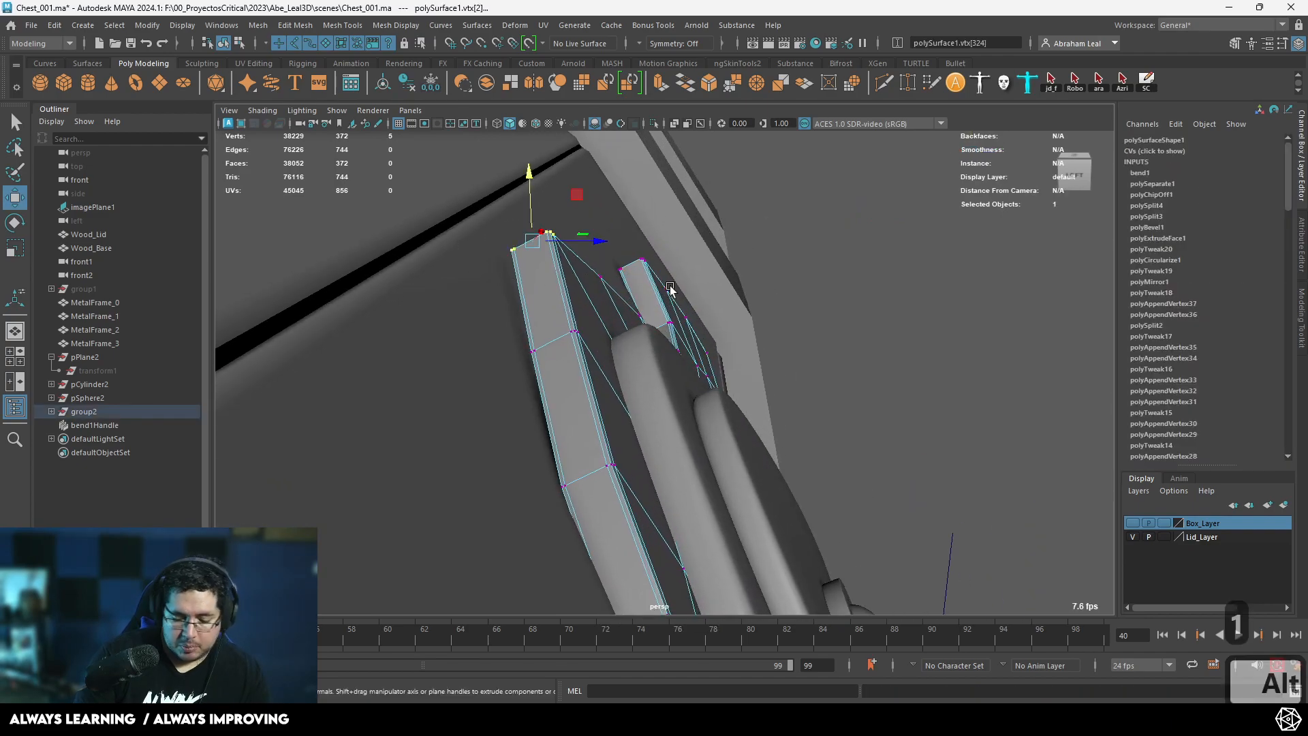
key("b")
left_click_drag(824, 317, 724, 302)
left_click_drag(709, 236, 652, 385)
key("3")
right_click_drag(652, 385, 628, 301, "alt")
left_click(779, 225)
Delete the construction history of the lock plate group to bake in the bend.
right_click_drag(947, 375, 887, 347, "alt")
left_click_drag(888, 347, 763, 388, "alt")
left_click(855, 447)
right_click_drag(630, 361, 681, 383, "alt")
left_click(620, 345)
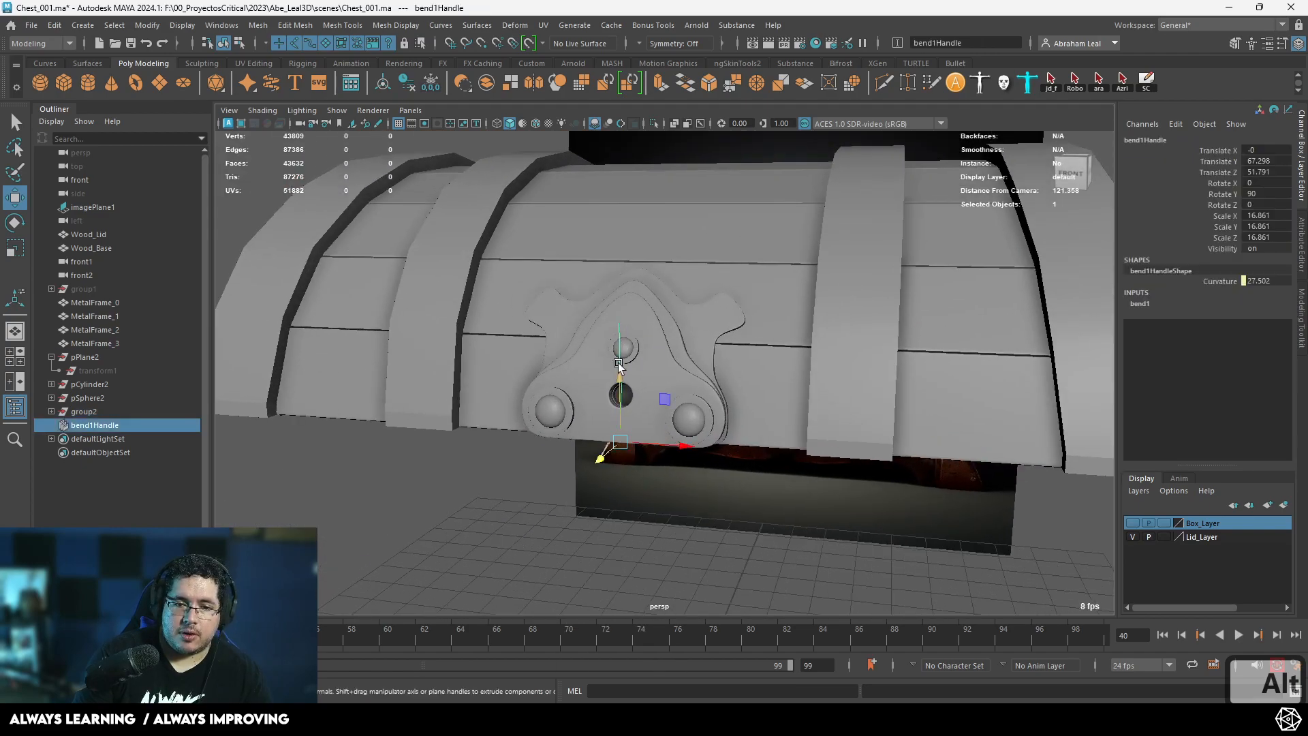
left_click(84, 412)
left_click_drag(478, 389, 550, 405, "alt")
right_click_drag(549, 406, 637, 408, "alt")
left_click(407, 87)
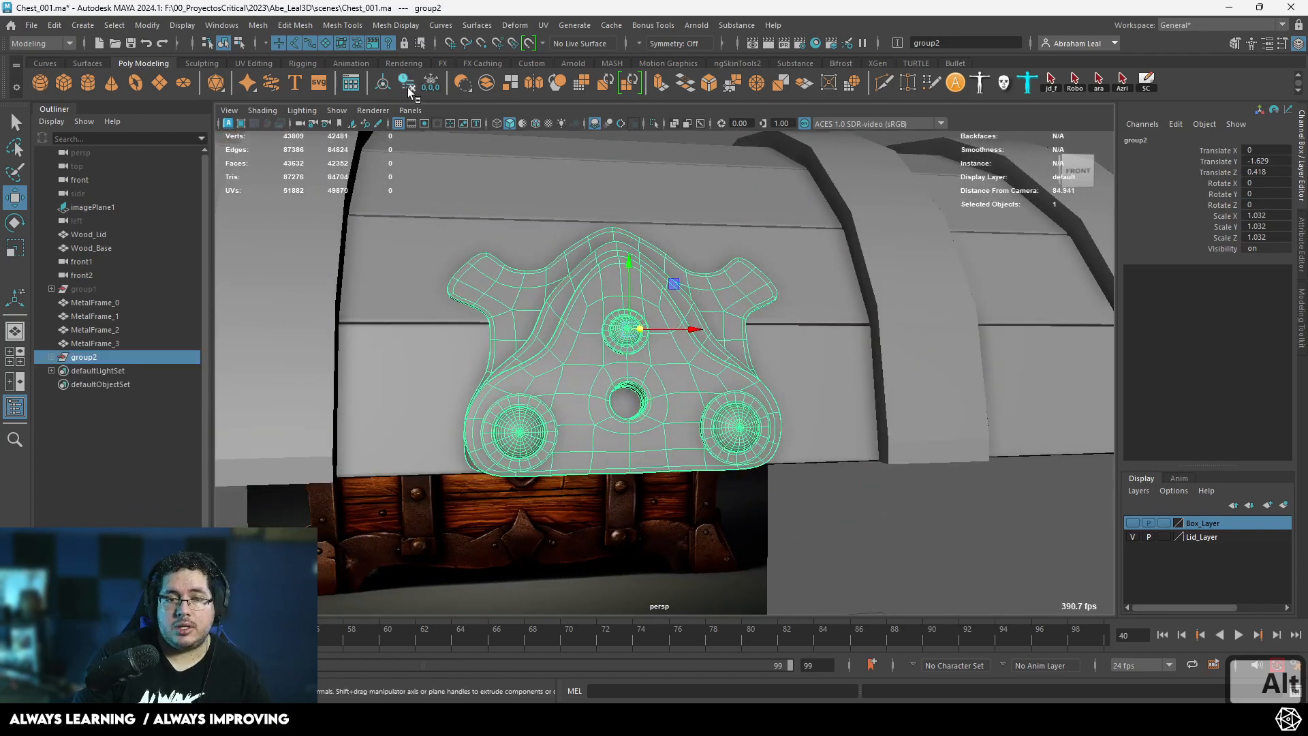
Examine the bent lock plate, its rivets and its keyhole against the lid, close up and from farther away.
scroll(680, 402, "down", 5)
left_click(829, 485)
right_click_drag(878, 468, 778, 434, "alt")
left_click_drag(778, 433, 713, 444, "alt")
right_click_drag(713, 444, 662, 438, "alt")
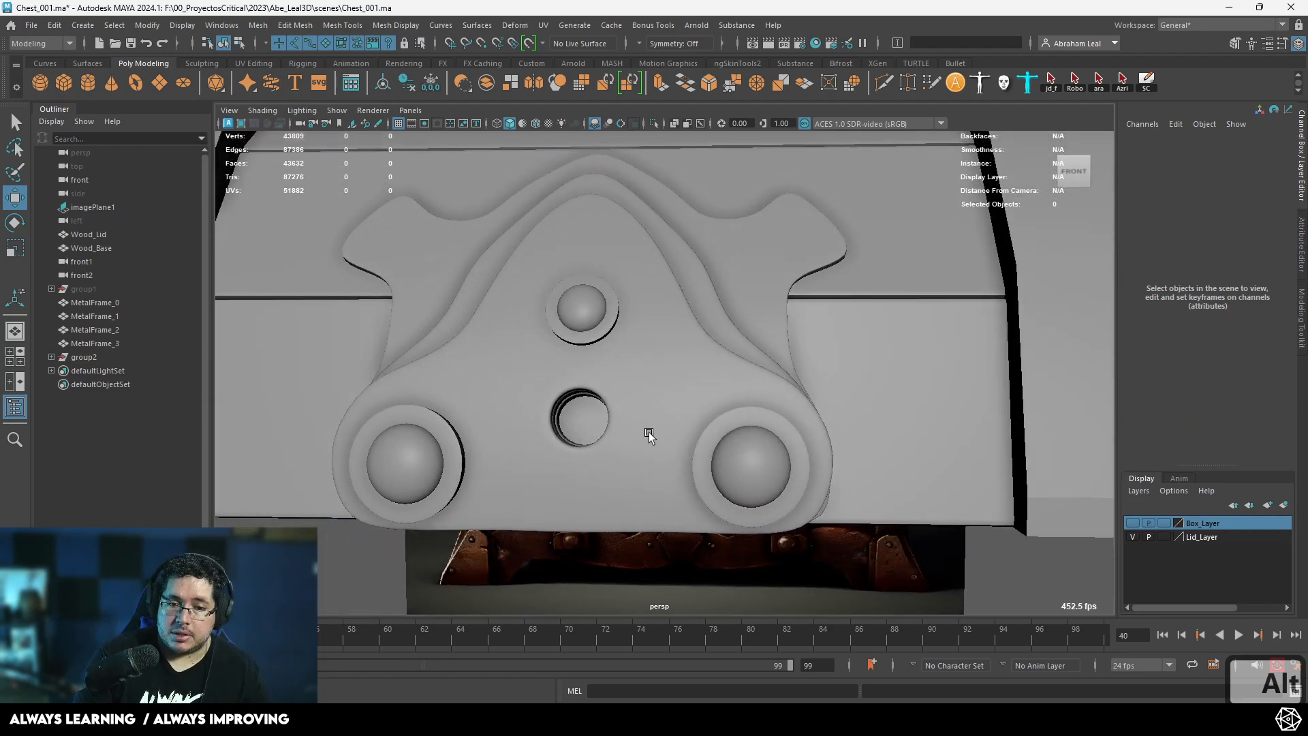
left_click(599, 417)
left_click_drag(599, 418, 606, 402, "alt")
right_click_drag(606, 403, 627, 412, "alt")
left_click_drag(626, 412, 519, 456, "alt")
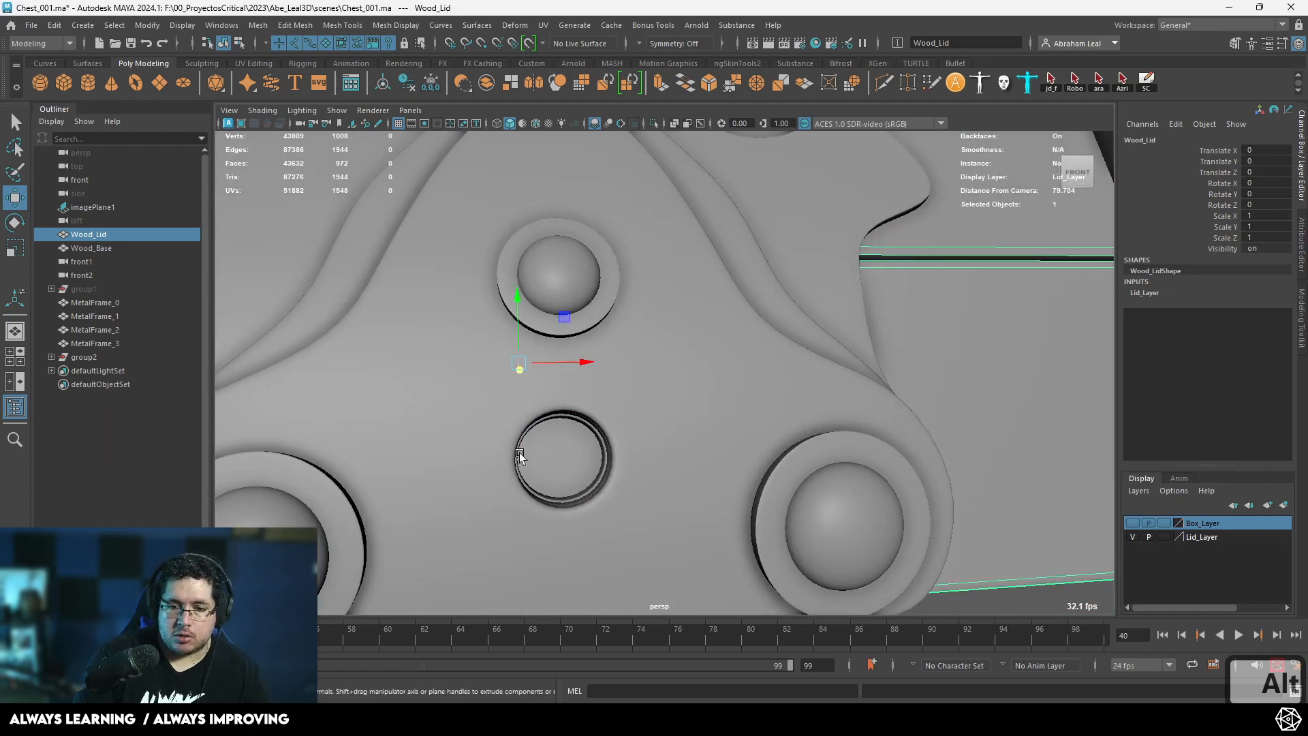
scroll(571, 444, "down", 6)
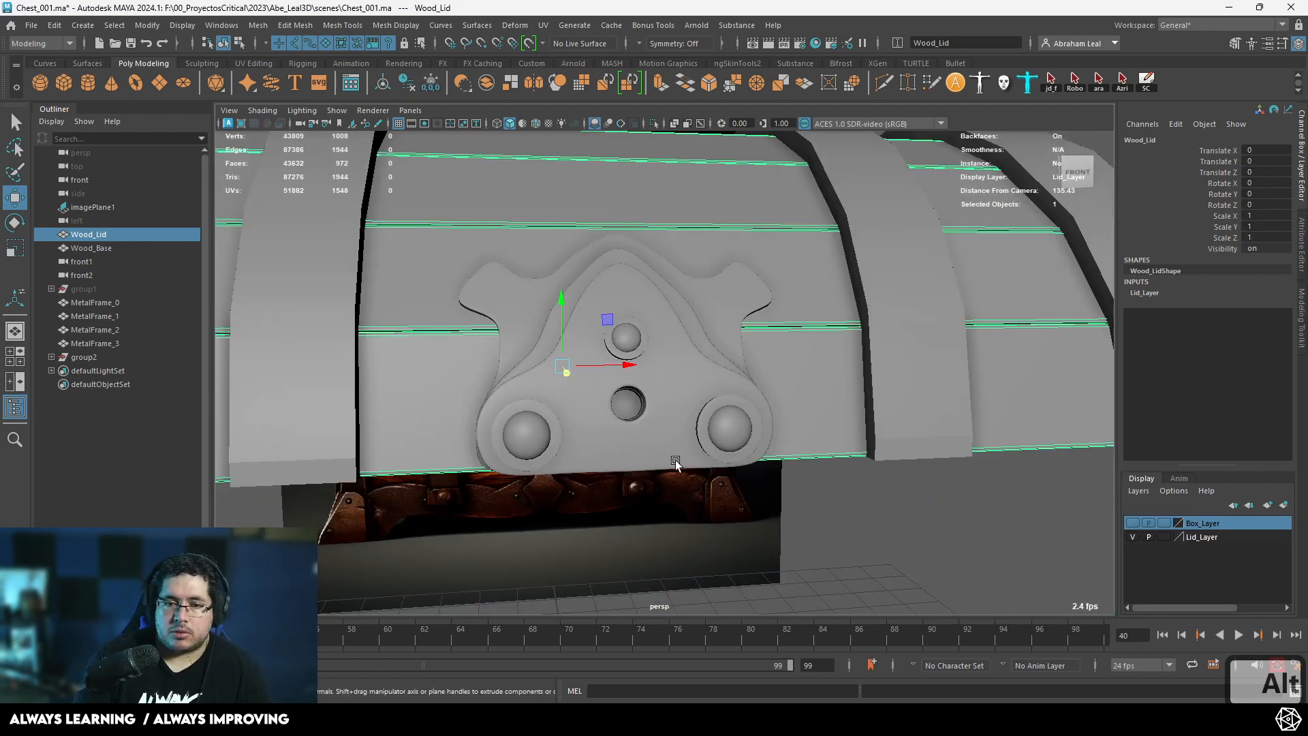
left_click(807, 492)
scroll(791, 496, "down", 5)
right_click_drag(791, 496, 861, 546, "alt")
left_click_drag(861, 545, 659, 430, "alt")
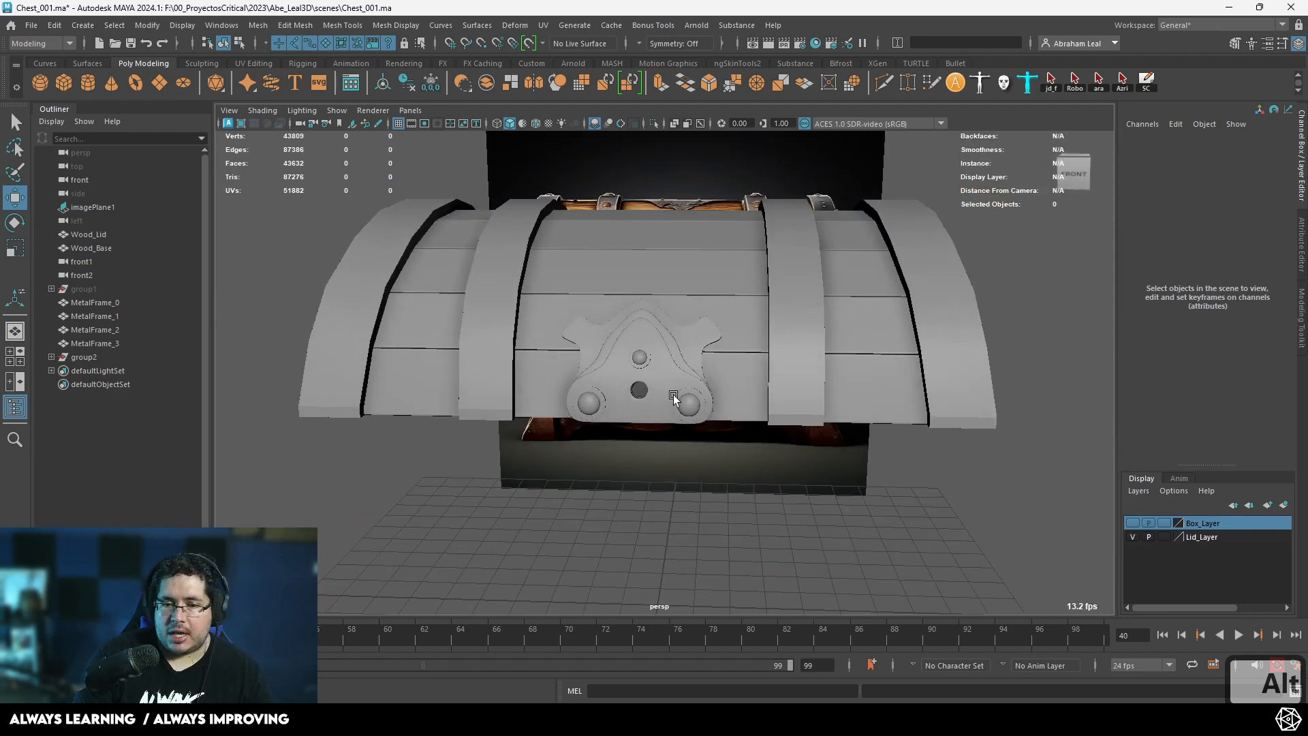
left_click(744, 379)
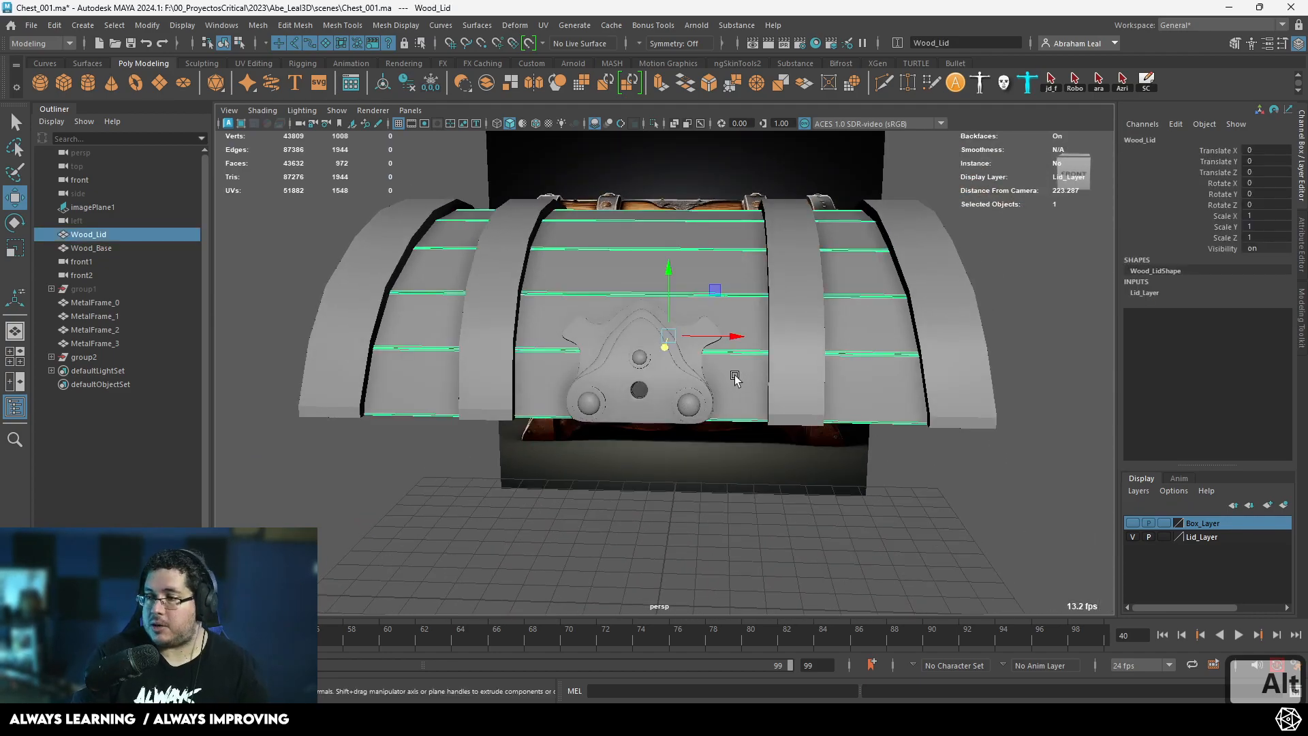
Duplicate the wooden lid and move the copy about 160 units along X, clear of the chest.
scroll(686, 386, "up", 5)
scroll(741, 406, "down", 6)
right_click_drag(738, 378, 790, 294)
middle_click_drag(727, 341, 622, 341, "alt")
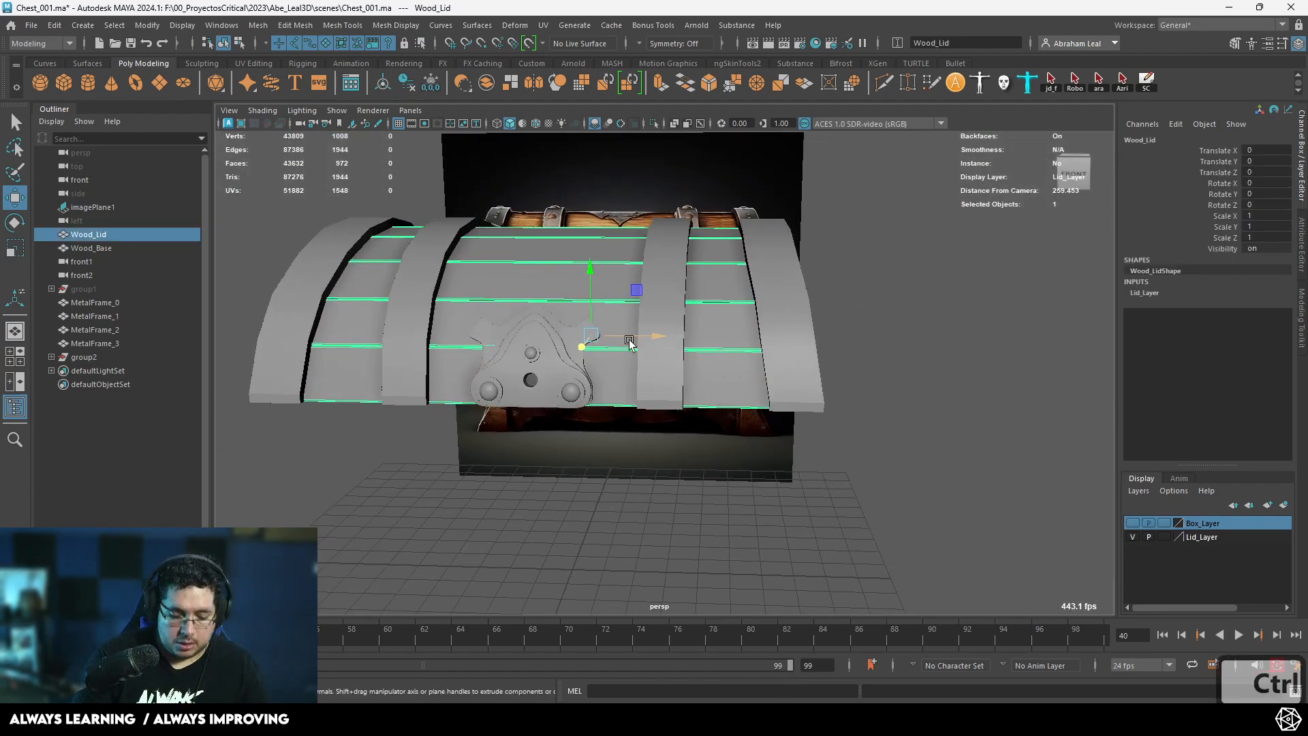
key("ctrl+d")
right_click_drag(622, 342, 585, 346, "alt")
left_click_drag(593, 356, 942, 357)
middle_click_drag(860, 355, 648, 388, "alt")
right_click_drag(648, 388, 703, 379, "alt")
left_click_drag(704, 381, 744, 380)
right_click_drag(712, 316, 714, 357)
left_click(699, 433)
right_click_drag(817, 436, 517, 518, "alt")
left_click_drag(876, 279, 500, 534)
key("BackSpace")
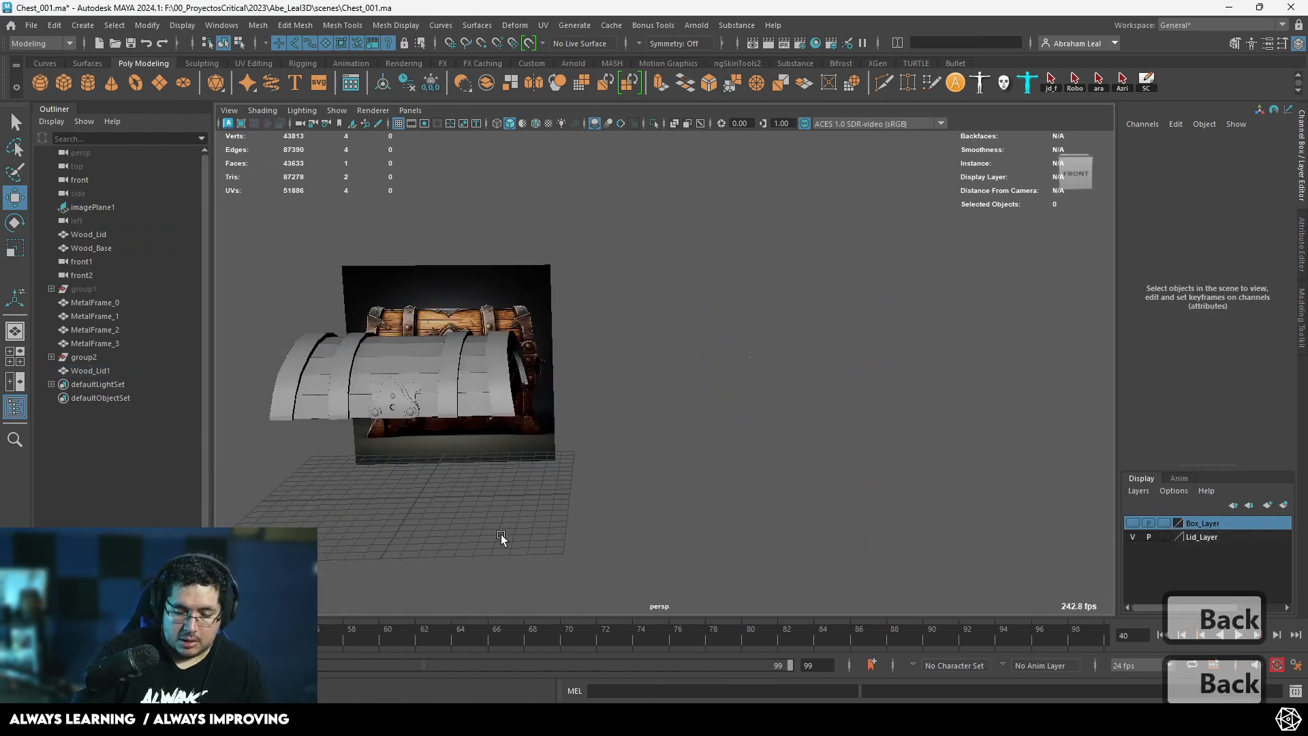
key("ctrl+z")
key("ctrl+z")
Isolate the lowest front plank of the lid copy by inverting its face selection and deleting all the other planks.
right_click_drag(672, 499, 724, 514, "alt")
left_click_drag(724, 513, 743, 525, "alt")
left_click(732, 520)
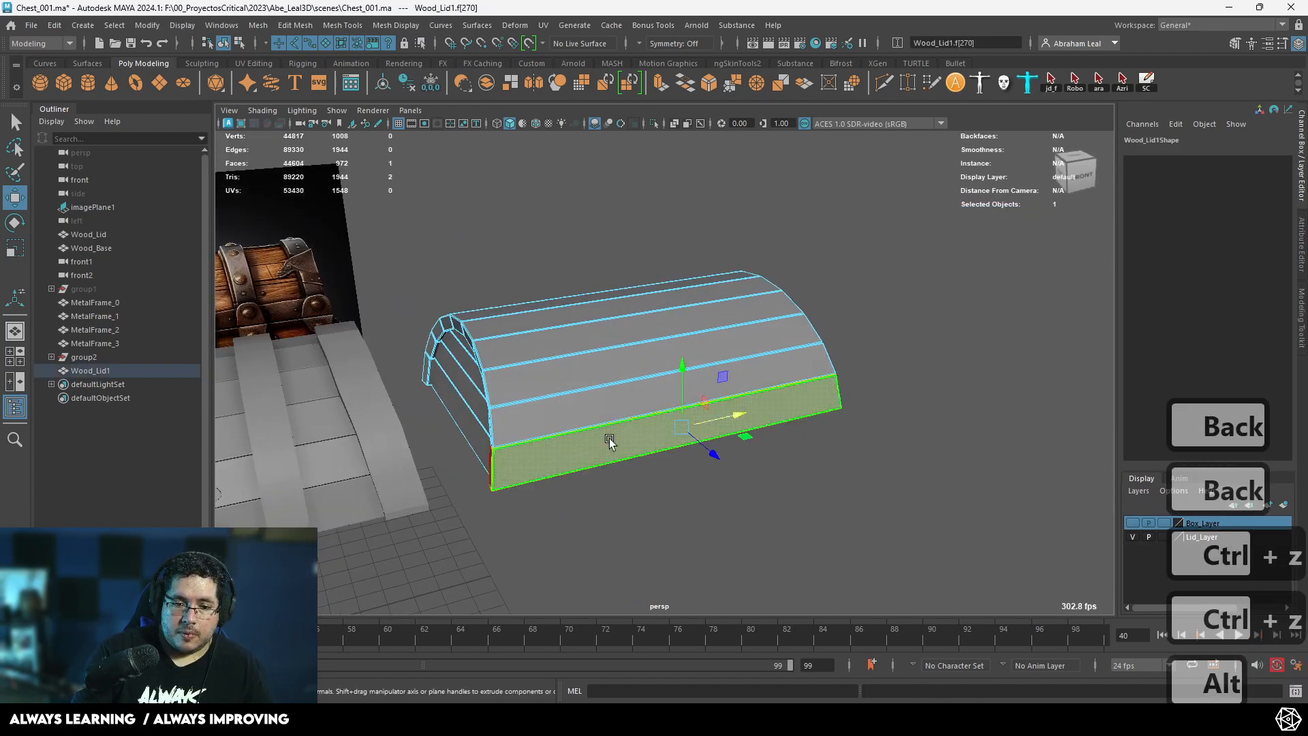
left_click(609, 442)
right_click_drag(703, 497, 826, 284, "alt")
key("ctrl+shift+i")
key("BackSpace")
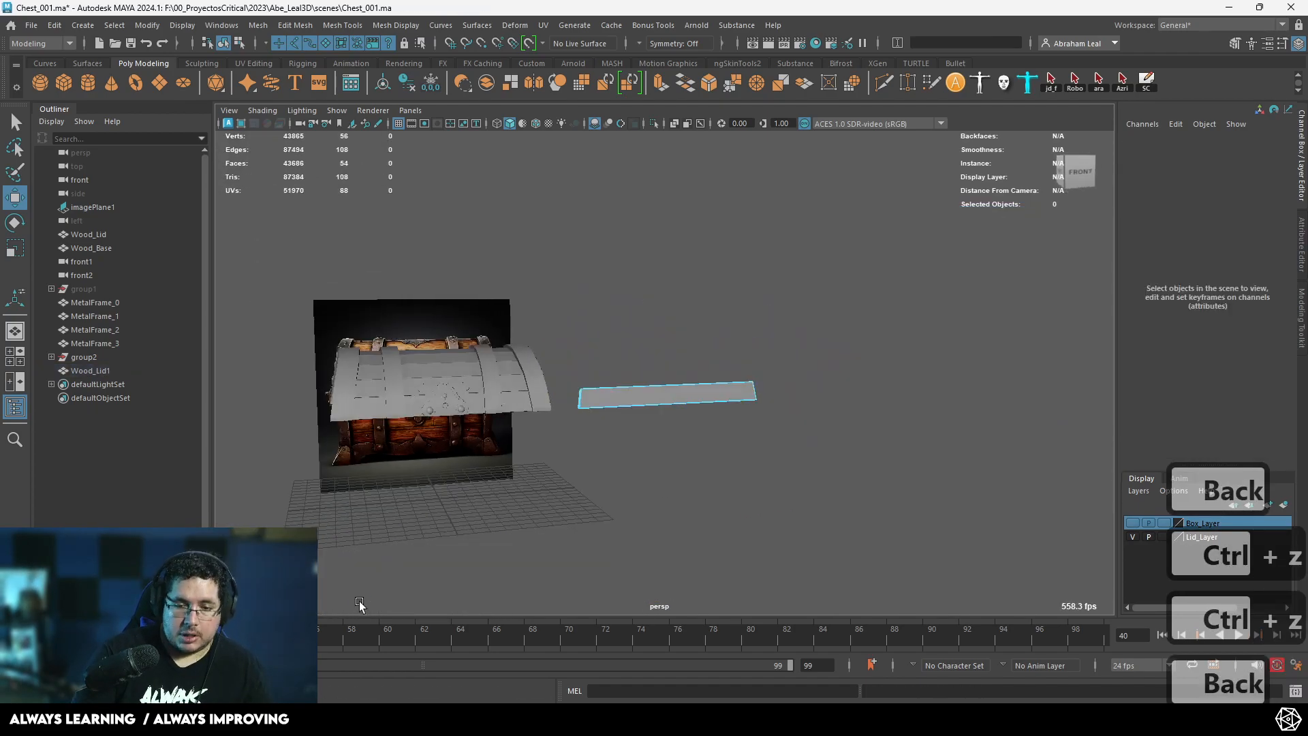
Cut two centred edge loops into the plank with Multi-Cut, one across its width and one along its length.
scroll(663, 461, "up", 8)
right_click_drag(662, 461, 759, 295)
left_click(759, 294)
left_click(651, 490)
left_click_drag(652, 491, 598, 378, "alt")
middle_click_drag(598, 378, 585, 350, "alt")
left_click(883, 83)
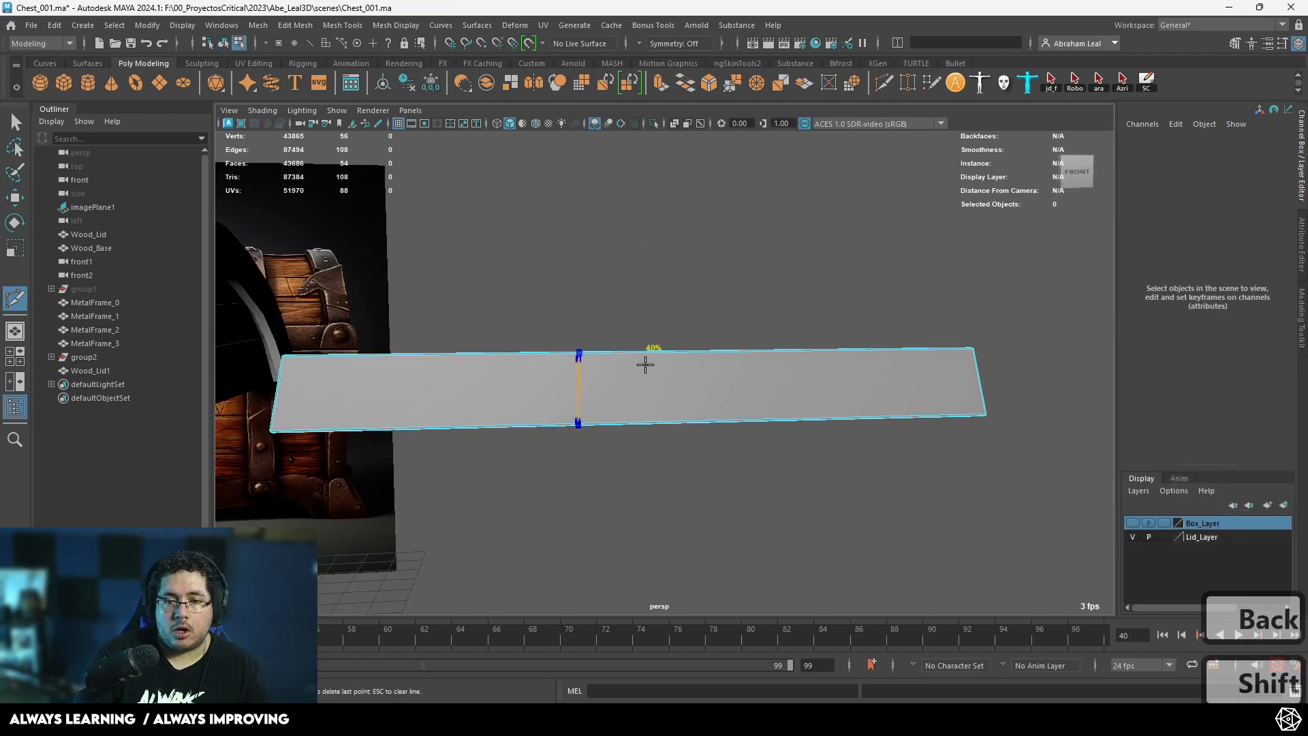
left_click(661, 364, "shift")
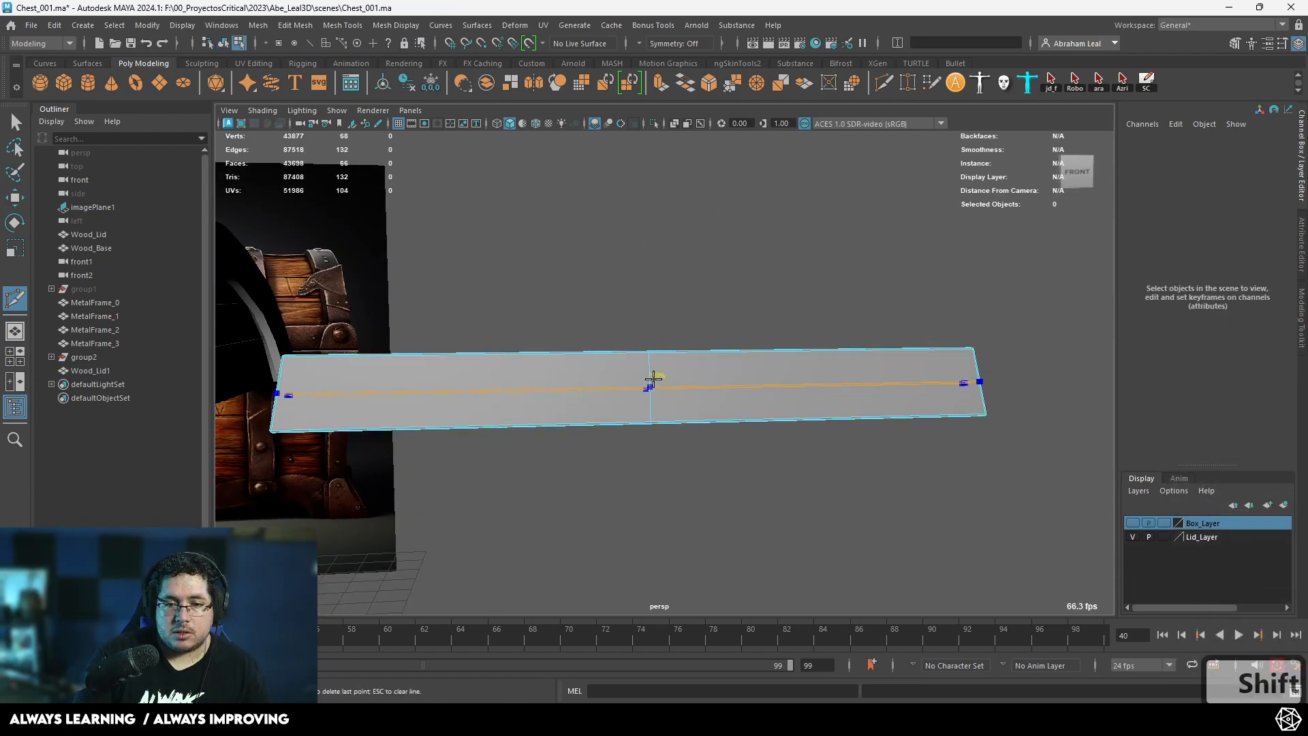
left_click(653, 377, "shift")
Add parallel edges on both sides of the plank's two centre loops with Offset Edge Loop.
scroll(681, 402, "up", 6)
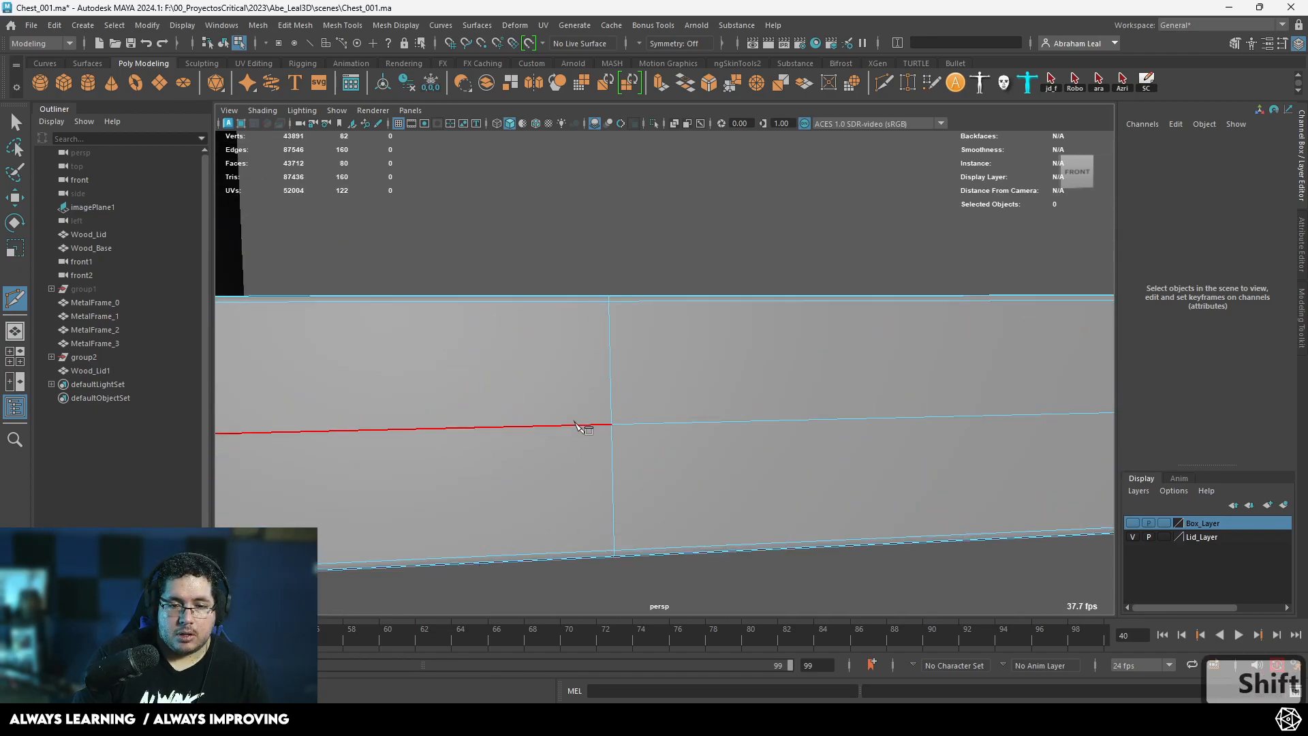
left_click(374, 28)
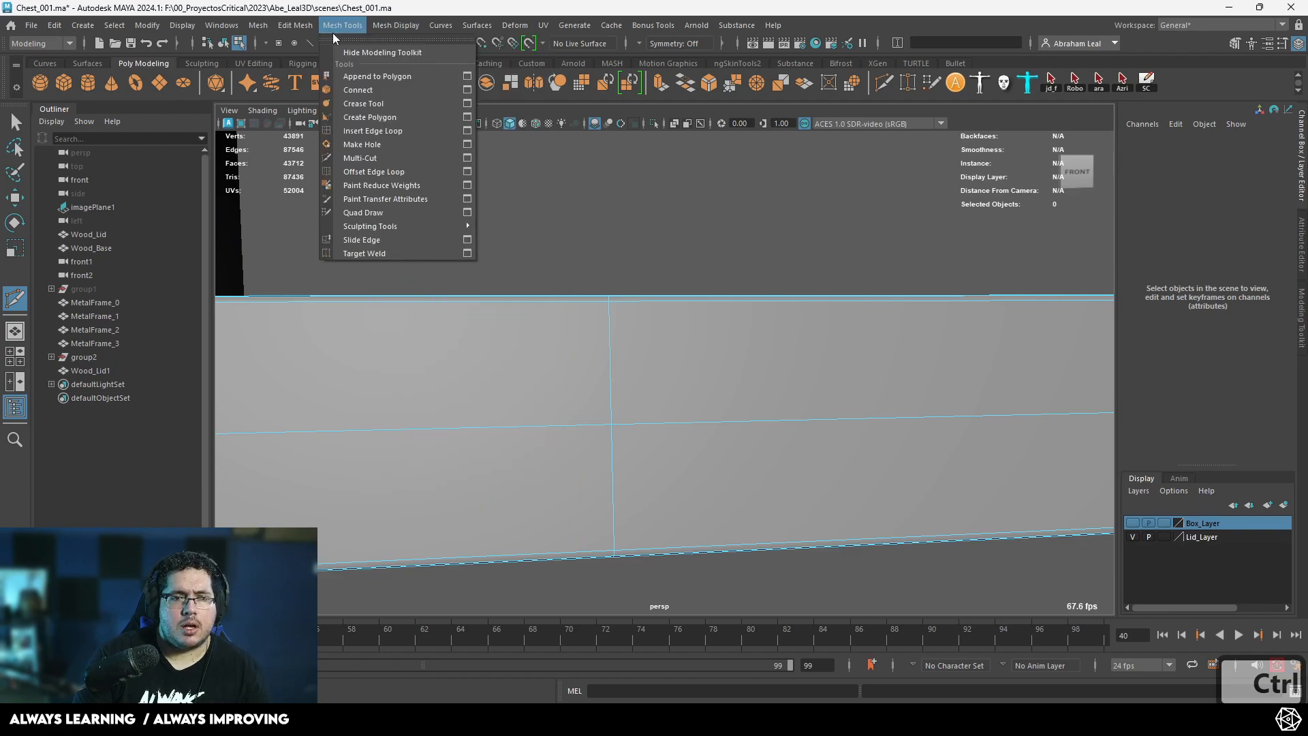
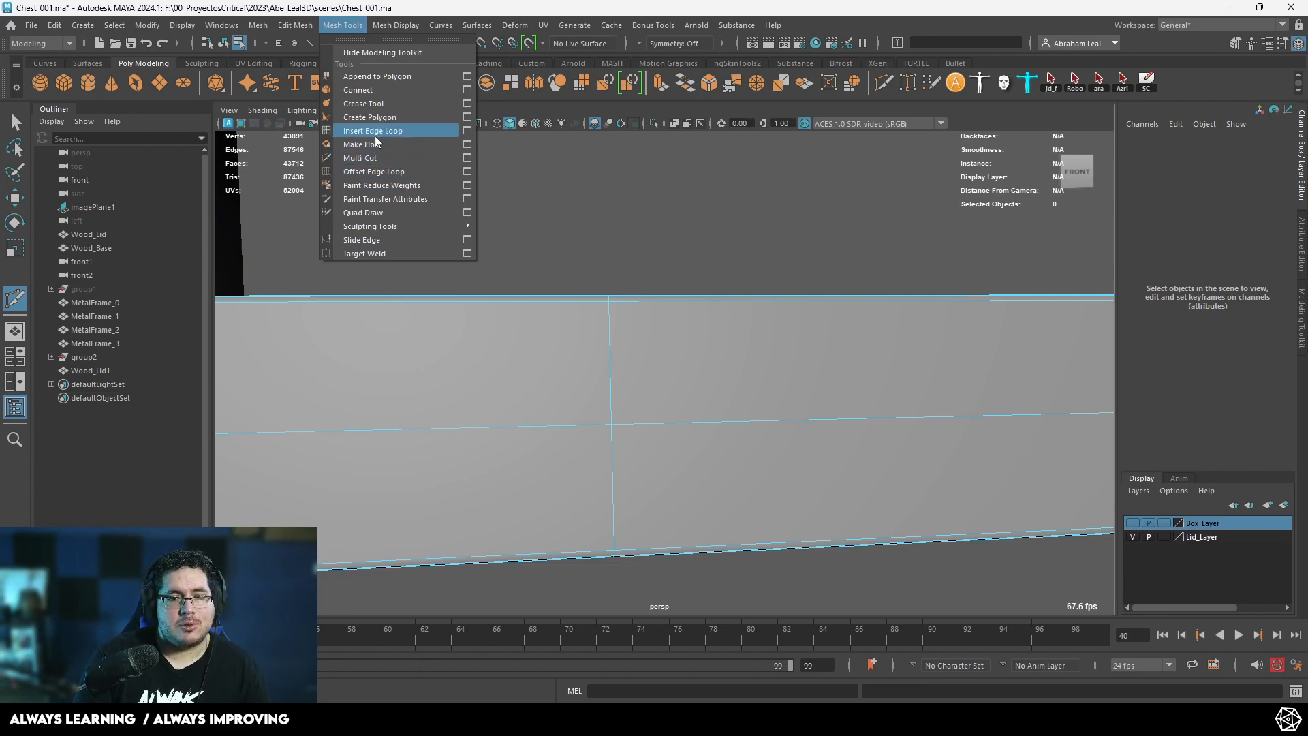
left_click(376, 173)
left_click_drag(609, 338, 604, 424)
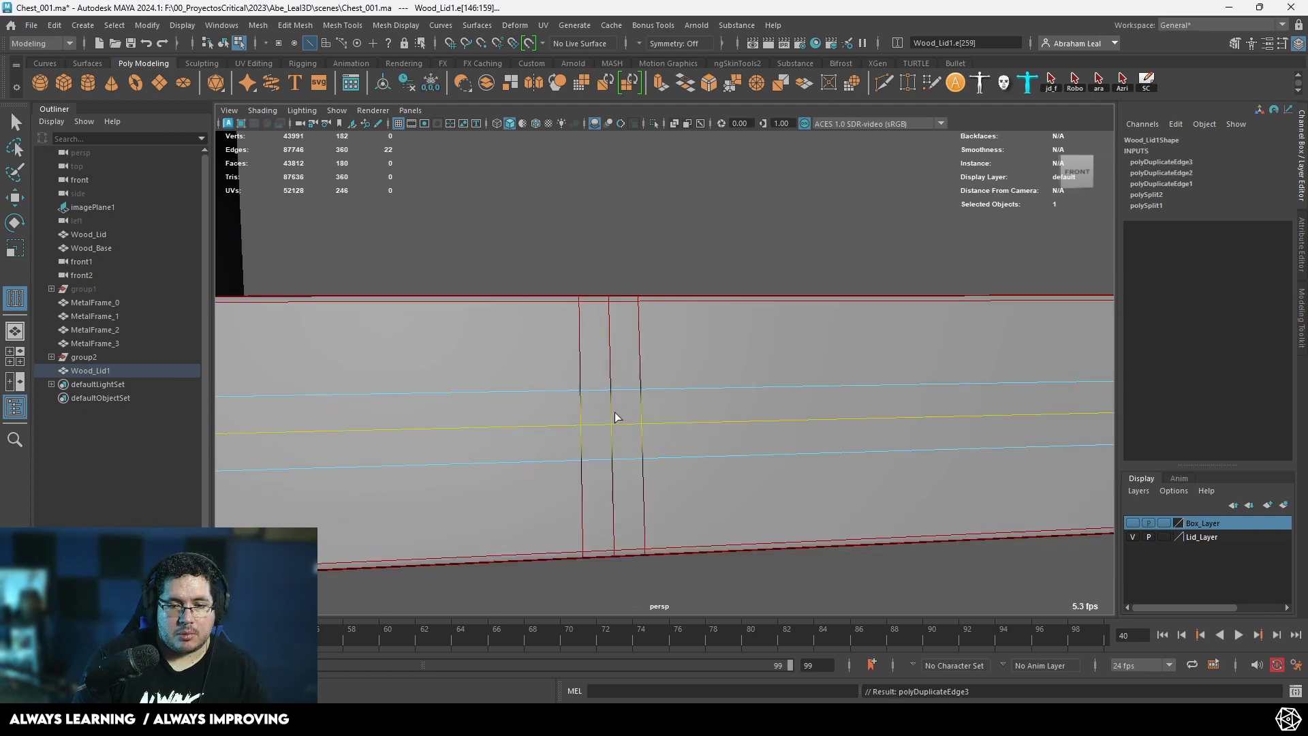
Delete the four centre faces on both the front and the back of the plank to open a square hole.
right_click_drag(607, 427, 606, 463)
left_click(596, 409)
left_click(623, 415, "shift")
key("BackSpace")
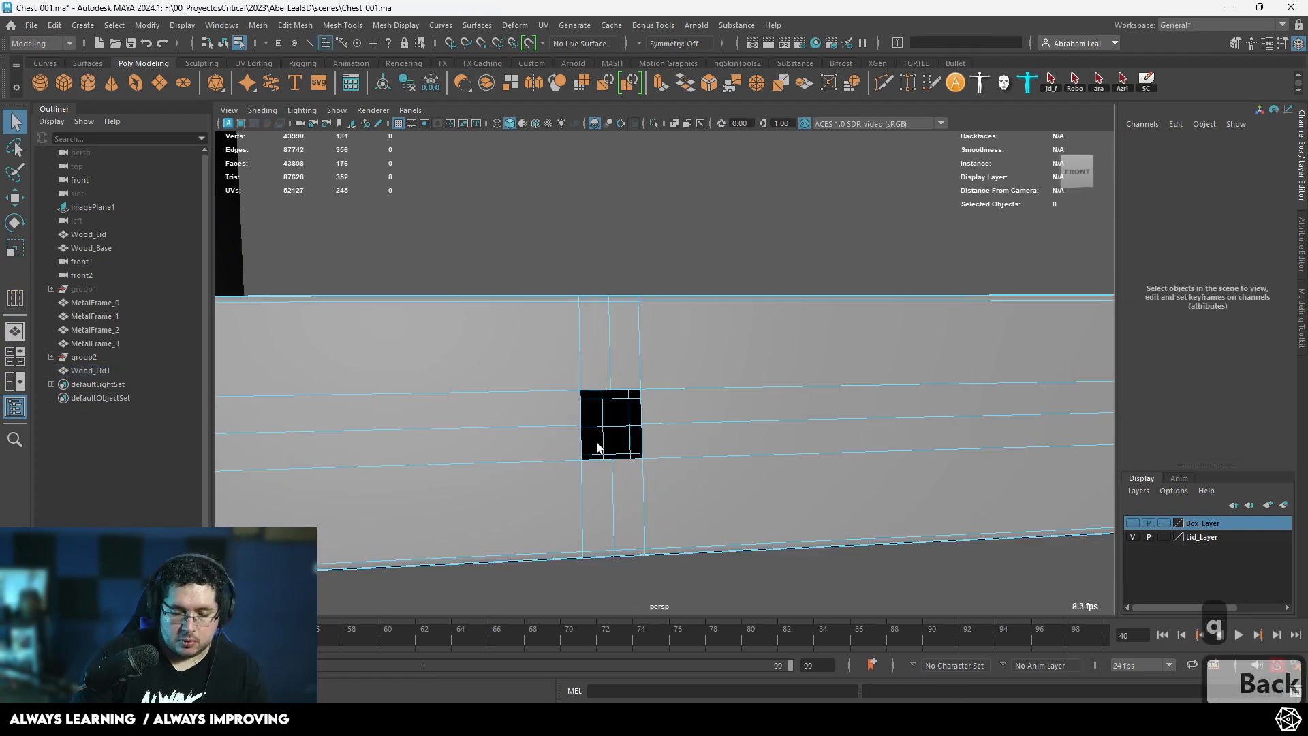
left_click_drag(598, 444, 604, 429, "alt")
left_click(574, 407)
left_click(589, 405, "shift")
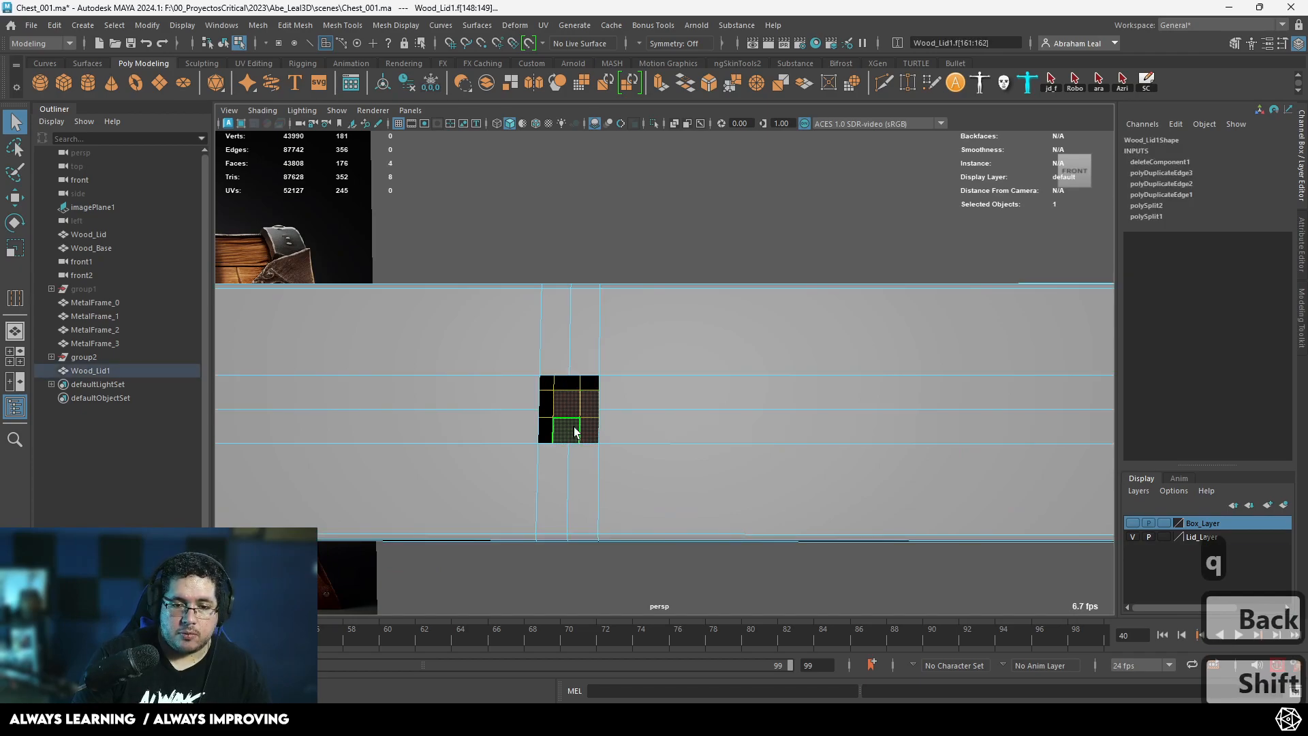
key("BackSpace")
Select the hole's front and back border edges and round them with Circularize.
right_click_drag(561, 359, 561, 334)
double_click(559, 374)
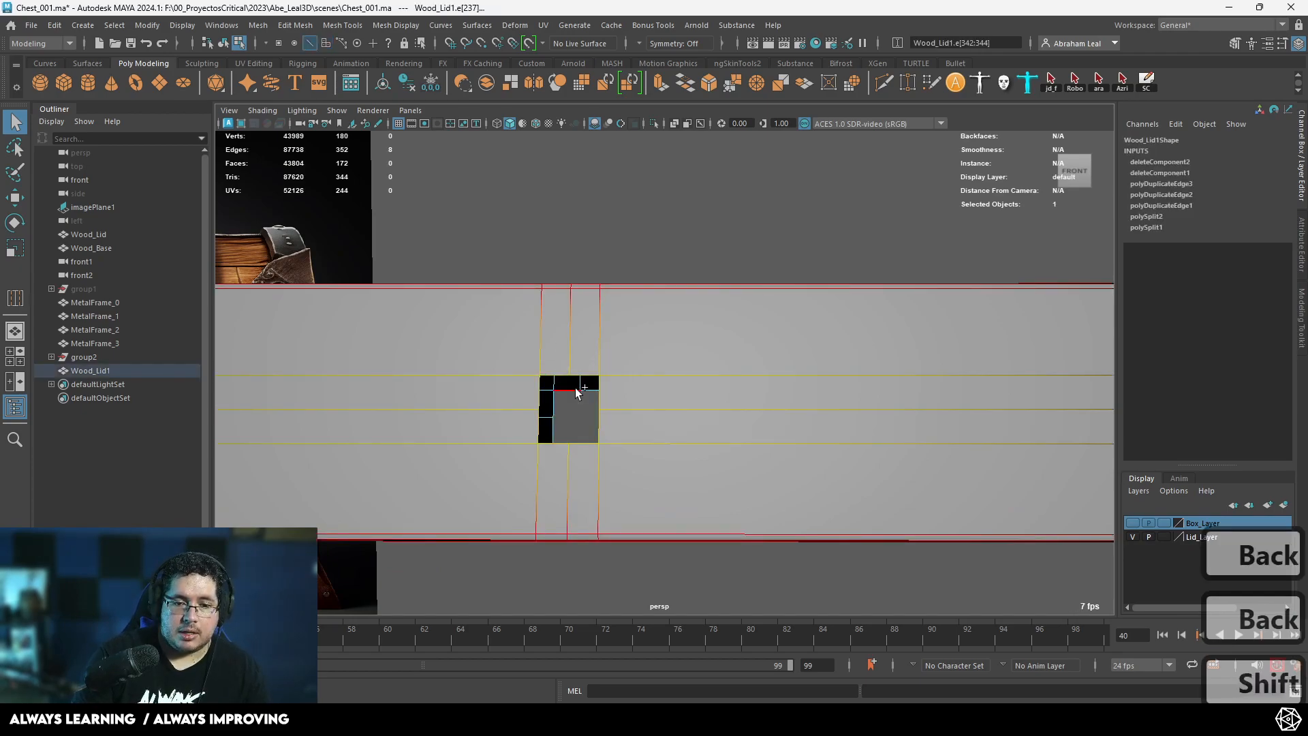
key("b")
left_click(259, 25)
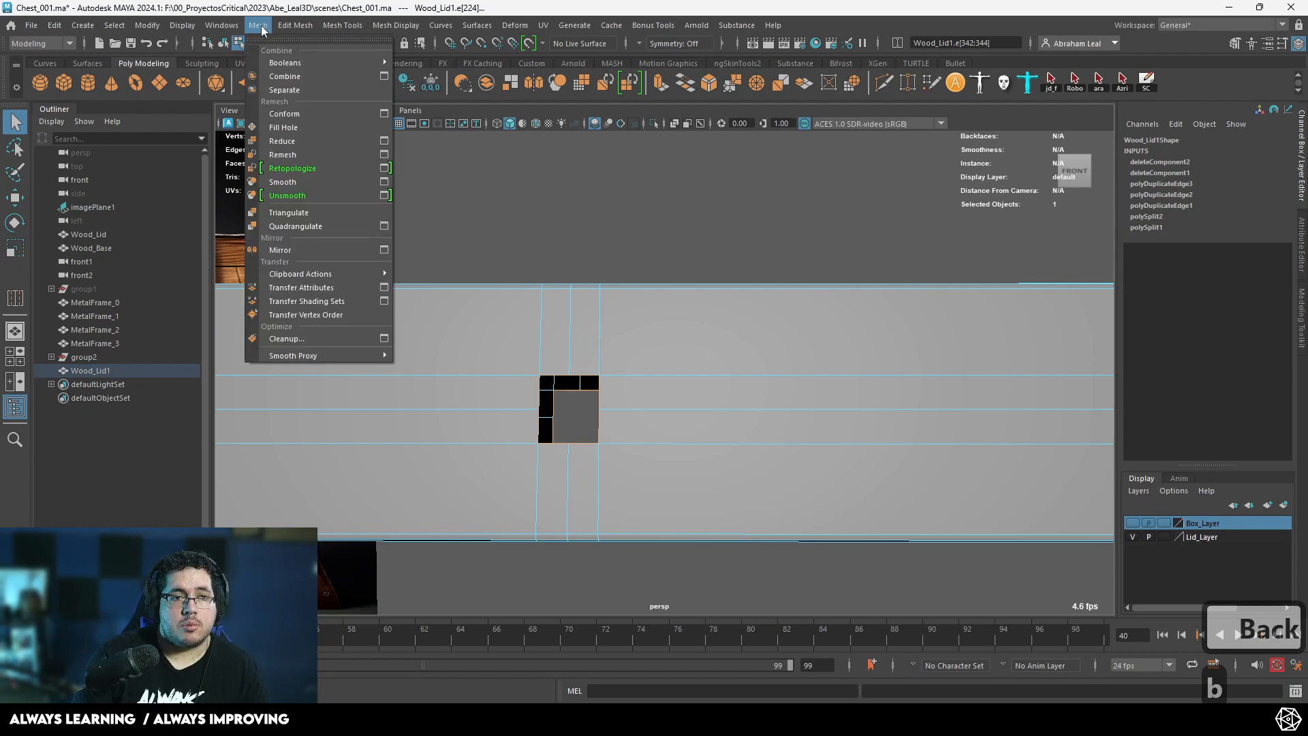
left_click(325, 112)
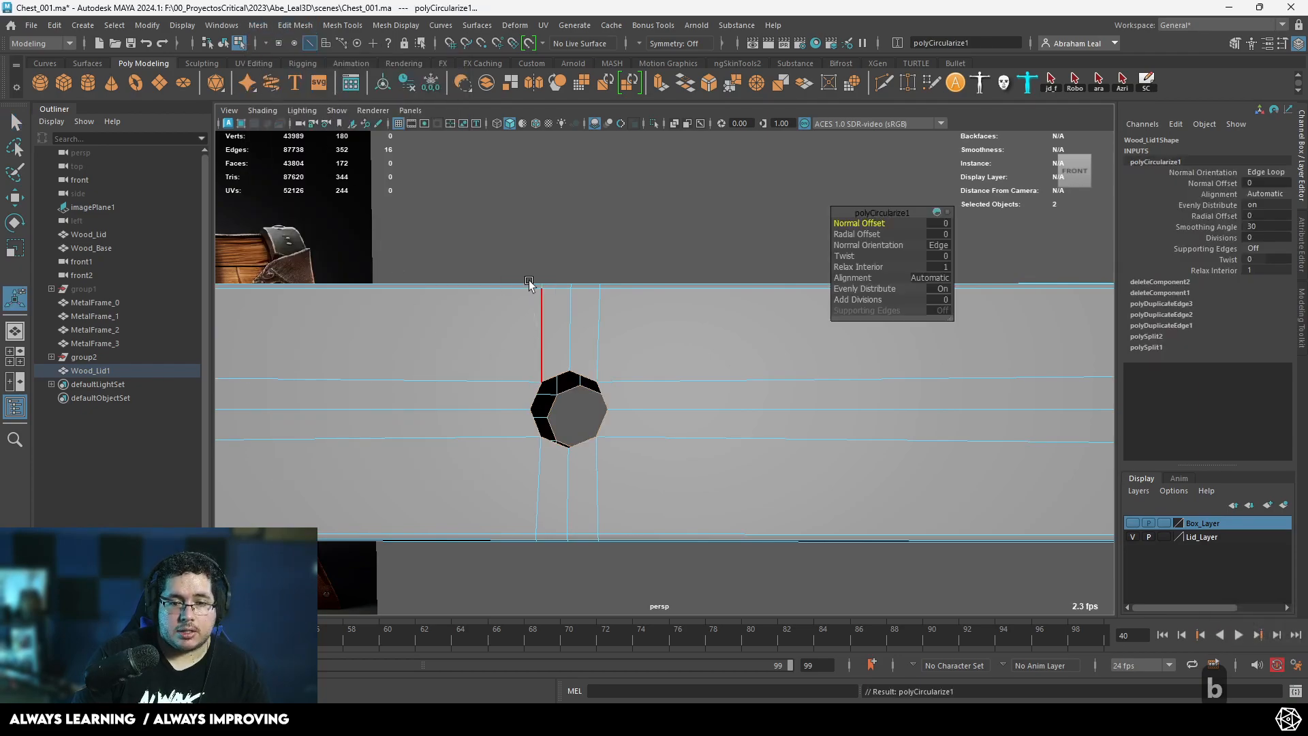
Bridge the hole's front and back border loops to close its inner walls.
right_click_drag(530, 287, 530, 283)
double_click(559, 375)
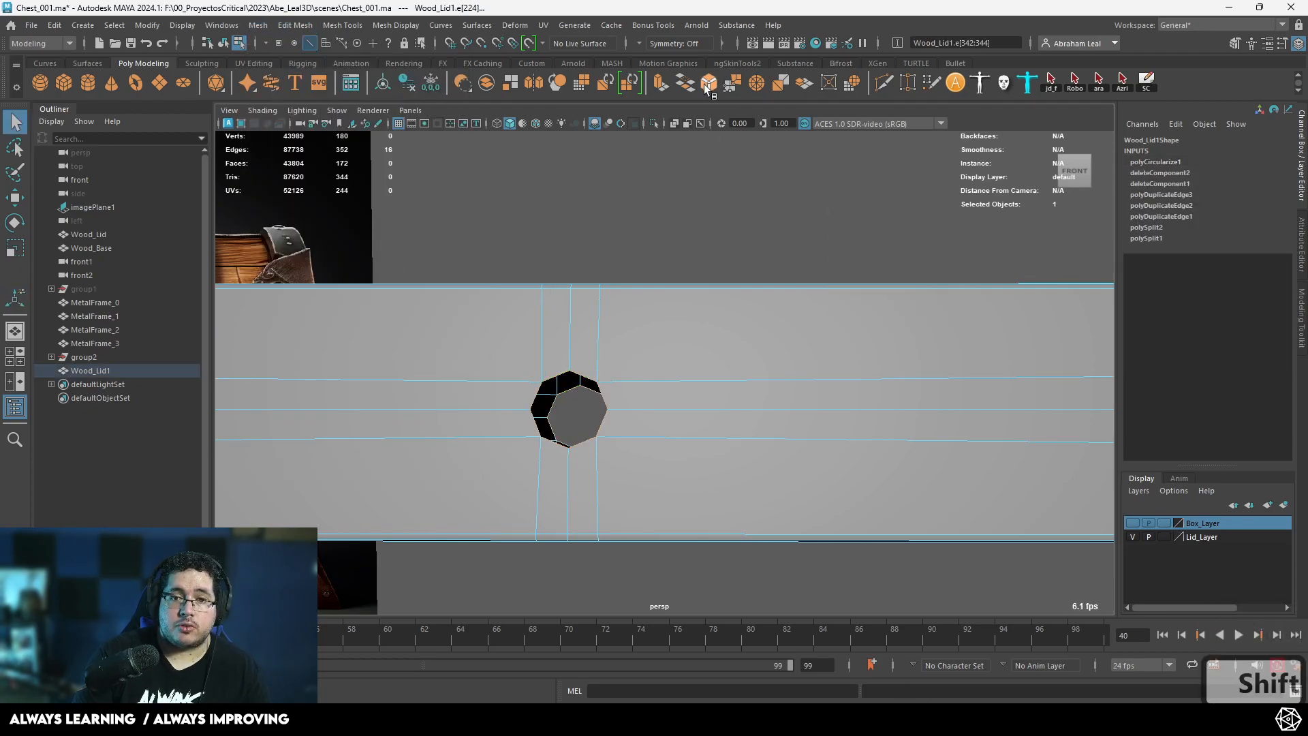
left_click(683, 90)
left_click(580, 374, "shift")
left_click(563, 376, "shift")
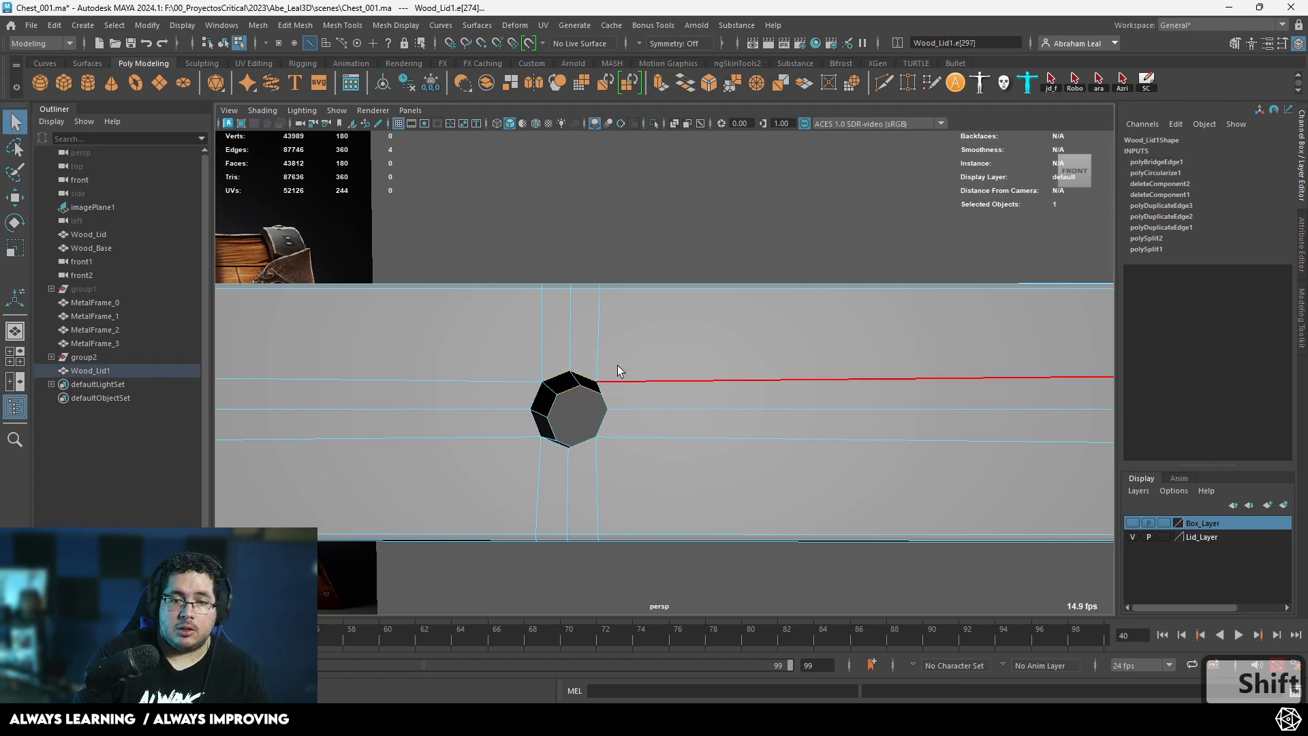
Examine the bridged hole and the vertices of the edge loops running along the plank.
scroll(617, 365, "down", 5)
left_click_drag(617, 365, 640, 397, "alt")
right_click_drag(640, 397, 684, 347)
left_click(699, 287)
right_click_drag(699, 287, 673, 362, "alt")
left_click(684, 403)
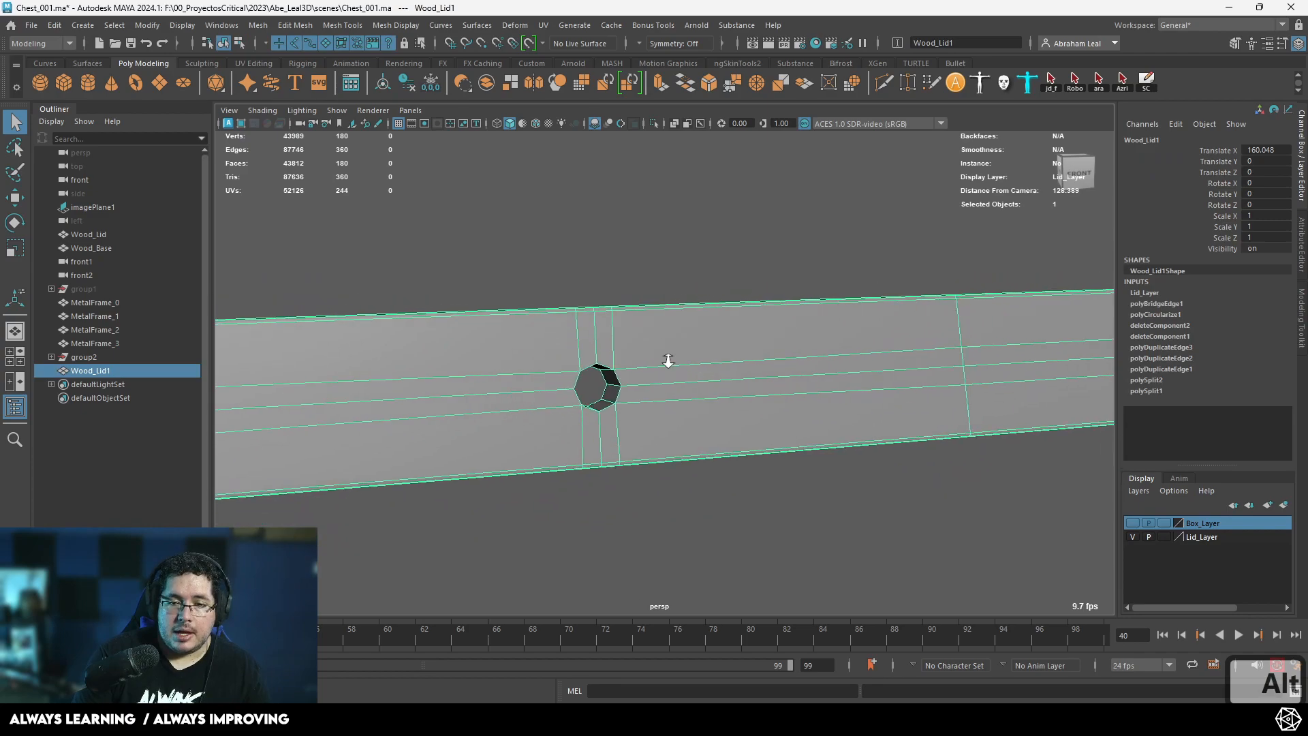
left_click_drag(709, 371, 677, 377, "alt")
right_click_drag(677, 376, 648, 368, "alt")
middle_click_drag(808, 396, 662, 368, "alt")
right_click_drag(758, 313, 696, 314)
left_click_drag(748, 323, 704, 374)
left_click_drag(704, 373, 649, 355, "alt")
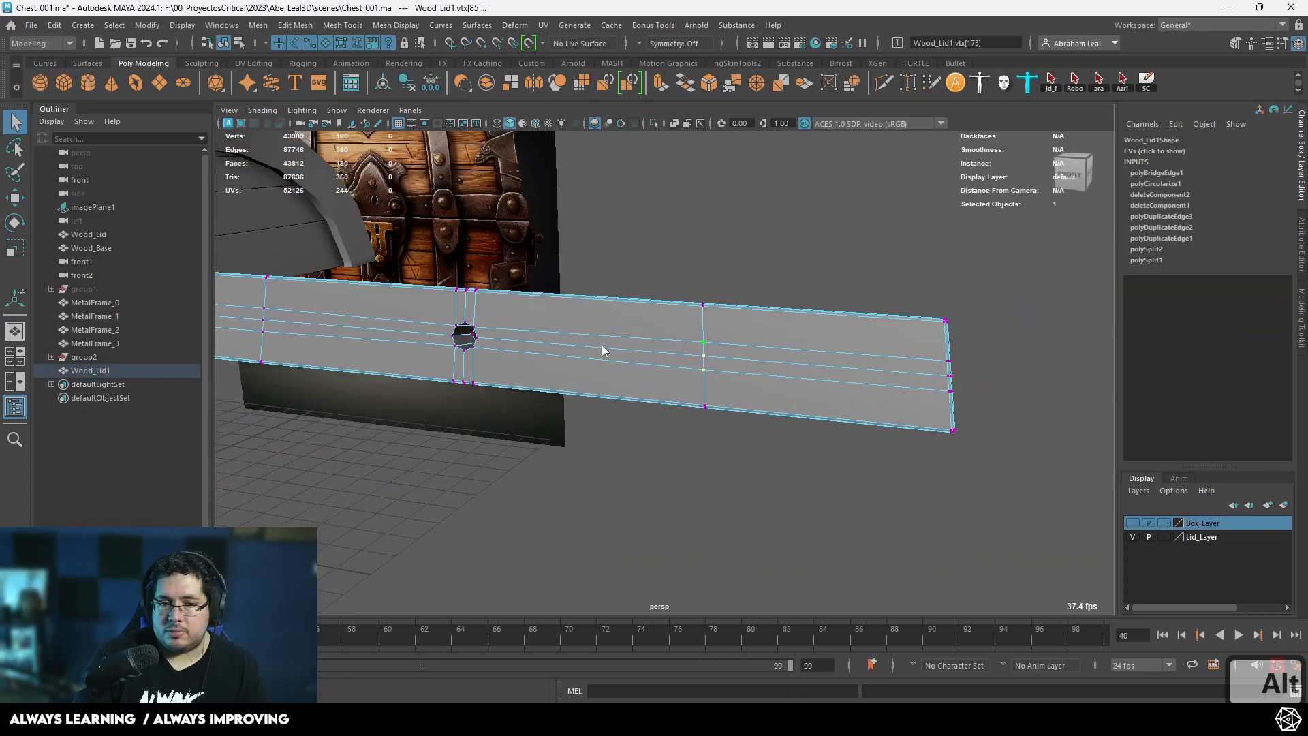
Return to object mode and delete the plank copy.
key("F8")
left_click(672, 367)
key("BackSpace")
Switch to the front view and examine the modelled lock plate against the golden lock in the reference image.
scroll(647, 355, "down", 3)
middle_click_drag(647, 354, 835, 394, "alt")
scroll(747, 337, "up", 3)
scroll(525, 403, "down", 3)
left_click_drag(525, 403, 652, 365, "alt")
key("space")
scroll(652, 365, "down", 5)
middle_click_drag(633, 465, 655, 304, "alt")
scroll(611, 407, "up", 3)
scroll(665, 383, "down", 3)
right_click_drag(665, 383, 654, 416, "alt")
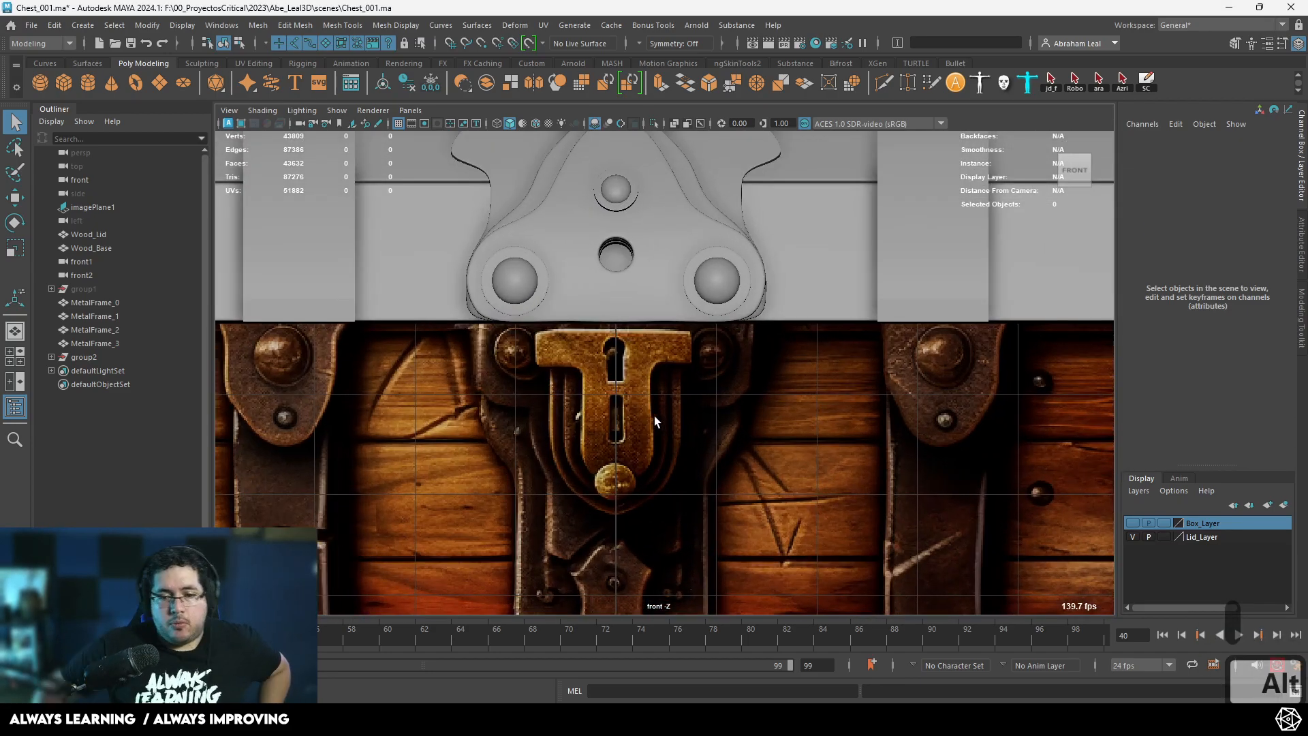
right_click_drag(632, 518, 691, 347, "alt")
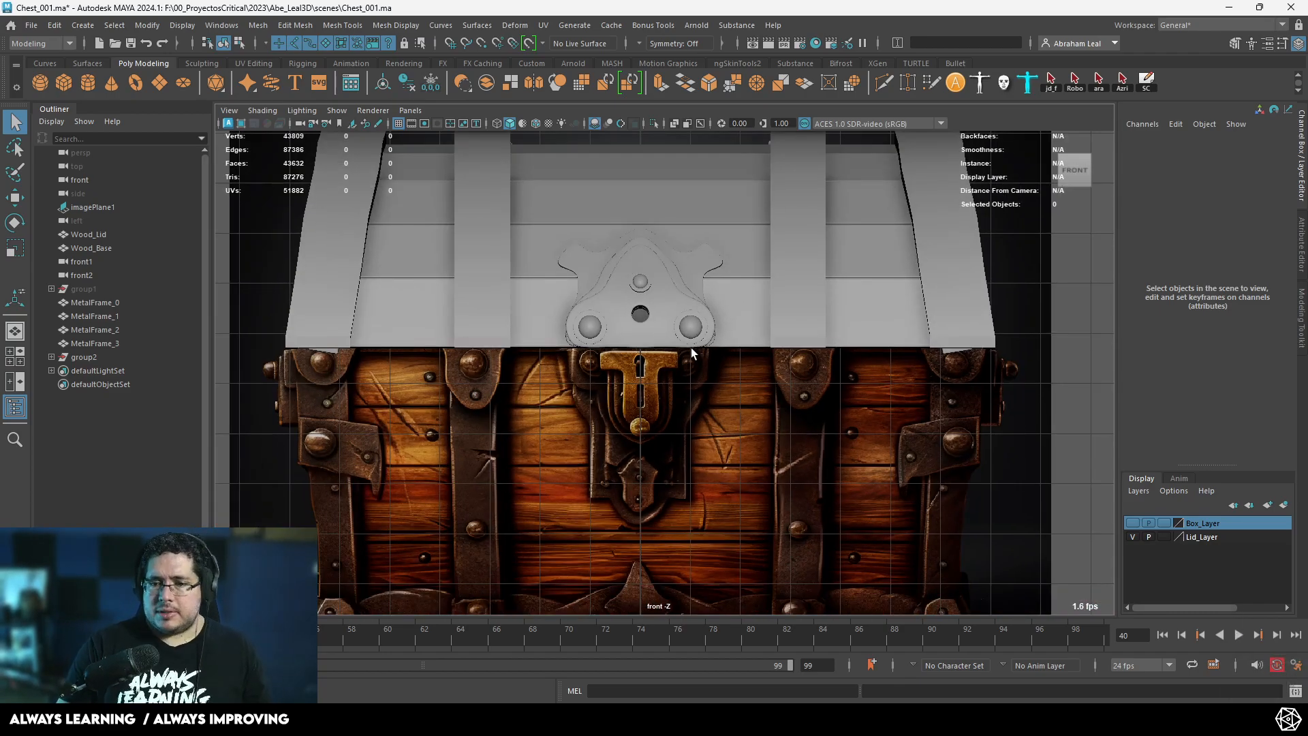
Examine the straps, corner pieces, rivets and wood nails of the chest's base in the reference image.
scroll(812, 440, "up", 2)
middle_click_drag(693, 452, 719, 351, "alt")
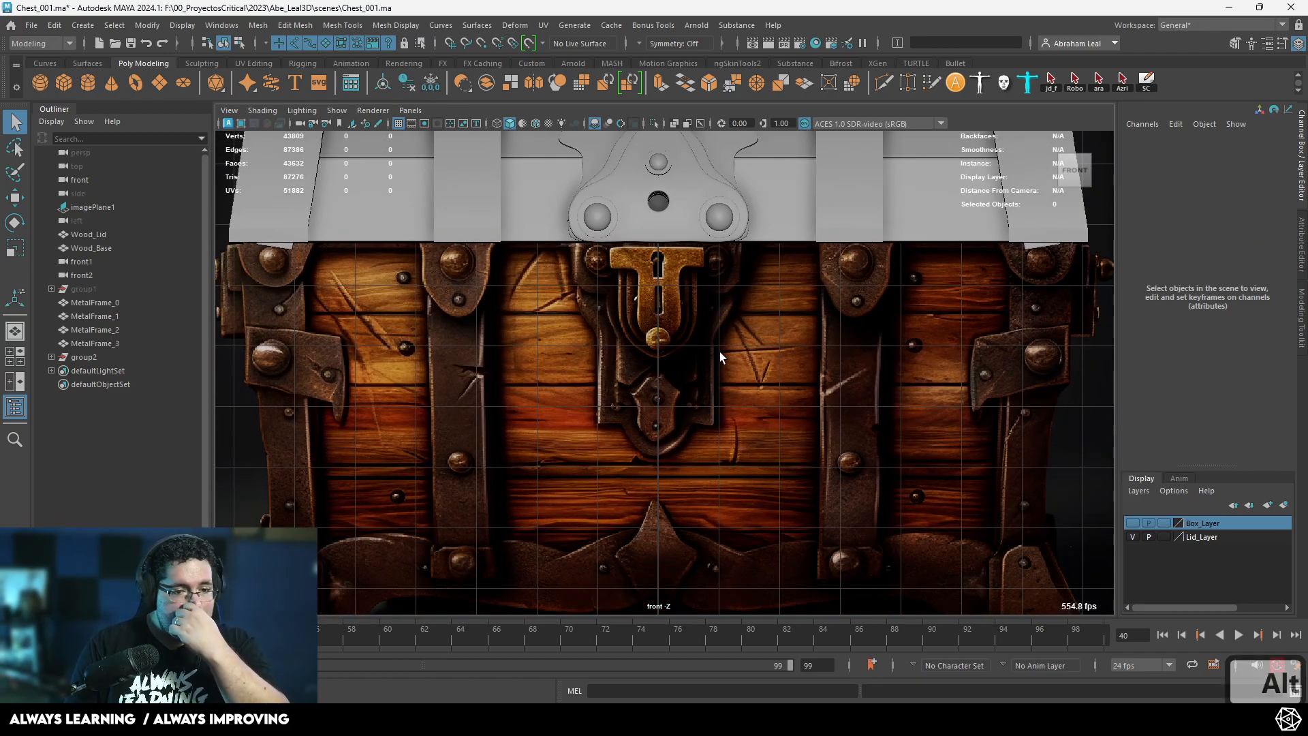
scroll(676, 399, "down", 2)
middle_click_drag(686, 475, 668, 341, "alt")
scroll(678, 424, "up", 3)
scroll(681, 416, "down", 2)
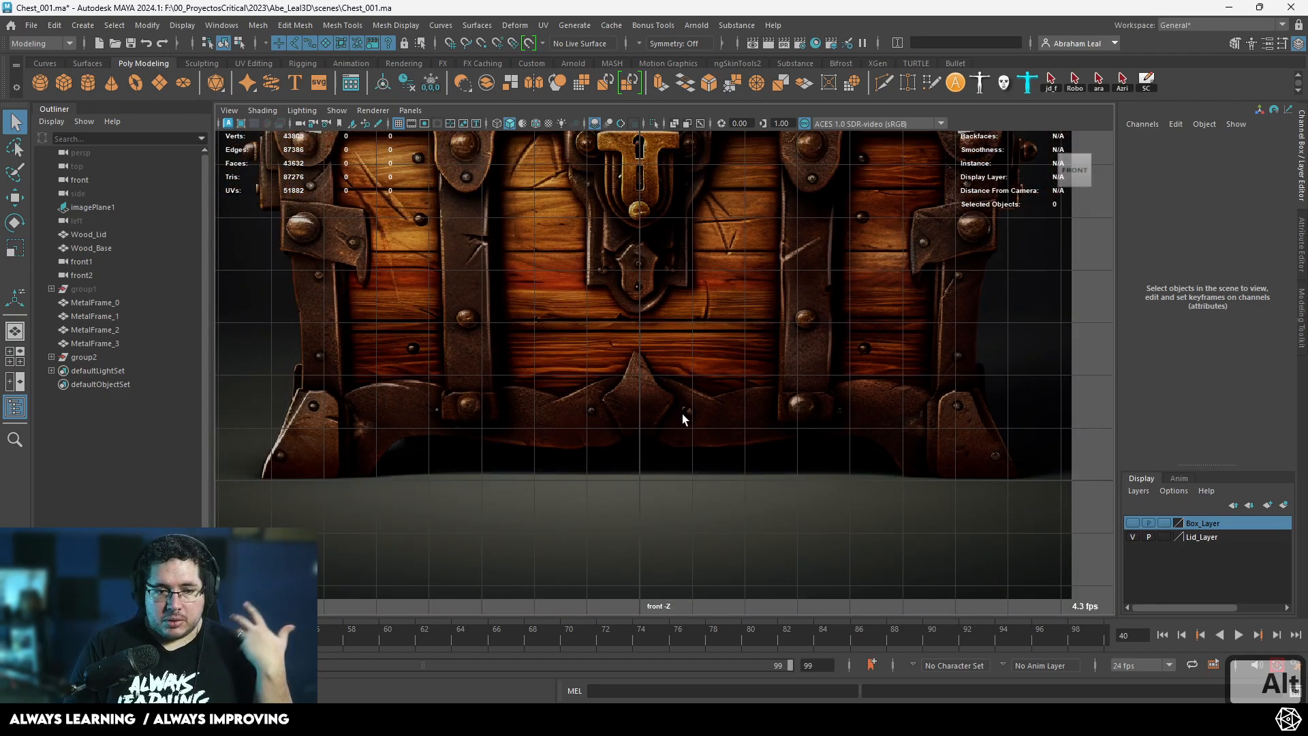
scroll(676, 326, "up", 2)
scroll(676, 326, "up", 1)
middle_click_drag(664, 297, 657, 402, "alt")
middle_click_drag(646, 241, 668, 382, "alt")
scroll(676, 339, "down", 3)
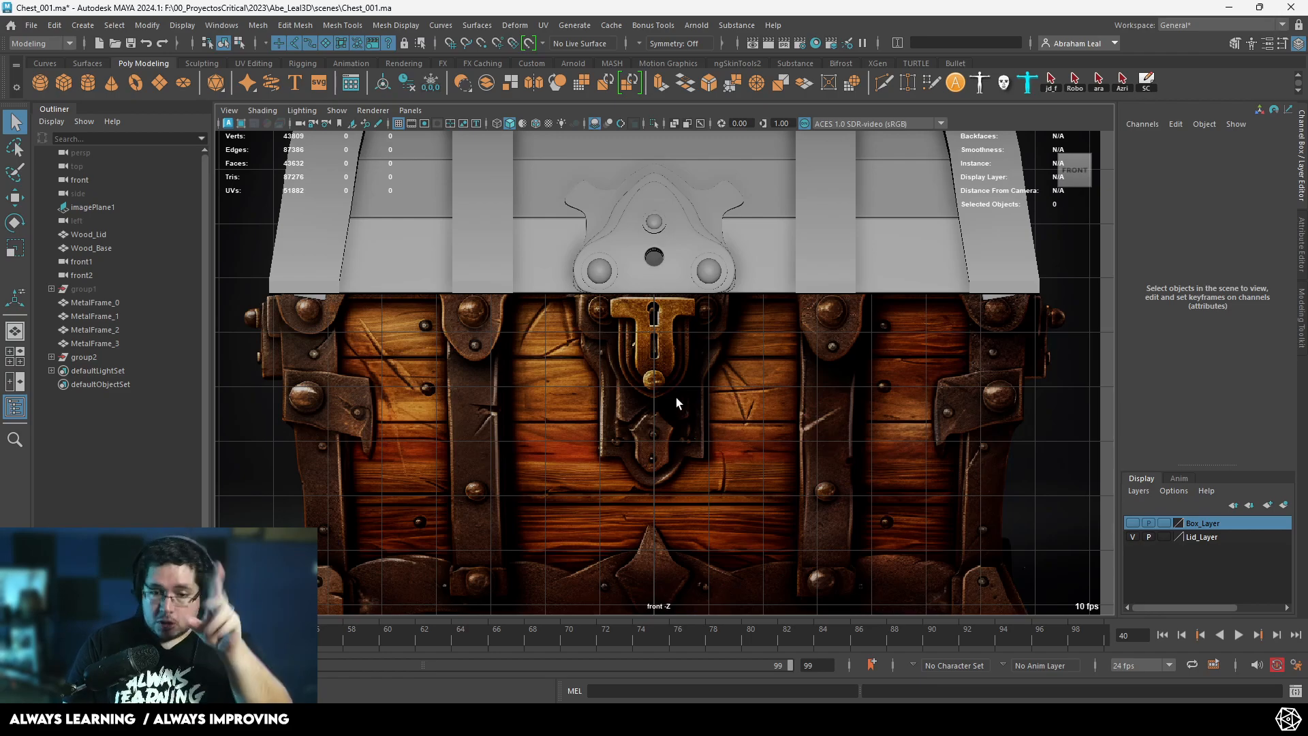
scroll(704, 386, "down", 4)
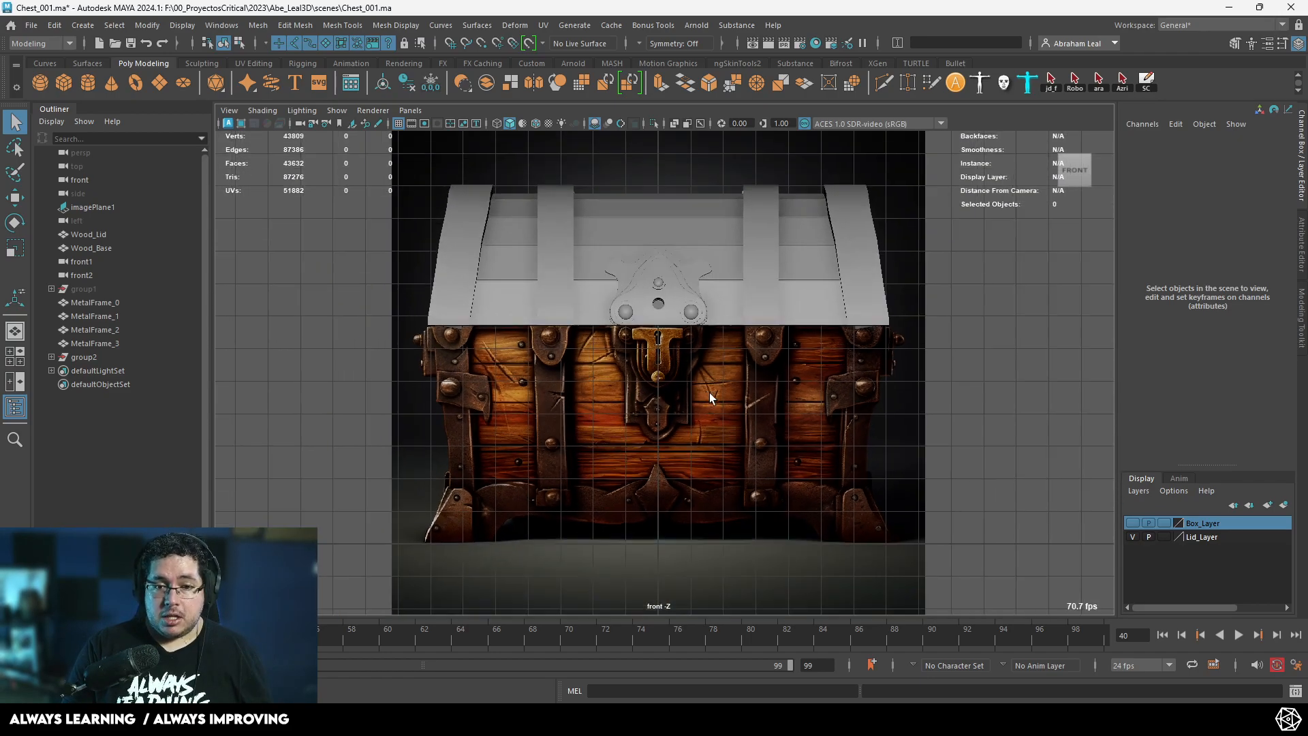
scroll(548, 386, "up", 5)
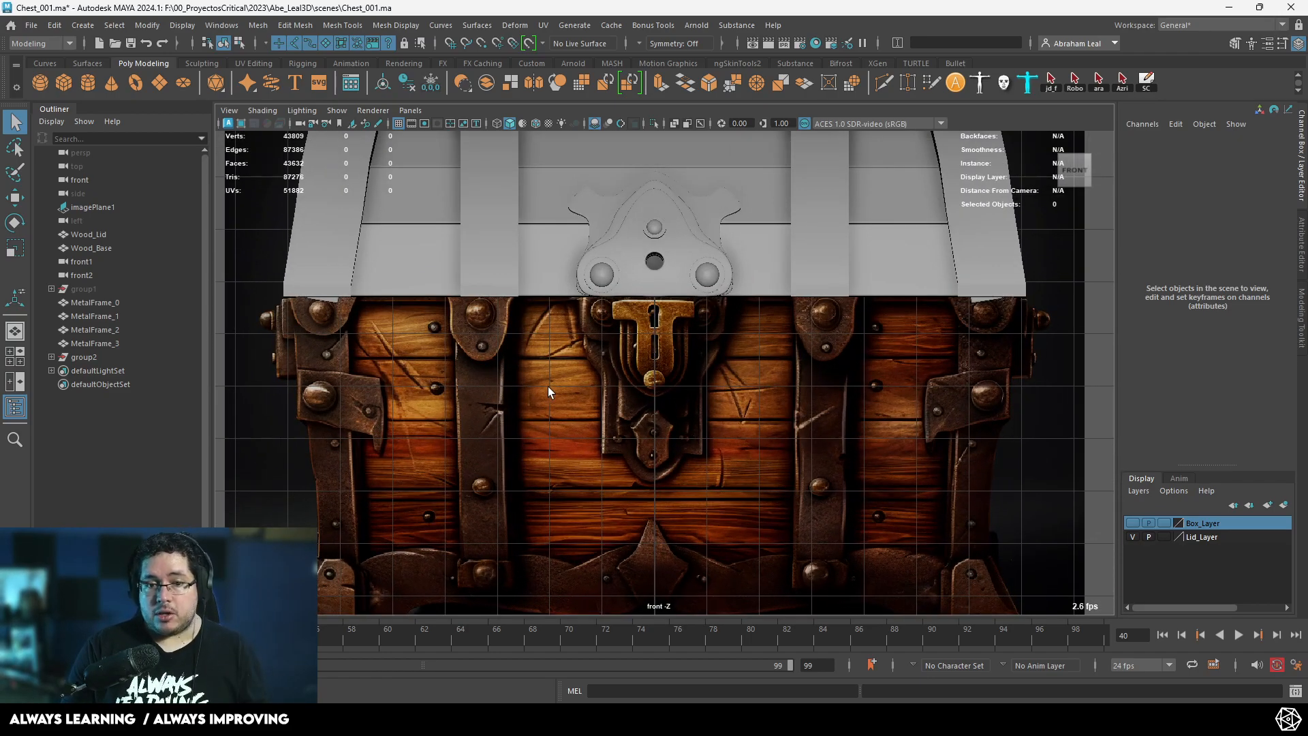
Create a polygon sphere and move it to about X -40.2, Y 51.5, beside a small wood nail in the reference.
middle_click_drag(823, 418, 698, 389, "alt")
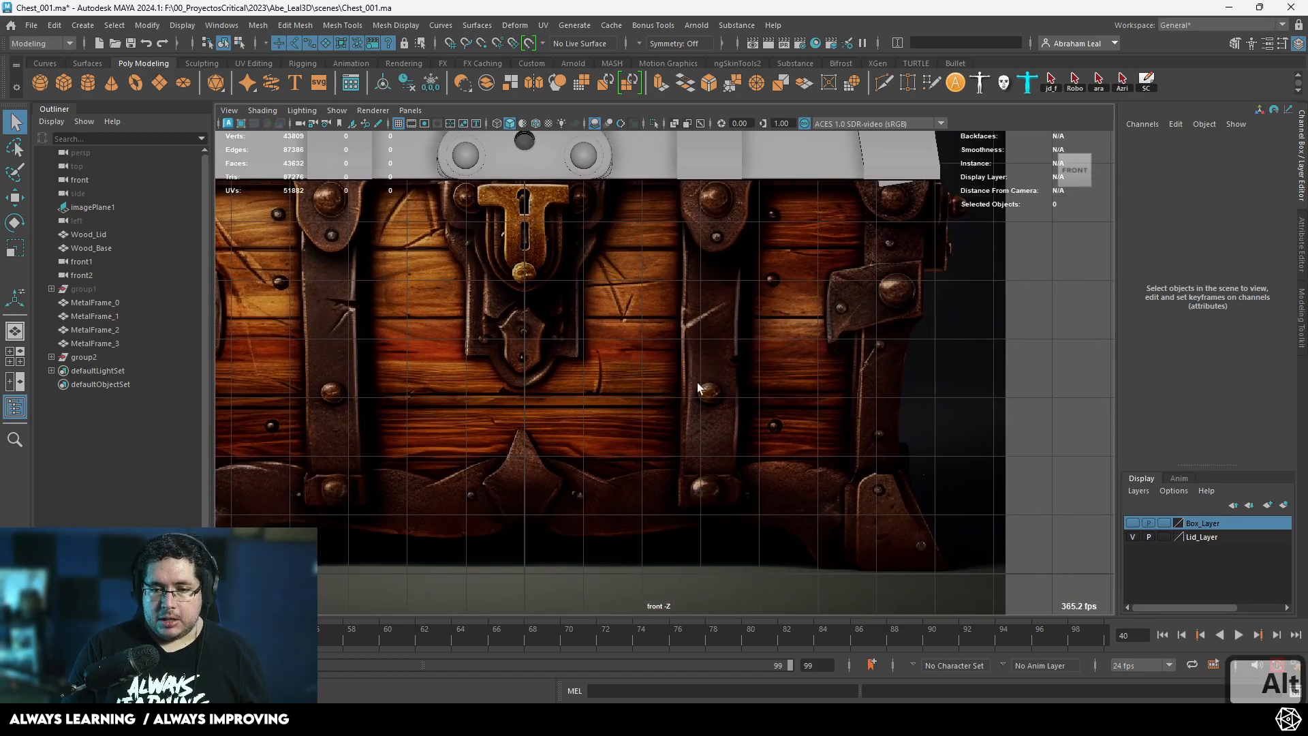
left_click(41, 87)
scroll(766, 436, "down", 3)
scroll(669, 484, "up", 3)
key("w")
left_click_drag(520, 563, 520, 306)
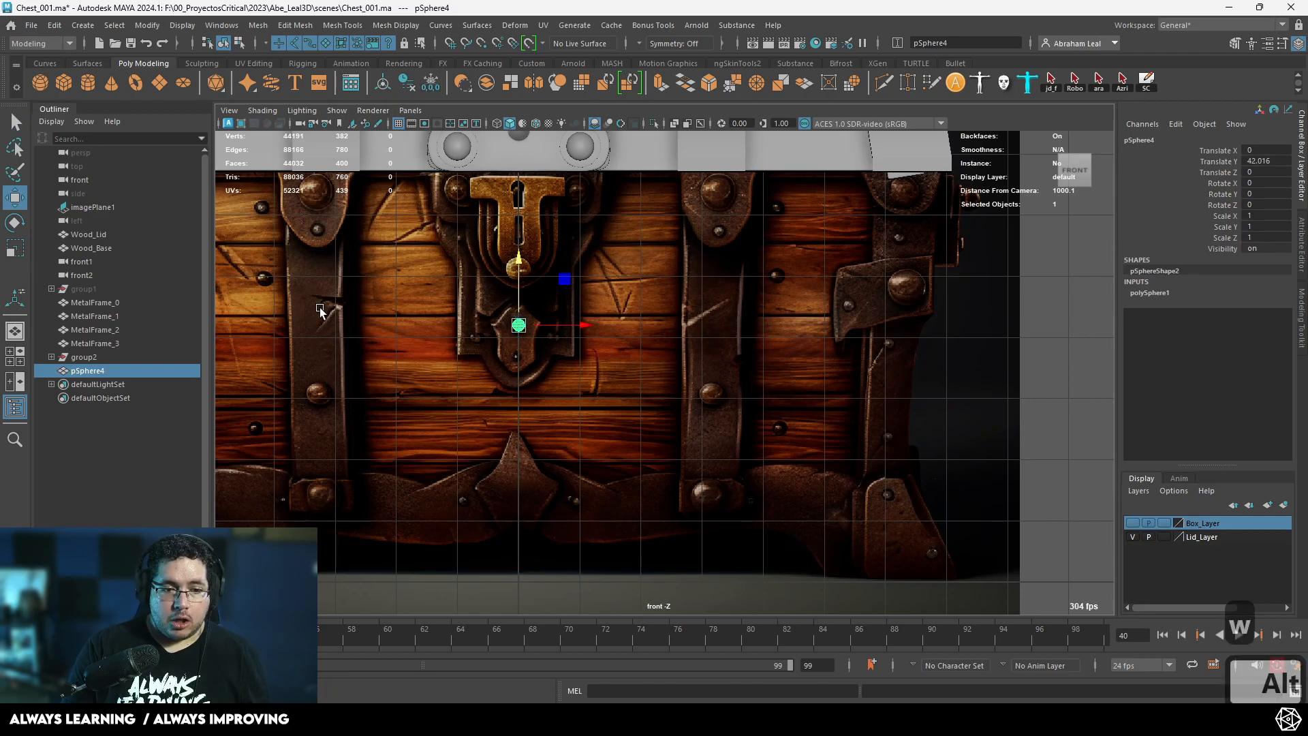
middle_click_drag(310, 305, 459, 398, "alt")
left_click_drag(668, 417, 429, 367)
middle_click_drag(430, 368, 565, 388, "alt")
scroll(526, 379, "up", 5)
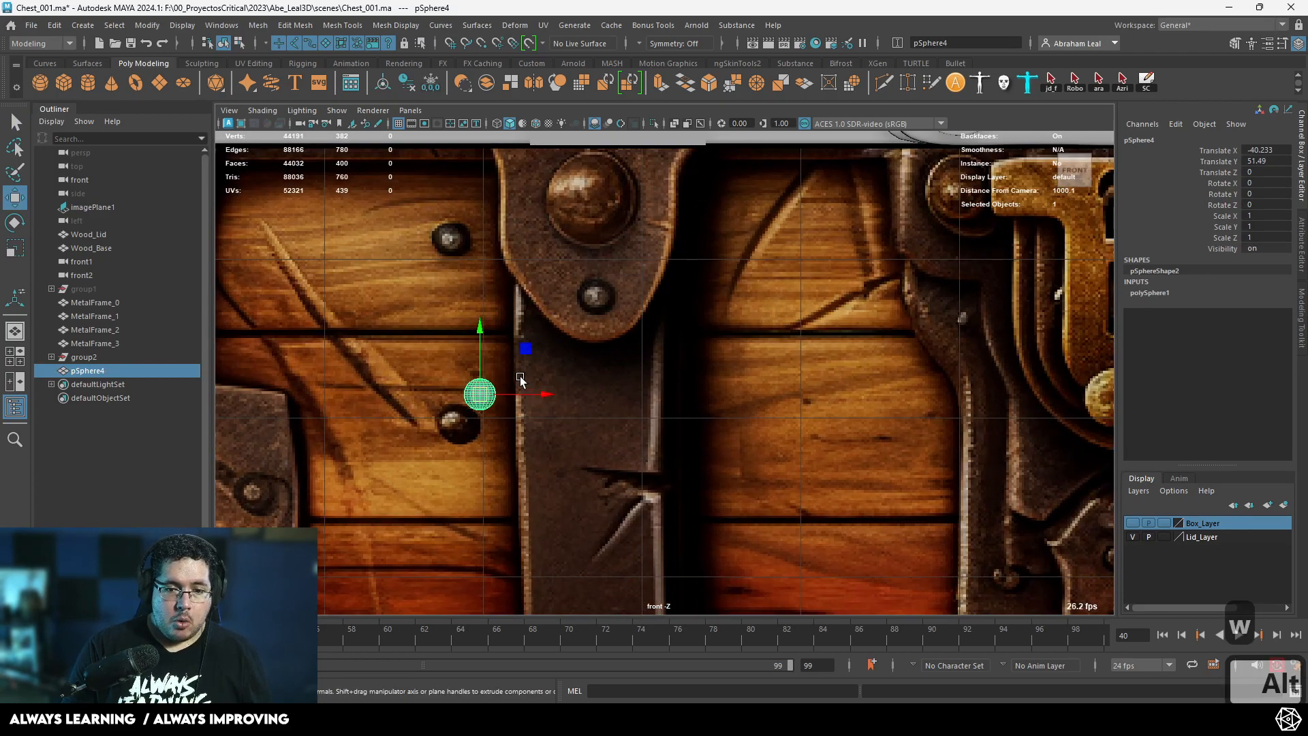
Rotate the sphere 90 degrees about X and set its axis and height subdivisions to 8.
key("e")
left_click_drag(479, 353, 479, 433)
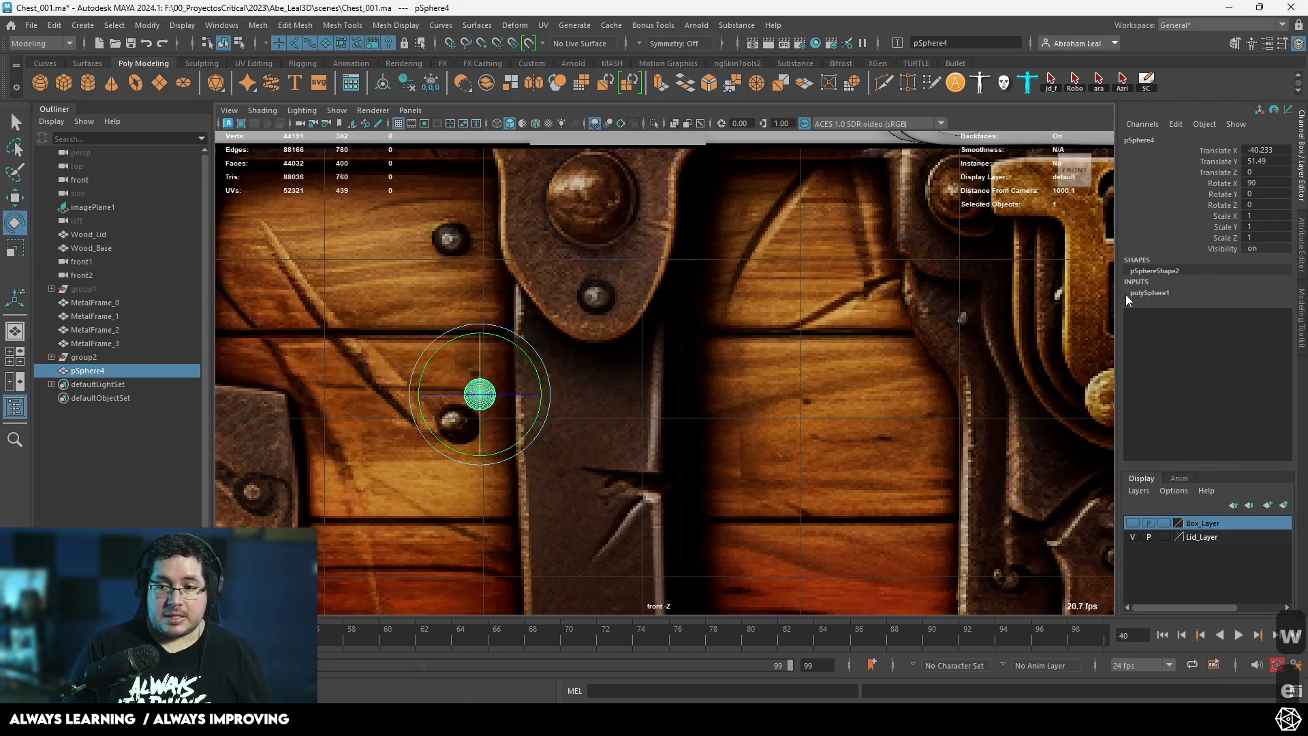
left_click(1150, 292)
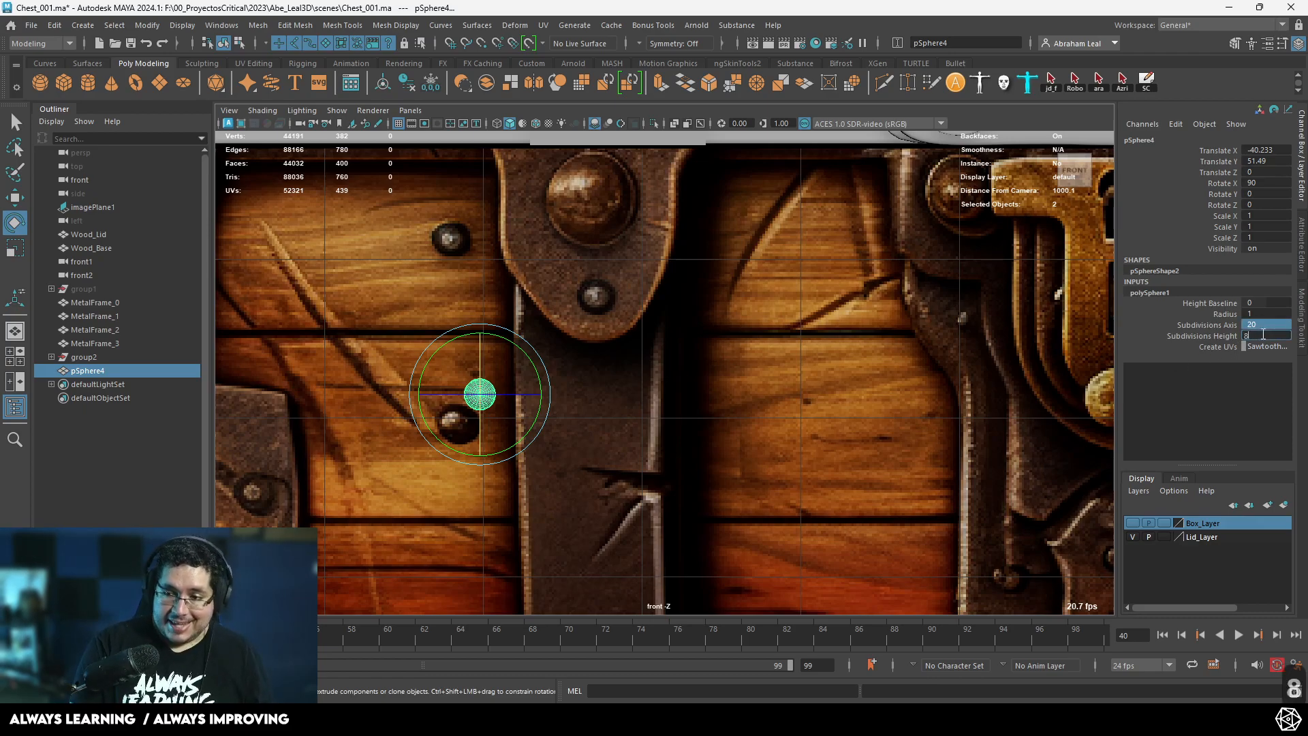
key("Return")
Turn on the sphere's smooth preview and fit it over the wood nail, scaled to about 1.543 at X -41.5, Y 49.6.
scroll(502, 415, "up", 3)
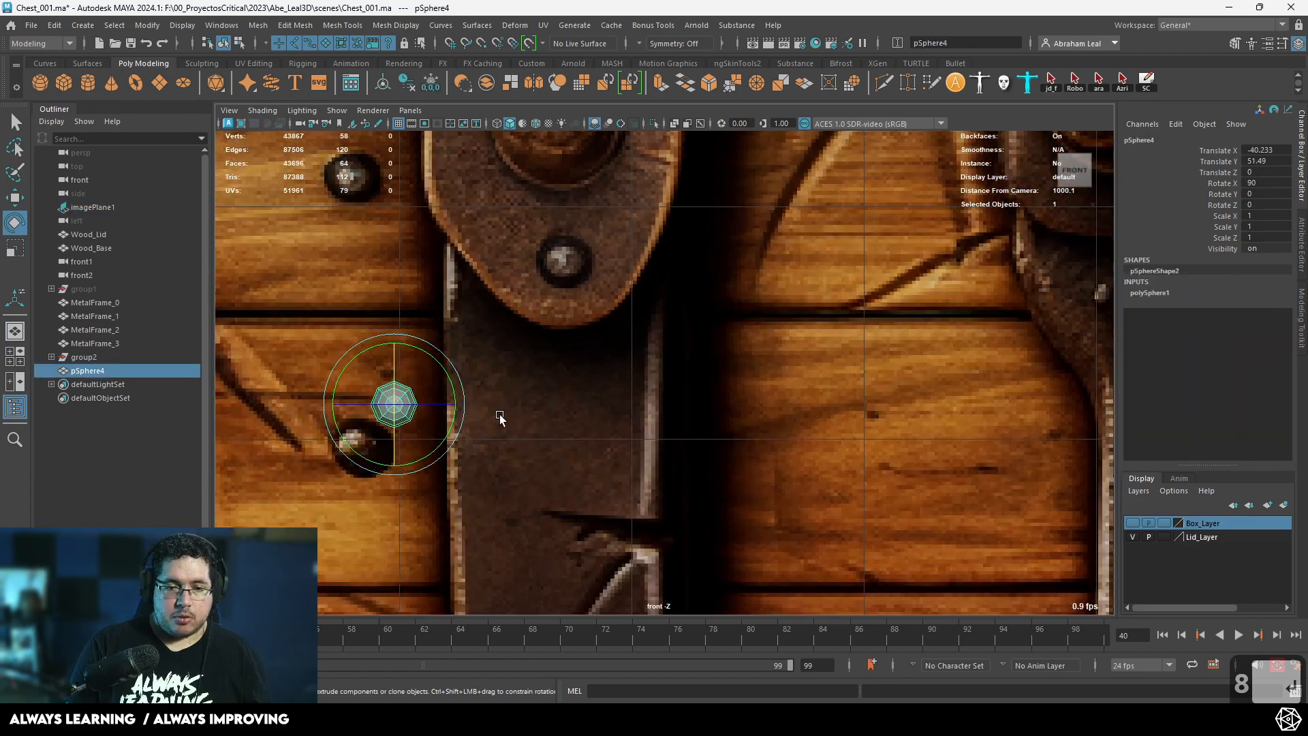
middle_click_drag(503, 415, 570, 418, "alt")
key("3")
scroll(564, 456, "up", 2)
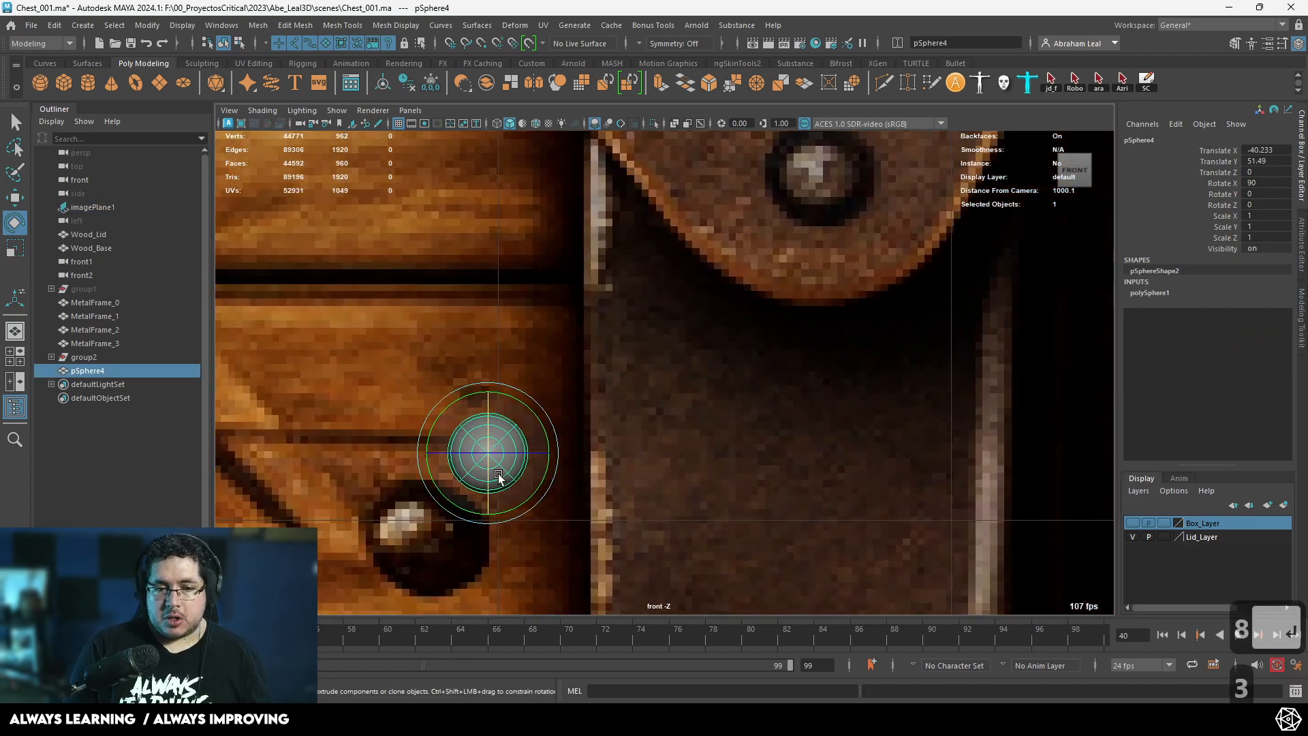
scroll(510, 482, "down", 3)
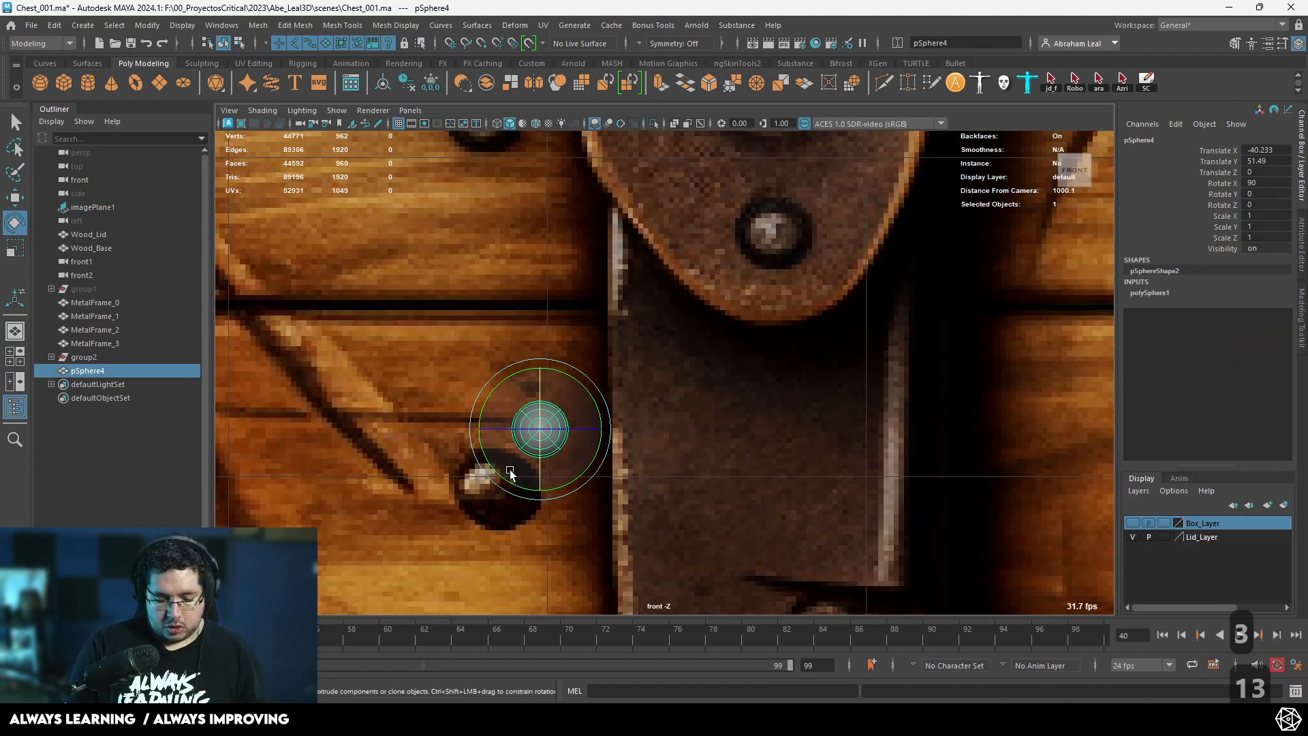
key("r")
left_click_drag(540, 429, 504, 494)
key("w")
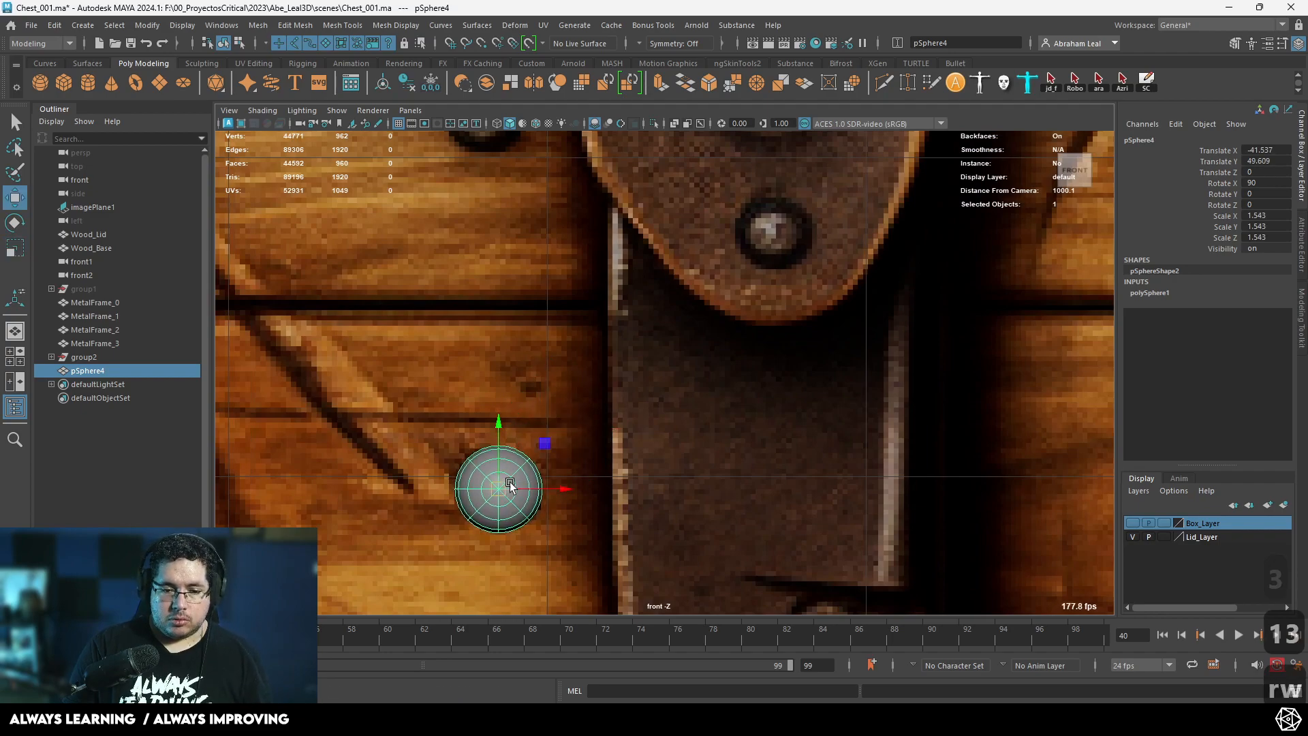
Duplicate the nail sphere, scale the copy to 1.385 and place it over the lower wood nail at about X -42.3, Y 26.3.
scroll(521, 473, "down", 8)
middle_click_drag(564, 422, 596, 460, "alt")
scroll(598, 463, "up", 2)
key("ctrl+d")
left_click_drag(620, 469, 612, 310)
key("r")
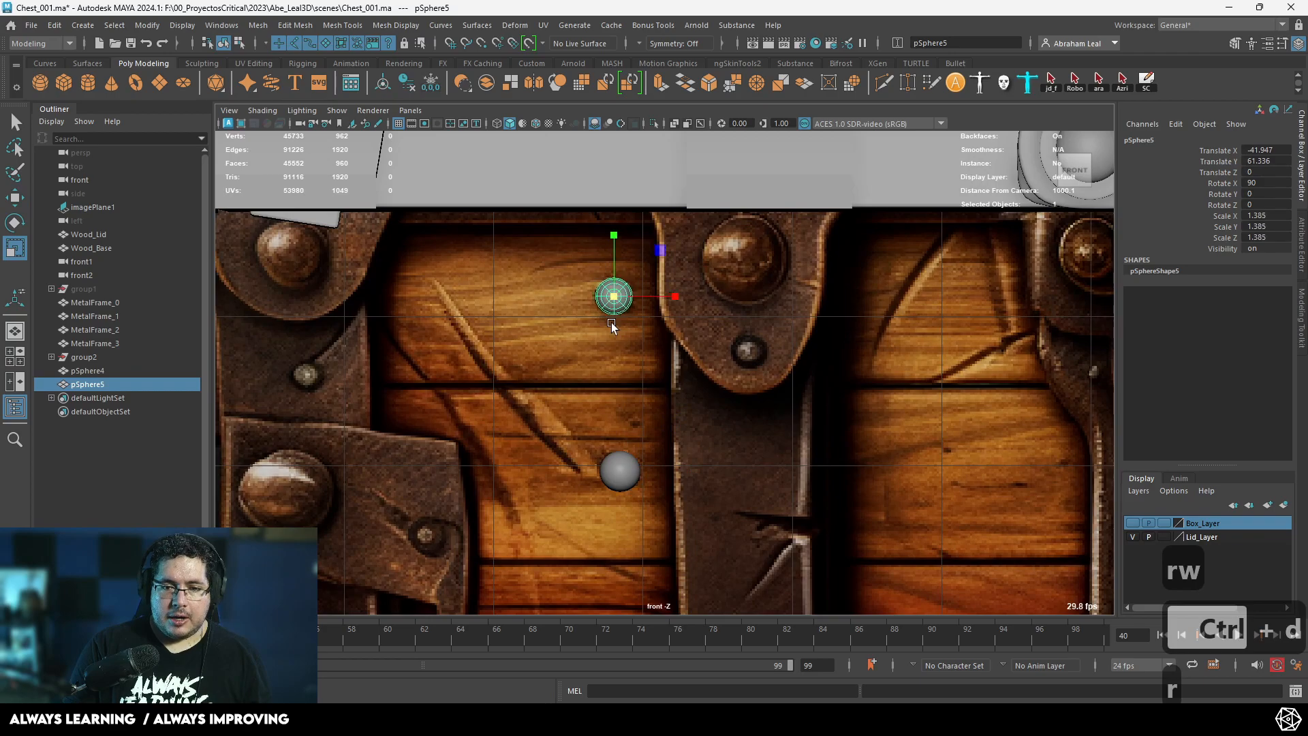
middle_click_drag(631, 409, 640, 333, "alt")
scroll(638, 335, "down", 4)
key("w")
left_click_drag(641, 295, 642, 305)
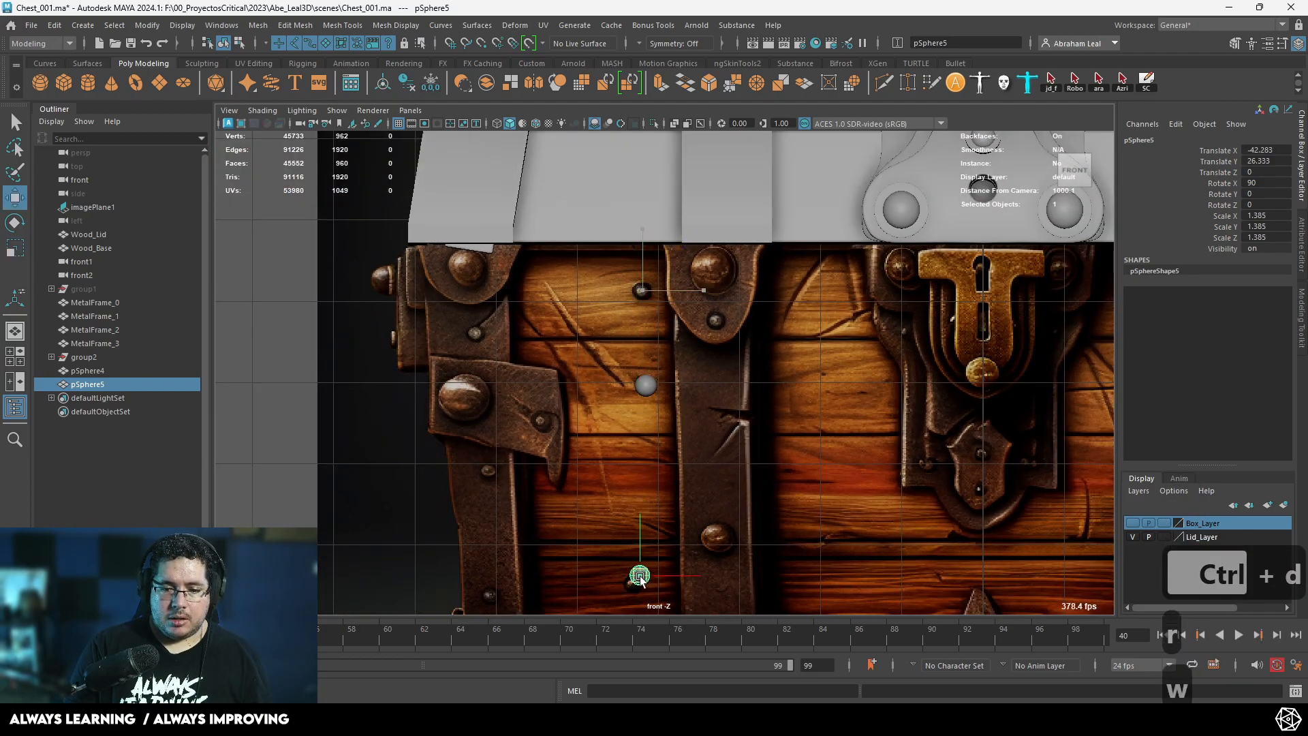
Duplicate the lower nail sphere and move the copy up to the small wood nail just below the lid.
middle_click_drag(635, 587, 596, 501, "alt")
key("ctrl+d")
left_click_drag(596, 501, 607, 254)
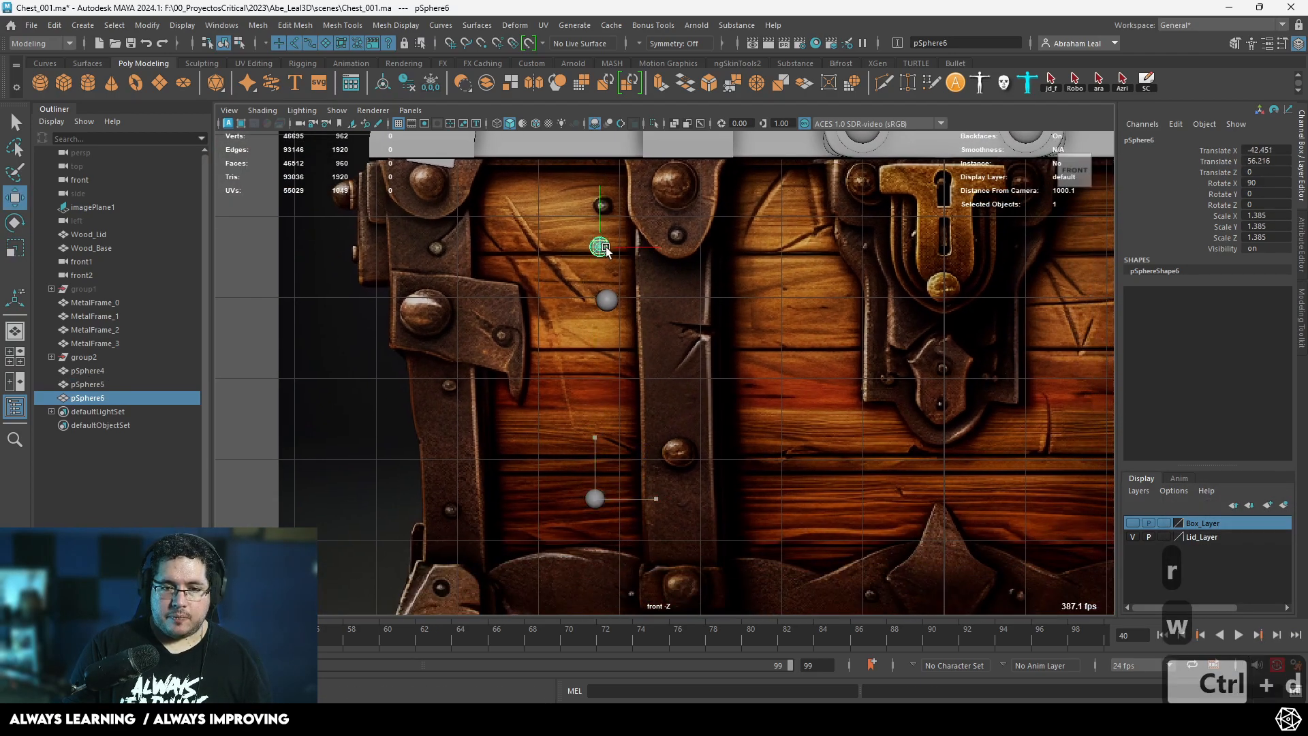
Place two more sphere copies, scaled to 1.166, on the corner strap's small nails, the lower one at about X -60.8, Y 39.2.
middle_click_drag(611, 212, 621, 259, "alt")
key("ctrl+d")
left_click_drag(619, 259, 423, 489)
key("r")
key("ctrl+d")
key("w")
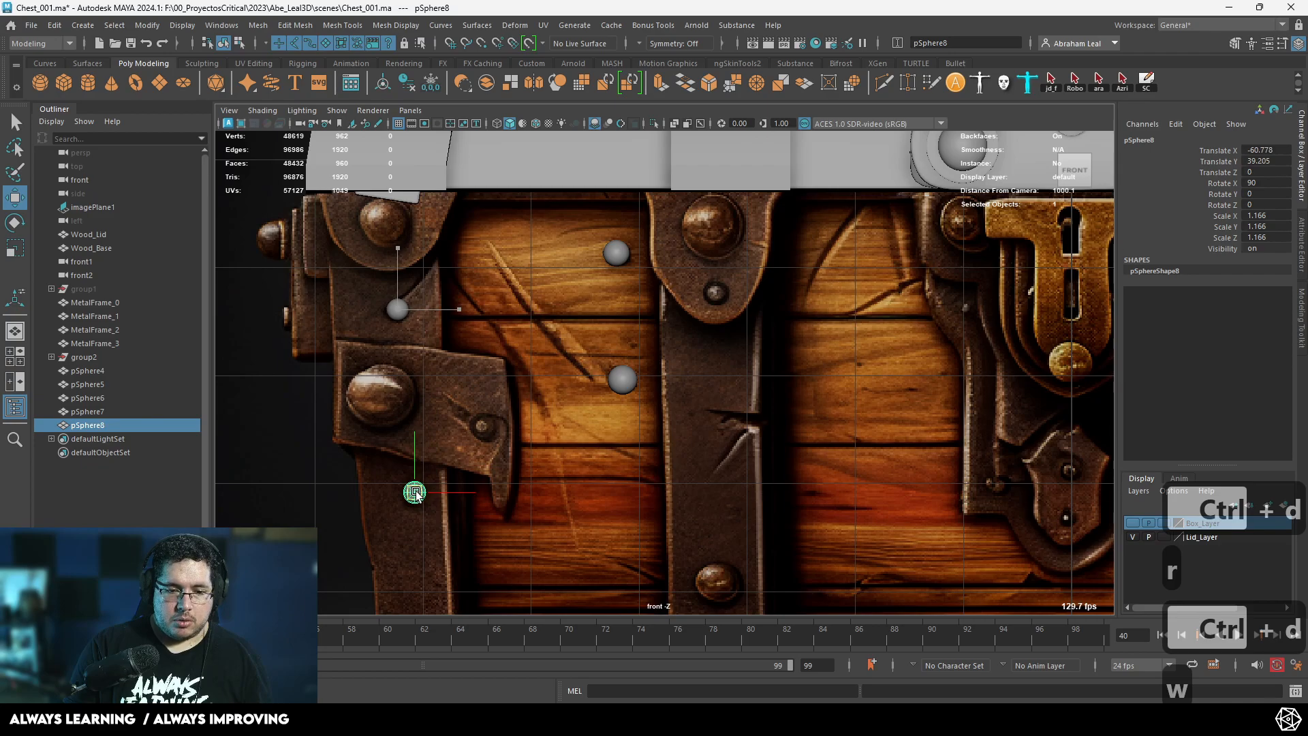
Examine the lid's straps, rounded end caps and rivets in the reference image with the models in wireframe display.
scroll(563, 427, "down", 3)
left_click(563, 426)
scroll(540, 431, "up", 3)
middle_click_drag(540, 431, 607, 388, "alt")
scroll(607, 389, "down", 4)
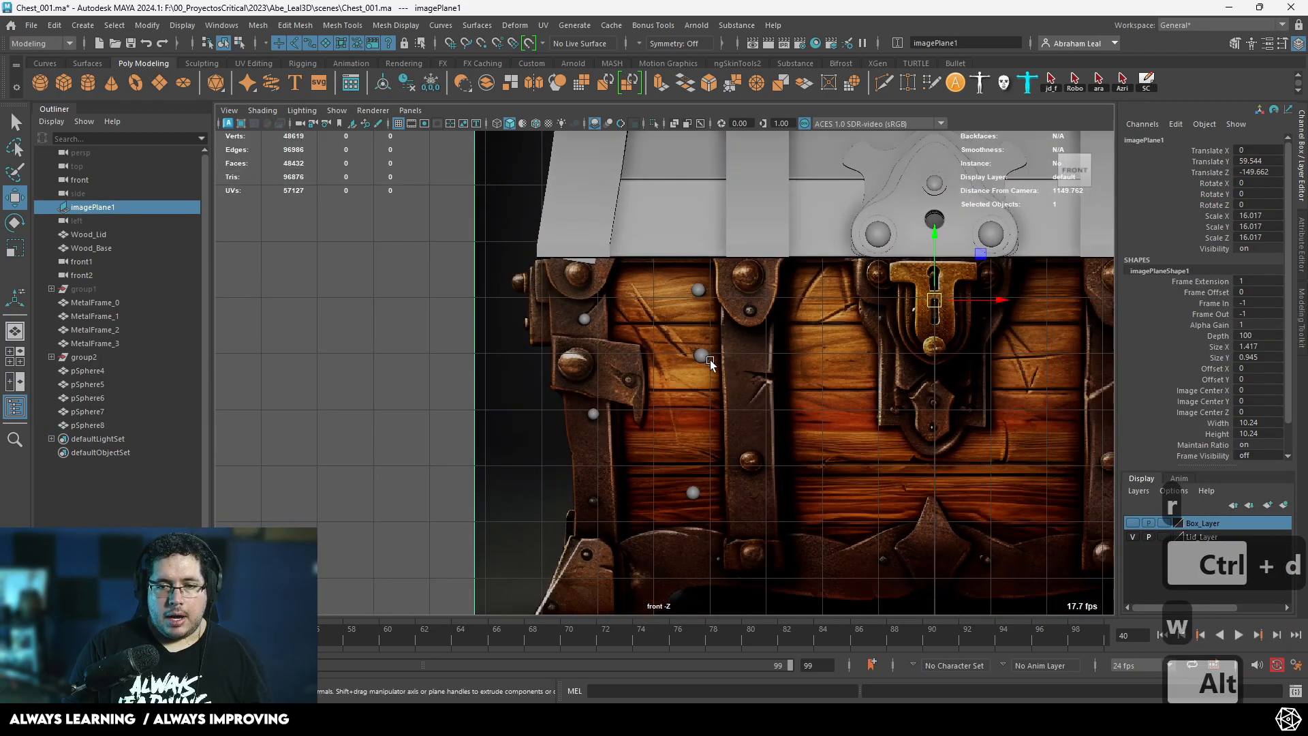
key("4")
scroll(677, 432, "up", 4)
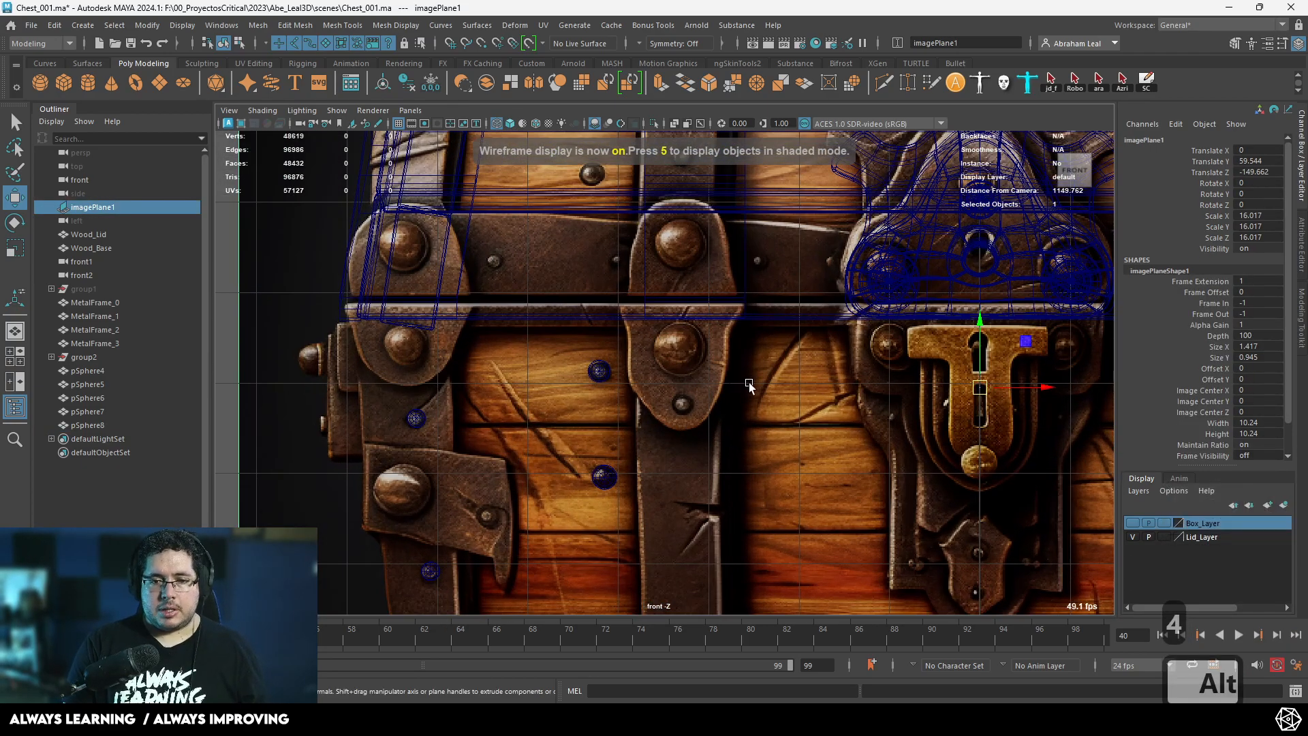
scroll(554, 407, "up", 1)
right_click_drag(569, 408, 514, 399, "alt")
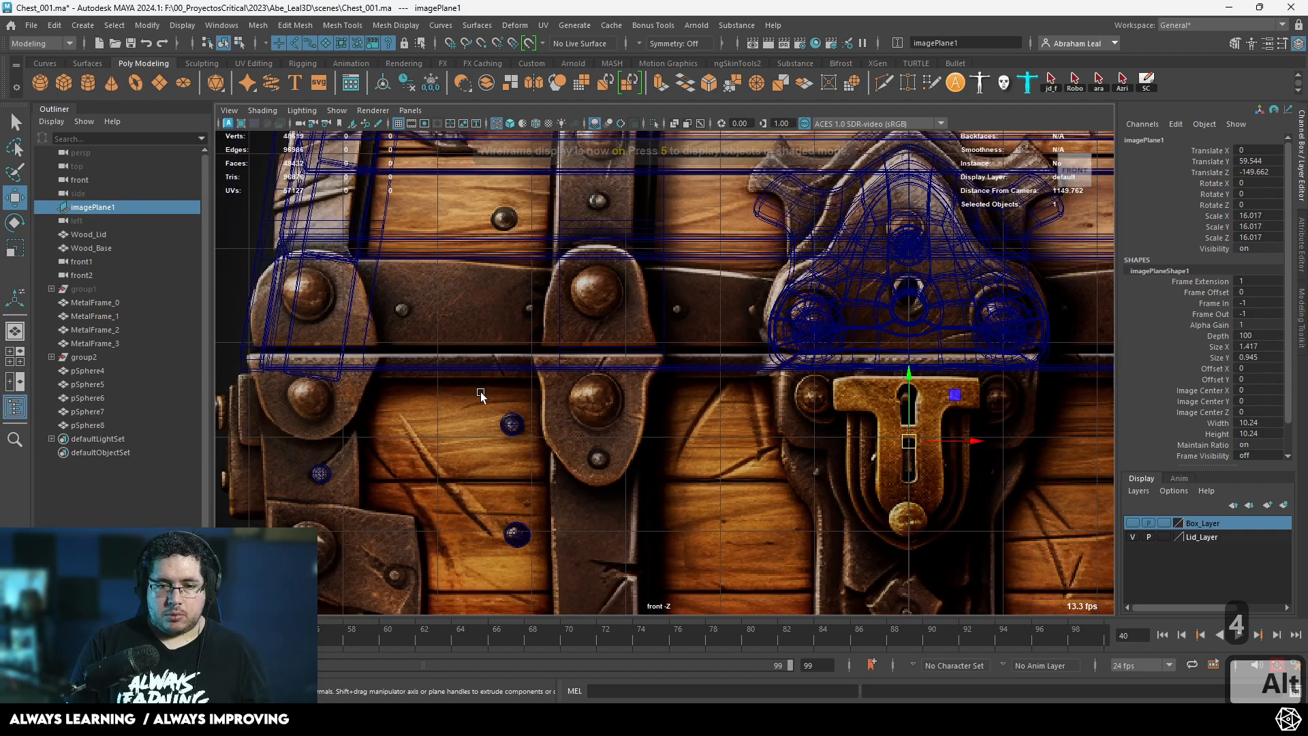
middle_click_drag(352, 408, 525, 400, "alt")
right_click_drag(525, 398, 783, 382, "alt")
middle_click_drag(783, 387, 619, 374, "alt")
middle_click_drag(433, 387, 762, 452, "alt")
scroll(432, 329, "up", 4)
middle_click_drag(625, 200, 702, 301, "alt")
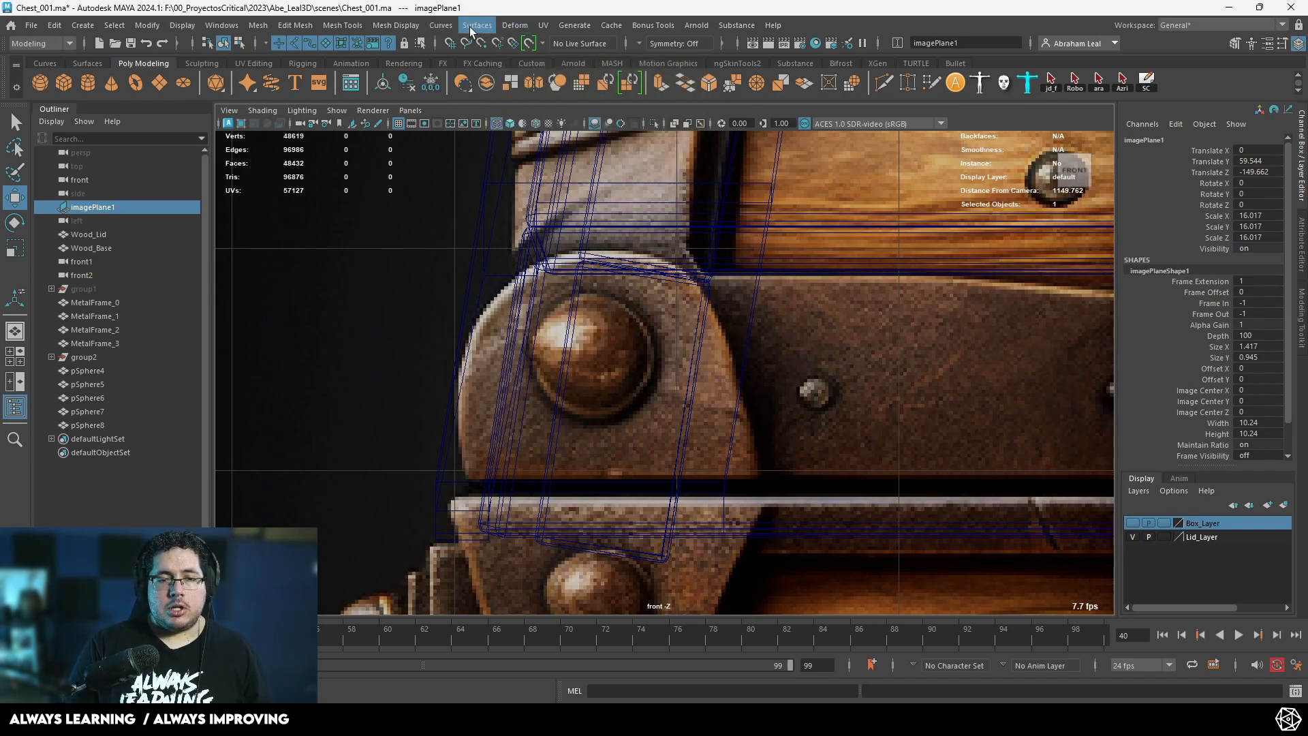
Draw a four-sided polygon over the lower outer corner of the lid's rounded corner cap with Create Polygon.
left_click(337, 25)
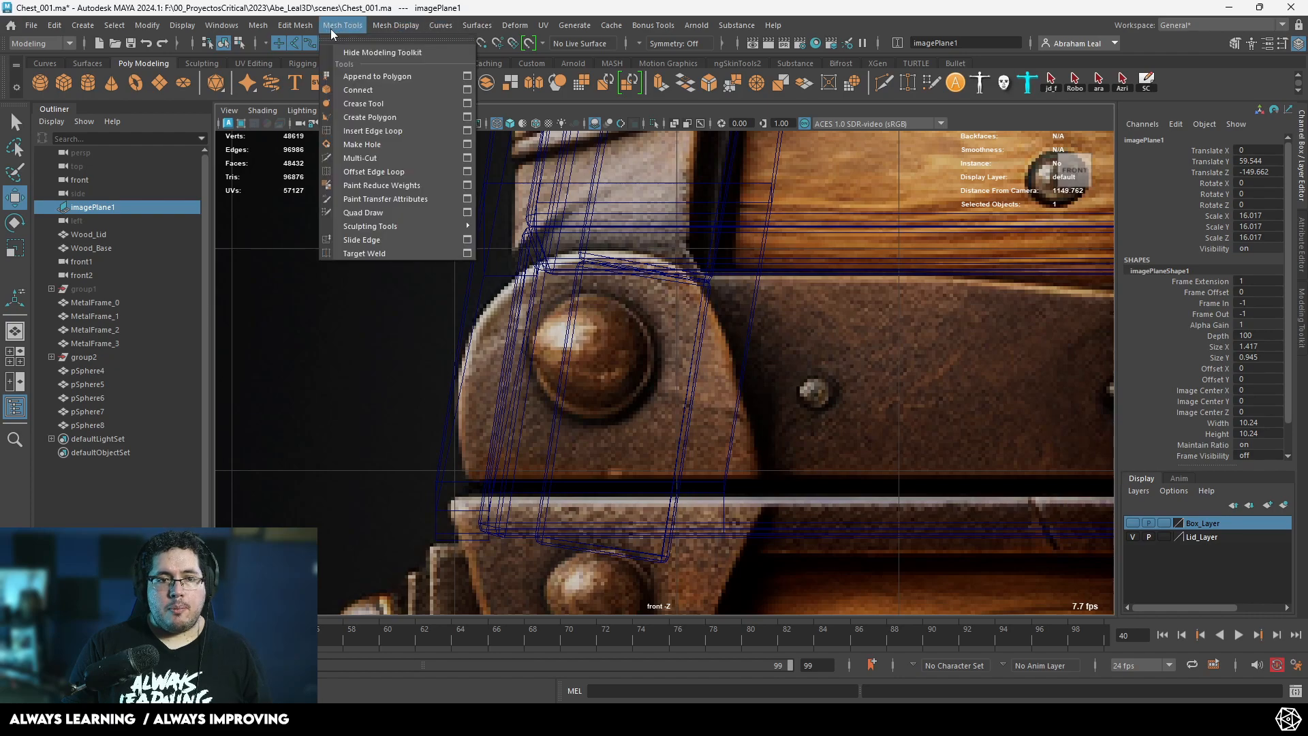
left_click(372, 117)
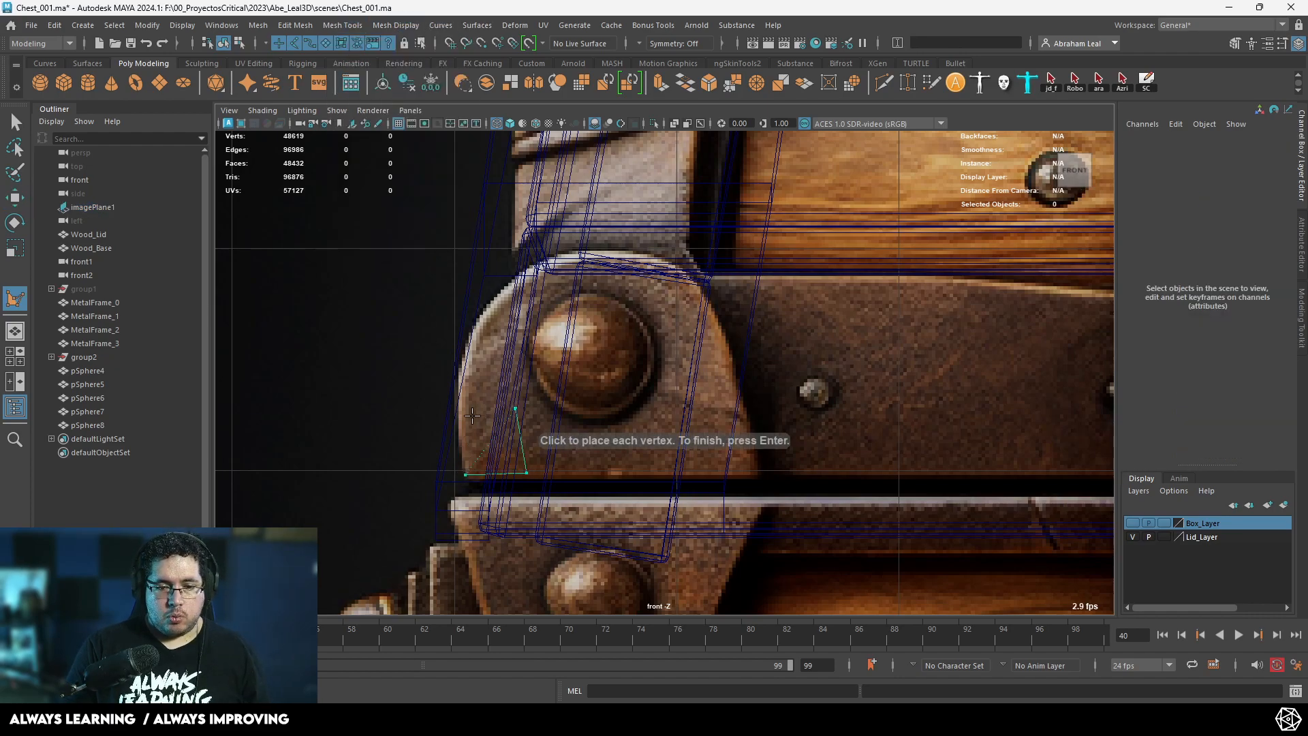
left_click(461, 411)
key("Return")
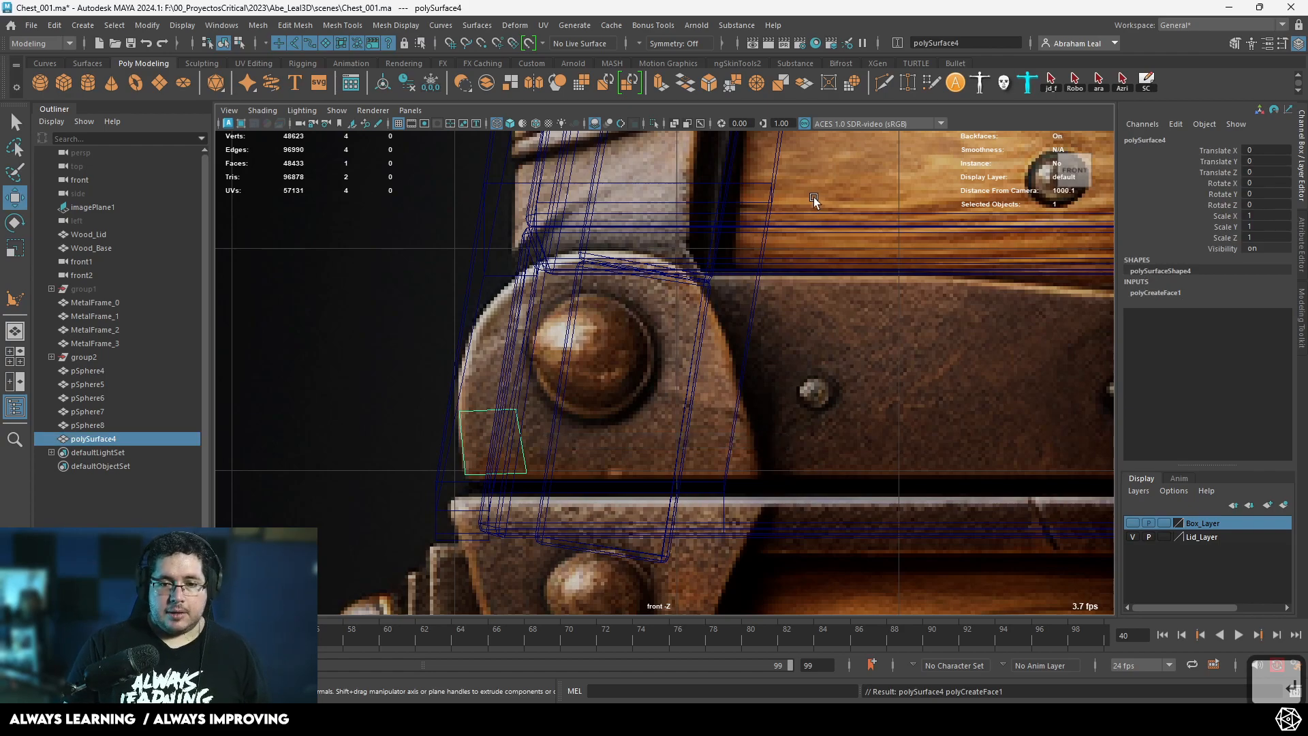
Extend the polygon with Quad Draw into a strip of quads following the curved outline of the corner cap.
left_click(931, 83)
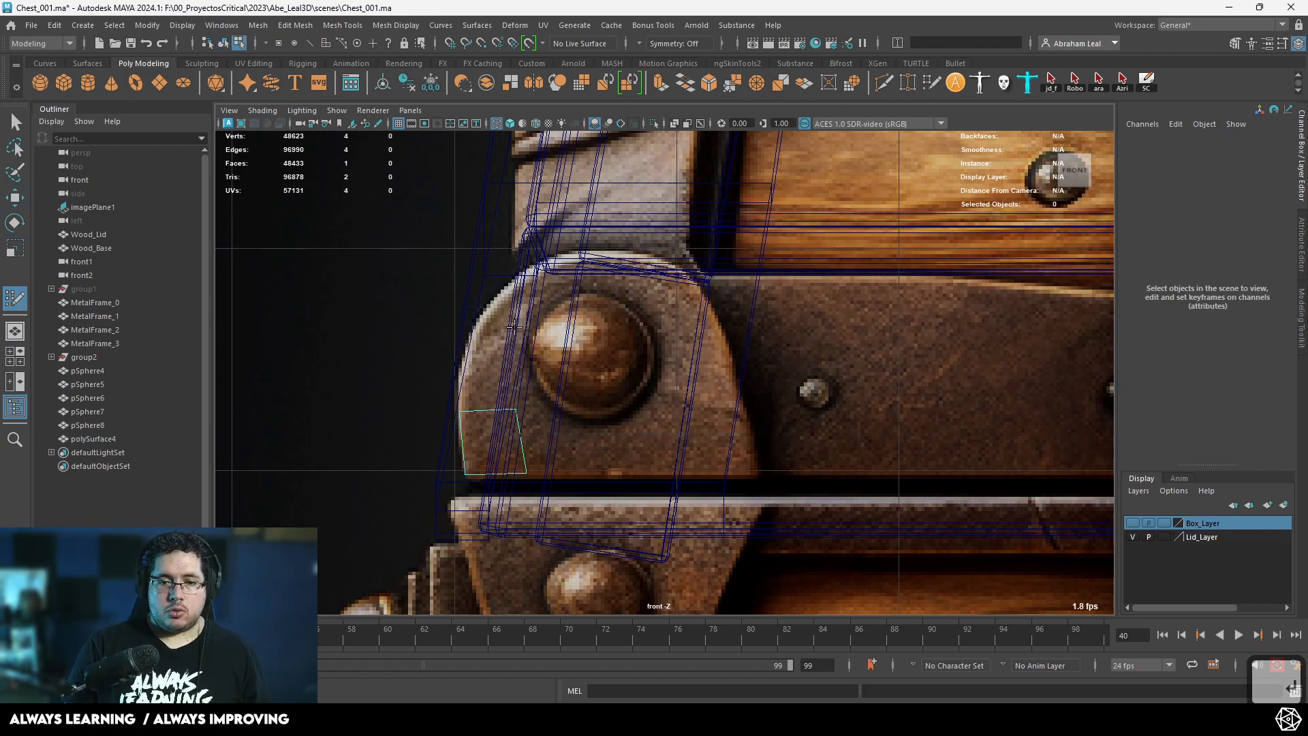
left_click(475, 335)
left_click(526, 351)
left_click(500, 382, "shift")
left_click(533, 270)
left_click(521, 311, "shift")
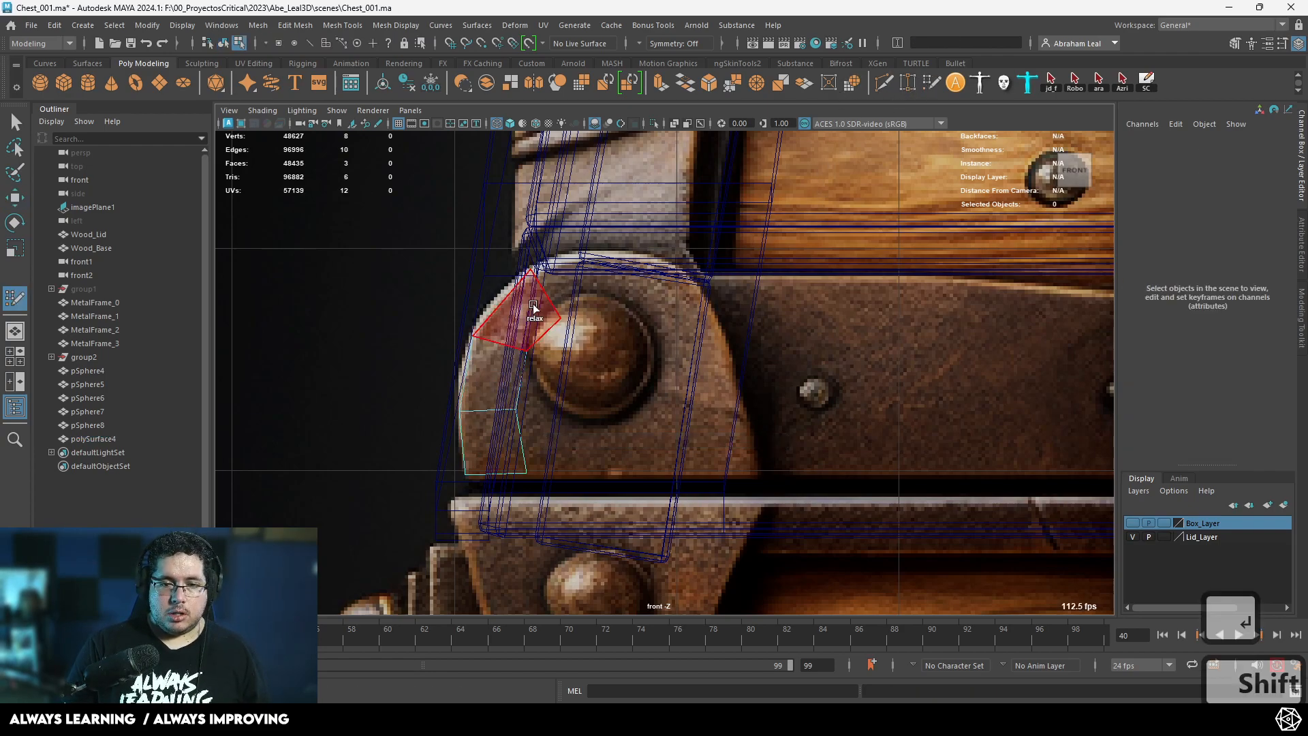
left_click(595, 300)
left_click(596, 251)
left_click(572, 284, "shift")
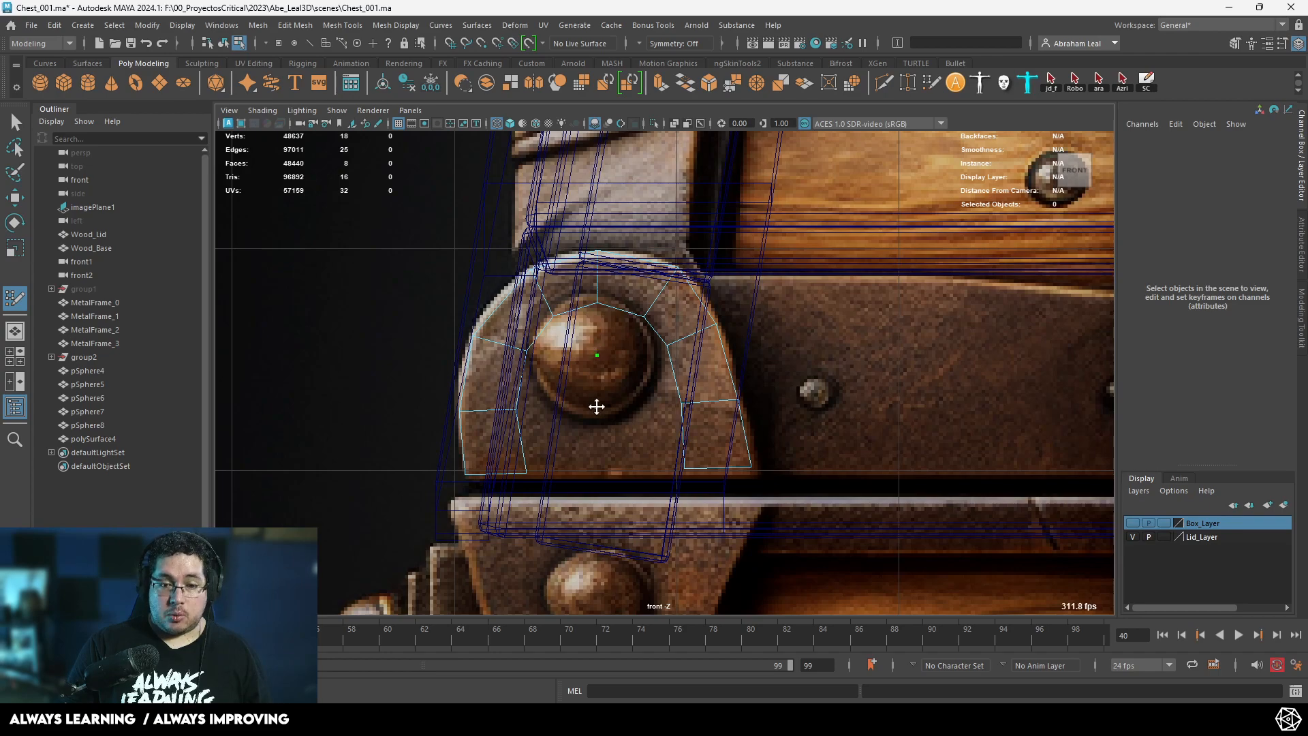
Fill the inside of the corner cap with quads between the two sides of the strip using Quad Draw.
left_click(599, 470)
left_click(639, 453, "shift")
left_click(563, 447, "shift")
left_click(607, 390, "shift")
left_click(574, 362, "shift")
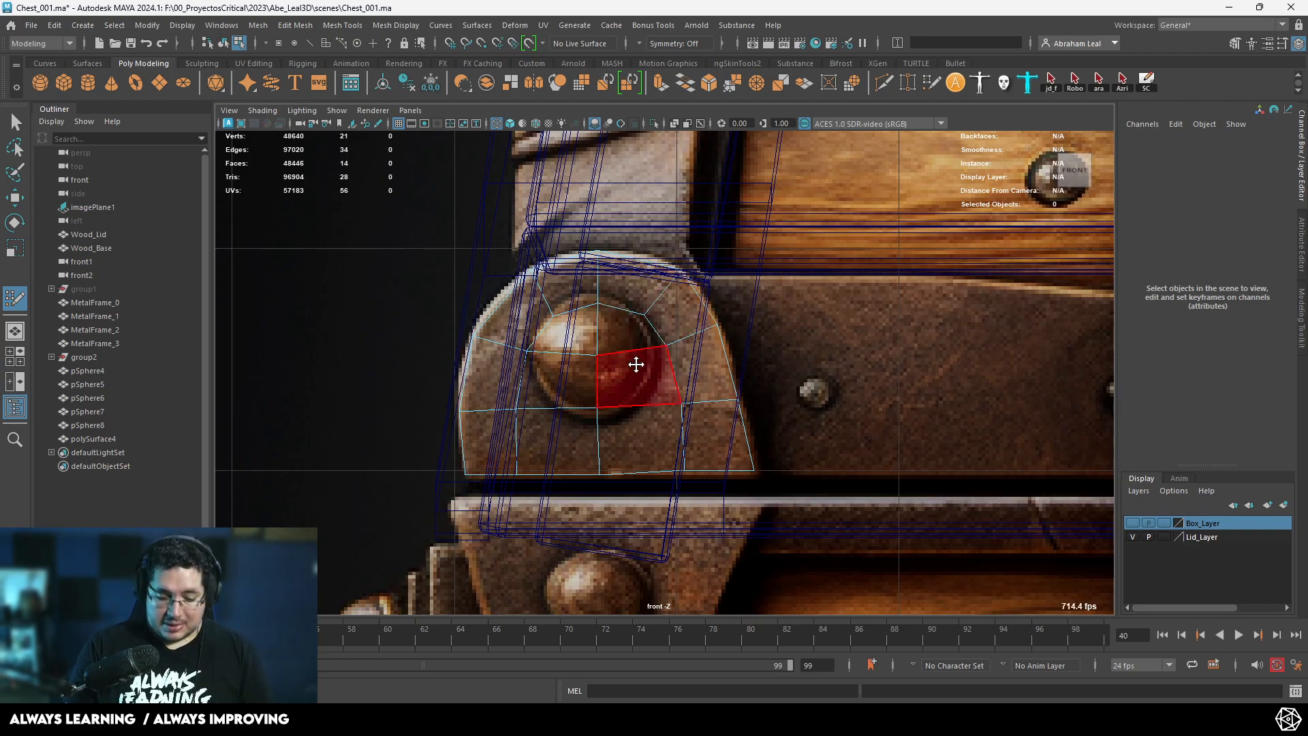
In the shaded perspective view, move the cap mesh forward along Z to 52.641, in front of the lid's corner.
key("Tab")
scroll(618, 315, "down", 10)
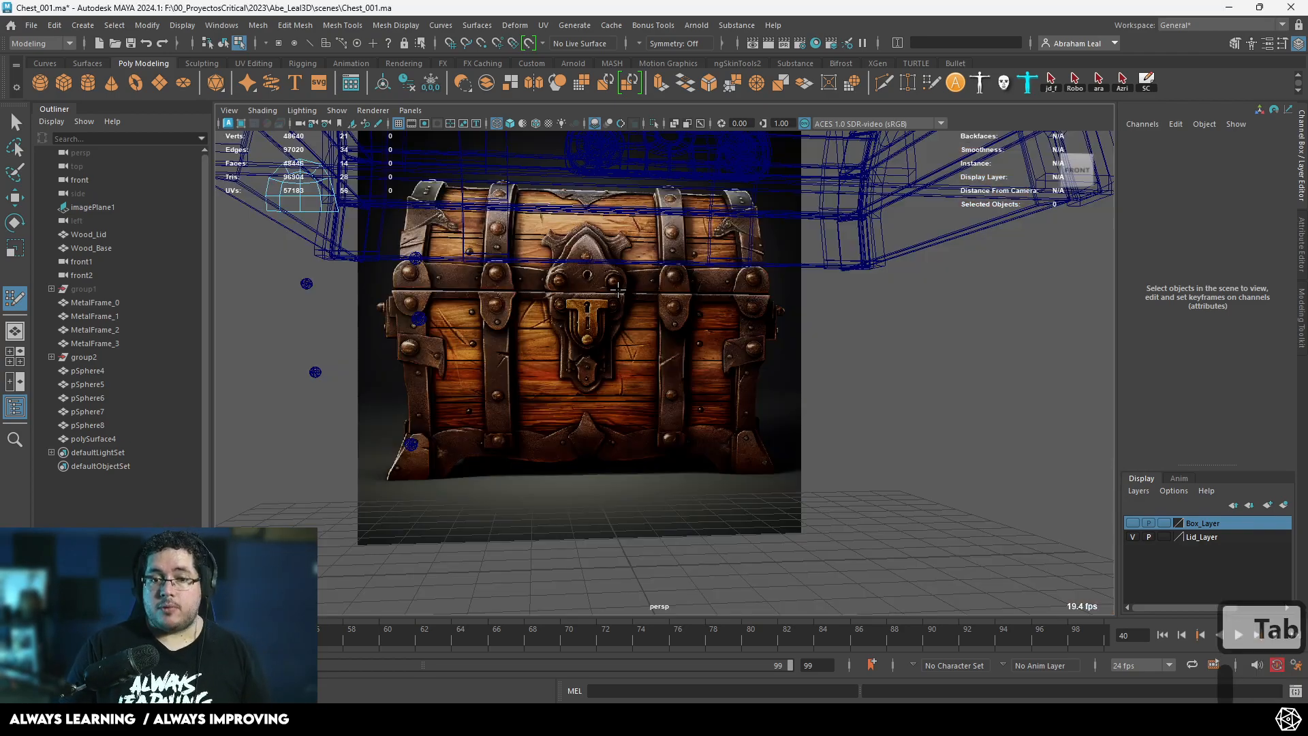
key("5")
left_click_drag(618, 314, 463, 331, "alt")
key("q")
right_click_drag(442, 347, 477, 287)
scroll(446, 347, "down", 4)
left_click_drag(446, 346, 527, 358, "alt")
key("w")
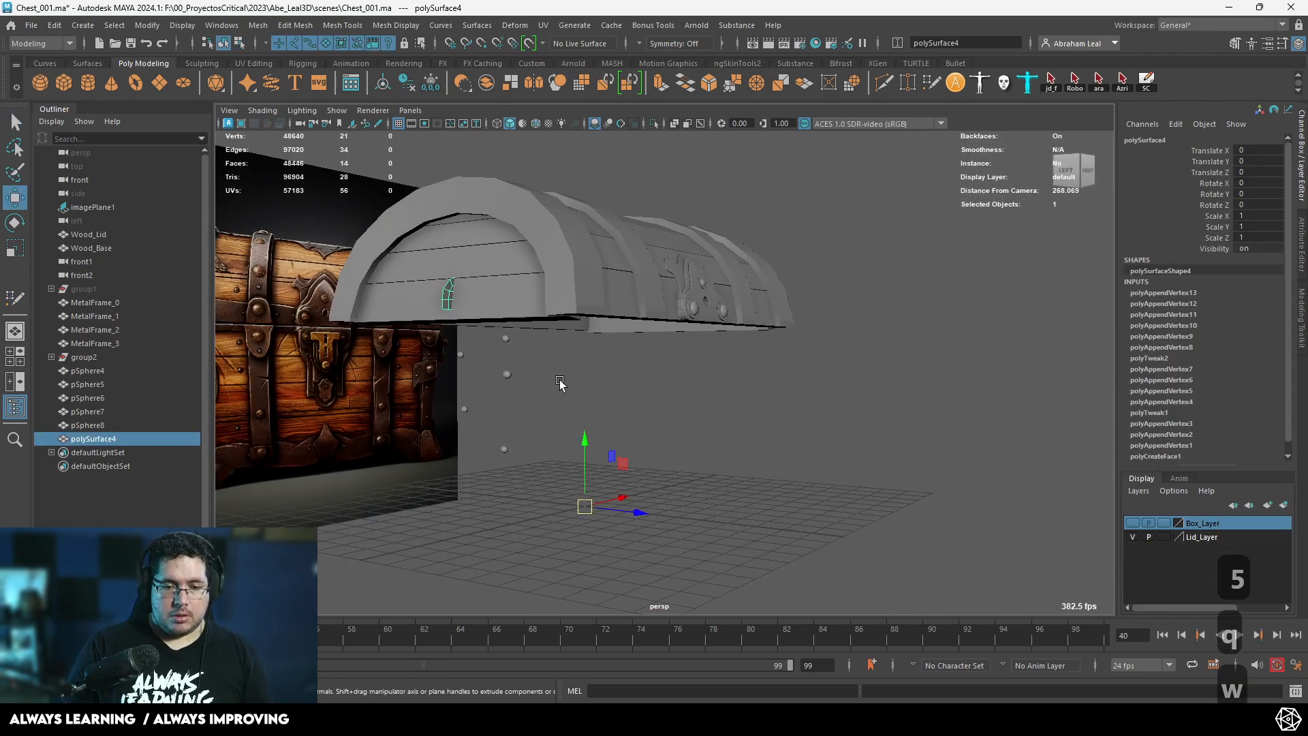
left_click_drag(617, 504, 631, 509)
left_click_drag(780, 510, 854, 507)
key("ctrl+z")
left_click_drag(657, 515, 571, 393)
scroll(558, 414, "up", 5)
scroll(558, 414, "down", 3)
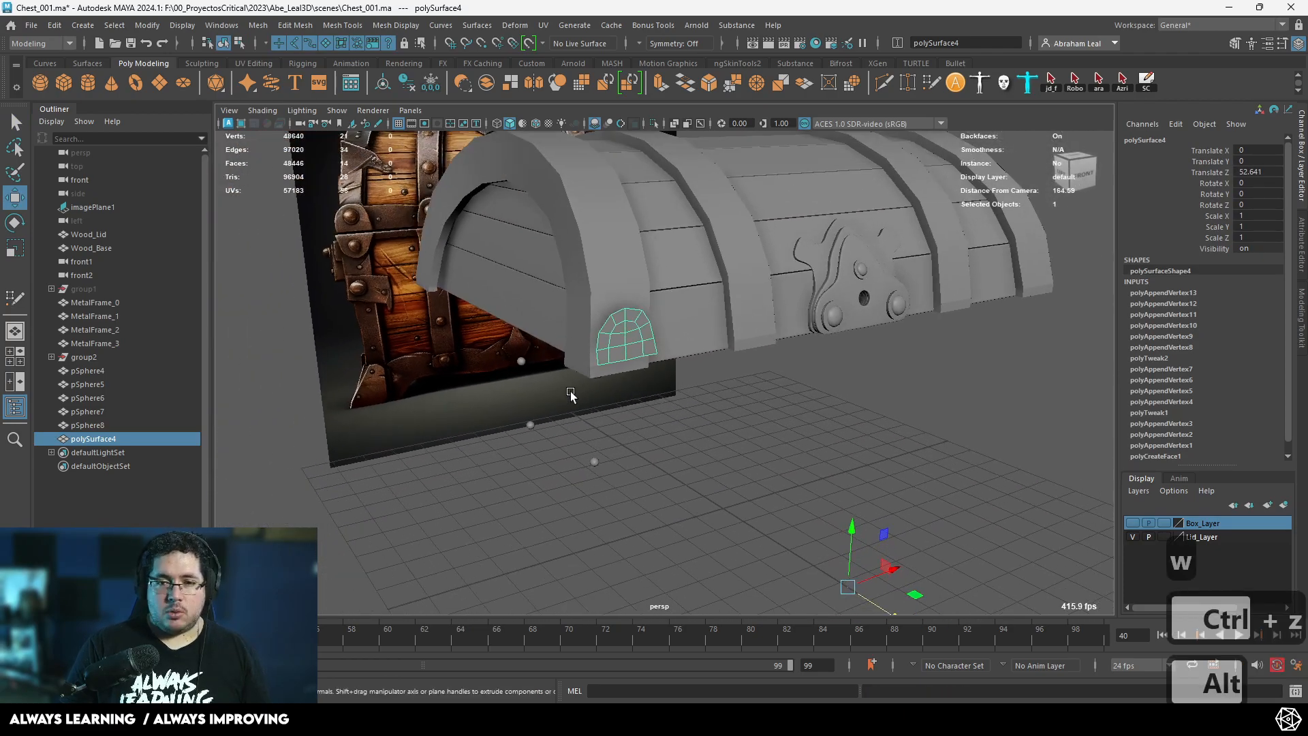
scroll(605, 355, "up", 4)
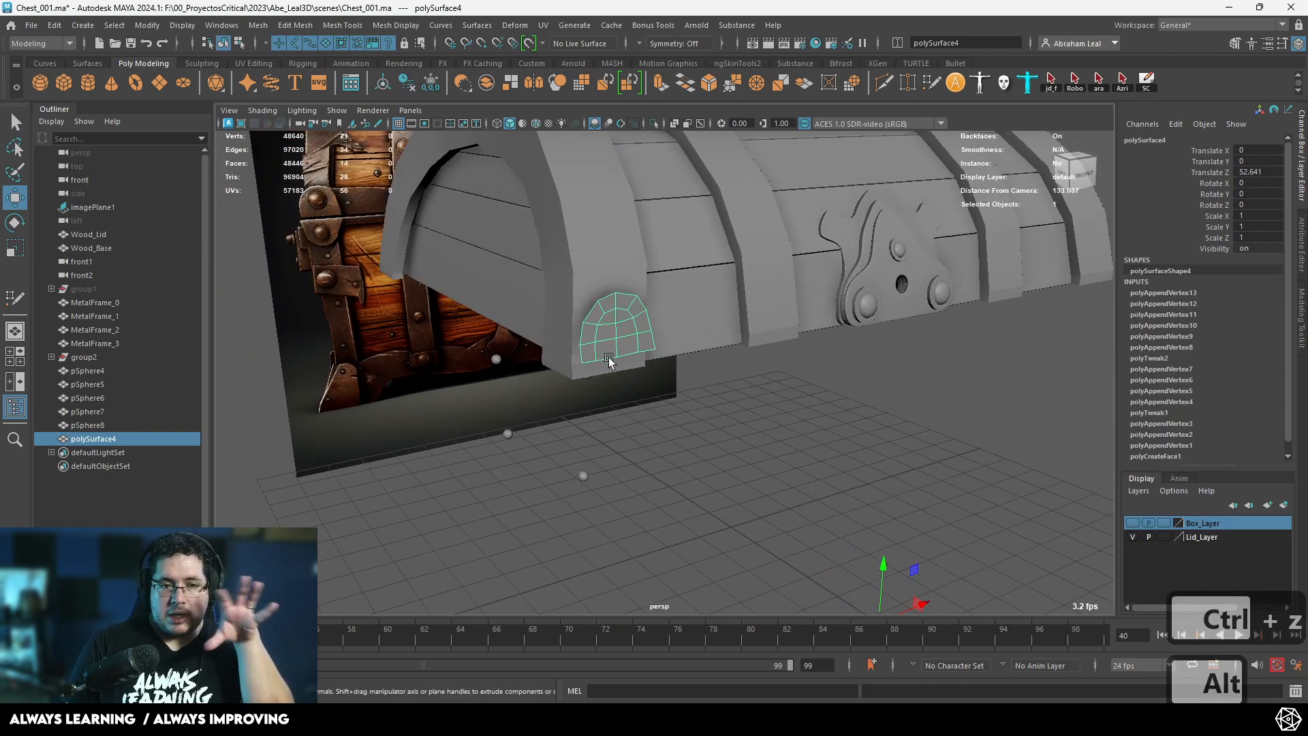
Fit the cap to the lid's corner at about X -1.5, Y -2.5 and align its bottom vertices with the lid's lower edge.
left_click_drag(603, 353, 646, 324, "alt")
left_click_drag(651, 250, 571, 329)
right_click_drag(571, 329, 525, 320, "alt")
middle_click_drag(524, 320, 622, 342, "alt")
left_click_drag(622, 341, 549, 291, "alt")
left_click_drag(606, 228, 607, 254)
left_click_drag(607, 253, 671, 308, "alt")
left_click_drag(700, 350, 710, 351)
left_click_drag(711, 350, 607, 272, "alt")
left_click_drag(648, 346, 663, 363, "alt")
right_click_drag(655, 422, 590, 310)
left_click_drag(699, 419, 492, 436, "alt")
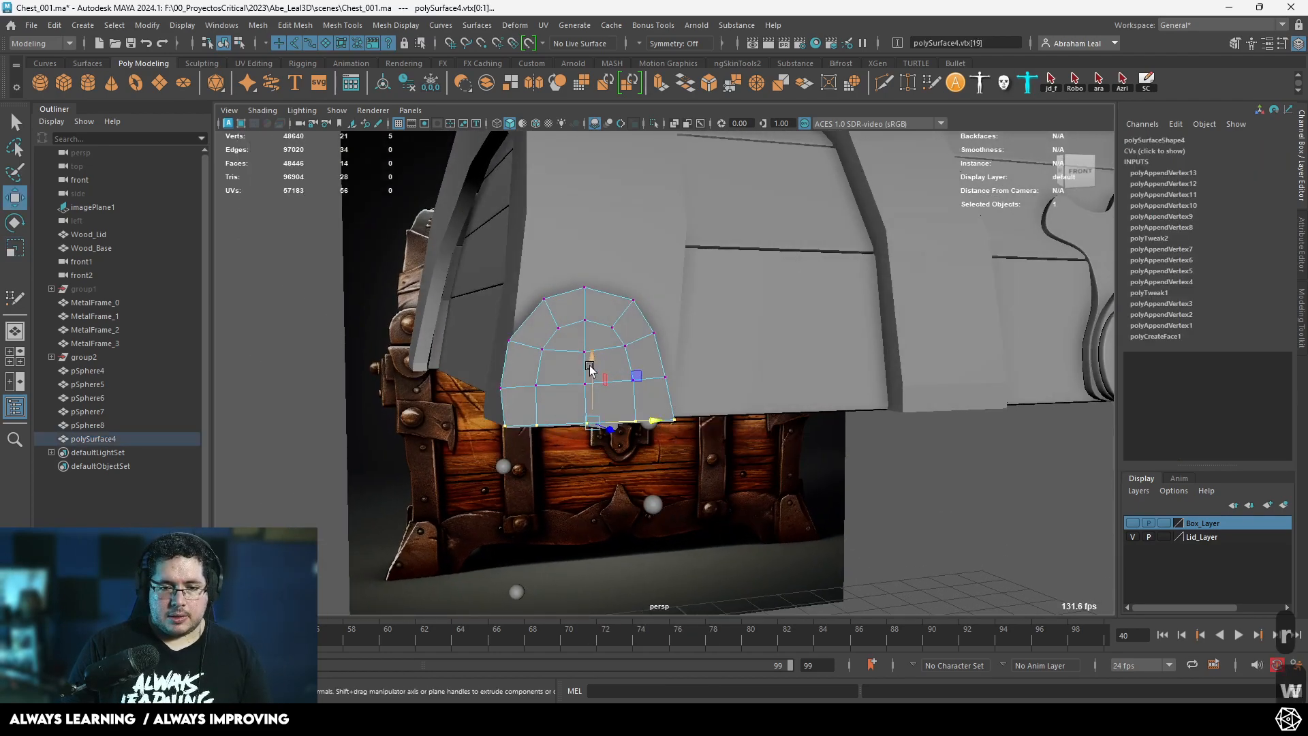
Extrude all faces of the corner cap outward by about 2.156.
right_click_drag(598, 314, 641, 298)
left_click_drag(607, 324, 668, 466, "alt")
key("ctrl+e")
left_click_drag(668, 466, 686, 340, "alt")
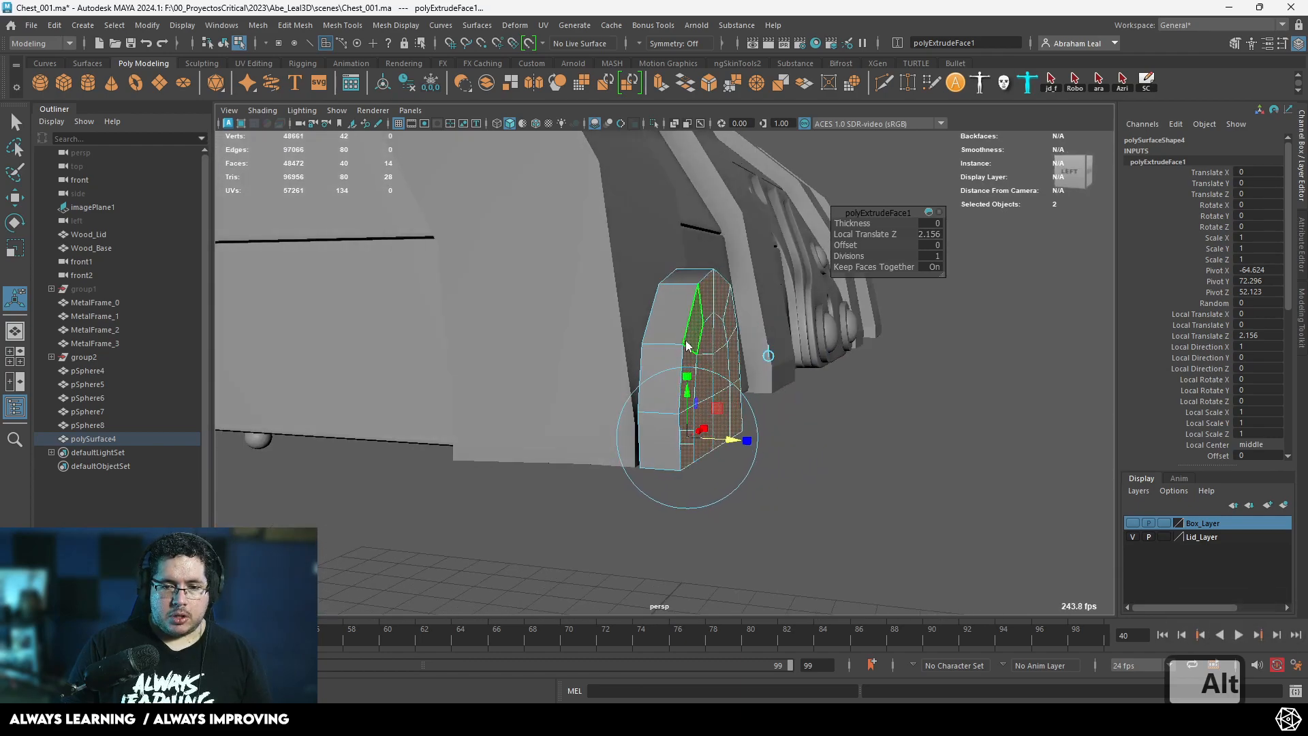
Move the extruded cap slightly back toward the lid, to about Z 51.87.
right_click_drag(685, 329, 645, 327)
left_click_drag(645, 327, 658, 402, "alt")
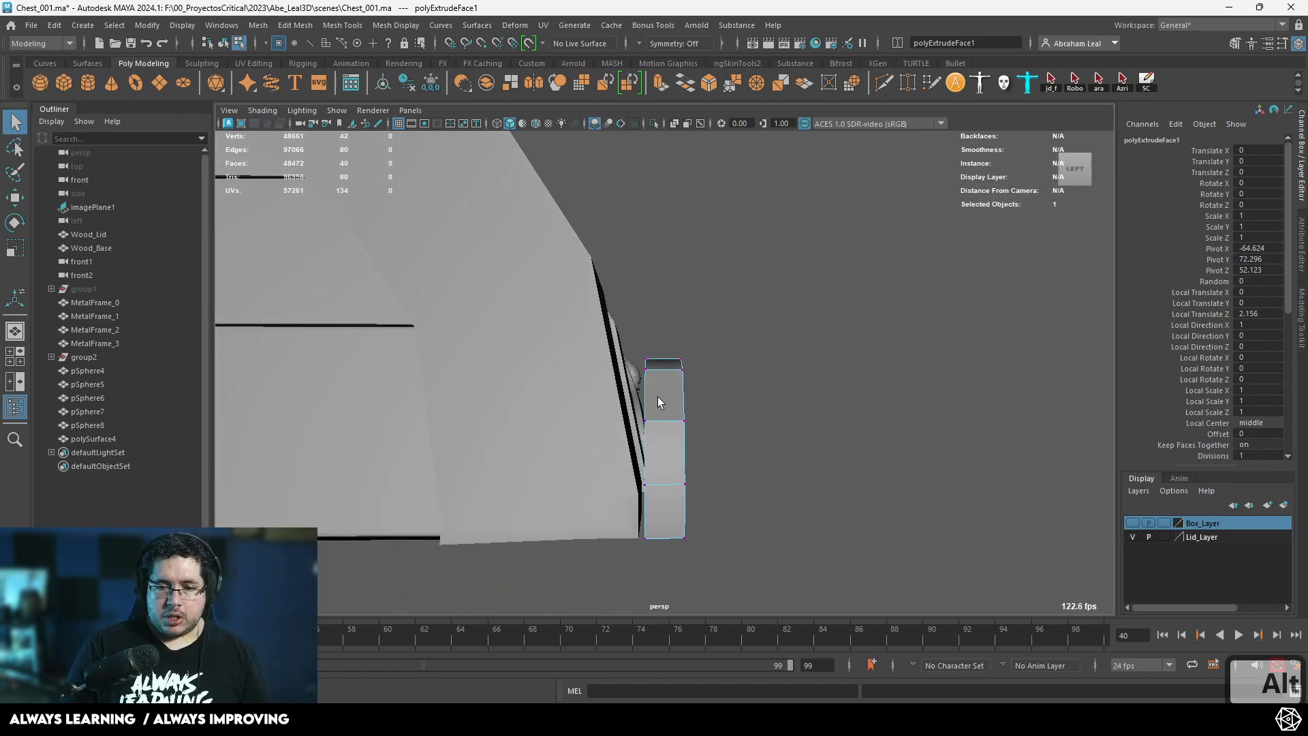
right_click_drag(674, 403, 712, 371)
key("w")
left_click_drag(714, 441, 710, 439)
Shift the cap's back vertices so its rear side follows the slope of the lid's metal frame.
right_click_drag(658, 391, 596, 309)
key("4")
left_click_drag(556, 321, 655, 493)
left_click_drag(710, 422, 705, 425)
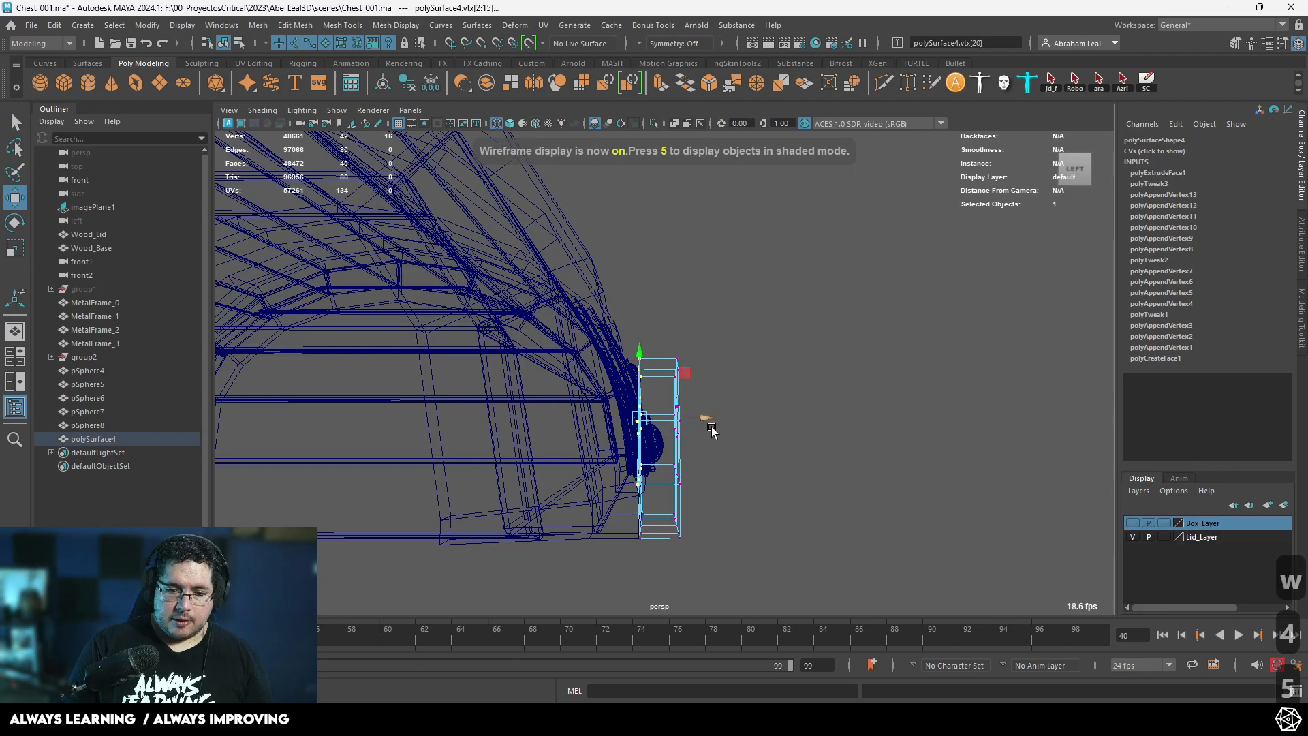
key("5")
mouse_move(611, 327)
left_mouse_down()
mouse_move(663, 428)
mouse_move(689, 396)
left_mouse_up()
left_click_drag(650, 320, 675, 425)
left_click(691, 495)
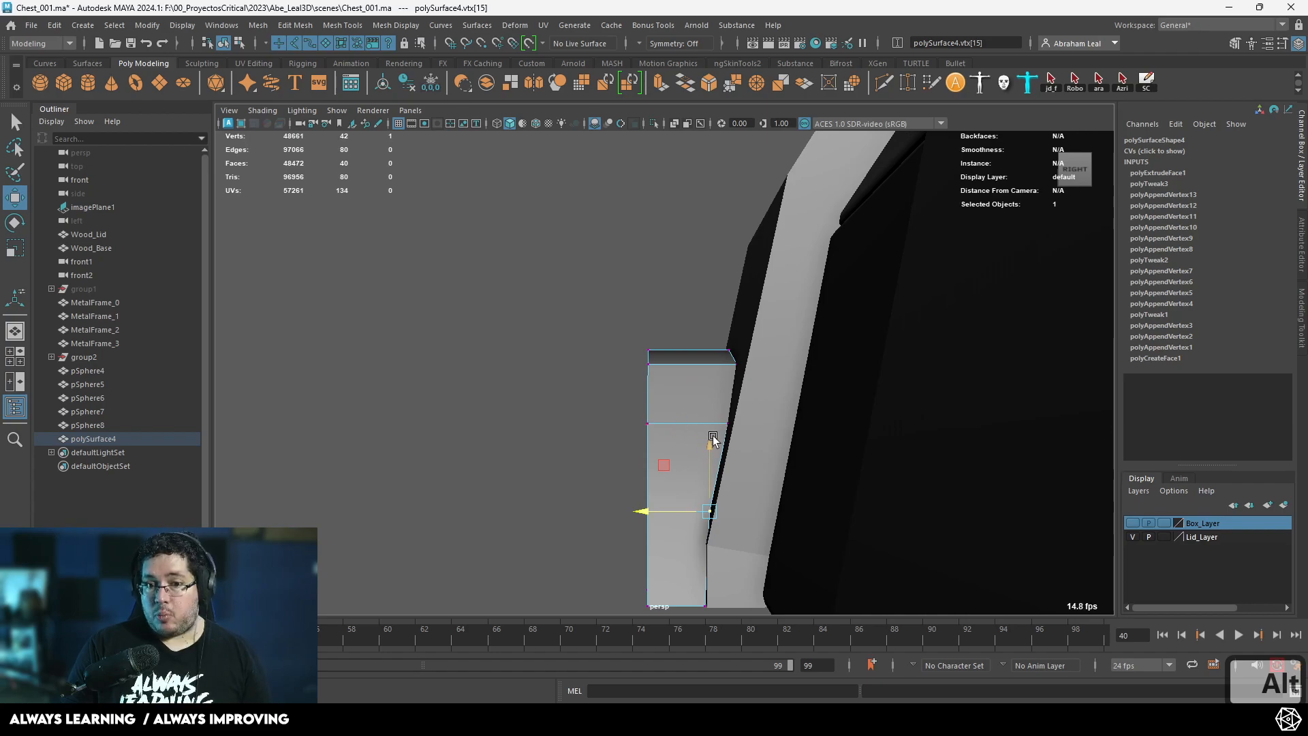
right_click_drag(710, 436, 770, 295)
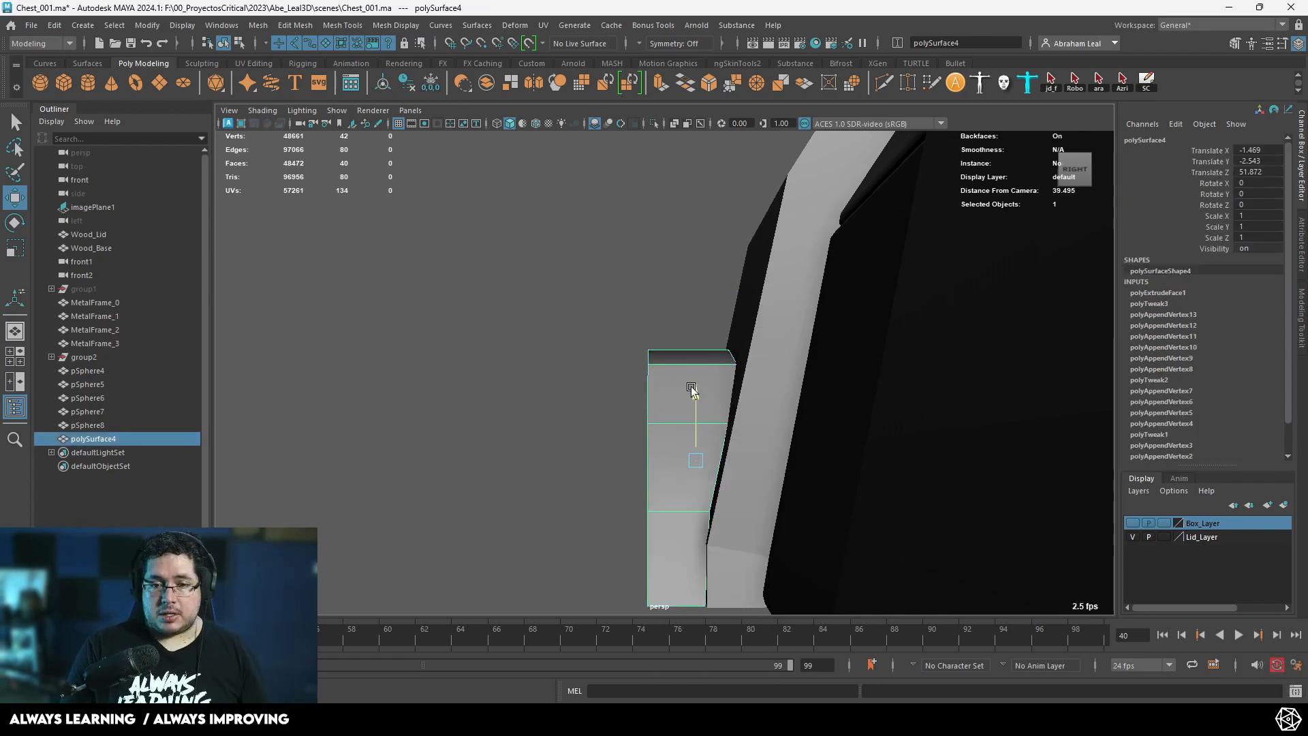
Isolate the corner cap in the perspective view and switch it to edge selection.
right_click_drag(689, 388, 669, 413, "alt")
left_click_drag(669, 413, 720, 160, "alt")
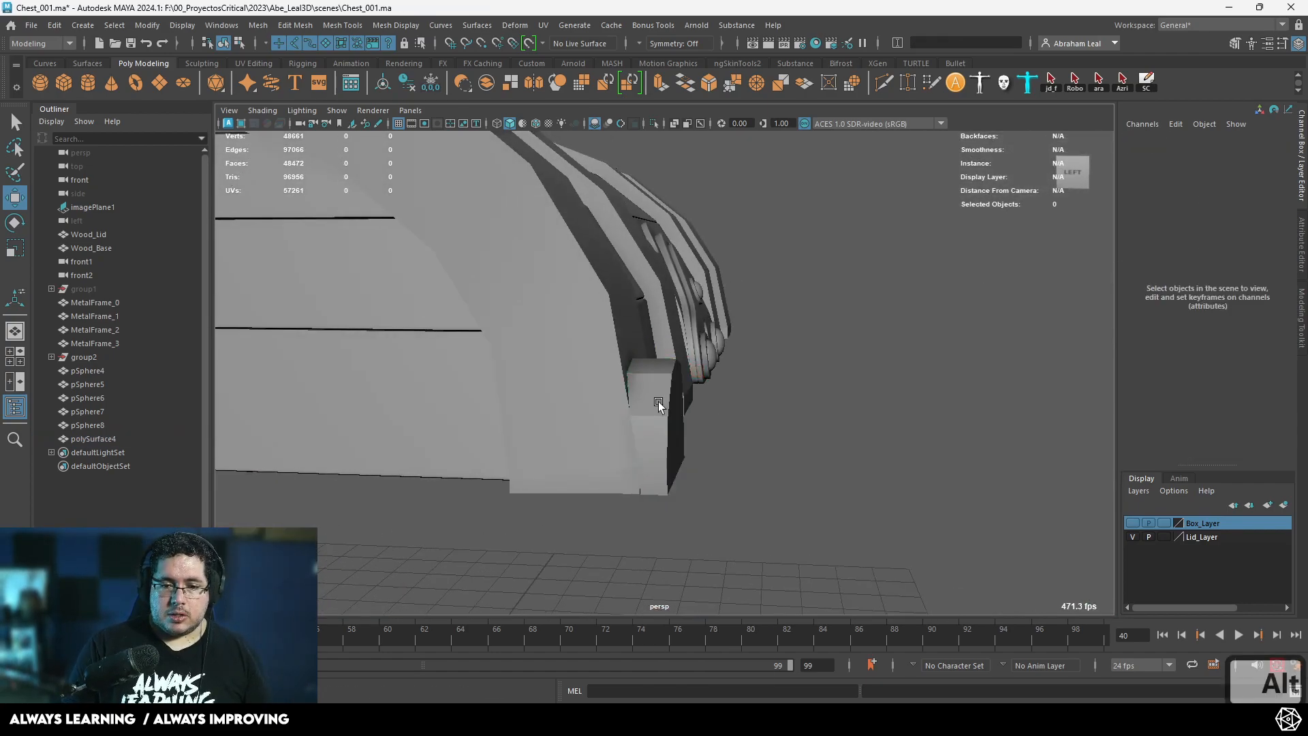
left_click(652, 121)
right_click_drag(652, 382, 688, 395, "alt")
left_click_drag(654, 409, 671, 409, "alt")
right_click_drag(616, 436, 617, 399)
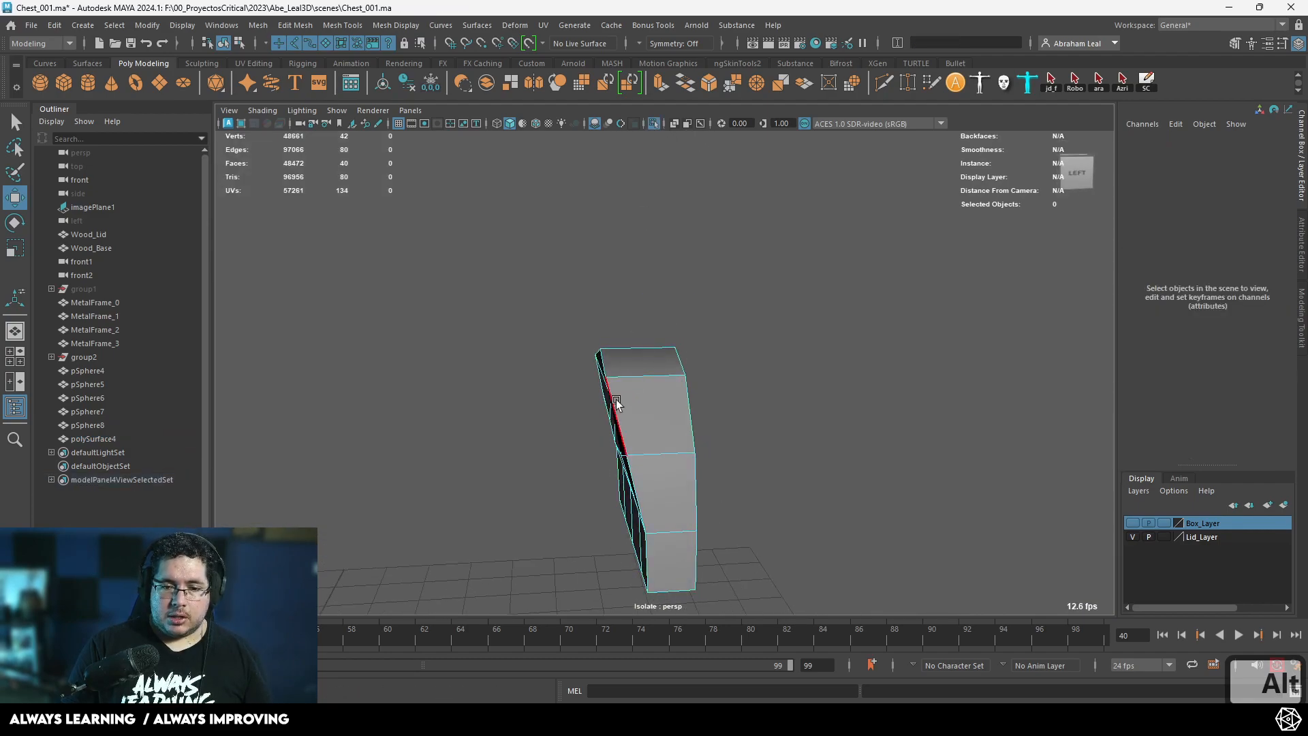
Bevel the cap's outline and bottom corner edges with fraction 0.13 and 2 segments, and turn on its smooth preview.
left_click_drag(616, 402, 674, 401, "alt")
double_click(645, 399)
left_click_drag(647, 450, 694, 397, "alt")
double_click(729, 484, "shift")
left_click_drag(754, 442, 580, 477, "alt")
left_click(580, 477, "shift")
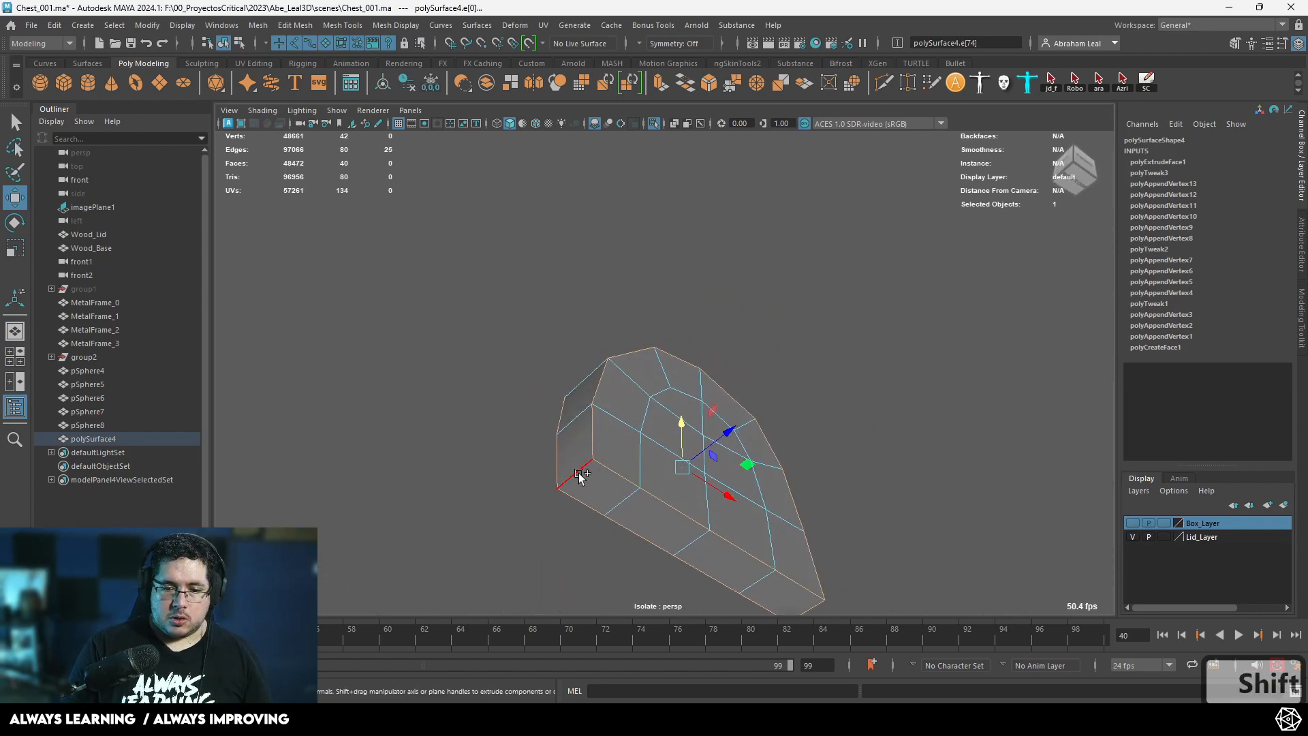
left_click(709, 83)
mouse_move(849, 232)
left_mouse_down()
mouse_move(860, 232)
mouse_move(830, 222)
left_mouse_up()
key("3")
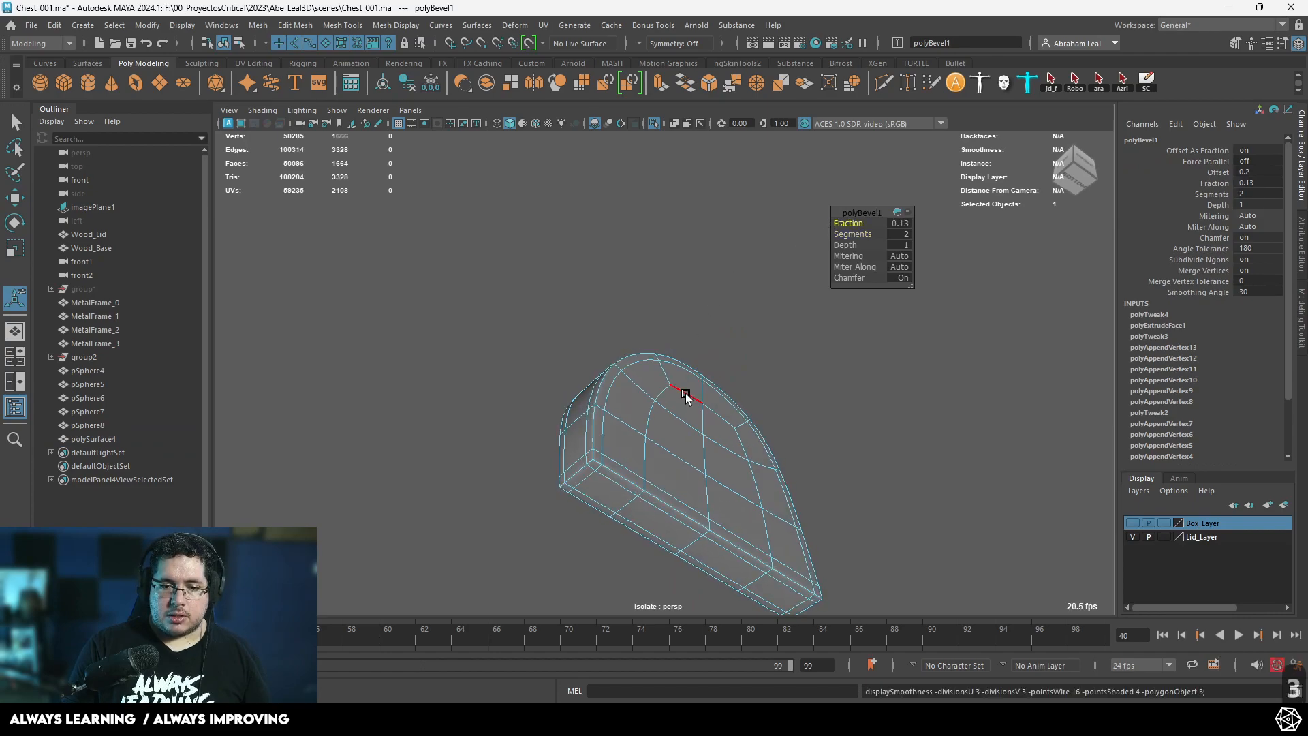
Return the beveled cap to object selection and end the isolation so the whole lid is displayed.
right_click_drag(693, 382, 736, 280)
left_click_drag(736, 279, 664, 417, "alt")
left_click(728, 315)
left_click(737, 388)
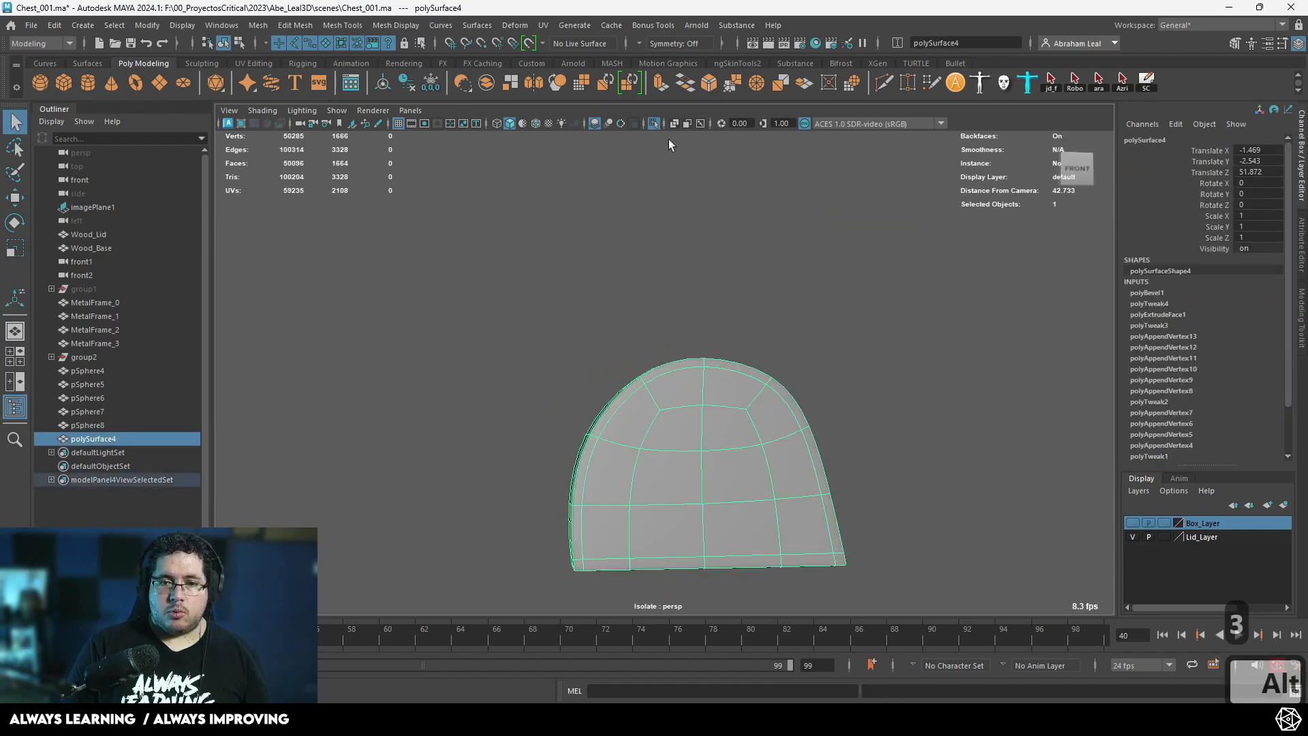
left_click(652, 124)
right_click_drag(756, 320, 697, 331, "alt")
left_click_drag(697, 334, 715, 362, "alt")
left_click(575, 415)
right_click_drag(715, 362, 770, 368, "alt")
Create a polygon sphere in the front view and move it to about X -60.7, Y 61.7, near the base's outer corner rivet.
key("space")
left_click_drag(635, 389, 635, 436)
right_click_drag(616, 431, 564, 433, "alt")
middle_click_drag(565, 433, 580, 315, "alt")
right_click_drag(797, 416, 752, 418, "alt")
middle_click_drag(752, 418, 705, 329, "alt")
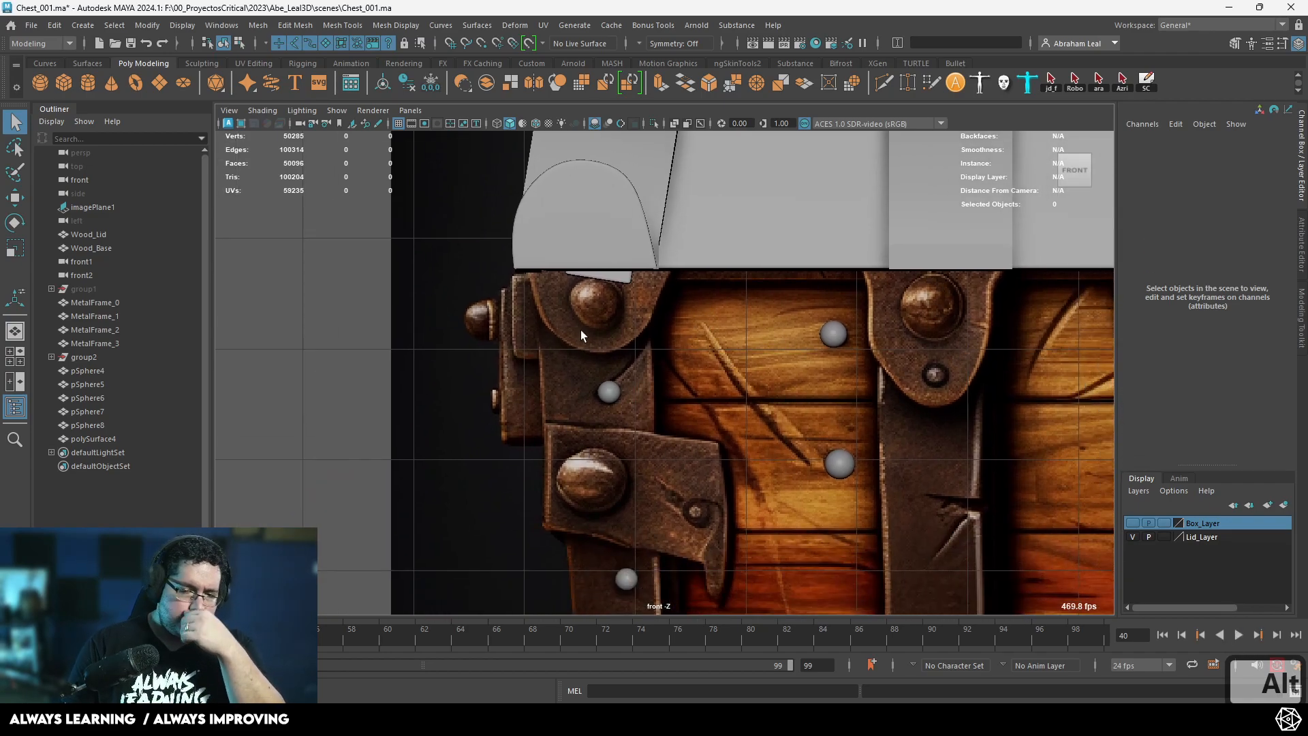
left_click(39, 80)
scroll(652, 416, "down", 12)
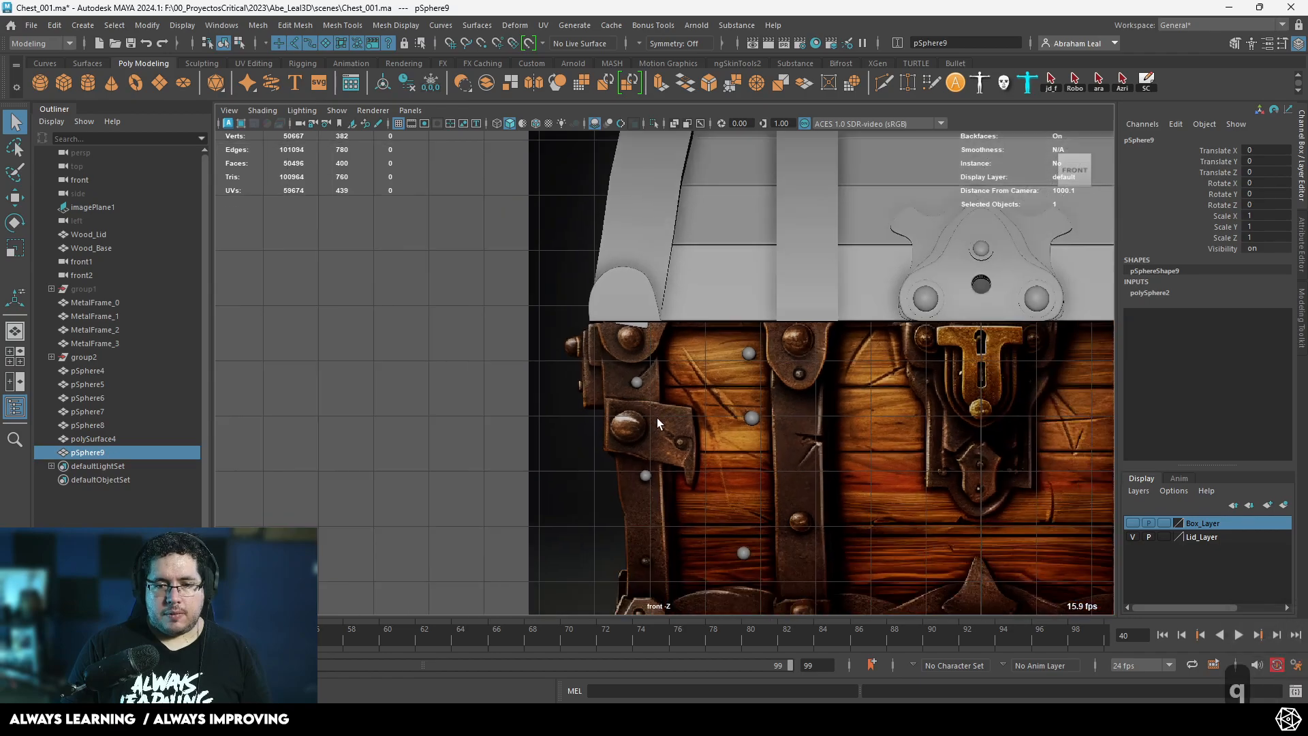
key("w")
left_click_drag(777, 486, 648, 344)
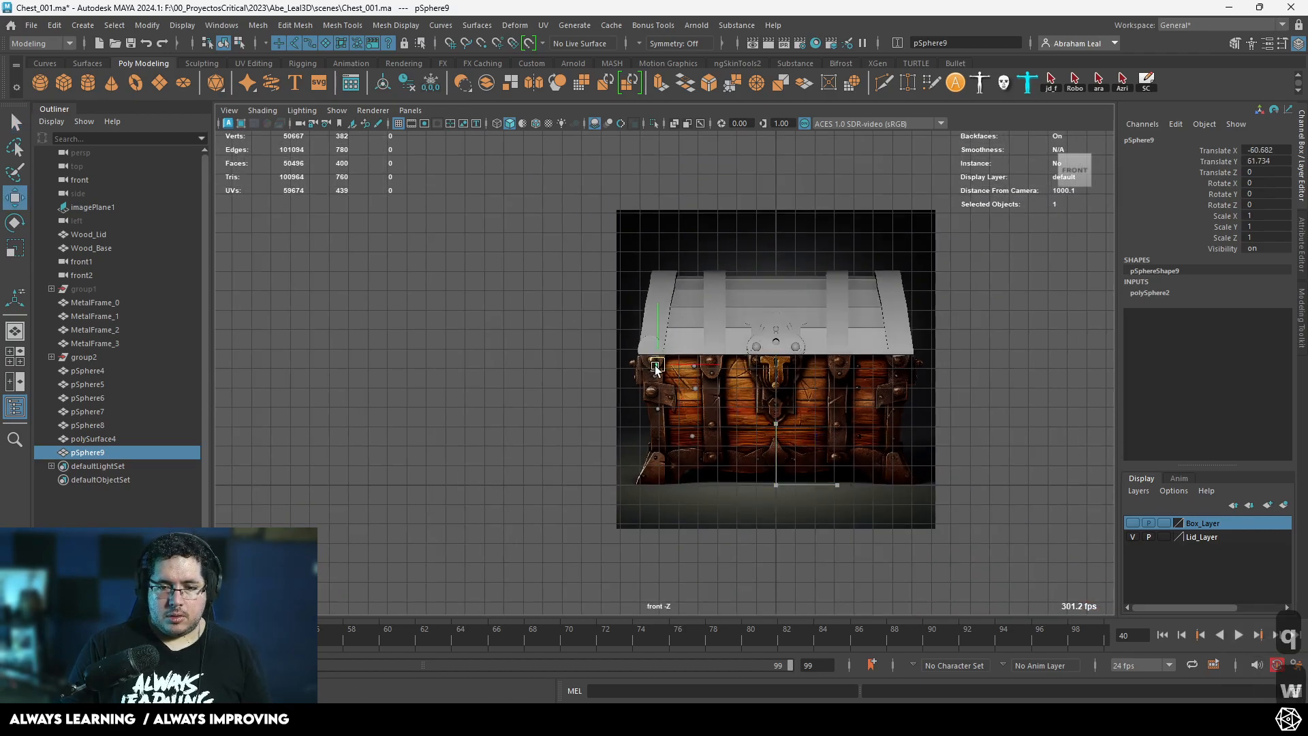
Scale the sphere to 3.179, rotate it 90 degrees about X and move it to about X -76.5, Y 67.8 beside the chest.
scroll(649, 344, "up", 5)
left_click_drag(587, 253, 585, 310)
key("w")
key("e")
key("w")
left_click_drag(586, 253, 509, 292)
Set the sphere's axis and height subdivisions to 12 and display the scene in wireframe.
left_click(1132, 294)
left_click_drag(1261, 324, 1260, 335)
type("1")
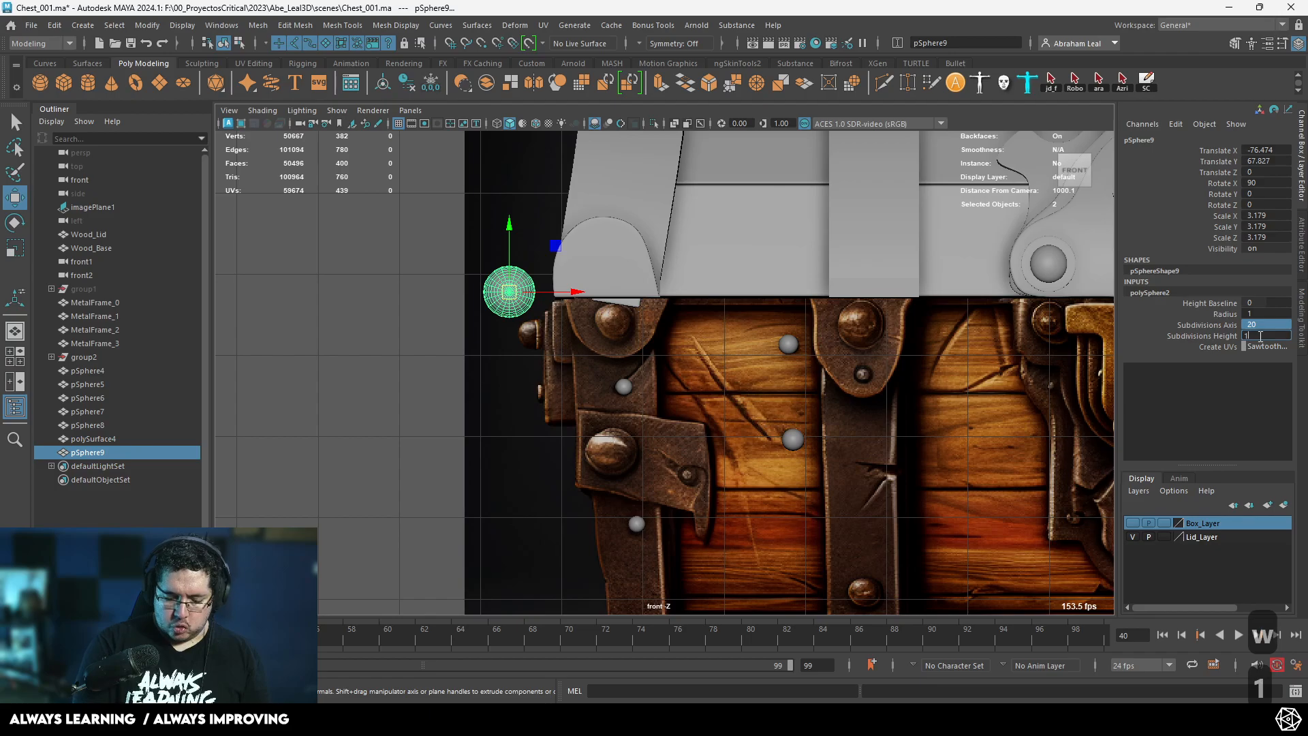
type("2")
key("Return")
left_click(436, 266)
key("4")
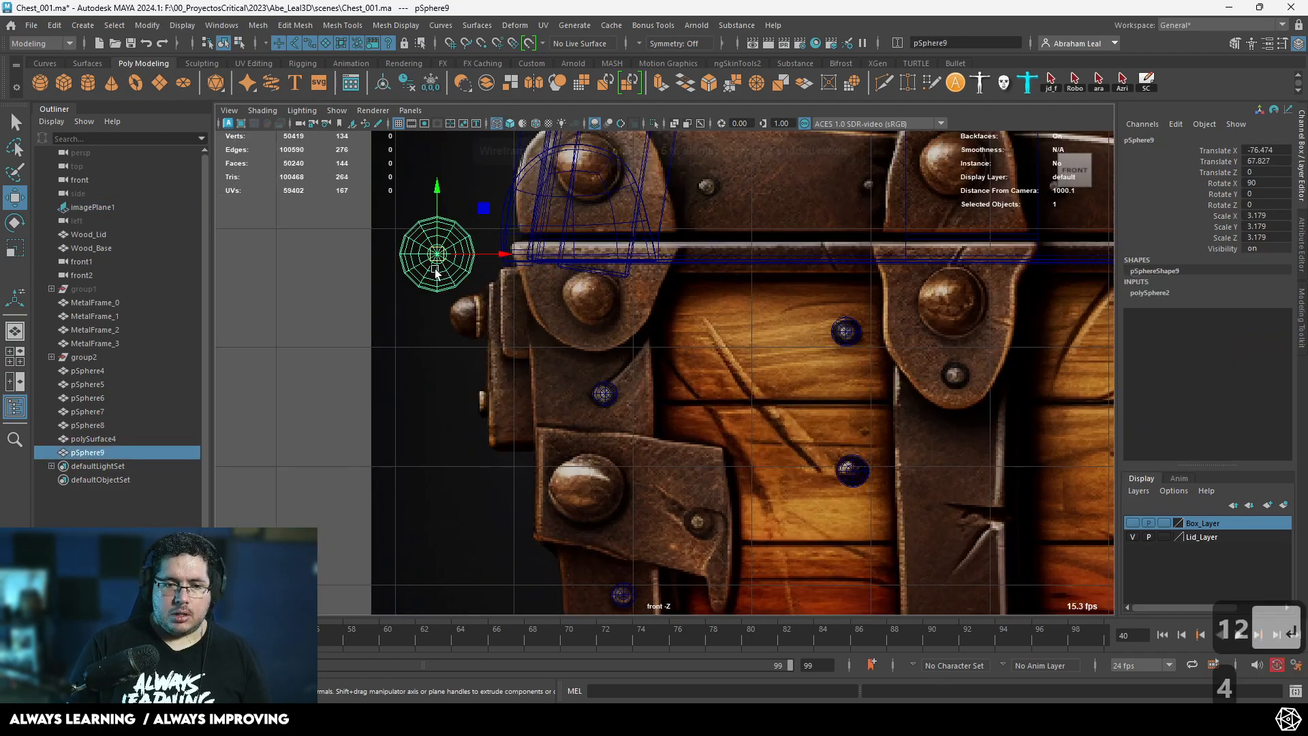
Move the sphere onto the front of the lid's corner cap, at about X -65.0, Y 72.7, Z 54.4.
middle_click_drag(465, 293, 488, 388, "alt")
key("w")
mouse_move(456, 350)
left_mouse_down()
mouse_move(597, 292)
mouse_move(613, 271)
left_mouse_up()
key("5")
key("space")
left_click_drag(616, 289, 705, 310, "alt")
left_click_drag(354, 292, 789, 303)
left_click_drag(789, 304, 718, 349, "alt")
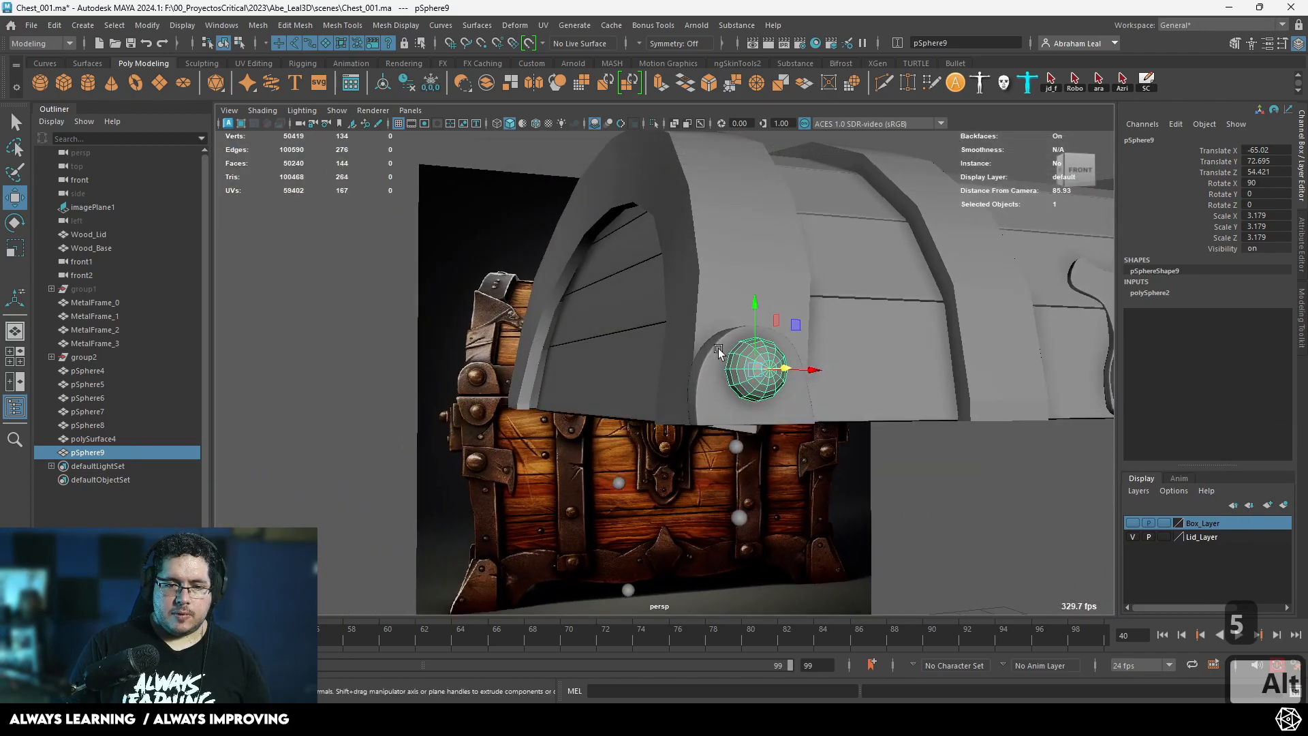
Select the back half of the sphere's components and scale it flat, leaving a dome facing away from the chest.
right_click_drag(718, 349, 863, 378, "alt")
left_click_drag(749, 381, 859, 428, "alt")
middle_click_drag(858, 428, 779, 484, "alt")
left_click_drag(780, 485, 854, 374, "alt")
key("w")
right_click_drag(777, 316, 784, 346)
left_click_drag(785, 344, 634, 549, "alt")
key("r")
right_click_drag(757, 348, 765, 380)
left_click(756, 365)
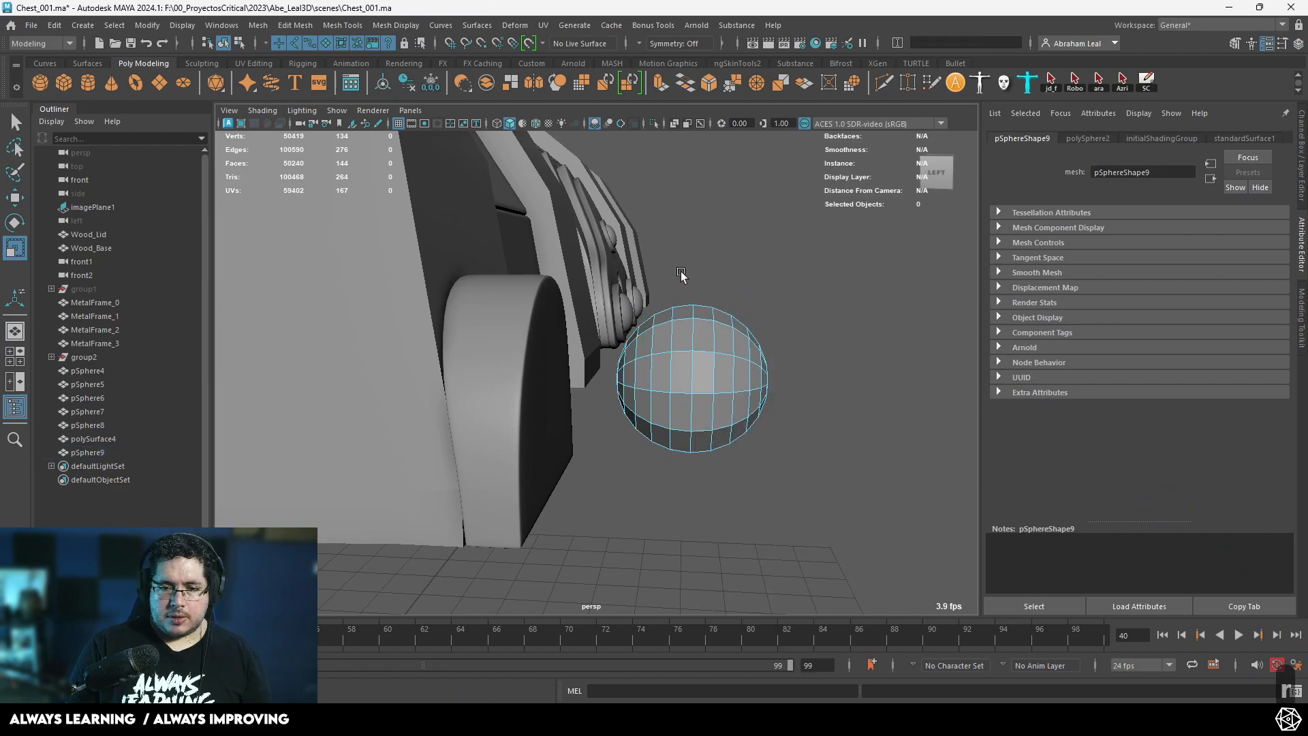
left_click_drag(682, 272, 562, 549)
key("r")
left_click_drag(715, 381, 795, 411)
Extrude the ring of faces at the dome's base slightly outward to form a raised rim.
key("w")
double_click(754, 387)
key("ctrl+e")
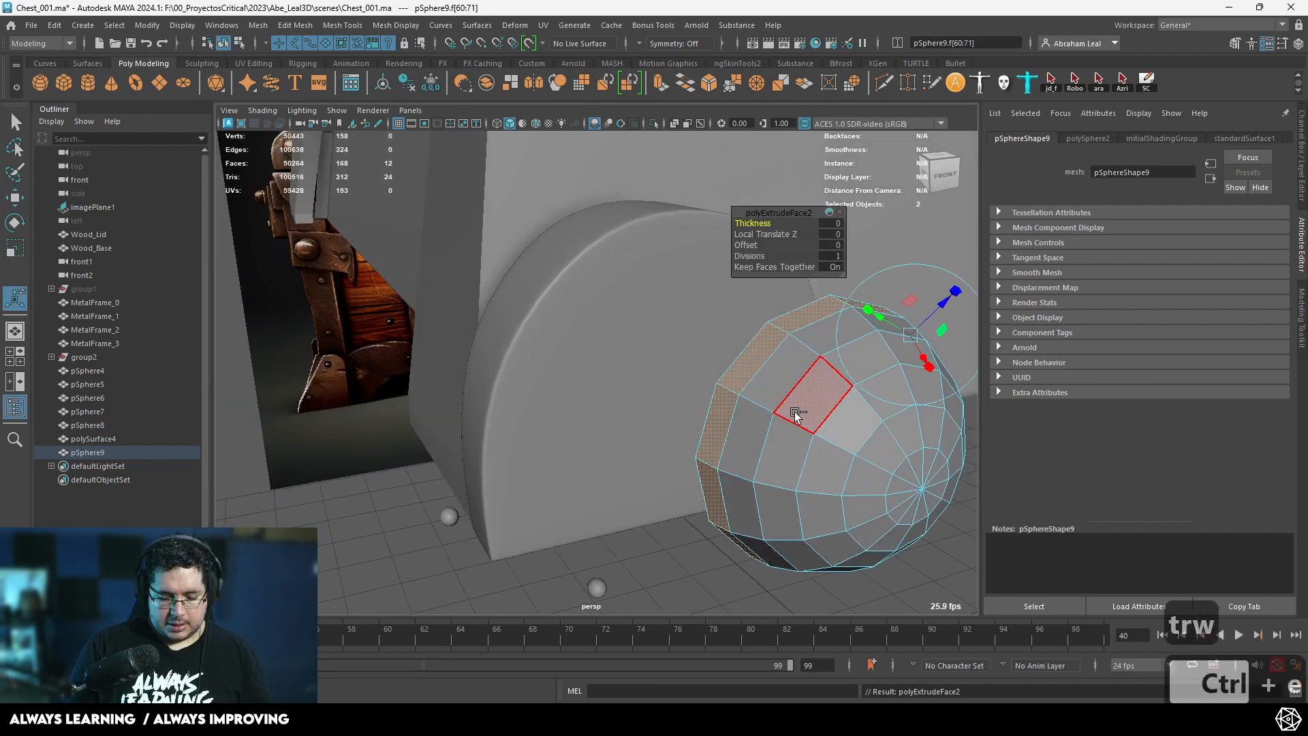
left_click_drag(932, 312, 949, 295)
Bevel the rim's edge loops and the loop where it meets the dome, and turn on smooth preview for the rivet.
right_click_drag(846, 336, 845, 300)
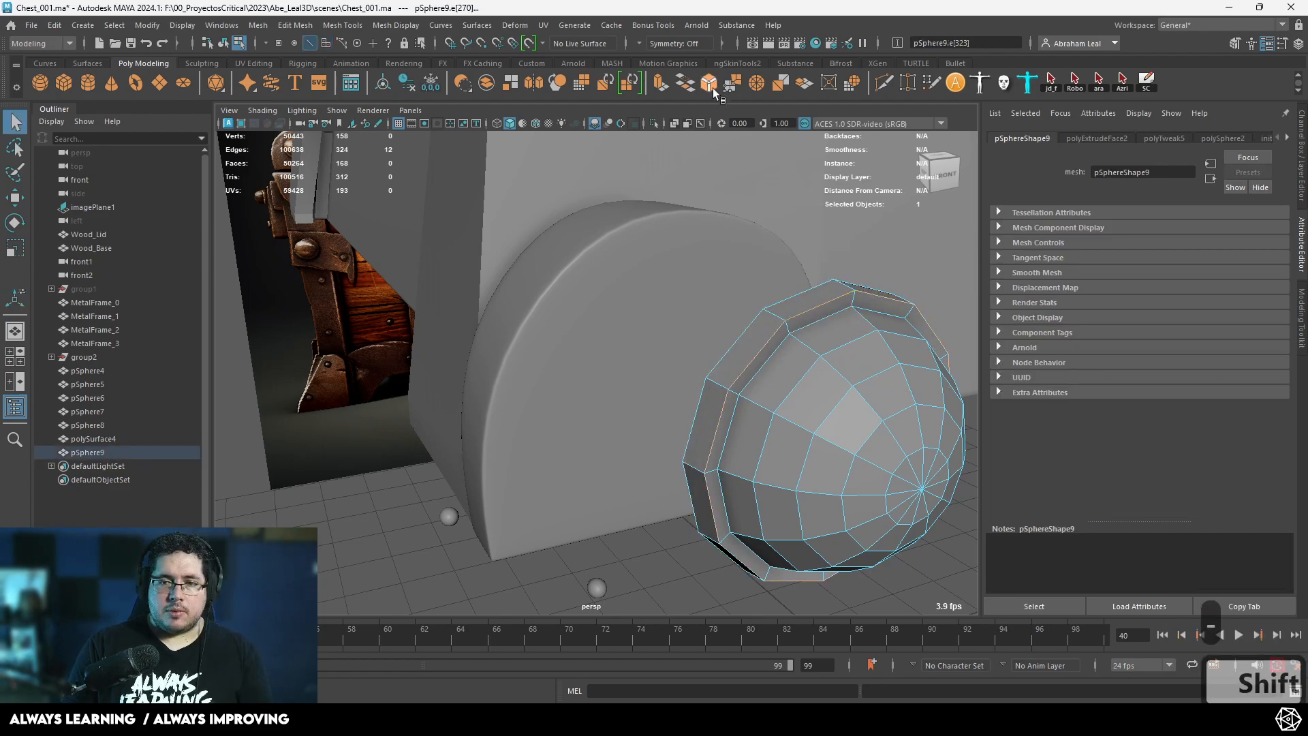
left_click(708, 83)
double_click(805, 330)
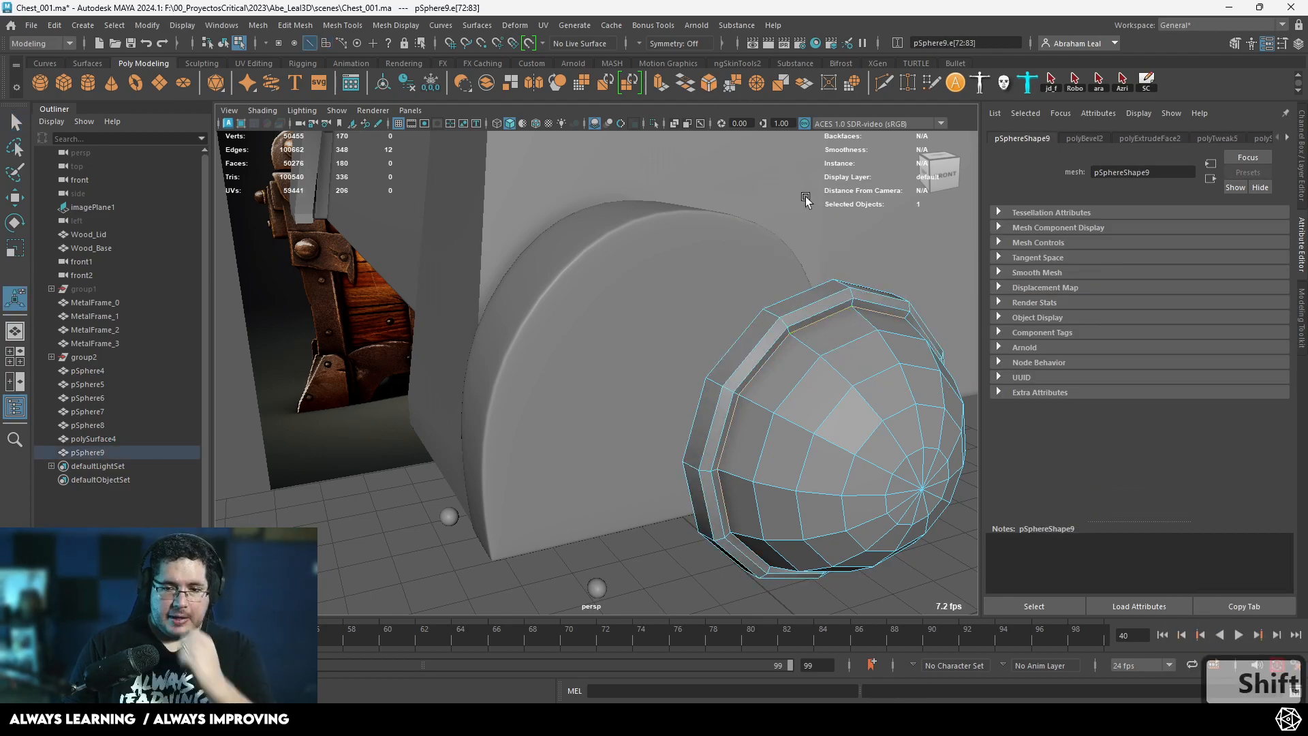
left_click(709, 83)
key("3")
right_click_drag(808, 350, 851, 313)
scroll(906, 542, "down", 5)
left_click(906, 542)
Resize the rivet and push it back so its rim sits in the front of the lid's corner cap.
left_click_drag(772, 542, 616, 388, "alt")
left_click(697, 361)
key("r")
key("w")
left_click(776, 470)
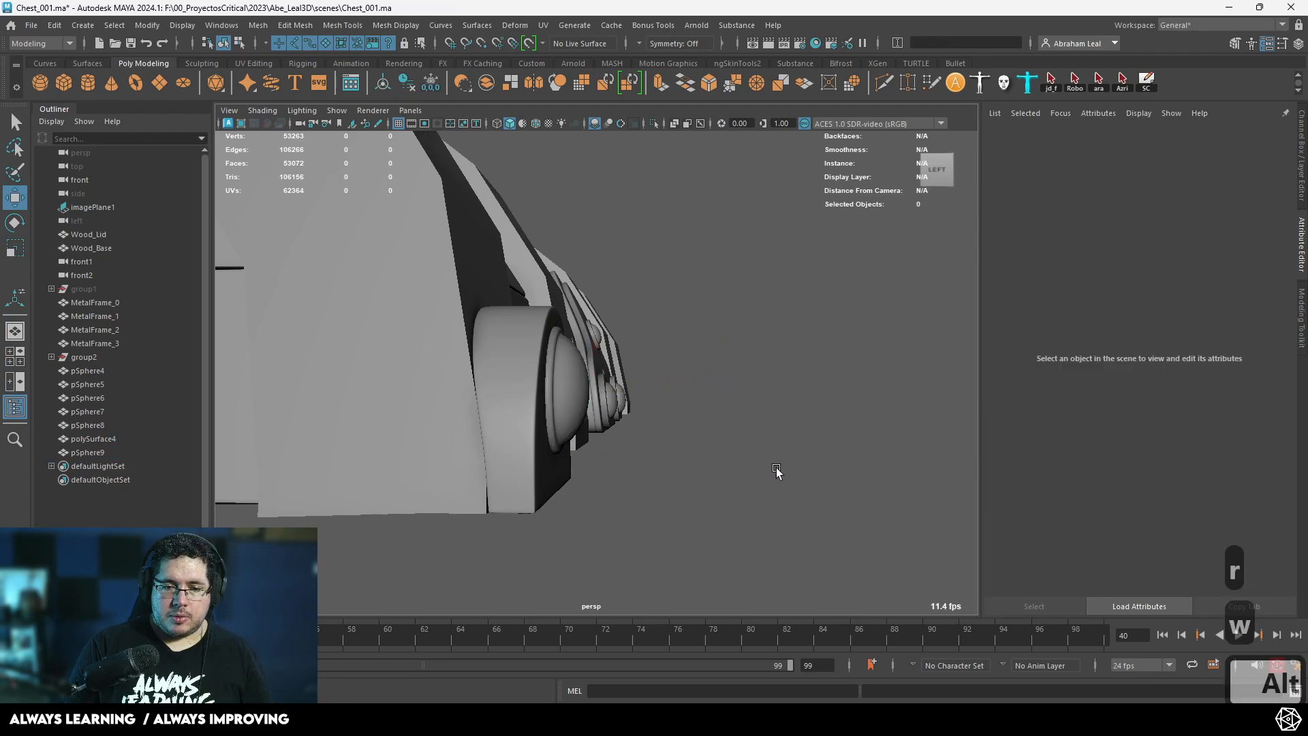
Duplicate the lid rivet, move the copy over the lower reference rivet in the front view and scale it down to match.
left_click_drag(776, 467, 519, 441, "alt")
left_click(640, 383)
key("space")
left_click_drag(641, 385, 641, 410)
key("4")
scroll(583, 352, "down", 3)
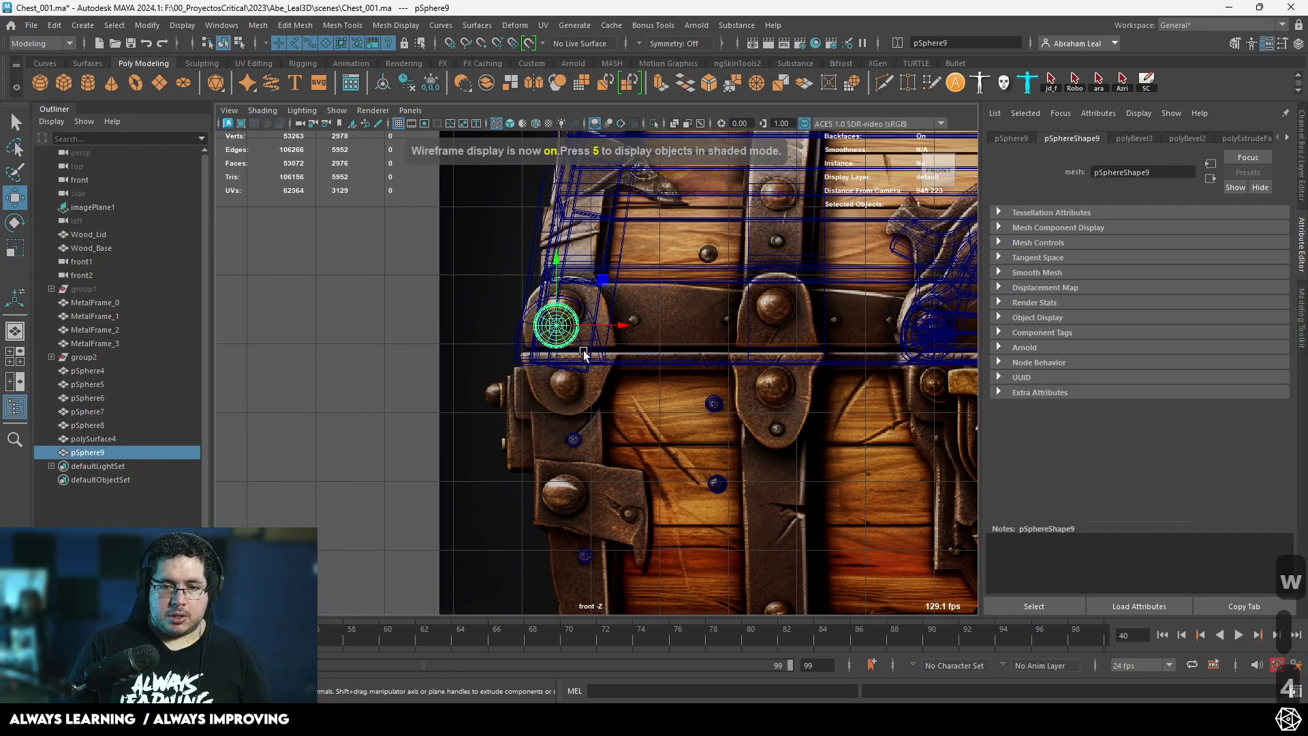
scroll(584, 351, "up", 4)
key("r")
key("ctrl+d")
key("w")
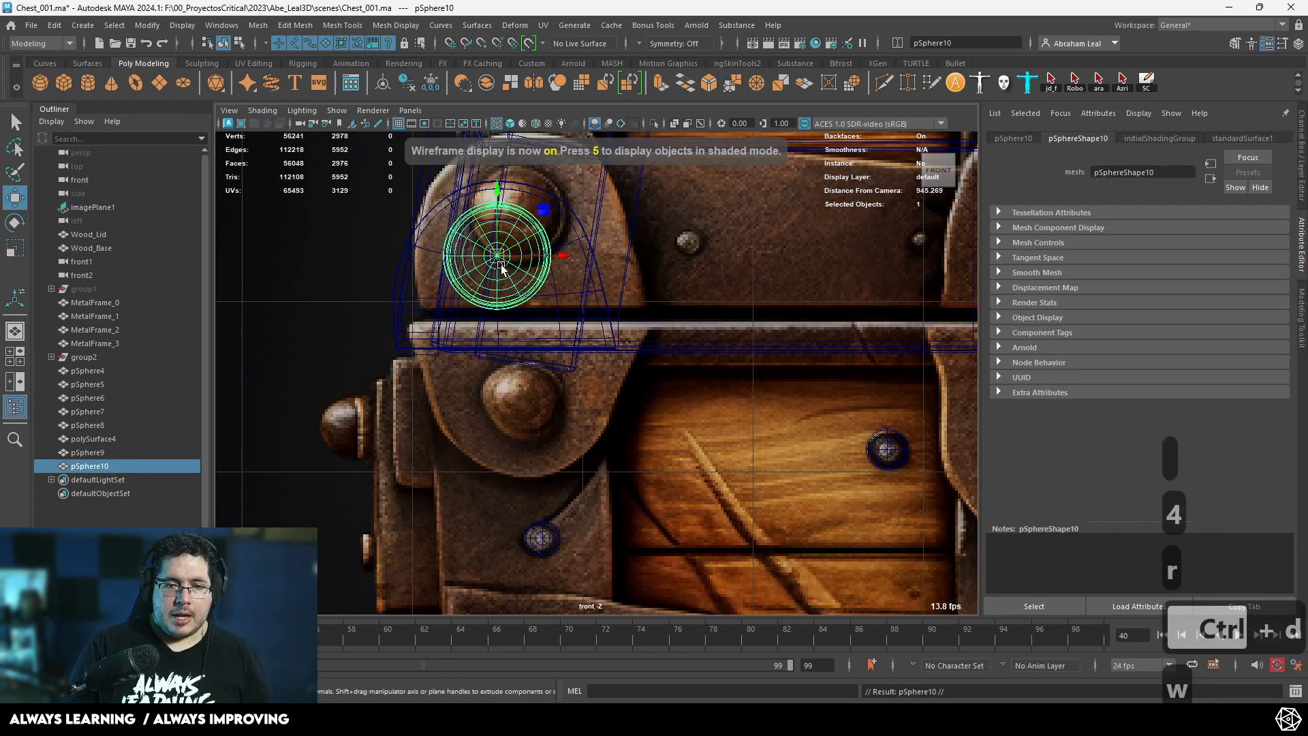
left_click_drag(502, 269, 521, 398)
key("r")
key("w")
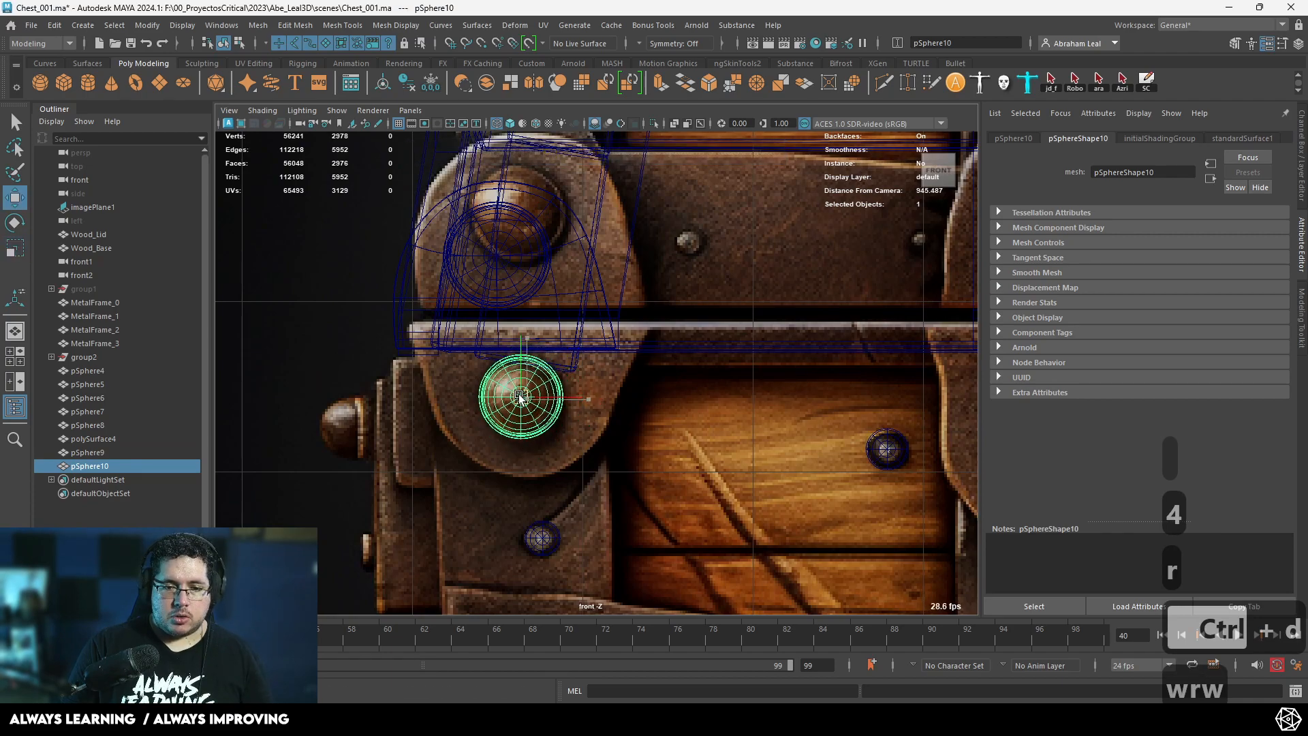
Duplicate the lid's corner cap, rotate the copy 180 degrees about Z and move it around the lower rivet.
left_click(585, 253)
key("ctrl+d")
key("e")
left_click_drag(556, 259, 616, 402)
key("w")
left_click_drag(507, 262, 522, 398)
key("r")
left_click_drag(519, 337, 518, 348)
Turn off the copied plate's smooth preview and move its upper inner corner vertices outward to match the reference plate.
key("1")
scroll(627, 330, "up", 3)
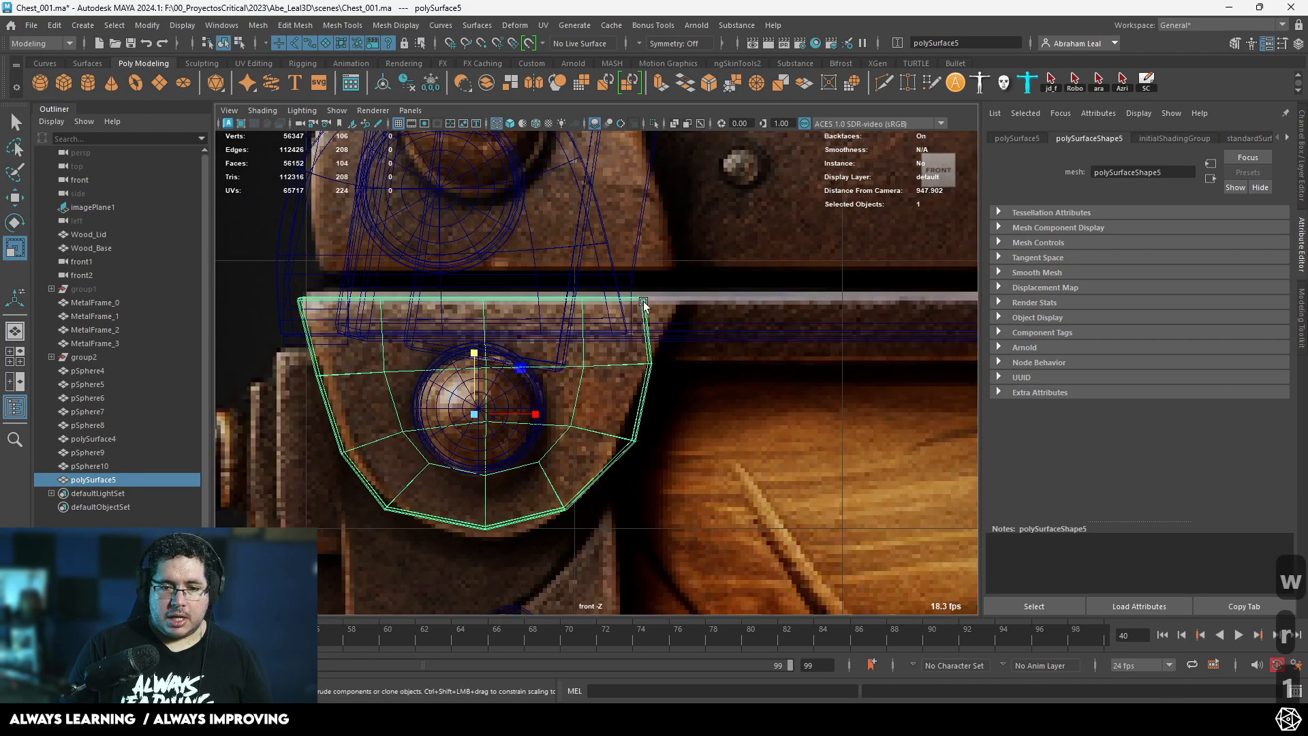
right_click_drag(643, 301, 593, 300)
left_click_drag(662, 276, 614, 320)
key("w")
left_click_drag(707, 299, 744, 298)
left_click_drag(706, 341, 644, 392)
key("ctrl+z")
key("ctrl+z")
key("ctrl+z")
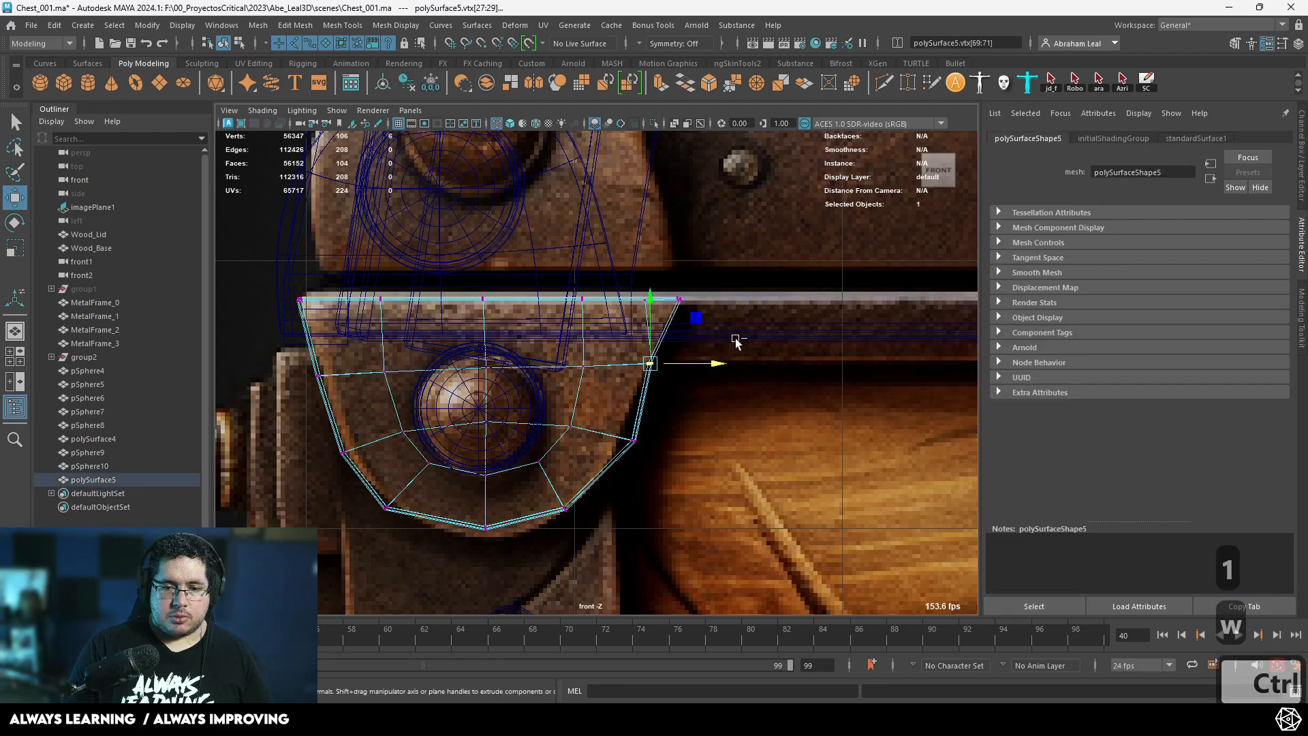
Move the vertices along the plate's curved lower outline to follow the reference plate's edge.
left_click_drag(713, 267, 721, 303)
left_click_drag(692, 355, 638, 391)
middle_click_drag(682, 385, 680, 386)
middle_click_drag(664, 449, 621, 453)
left_click_drag(594, 486, 549, 526)
middle_click_drag(563, 512, 557, 520)
left_click_drag(509, 512, 470, 545)
middle_click_drag(483, 533, 483, 543)
left_click_drag(406, 475, 372, 524)
Return to the shaded perspective view and make Box_Layer visible.
key("5")
key("space")
key("space")
left_click_drag(665, 413, 604, 423)
key("ctrl+a")
left_click(1132, 523)
Move the lower plate down so its upper edge meets the lid cap, and turn on its smooth preview.
left_click_drag(885, 491, 715, 416, "alt")
right_click_drag(667, 314, 706, 363)
right_click_drag(715, 315, 768, 275)
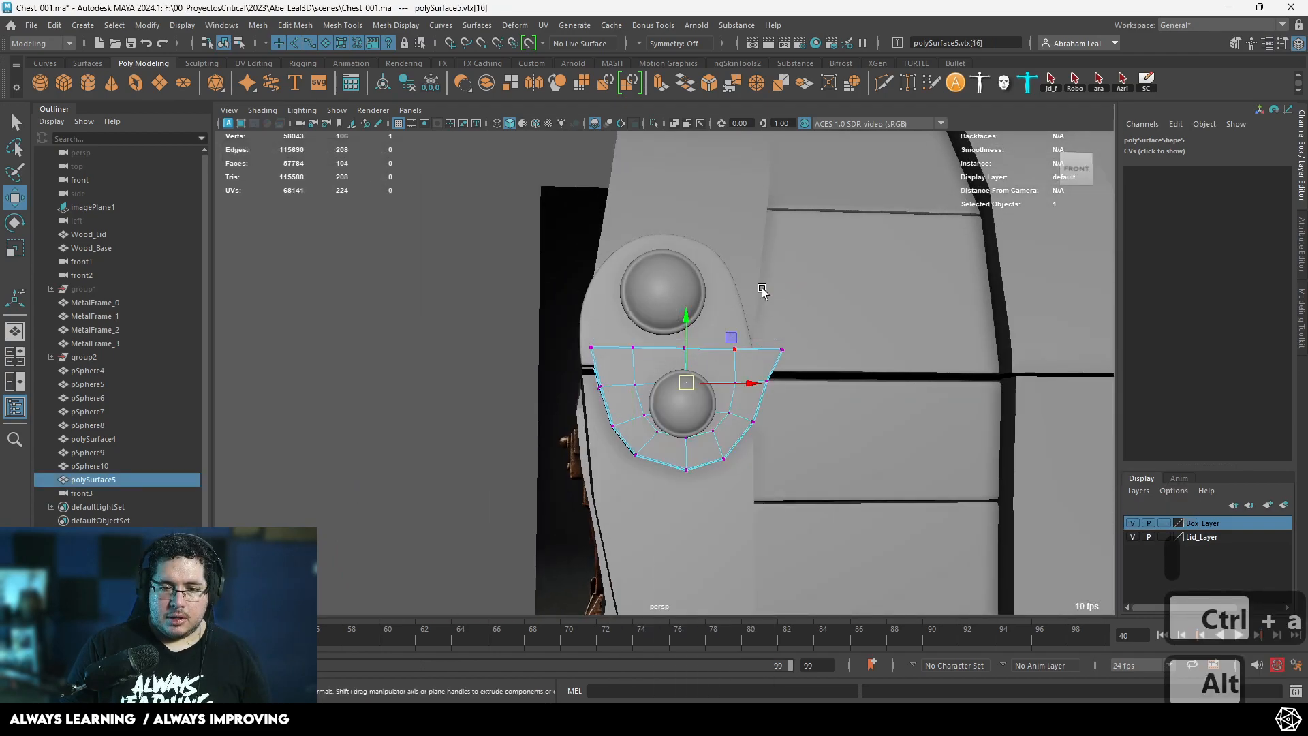
scroll(712, 371, "up", 5)
key("w")
left_click_drag(694, 381, 692, 424)
key("3")
mouse_move(732, 463)
left_mouse_down("alt")
mouse_move(762, 511)
mouse_move(756, 457)
mouse_move(733, 459)
left_mouse_up("alt")
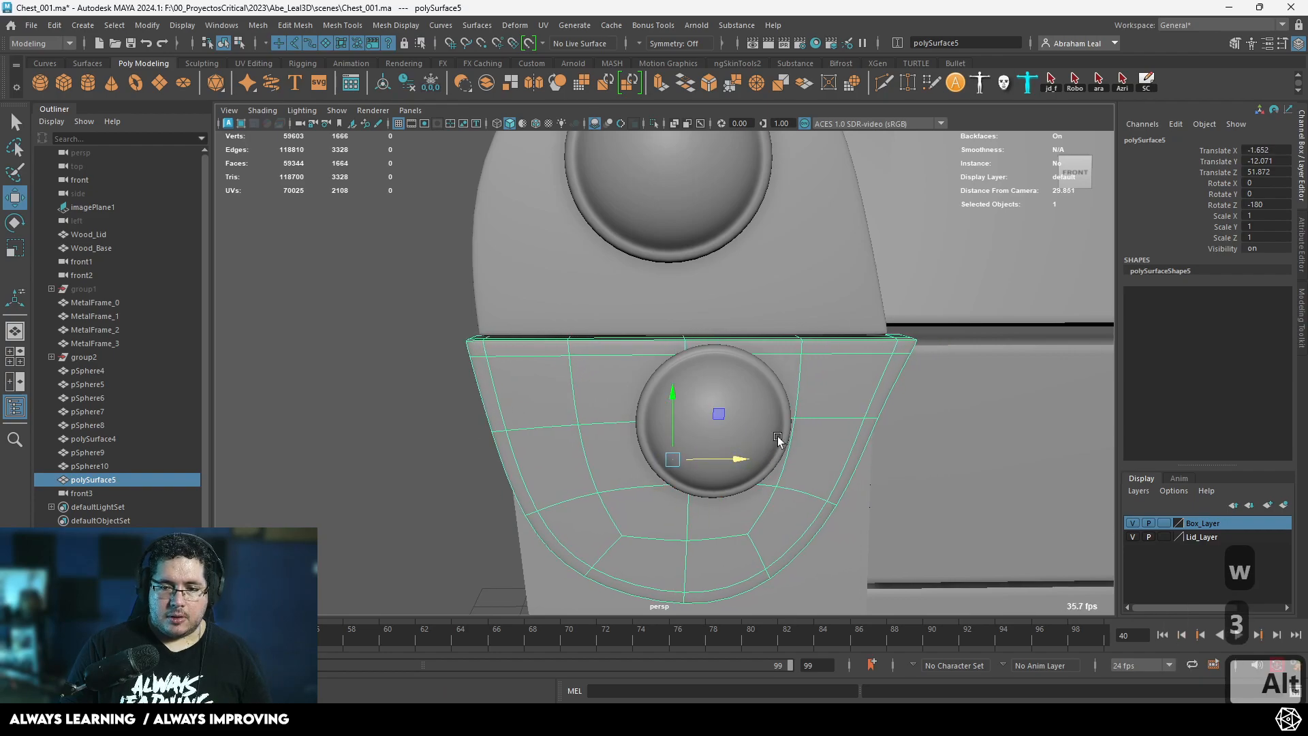
Move the plate's upper inner corner vertices inward to line up with the lid cap's edge, and restore smooth preview.
key("1")
right_click_drag(889, 335, 841, 305)
left_click_drag(955, 295, 870, 375)
key("4")
left_click_drag(964, 337, 947, 336)
key("6")
key("5")
key("3")
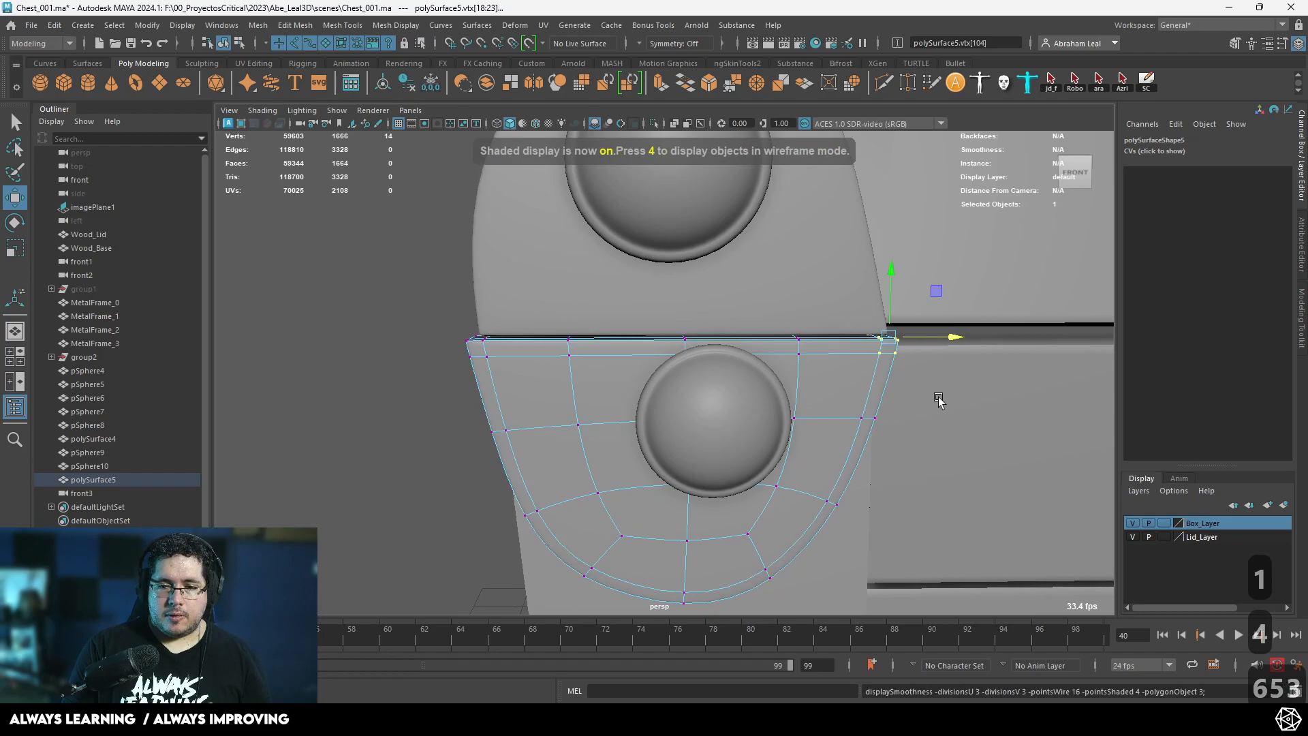
Select the lower rivet and move it down and into place on the front of the base plate.
left_click_drag(475, 374, 663, 400, "alt")
right_click_drag(664, 400, 768, 263)
left_click(768, 263)
left_click(688, 464)
left_click_drag(688, 463, 744, 439, "alt")
key("w")
left_click_drag(692, 379, 689, 411)
left_click_drag(559, 429, 584, 482, "alt")
left_click_drag(648, 370, 645, 372)
left_click_drag(654, 427, 631, 464)
scroll(659, 431, "down", 3)
scroll(633, 451, "up", 4)
Turn off the base plate's smooth preview and shift its back vertices slightly forward in the side wireframe view.
left_click_drag(802, 425, 619, 475, "alt")
key("q")
right_click_drag(587, 315, 669, 301)
left_click_drag(669, 301, 595, 333, "alt")
left_click(637, 367)
key("1")
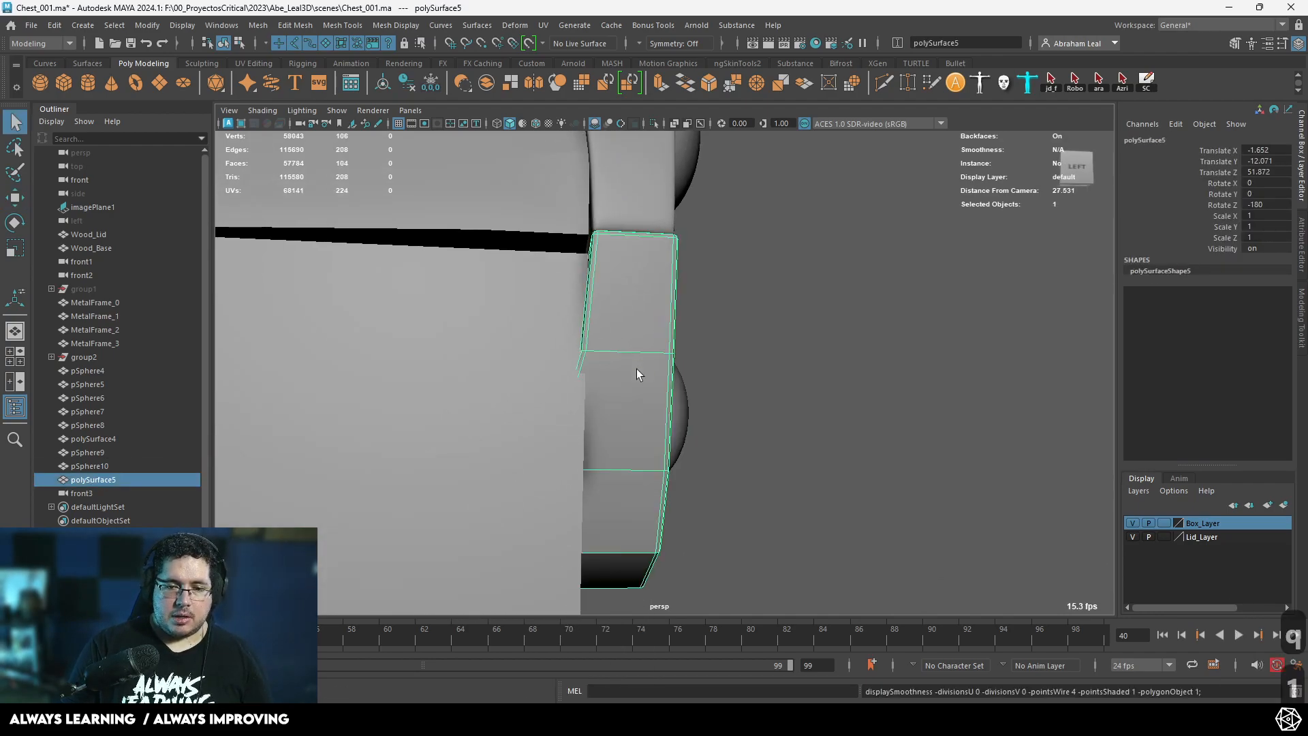
key("space")
left_click_drag(677, 371, 678, 371)
key("space")
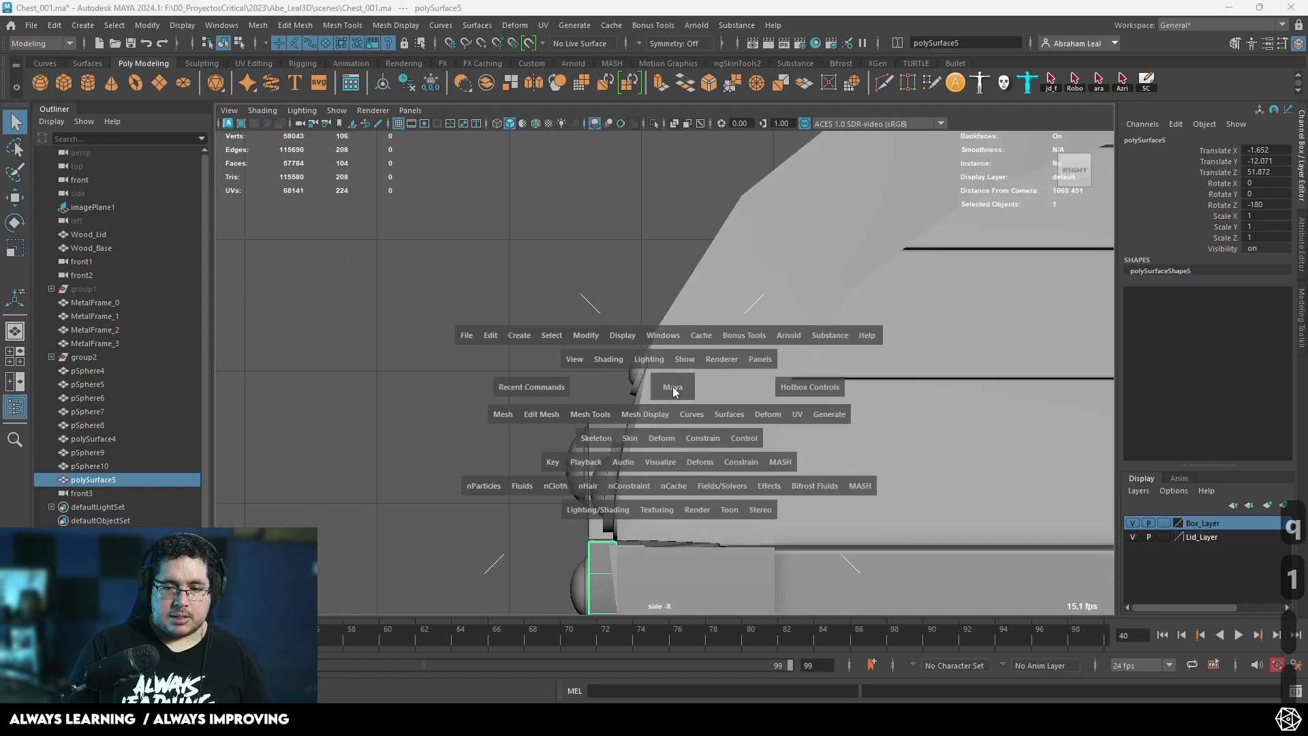
key("4")
middle_click_drag(651, 363, 659, 305, "alt")
right_click_drag(613, 349, 587, 311, "alt")
left_click_drag(697, 312, 635, 504)
key("w")
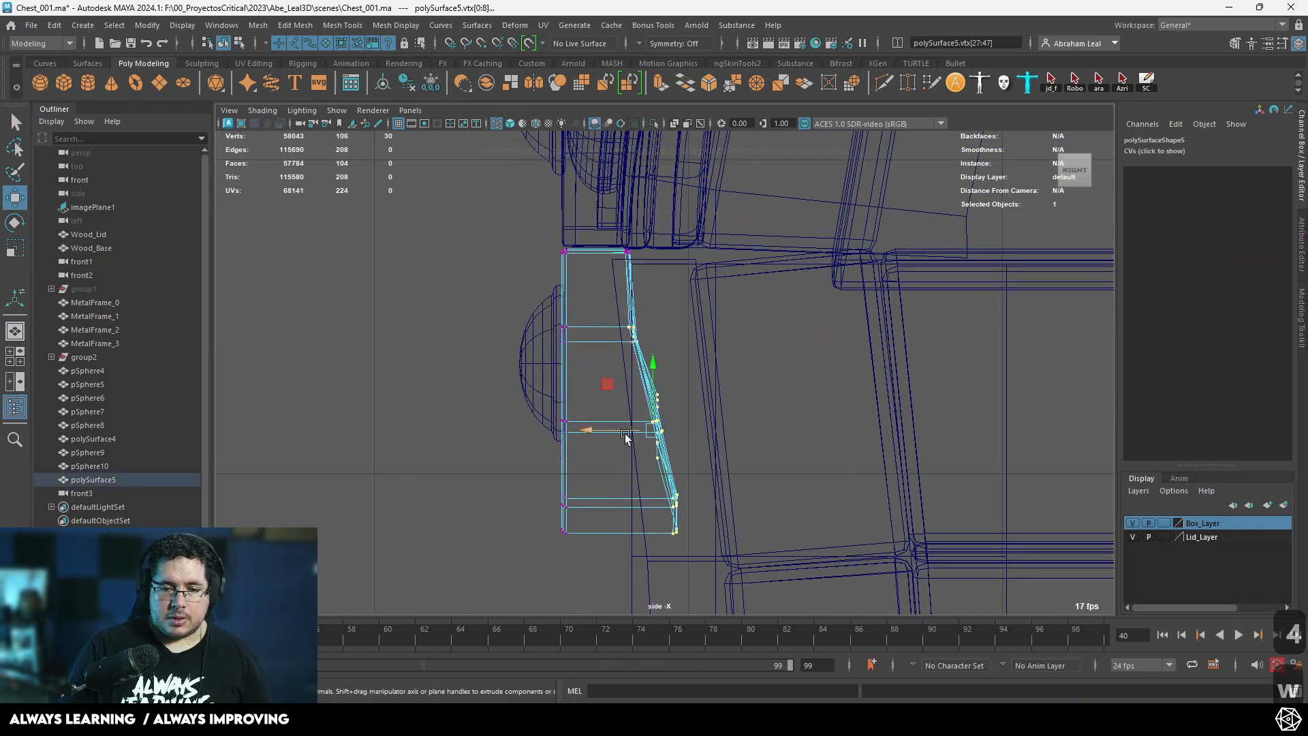
left_click_drag(627, 432, 622, 431)
Move the plate's lower back vertices further forward in the side view to reduce its depth behind the chest's surface.
left_click_drag(697, 391, 733, 435)
key("r")
key("w")
key("ctrl+z")
left_click_drag(621, 427, 594, 428)
mouse_move(720, 467)
left_mouse_down()
mouse_move(646, 555)
mouse_move(592, 520)
mouse_move(660, 455)
mouse_move(654, 444)
mouse_move(599, 425)
mouse_move(552, 449)
mouse_move(684, 368)
left_mouse_up()
Restore shading and smooth preview, leave vertex editing, and check the new plate and rivets against the whole chest.
key("5")
key("3")
key("space")
right_click_drag(684, 368, 753, 280)
left_click(606, 321)
scroll(648, 426, "down", 8)
left_click_drag(648, 426, 600, 409, "alt")
right_click_drag(599, 409, 886, 391, "alt")
middle_click_drag(885, 391, 709, 446, "alt")
left_click_drag(709, 447, 756, 447, "alt")
right_click_drag(756, 447, 738, 388, "alt")
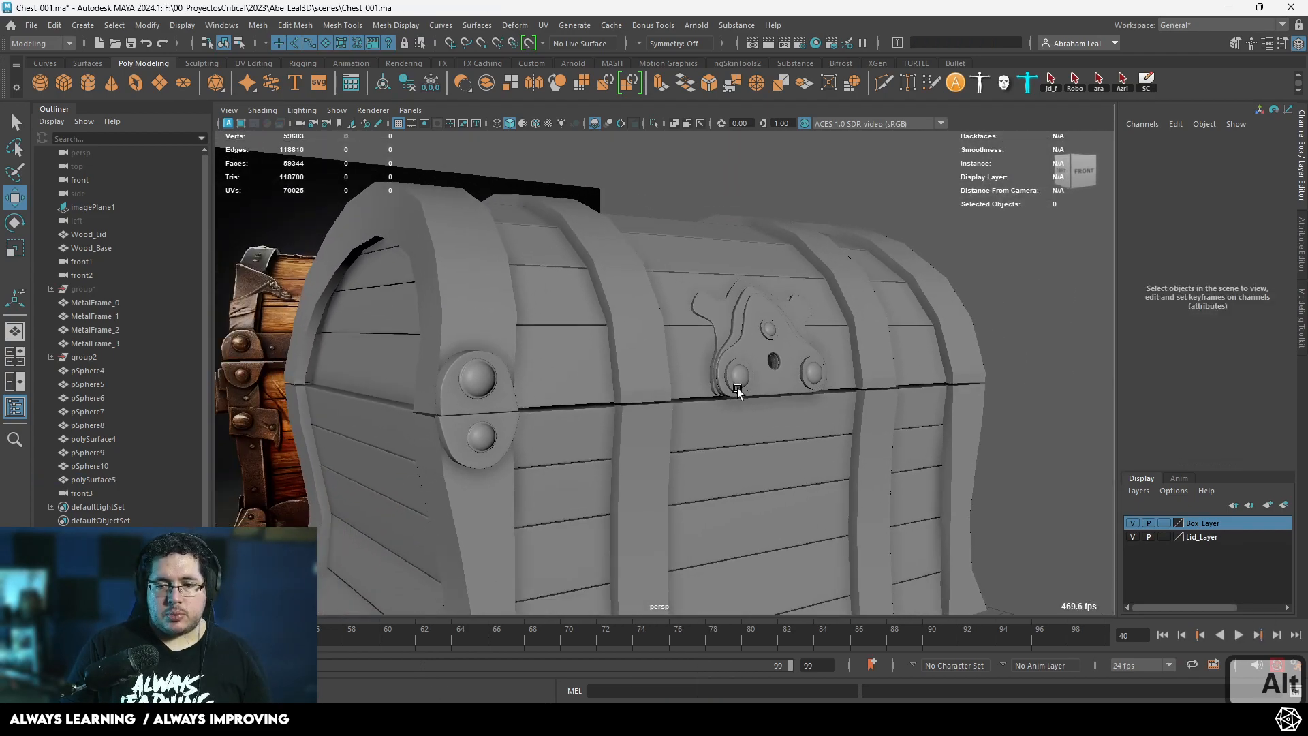